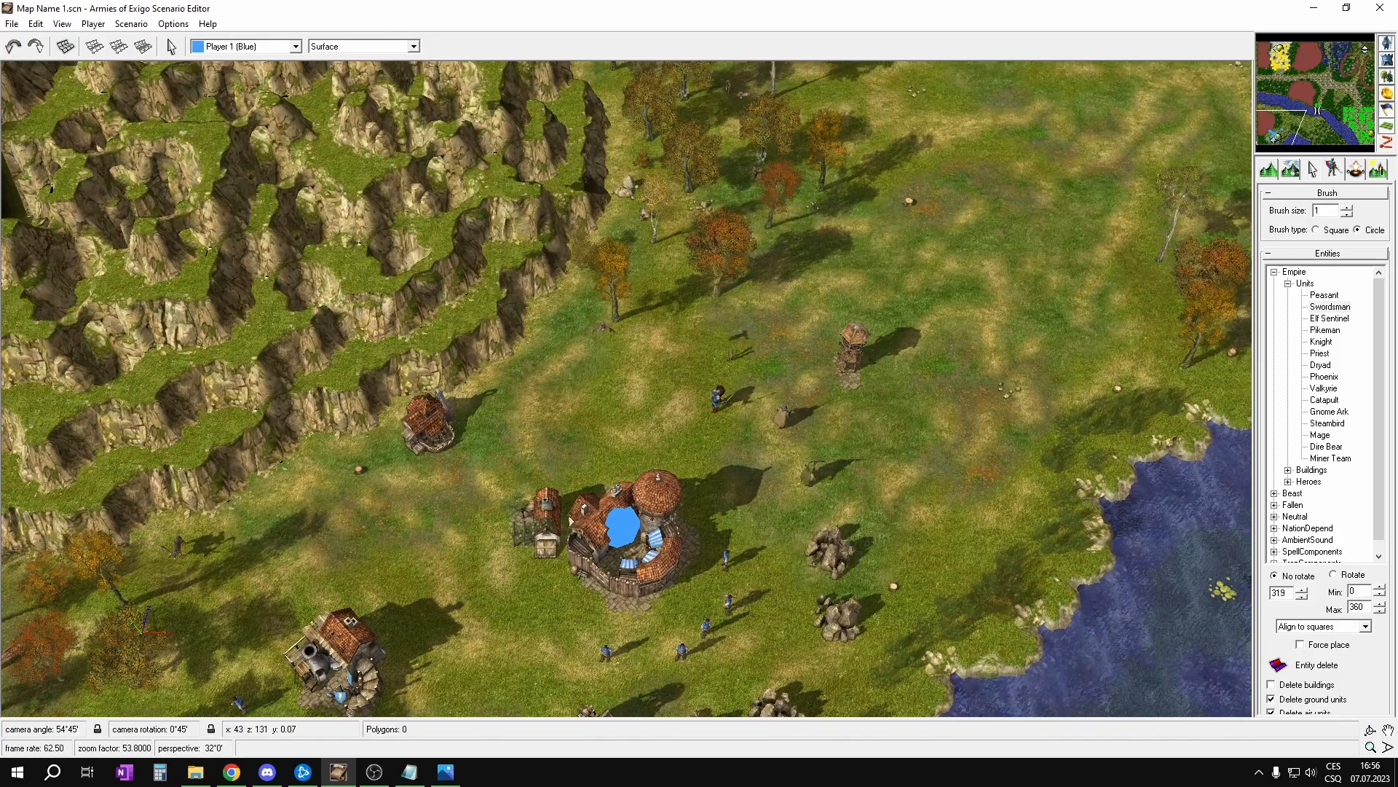
Step: Look over the Player 1 base and the surrounding terrain on the map
right_click(616, 138)
scroll(624, 415, "down", 1)
middle_click_drag(625, 415, 428, 108)
middle_click_drag(1181, 667, 912, 346)
left_click_drag(1353, 123, 1281, 132)
middle_click_drag(426, 536, 579, 397)
middle_click_drag(954, 388, 918, 443)
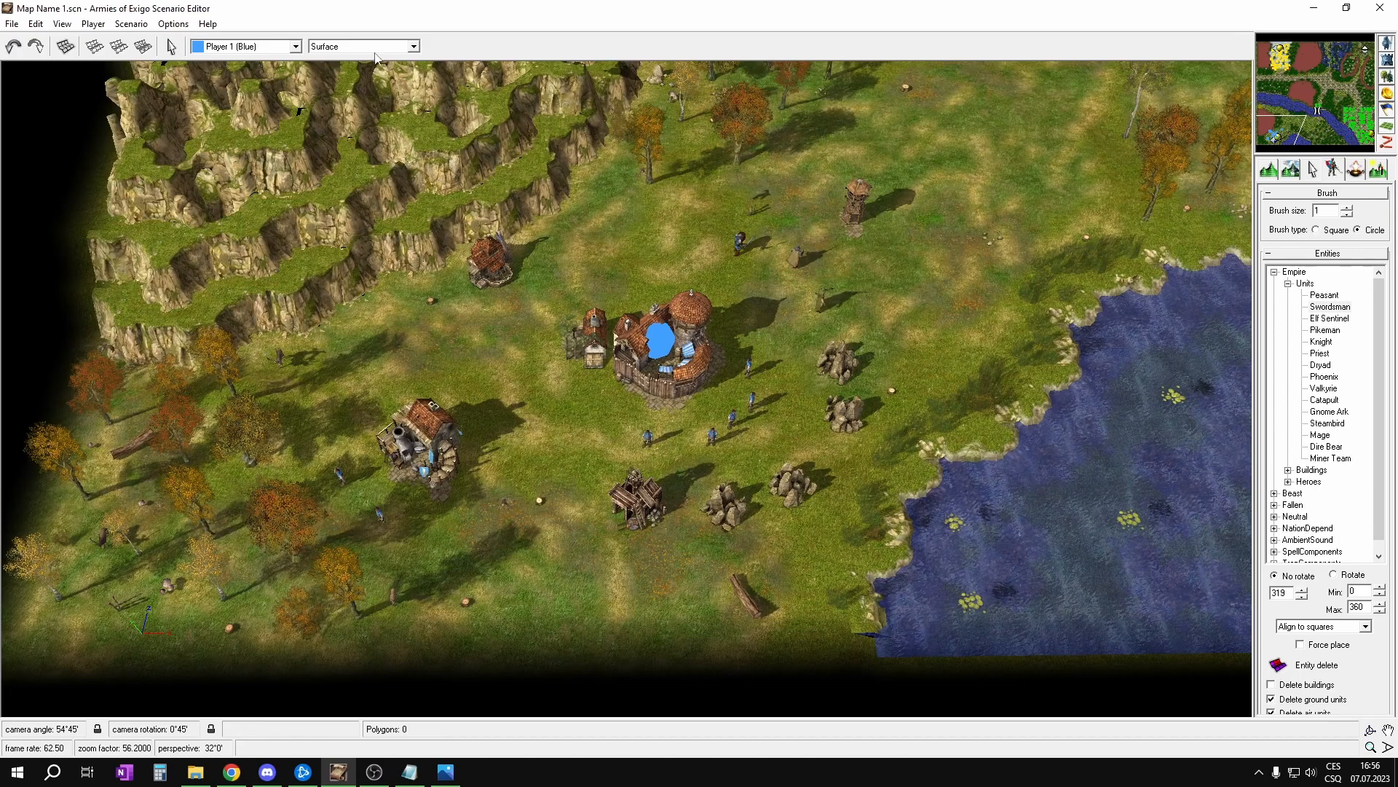
Step: Open the scenario's trigger editor and collapse the "Base" folder under User Defined
left_click(61, 26)
mouse_move(123, 26)
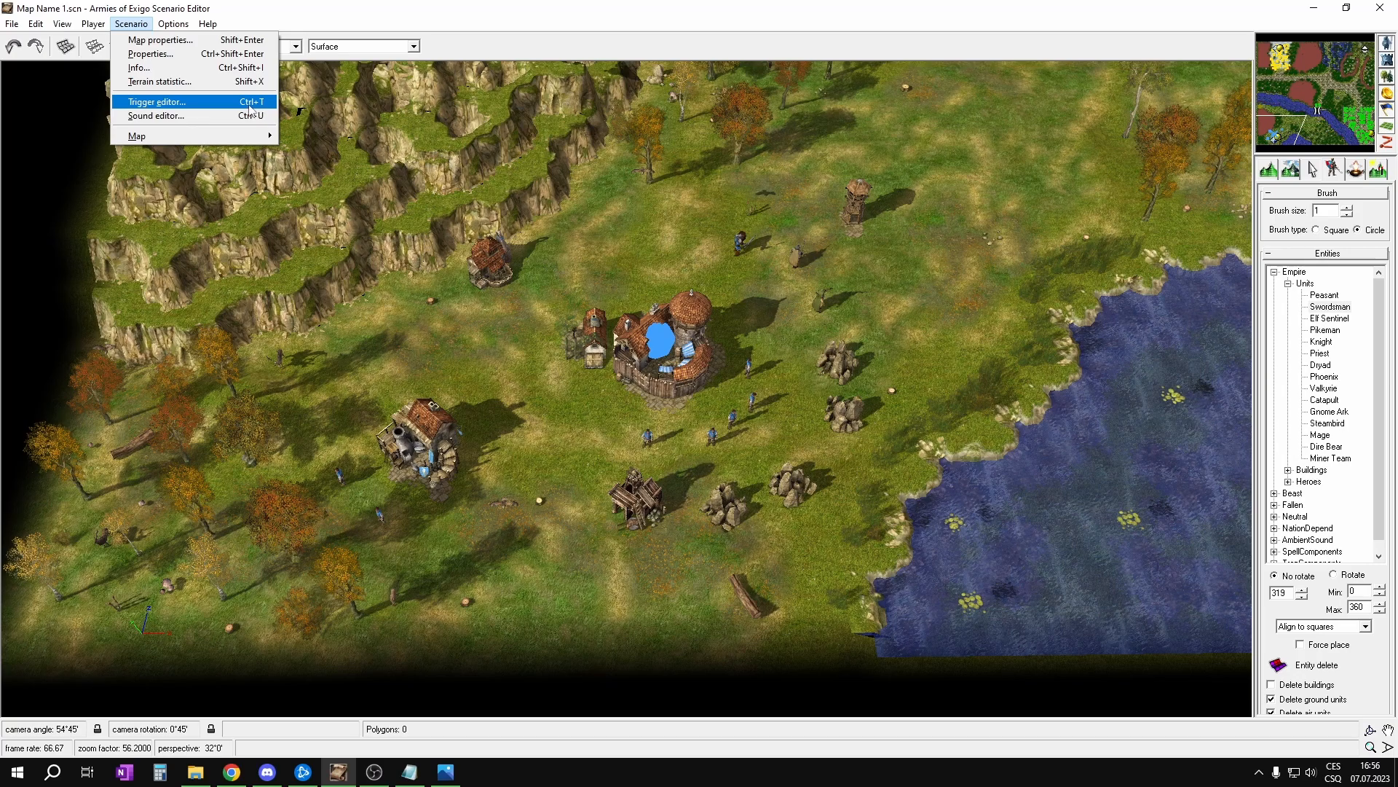
left_click(912, 269)
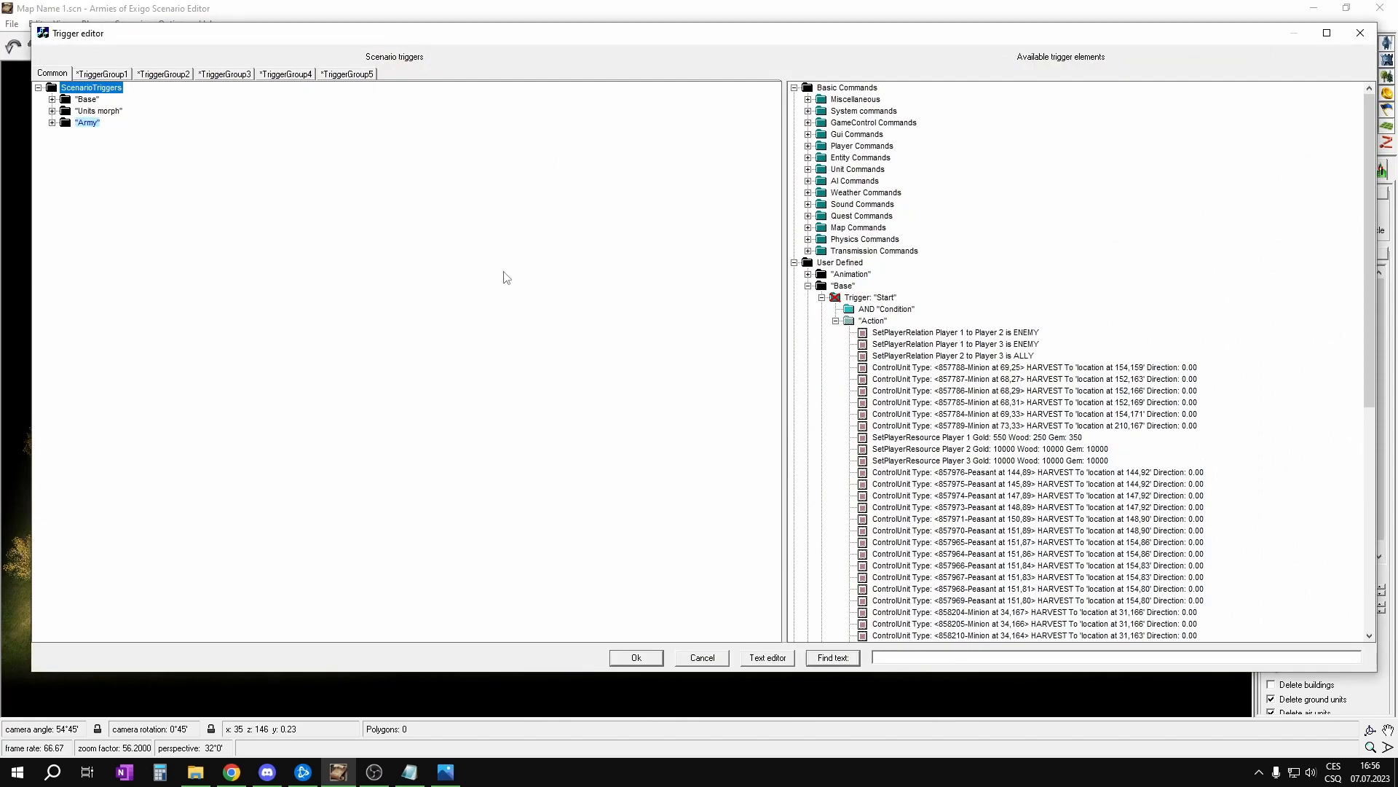
right_click(829, 287)
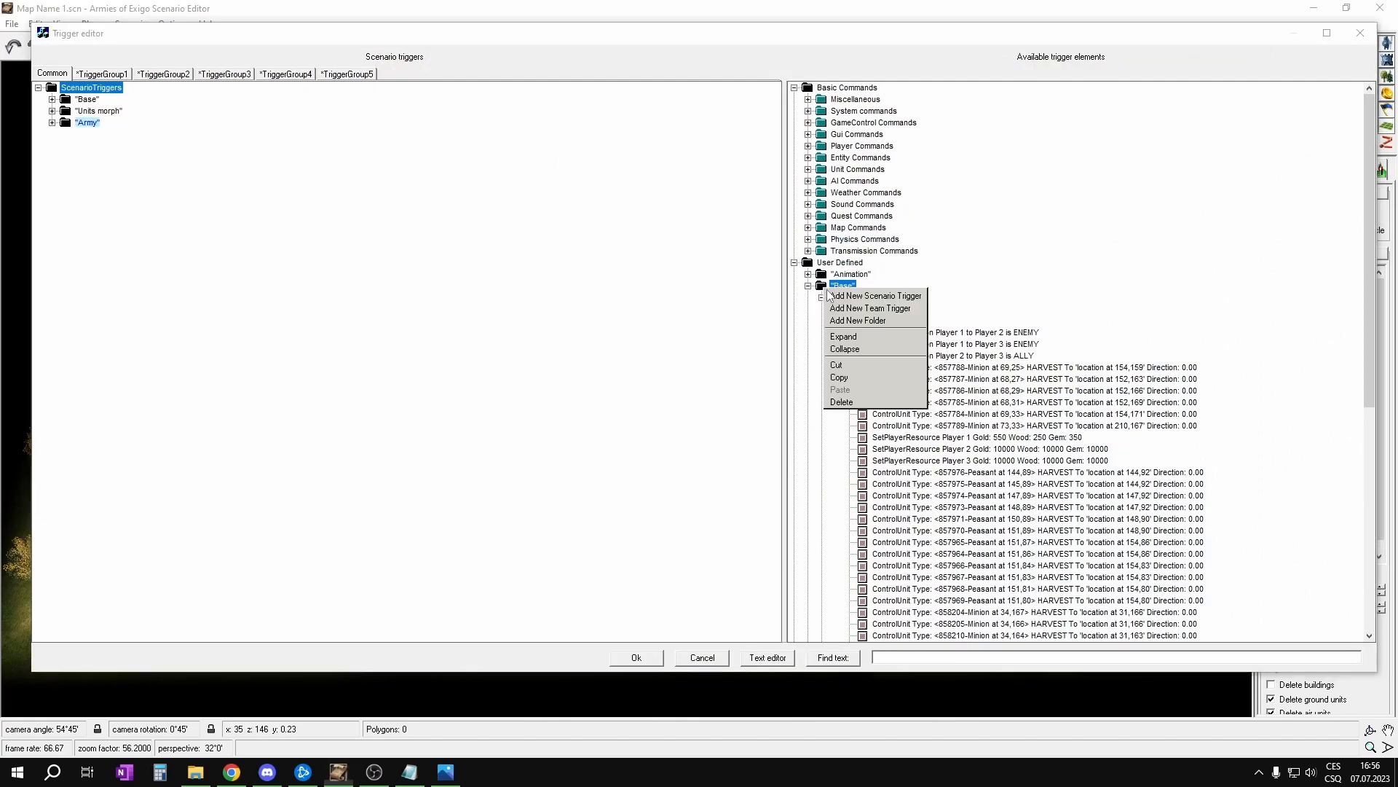
left_click(845, 349)
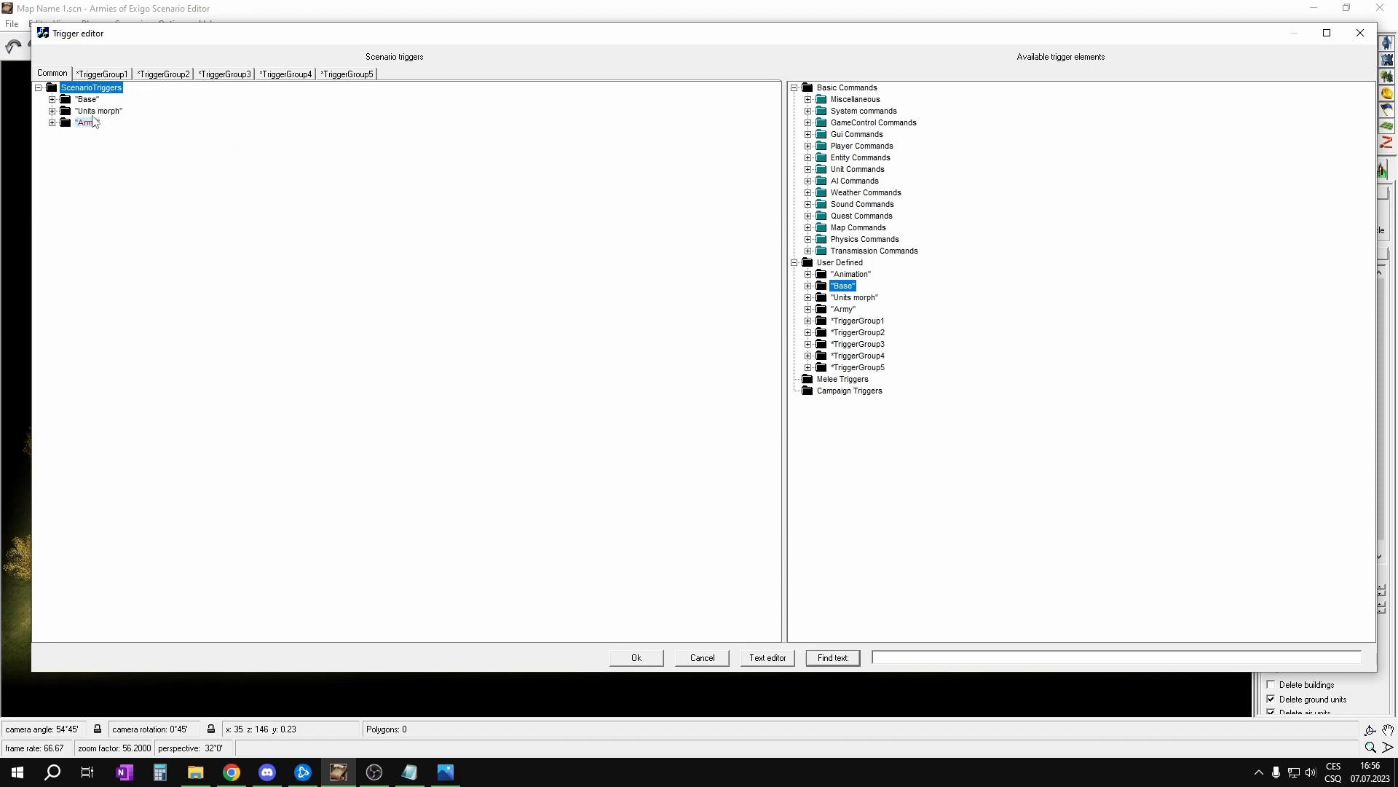
Step: Expand the scenario's "Base" folder, check its renaming and new-trigger options, and expand its "Start" trigger
left_click(52, 100)
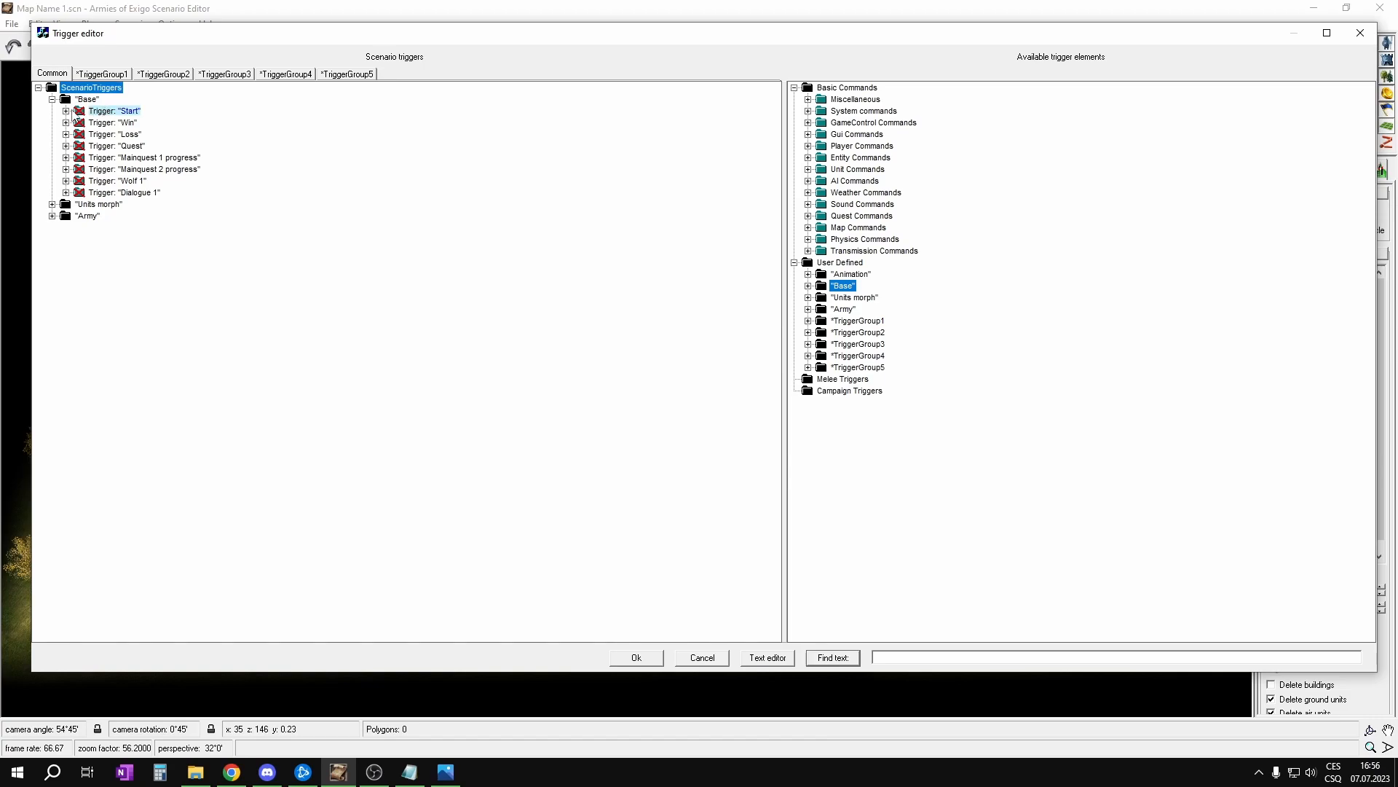
right_click(52, 88)
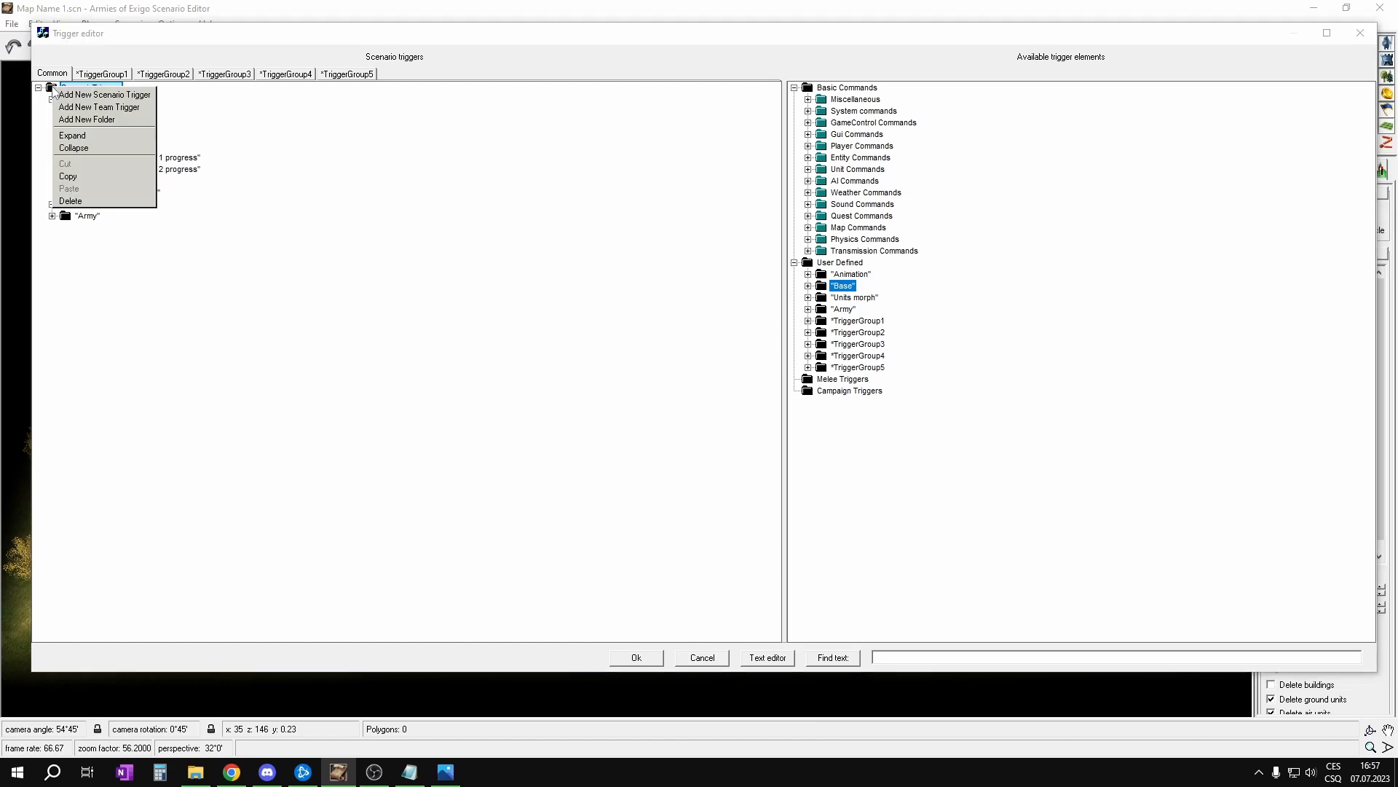
left_click(49, 88)
double_click(88, 101)
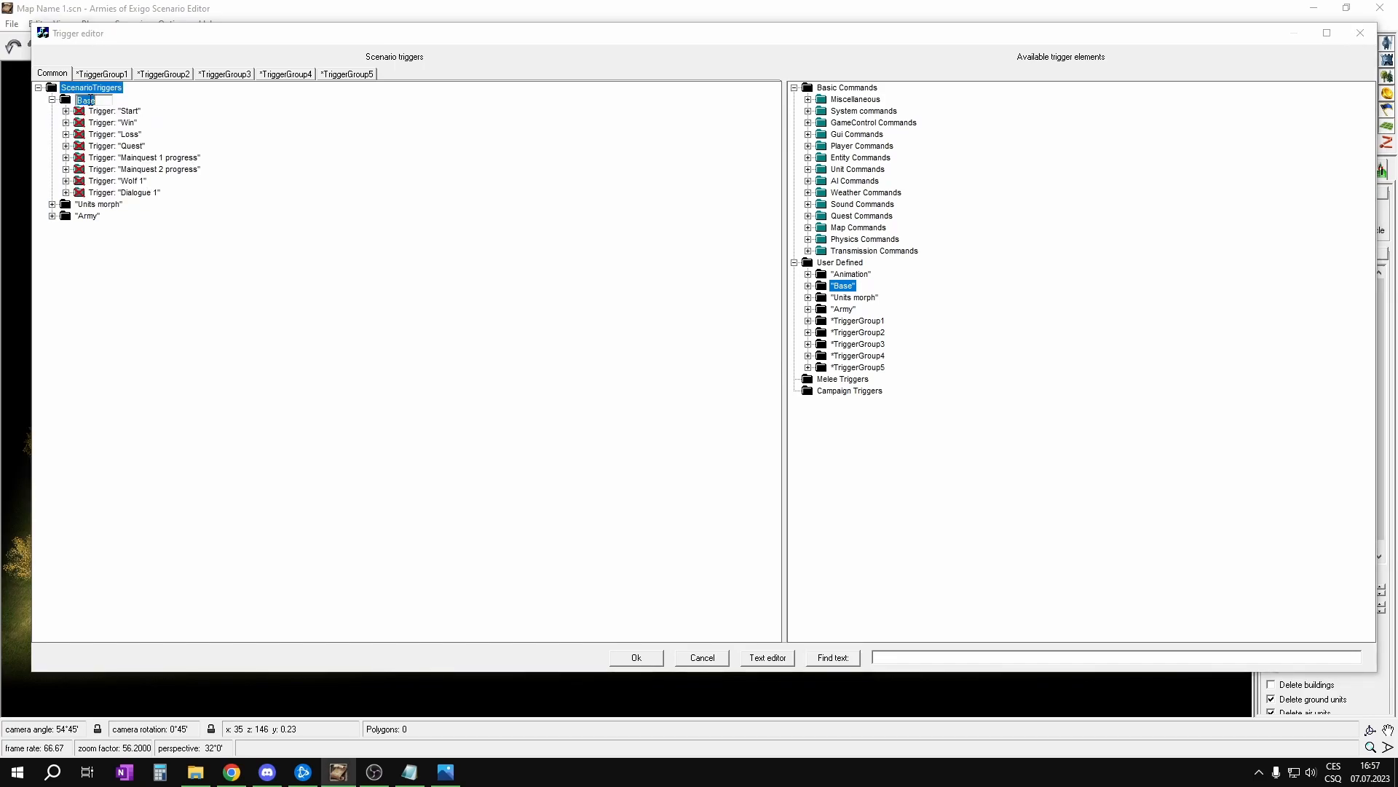
key("Return")
left_click(96, 102)
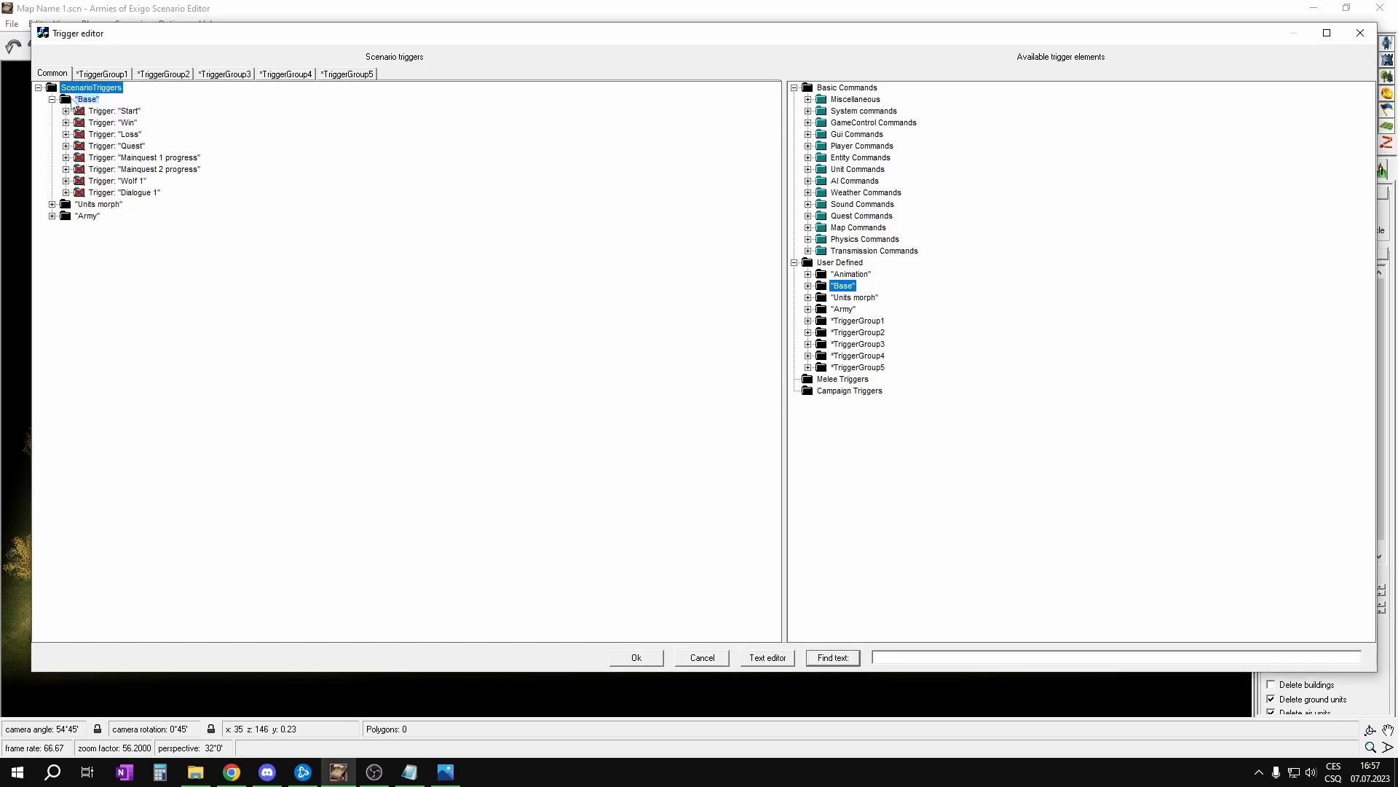
right_click(64, 100)
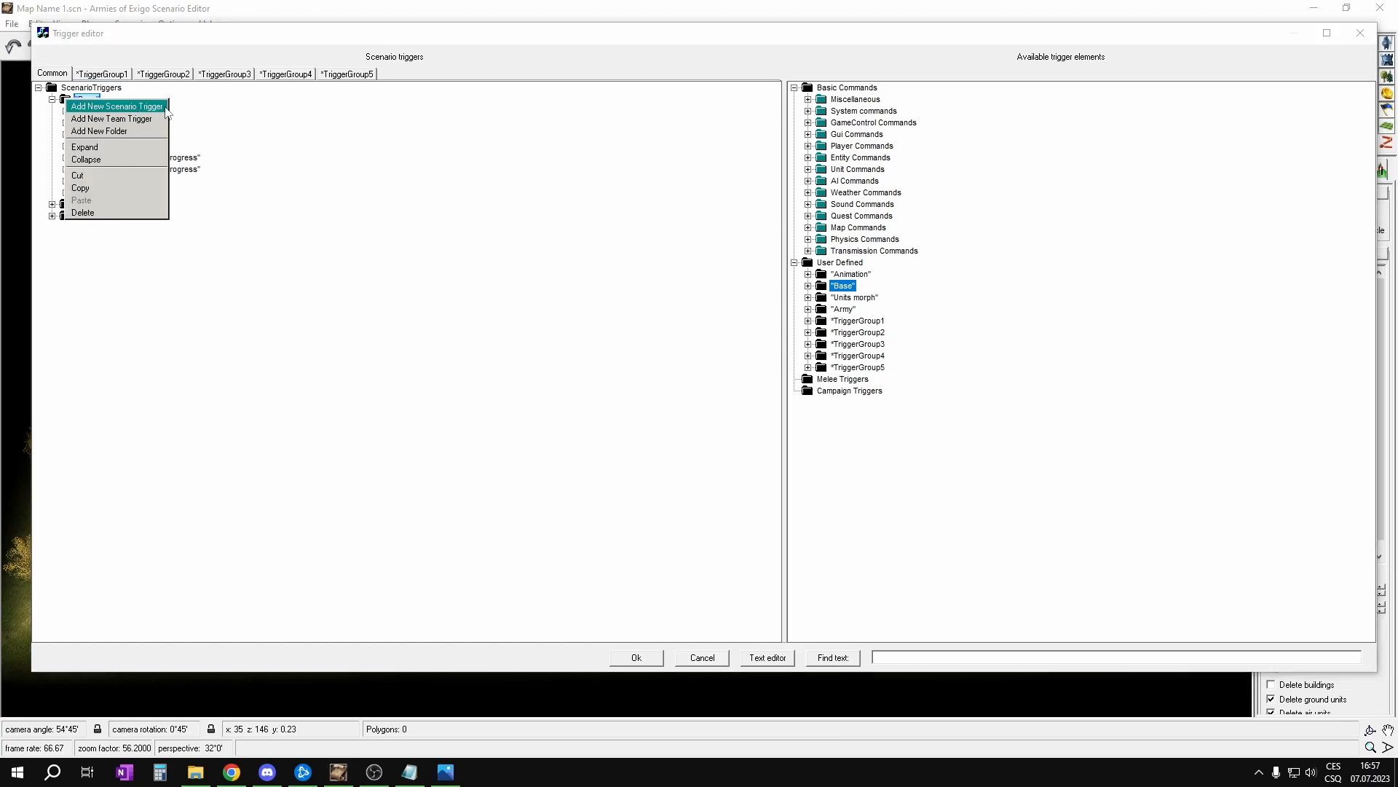
left_click(61, 106)
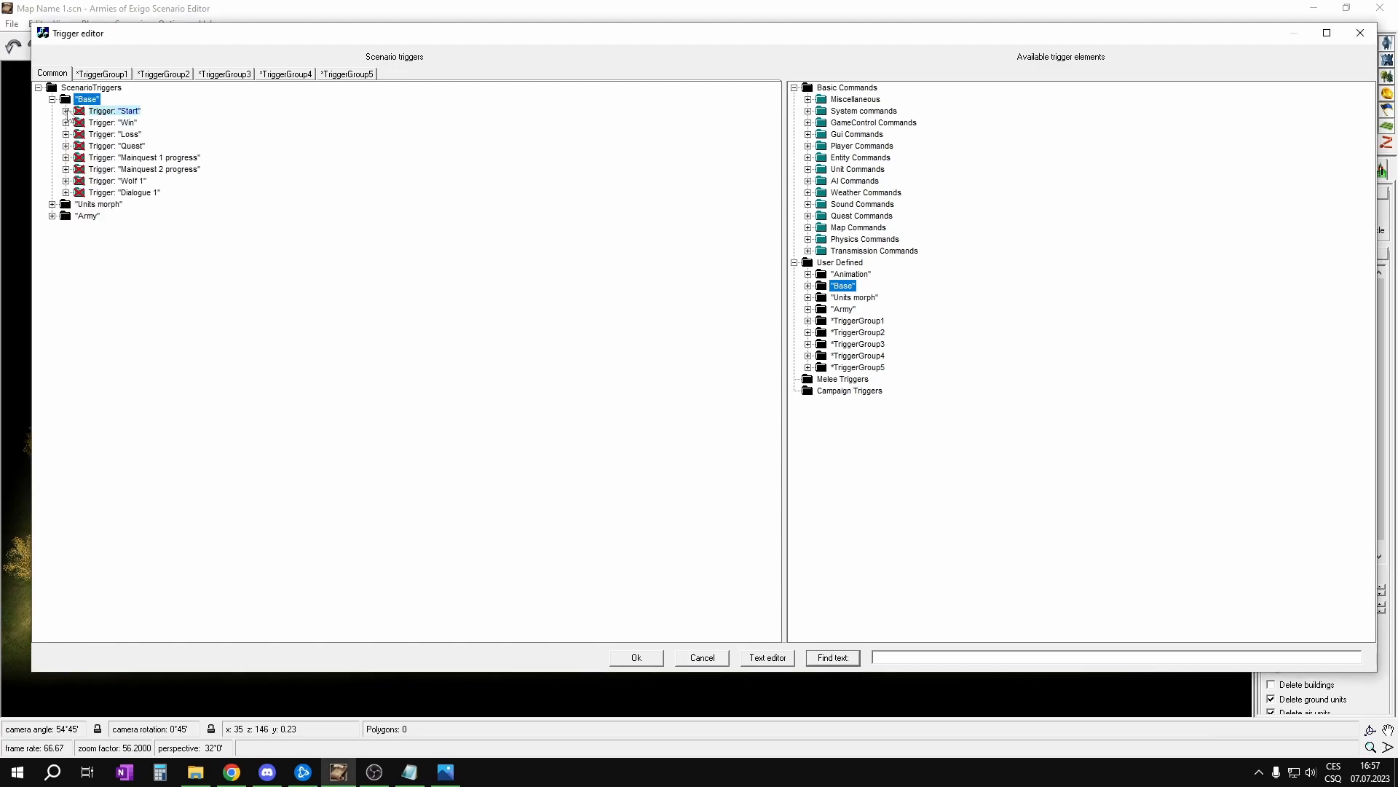
left_click(66, 111)
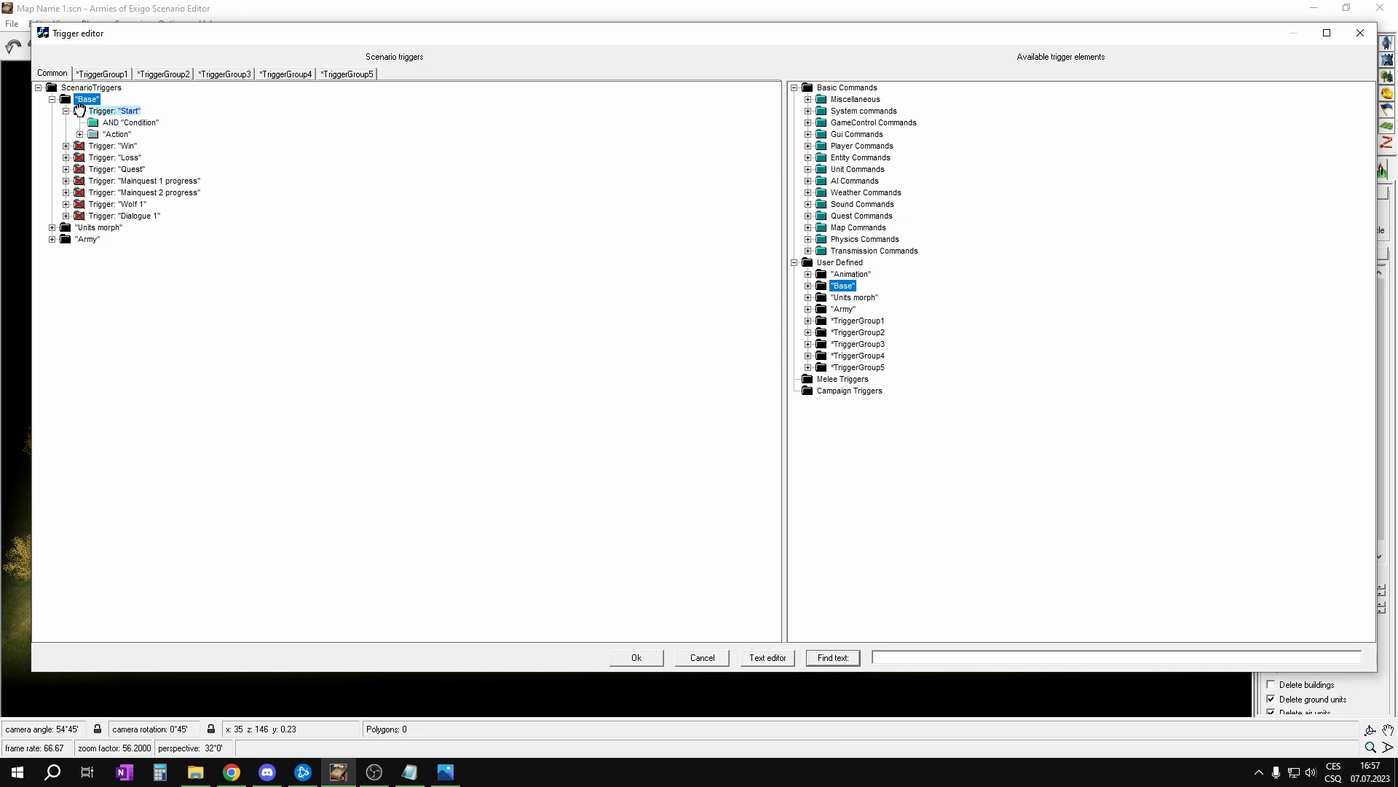
Step: Enable the "Start" trigger and disable it again
right_click(80, 111)
left_click(121, 230)
right_click(80, 110)
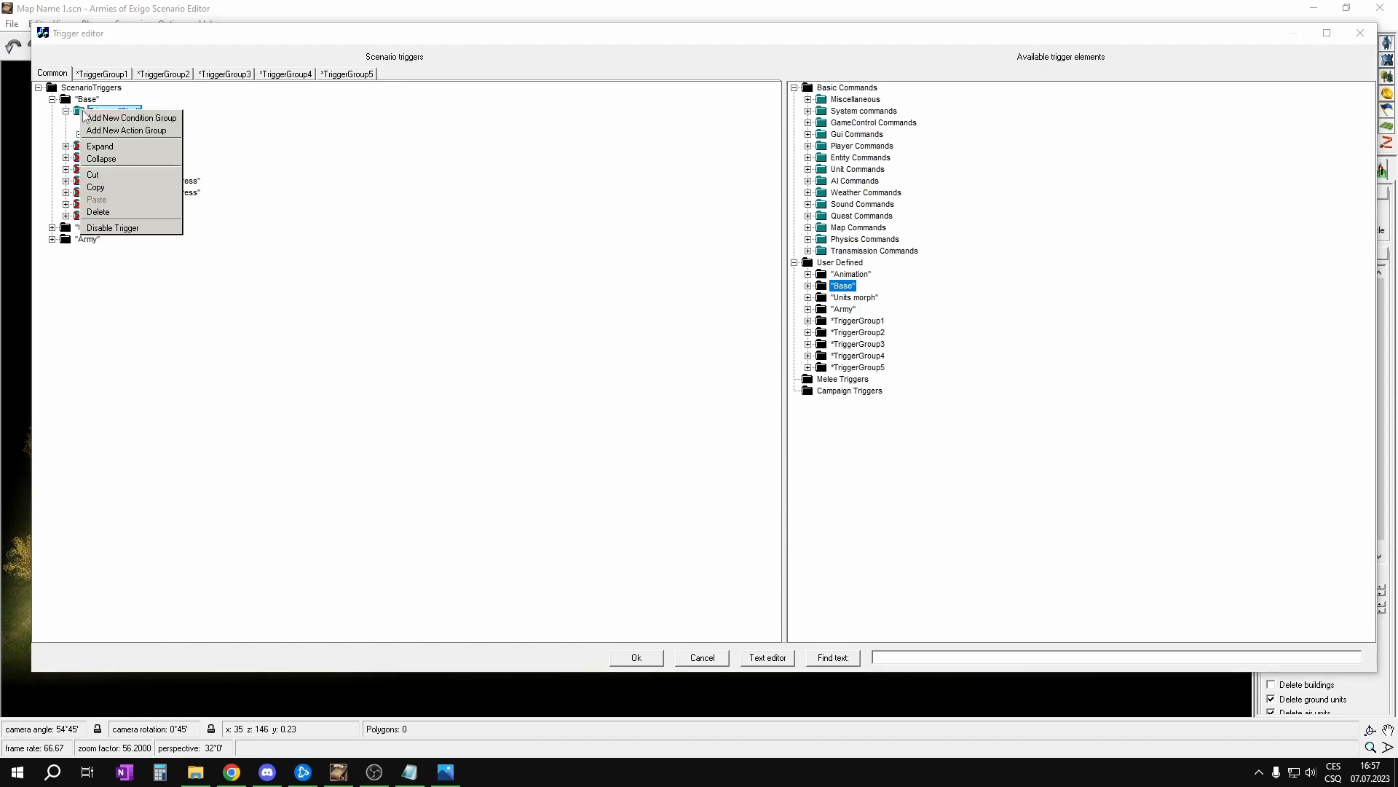
left_click(119, 230)
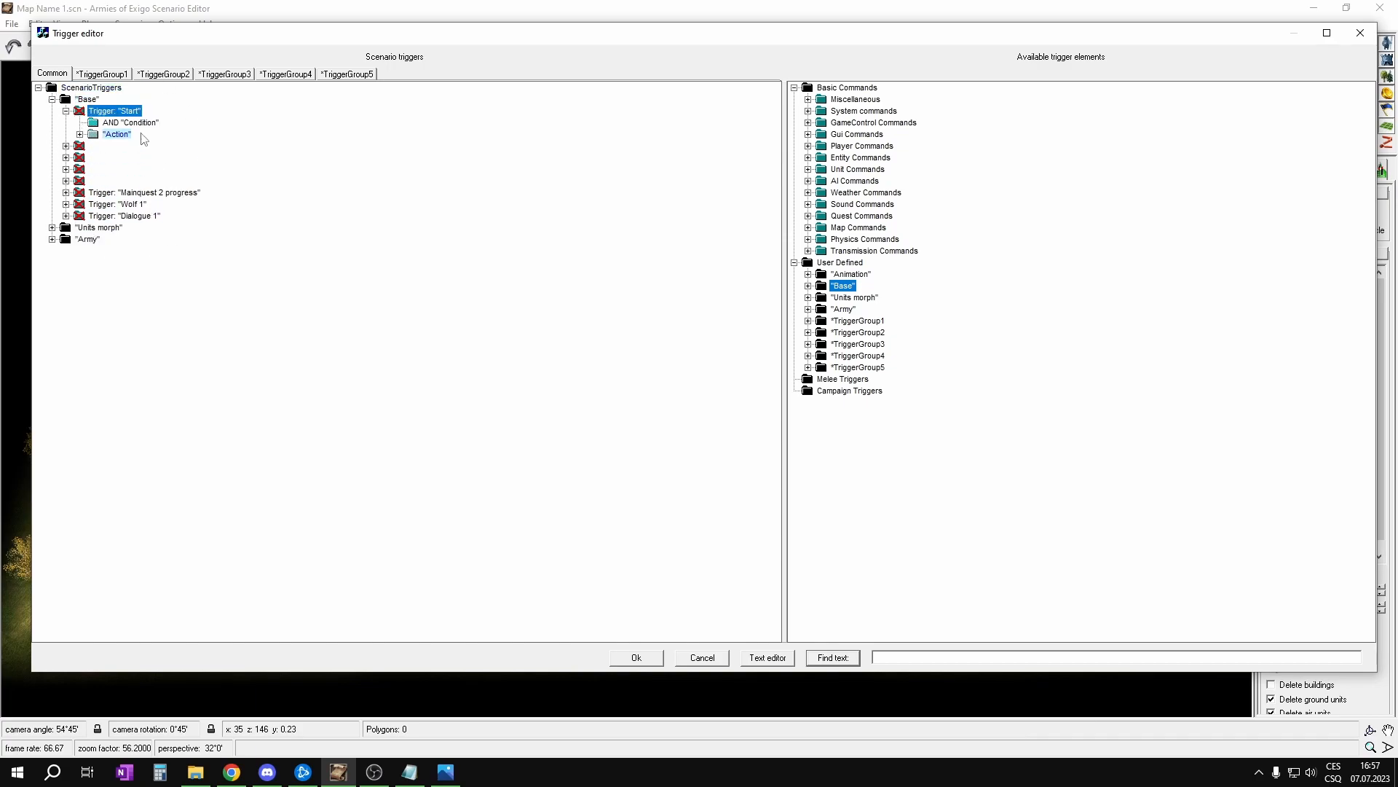
left_click(80, 111)
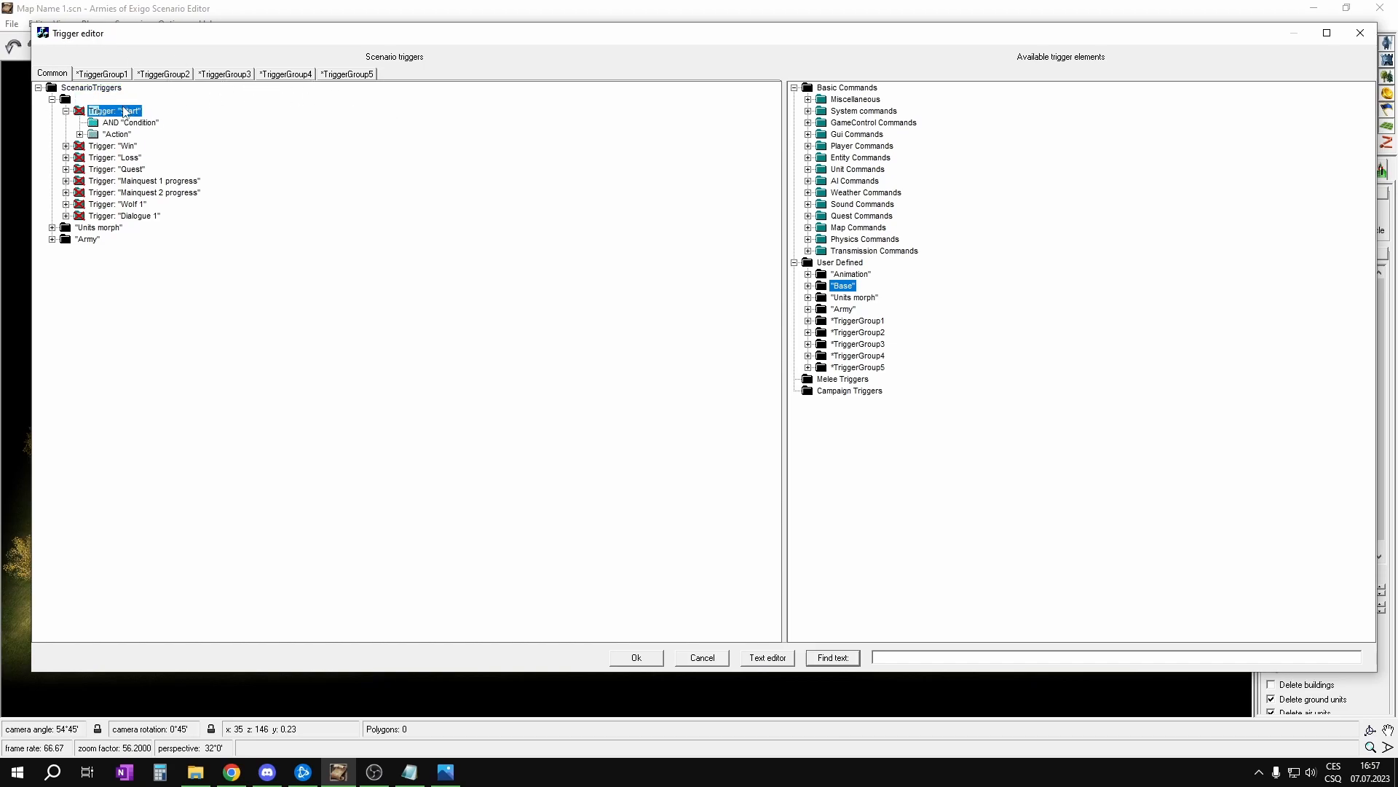
right_click(79, 112)
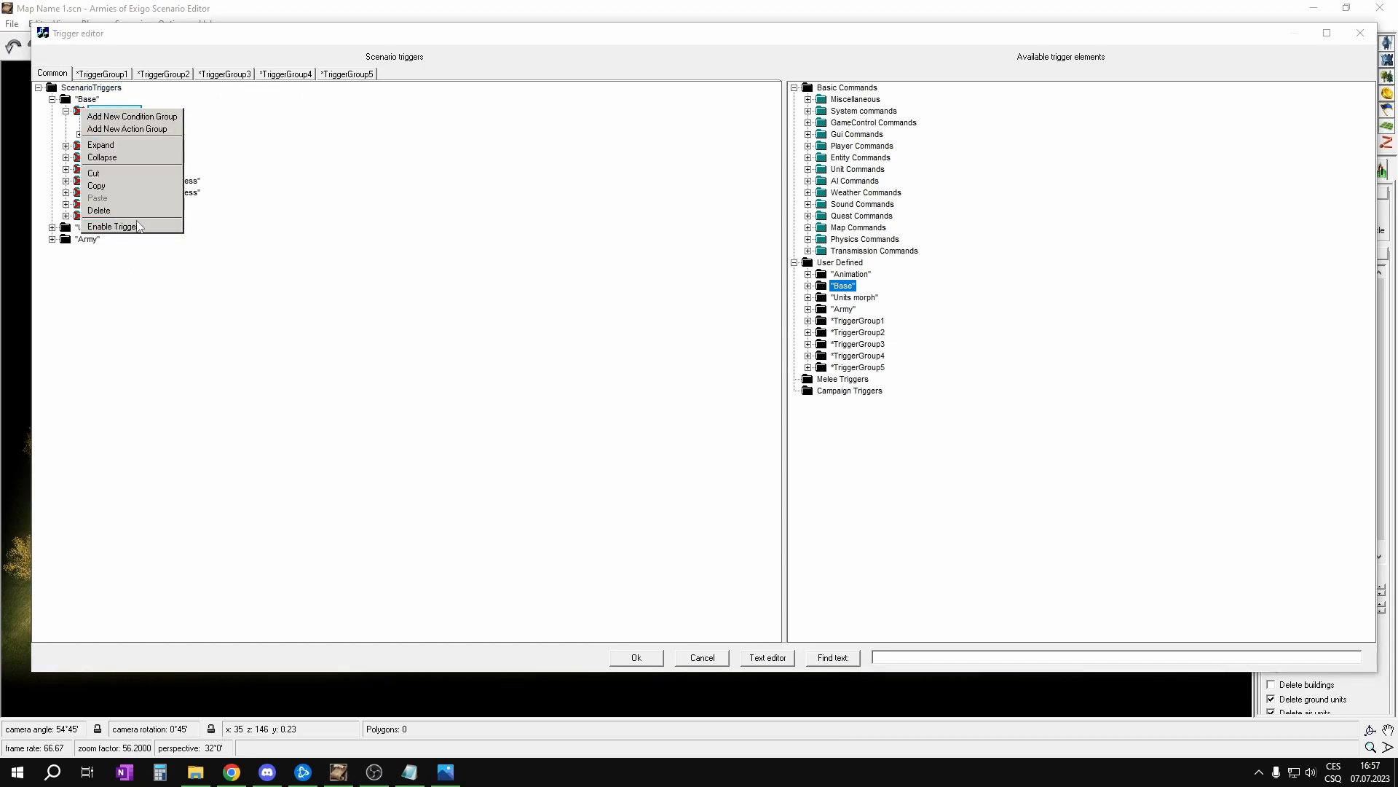
left_click(73, 113)
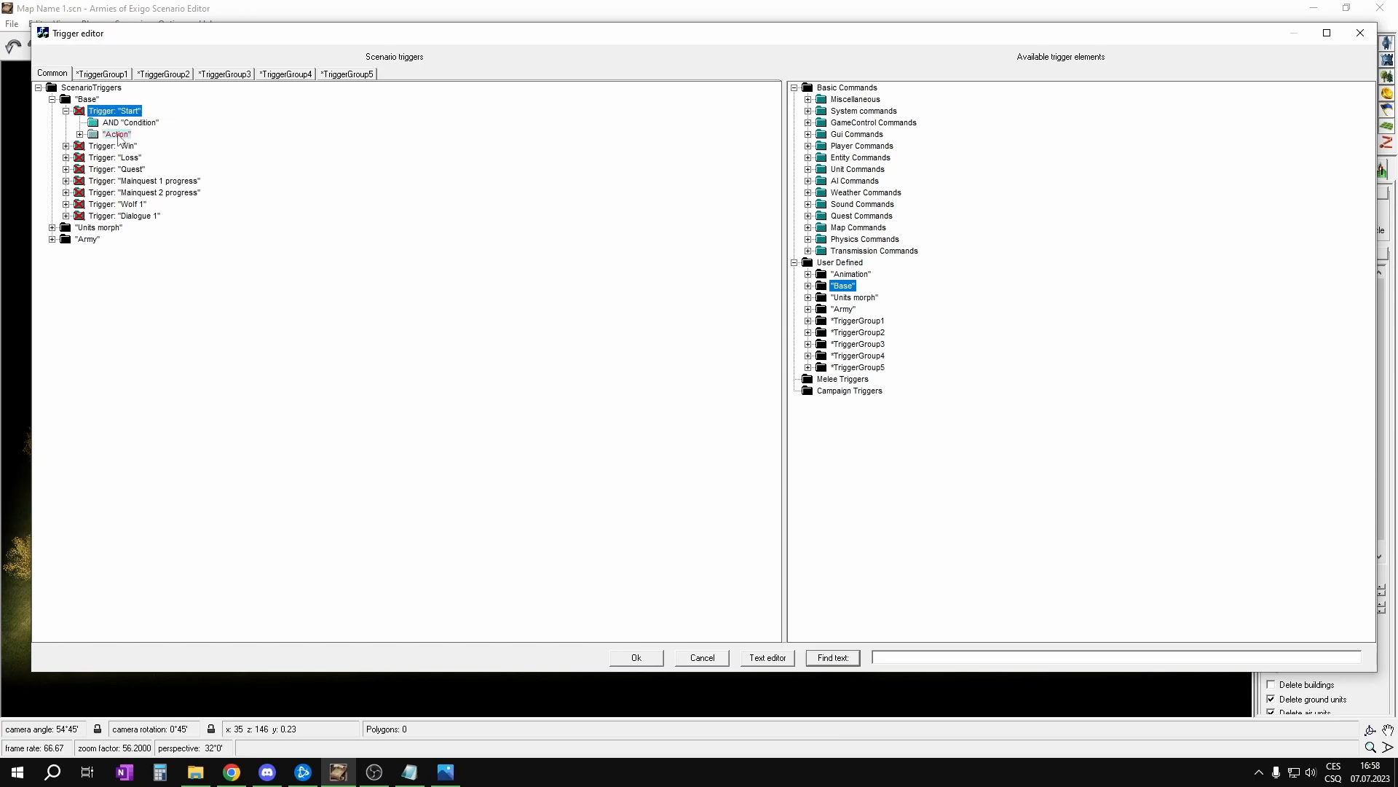
Step: List the "Start" trigger's actions and the available actions in Player Commands, with the User Defined branch collapsed
left_click(79, 134)
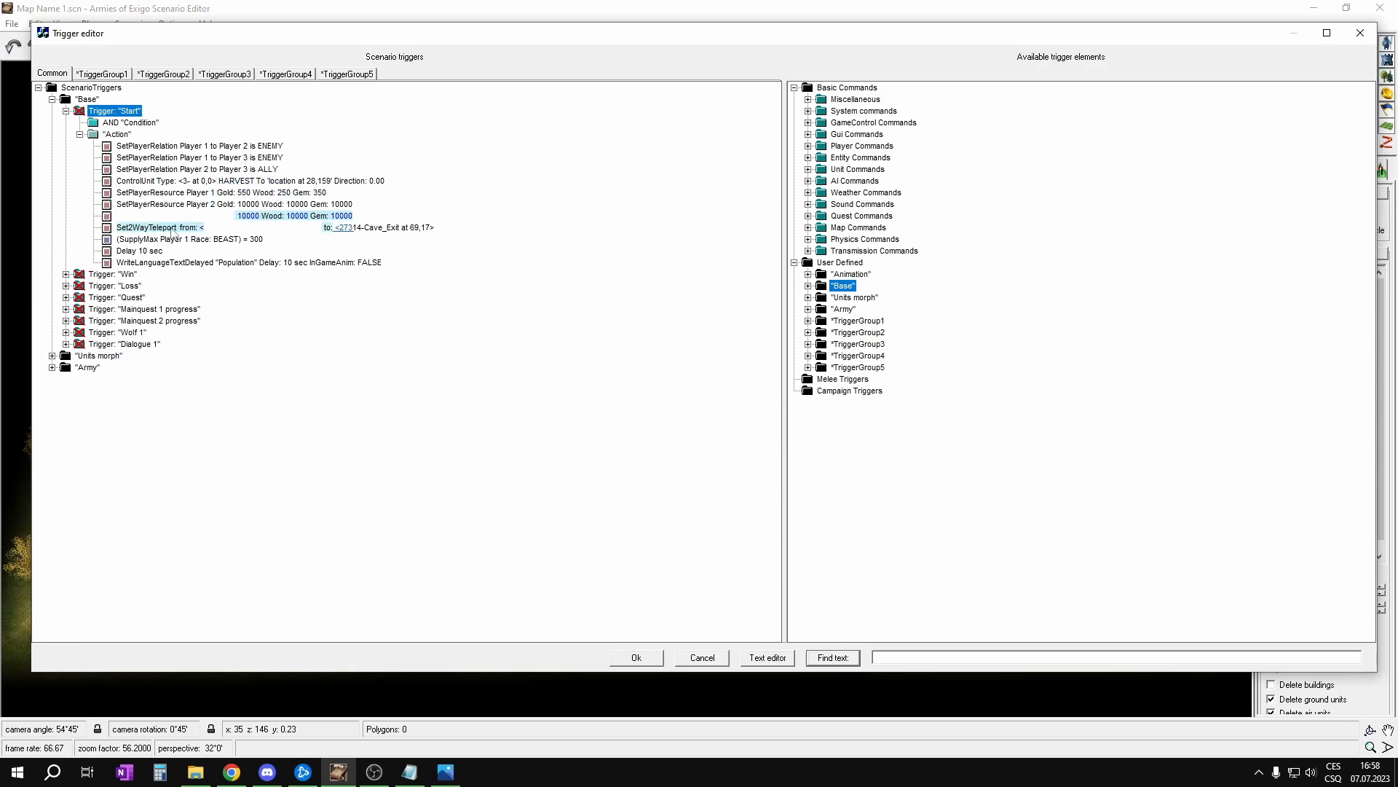
left_click(148, 147)
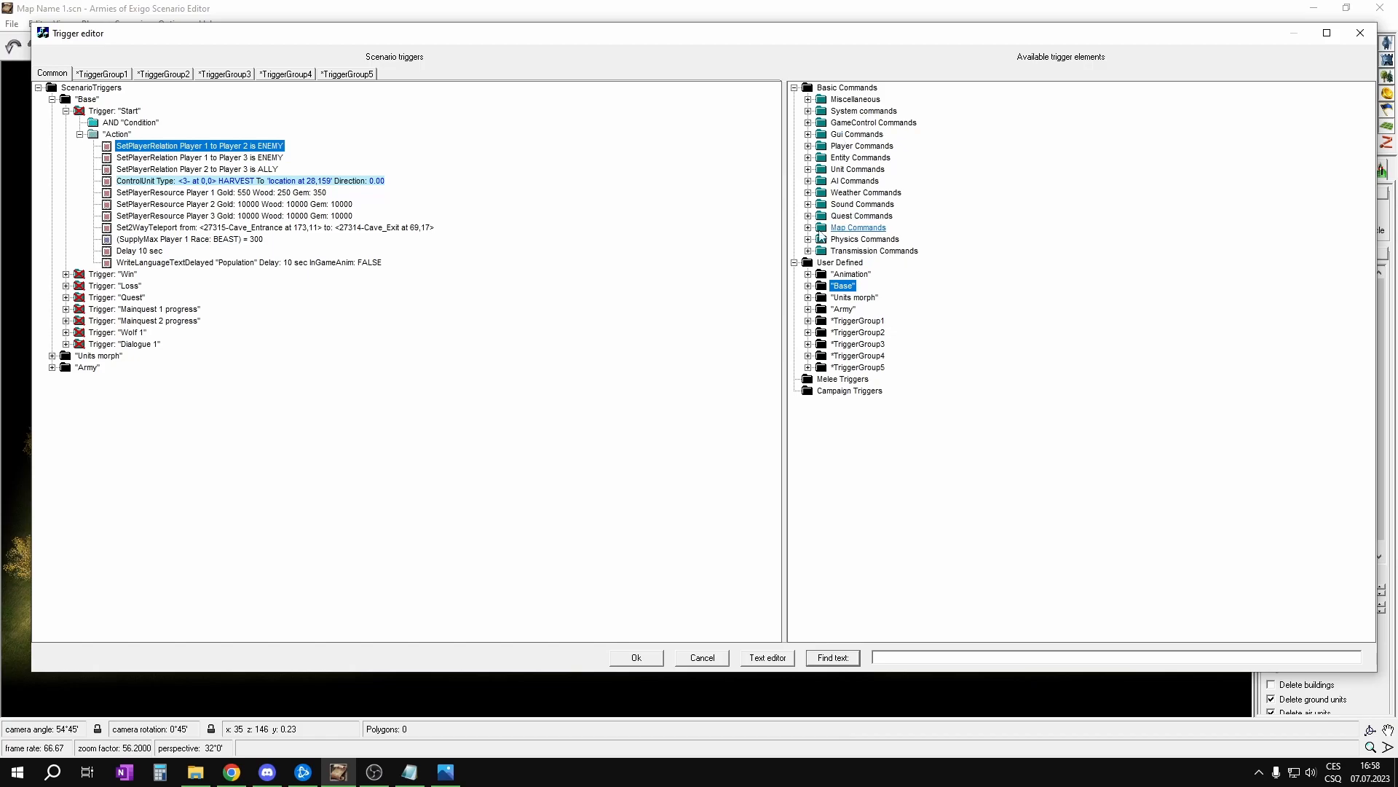
right_click(807, 263)
left_click(832, 327)
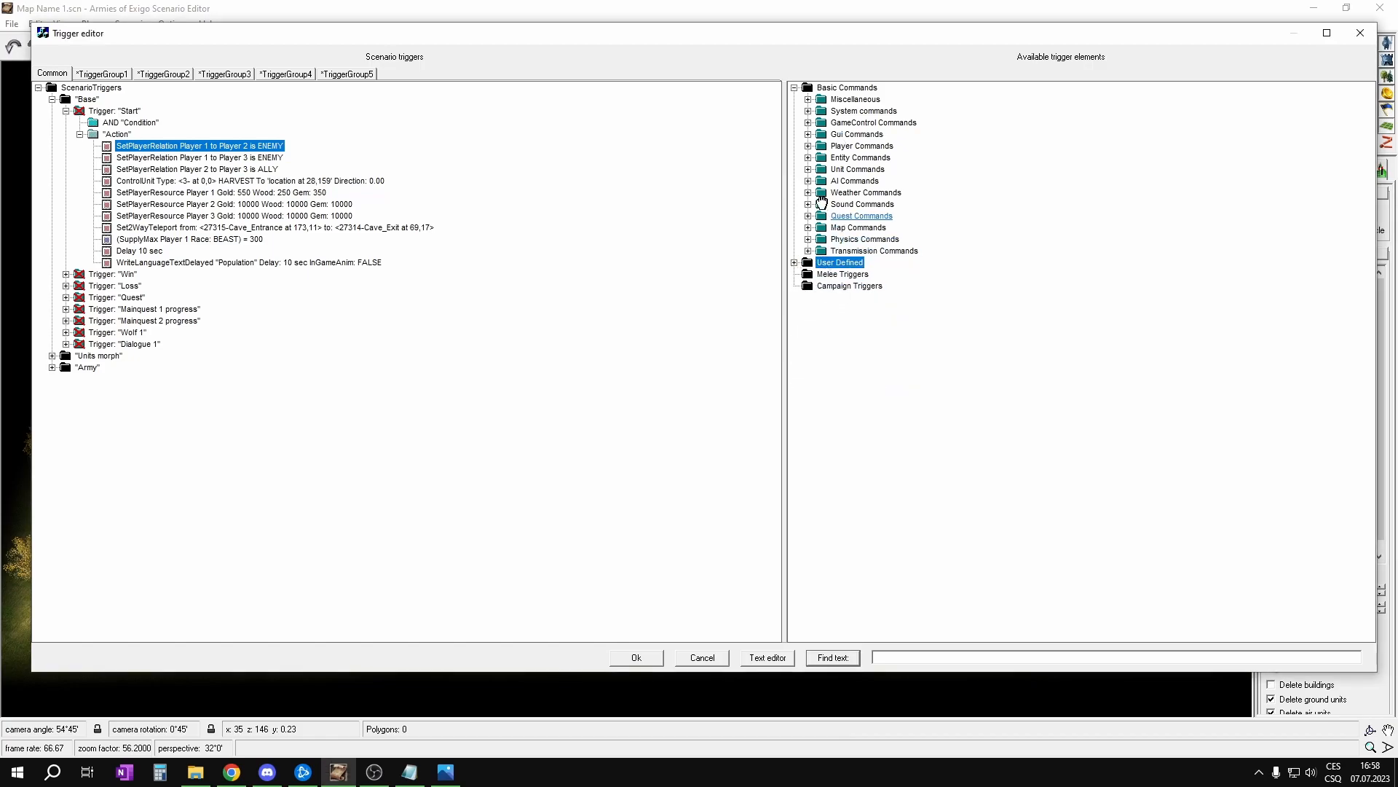
left_click(807, 88)
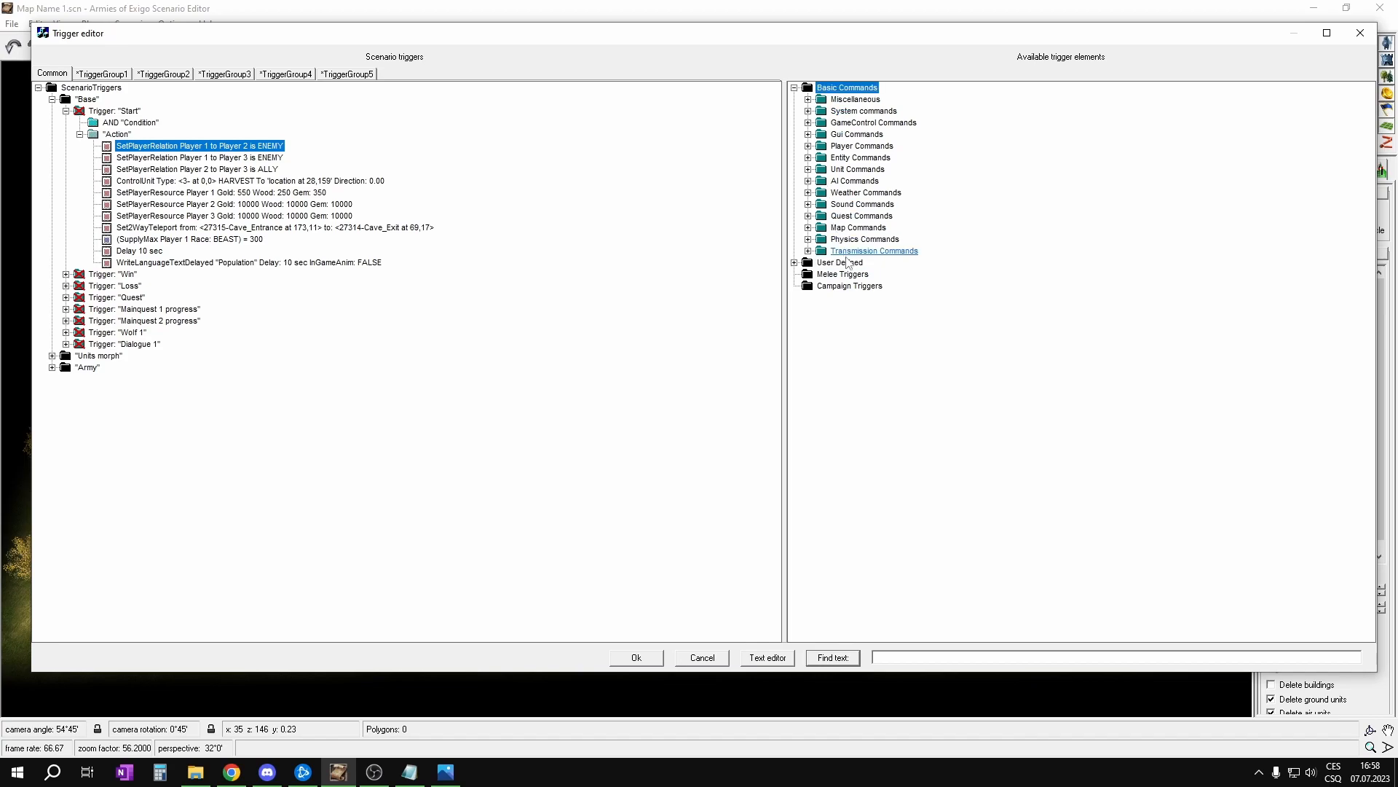
left_click(807, 147)
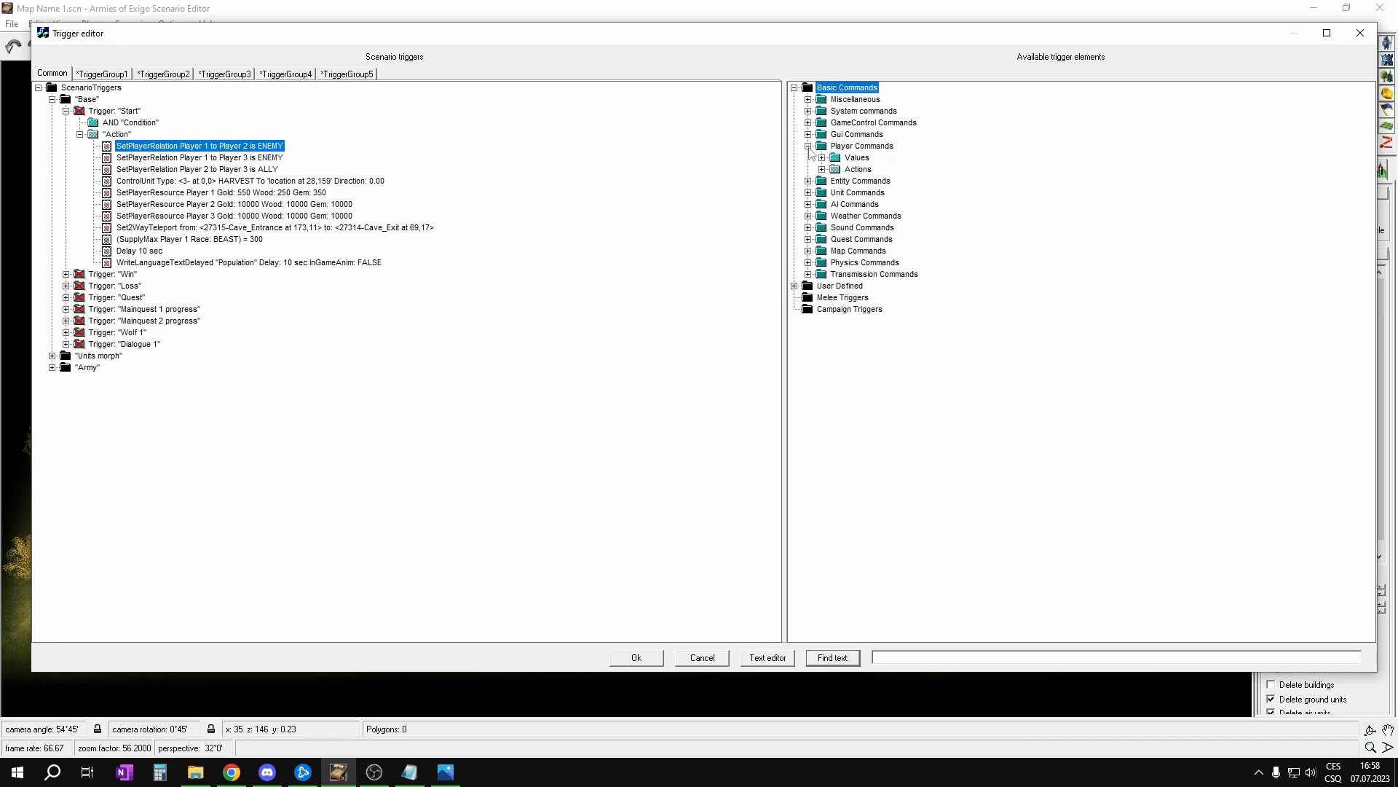
left_click(822, 169)
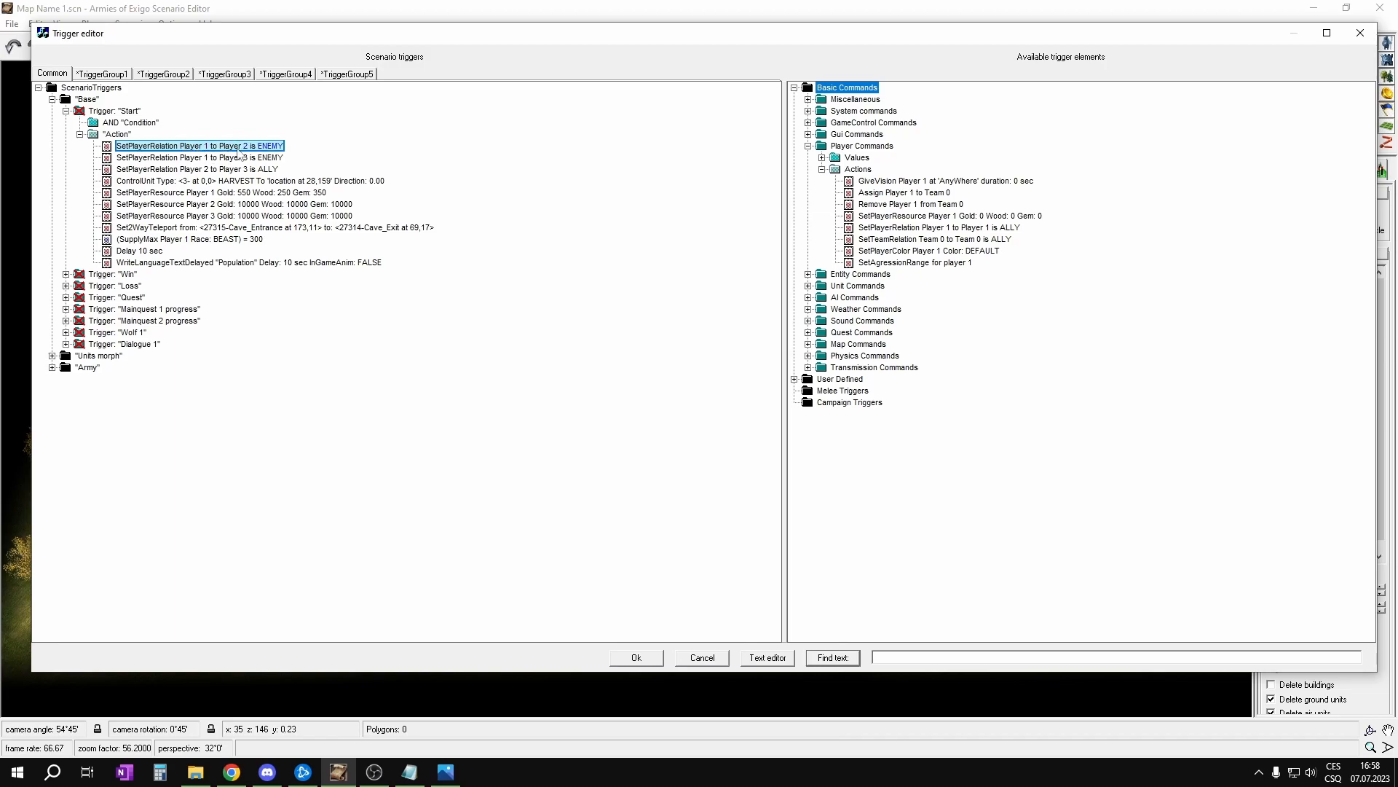
Step: Set the relation of Player 1 to Player 2 to ENEMY in the first SetPlayerRelation action
left_click(276, 149)
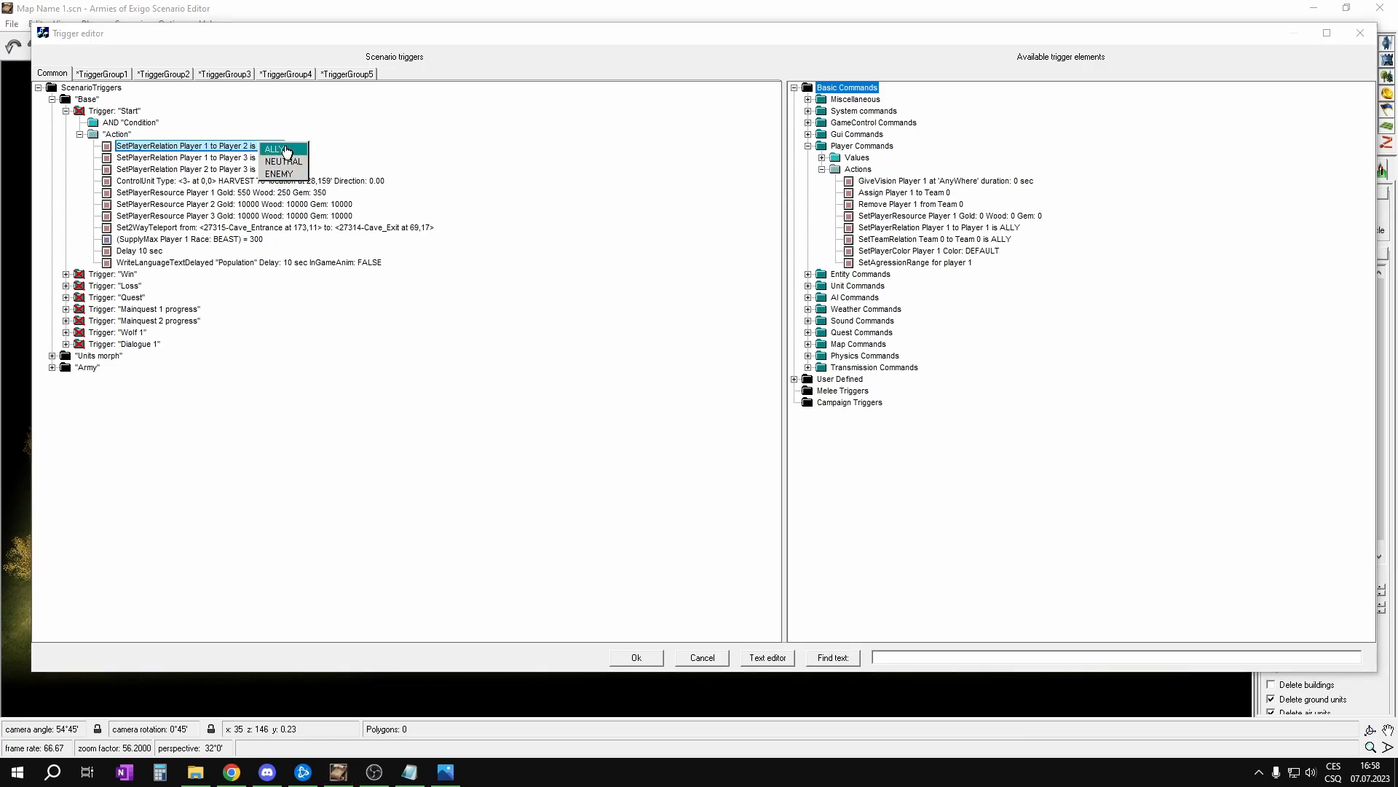
left_click(167, 146)
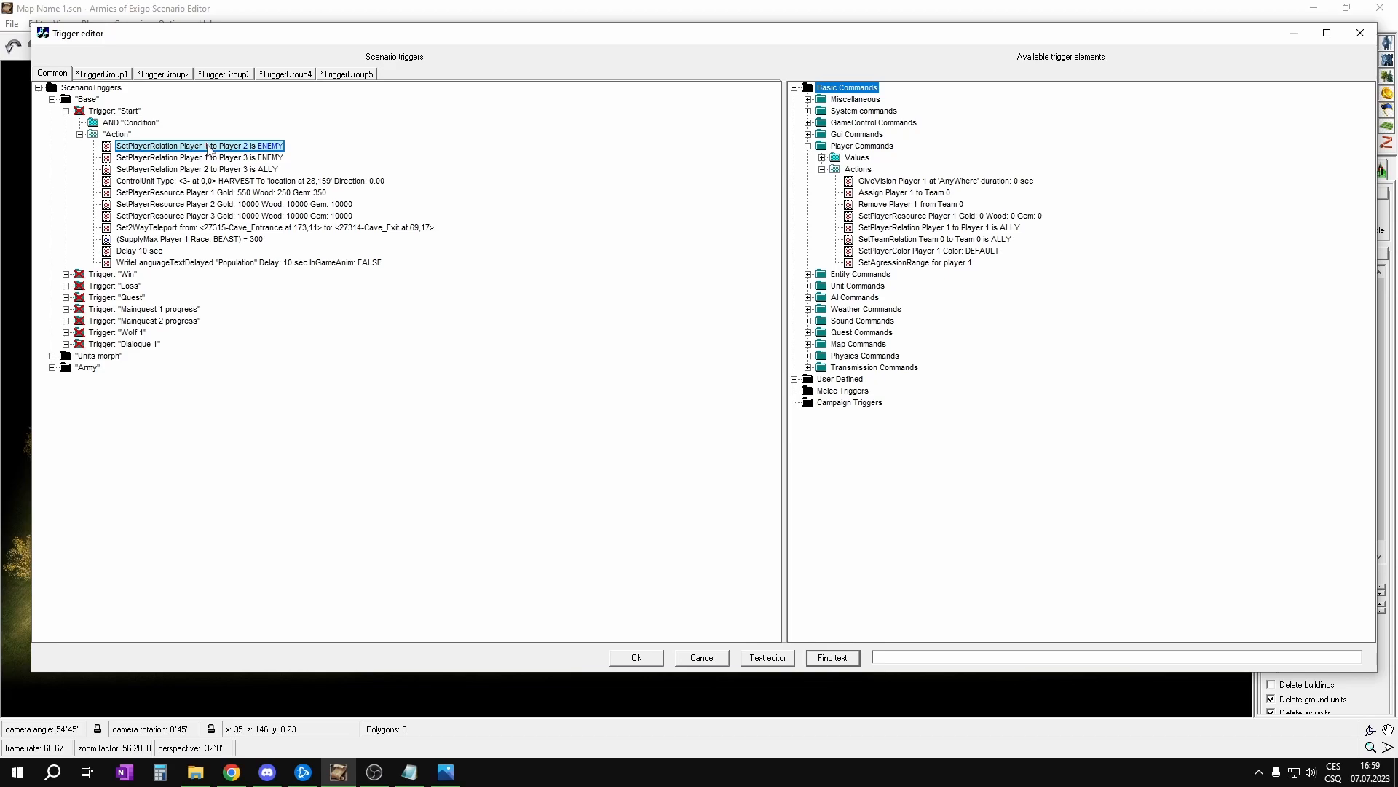
left_click(263, 146)
left_click(268, 176)
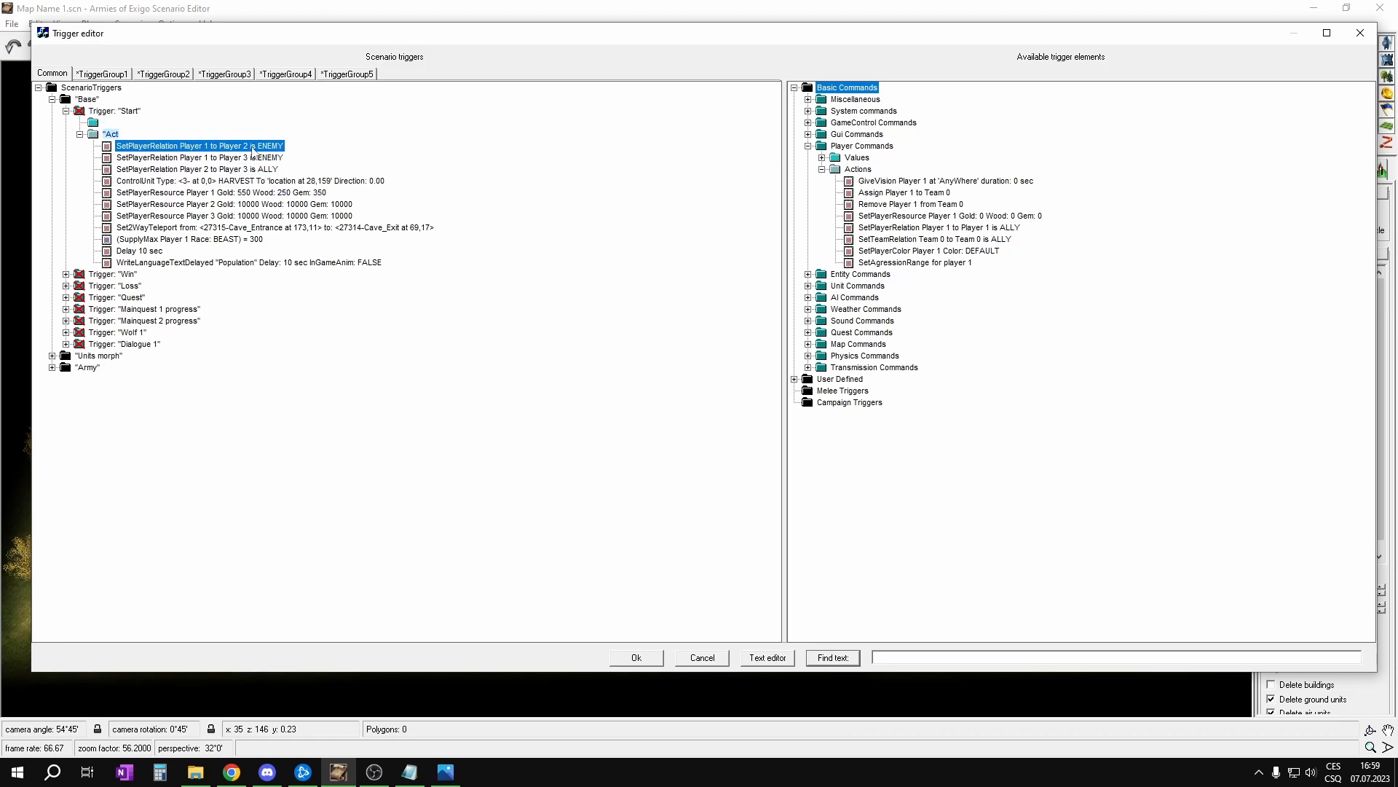
Step: Try to assign the peasant standing above the mine as the unit of the ControlUnit action
left_click(139, 181)
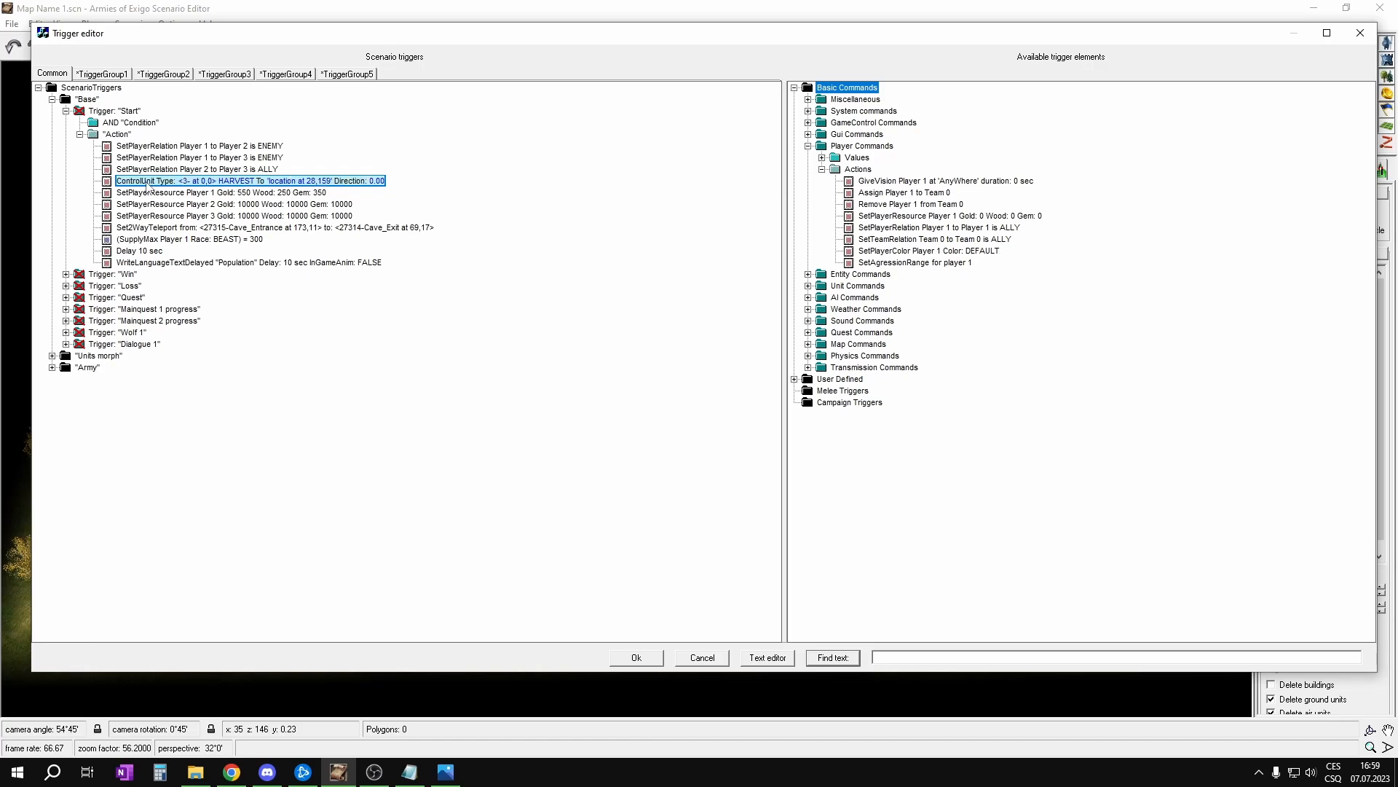
left_click(198, 181)
scroll(687, 431, "up", 4)
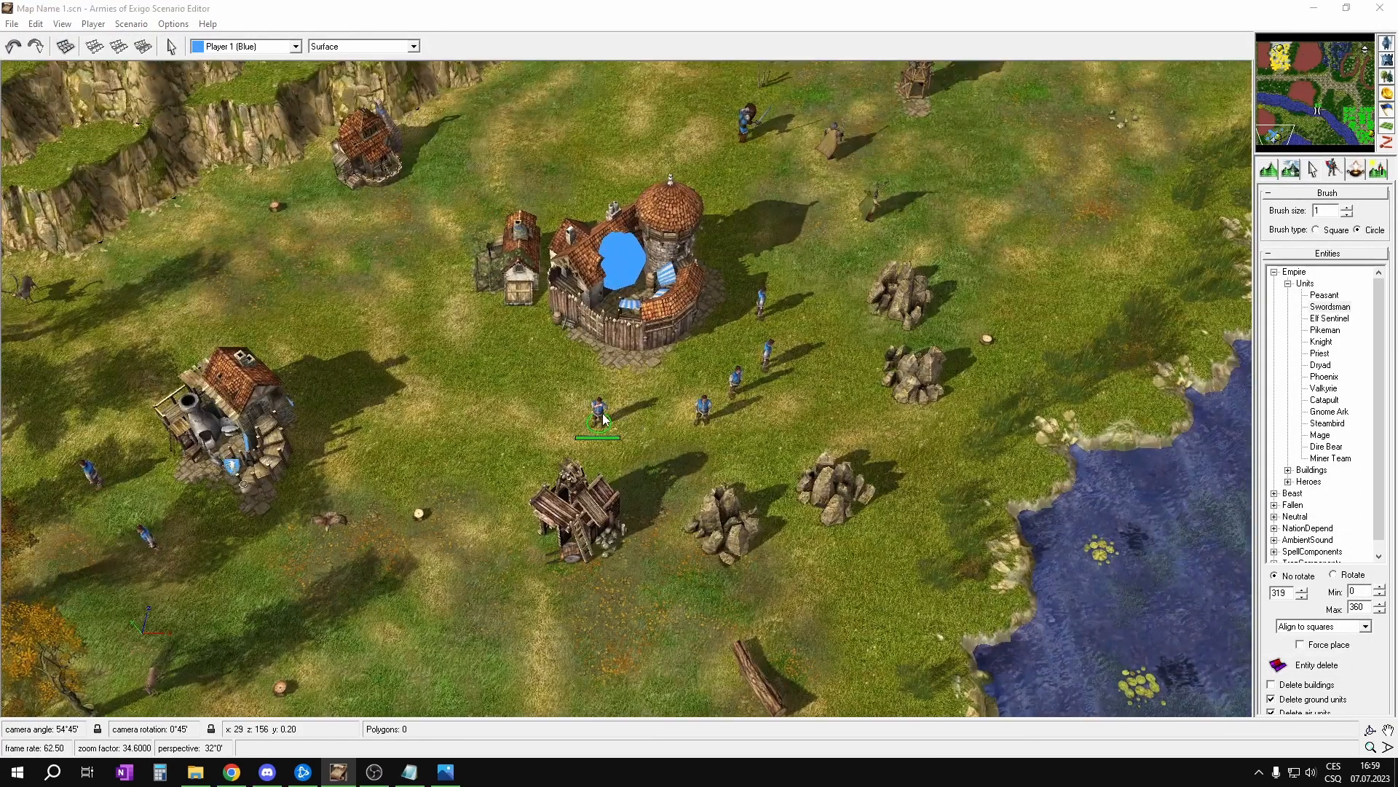
left_click(601, 417)
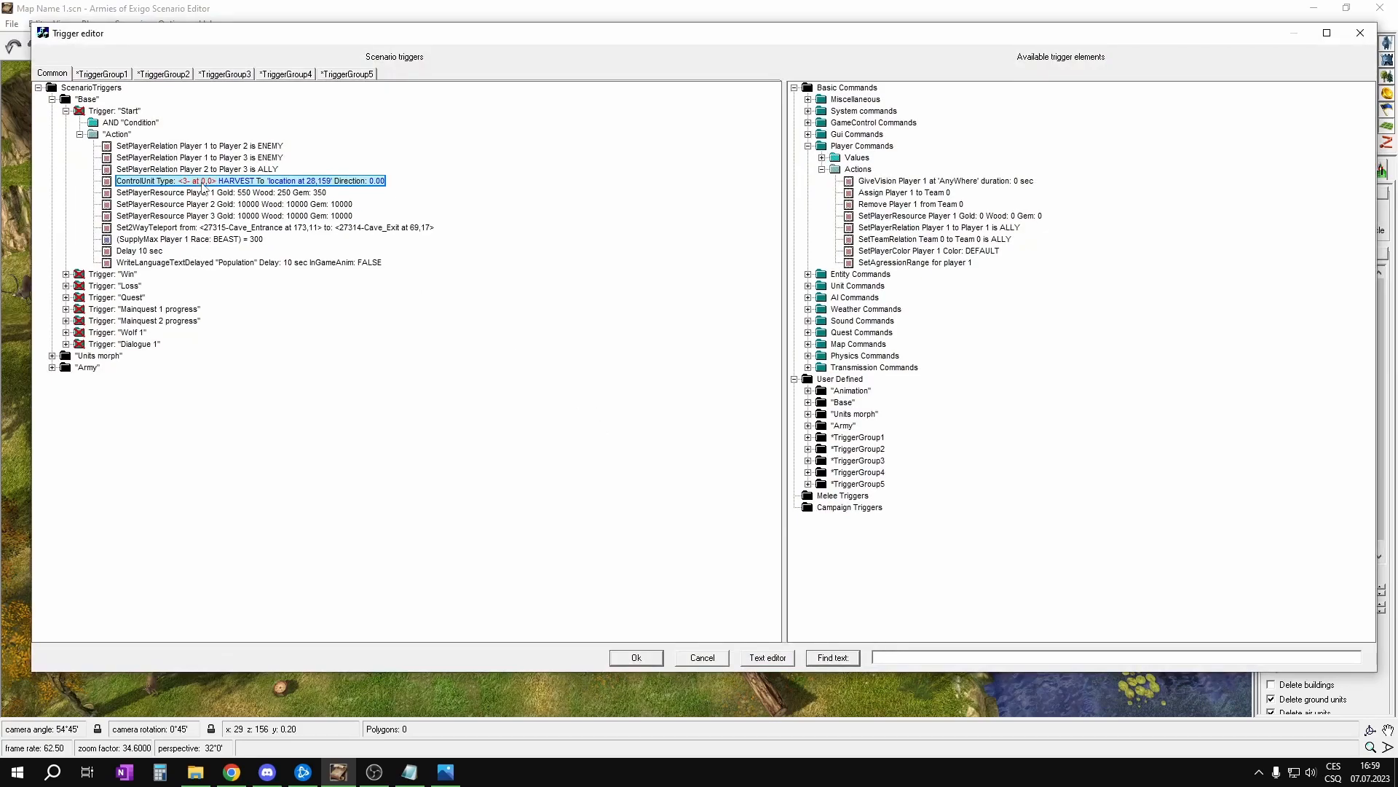
Step: Set the ControlUnit action's order to HARVEST and its target to the mine location at 28,159
left_click(238, 182)
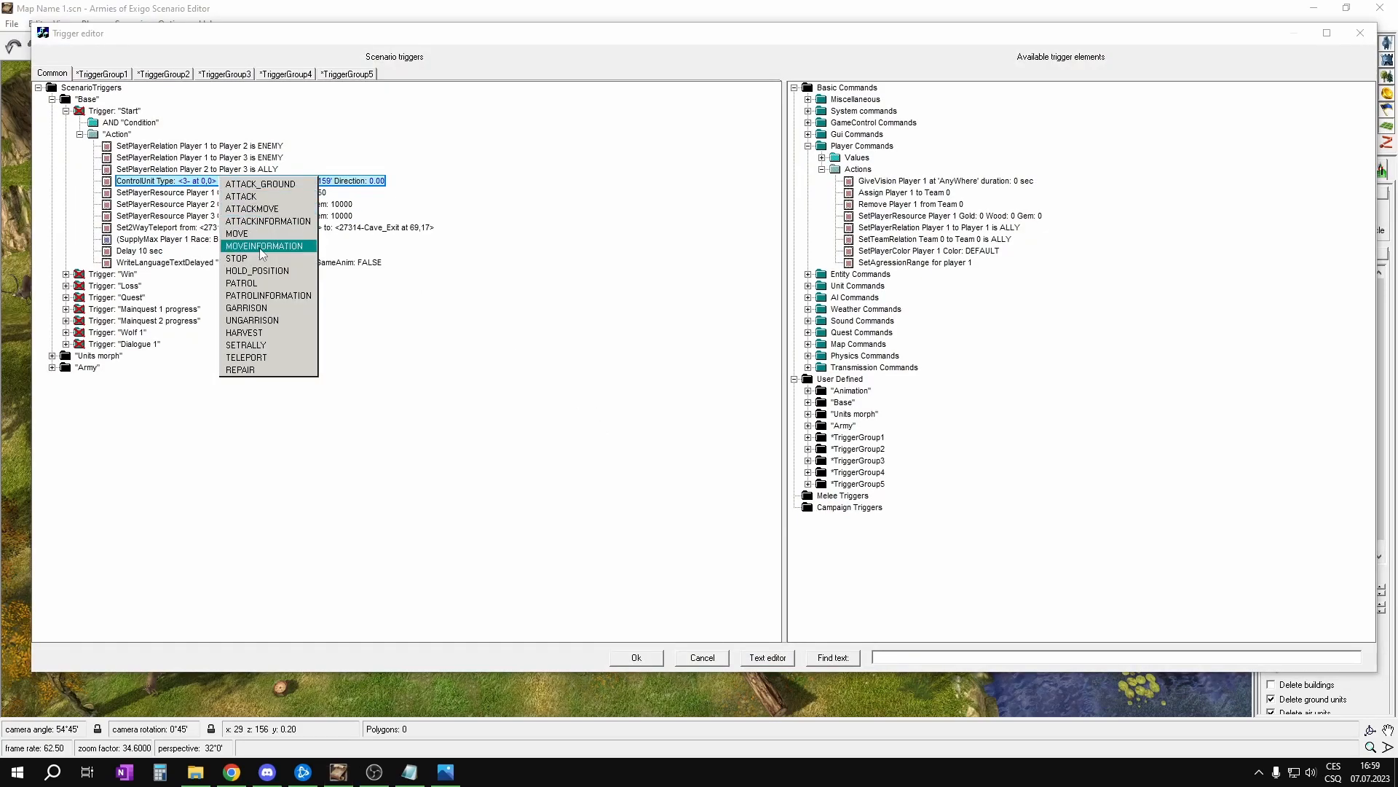
left_click(259, 334)
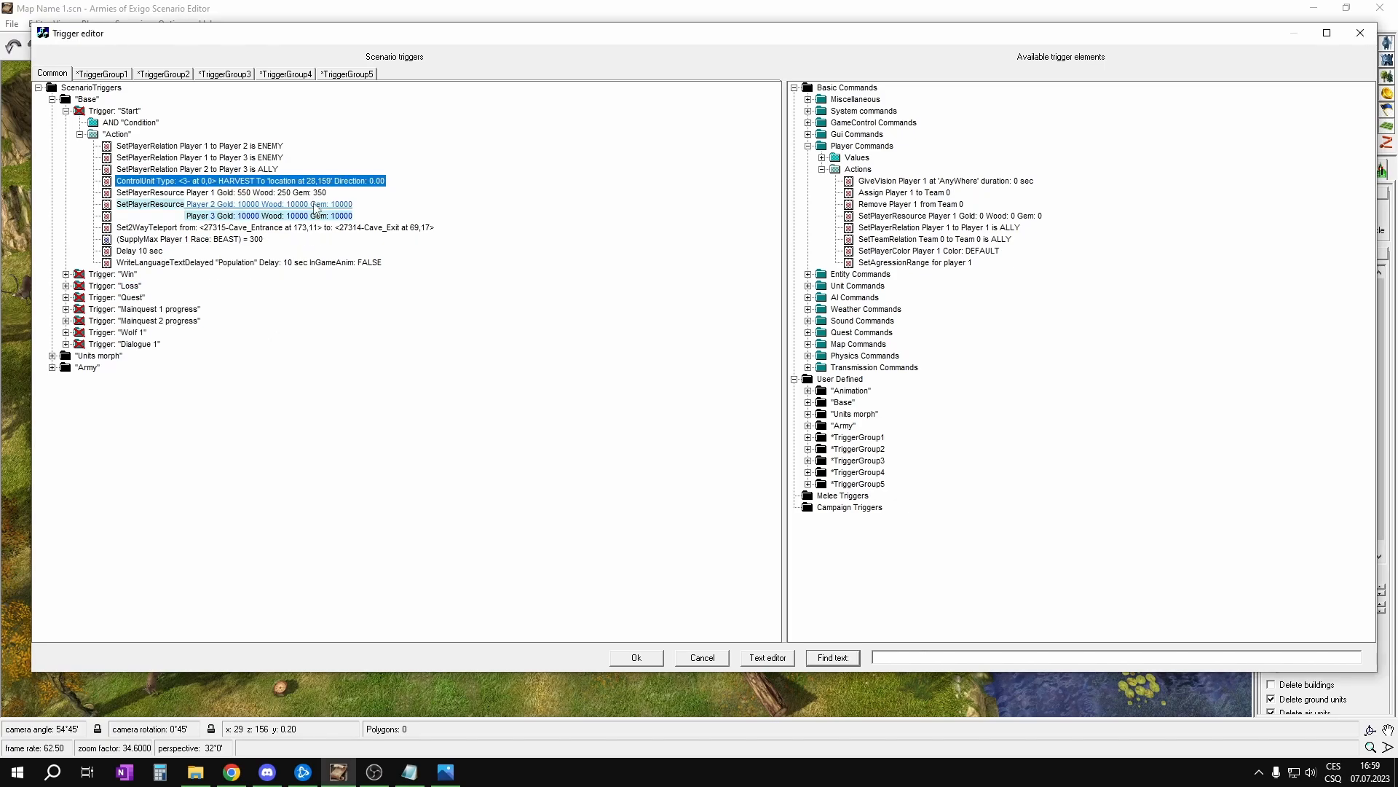
left_click(297, 182)
left_click(305, 185)
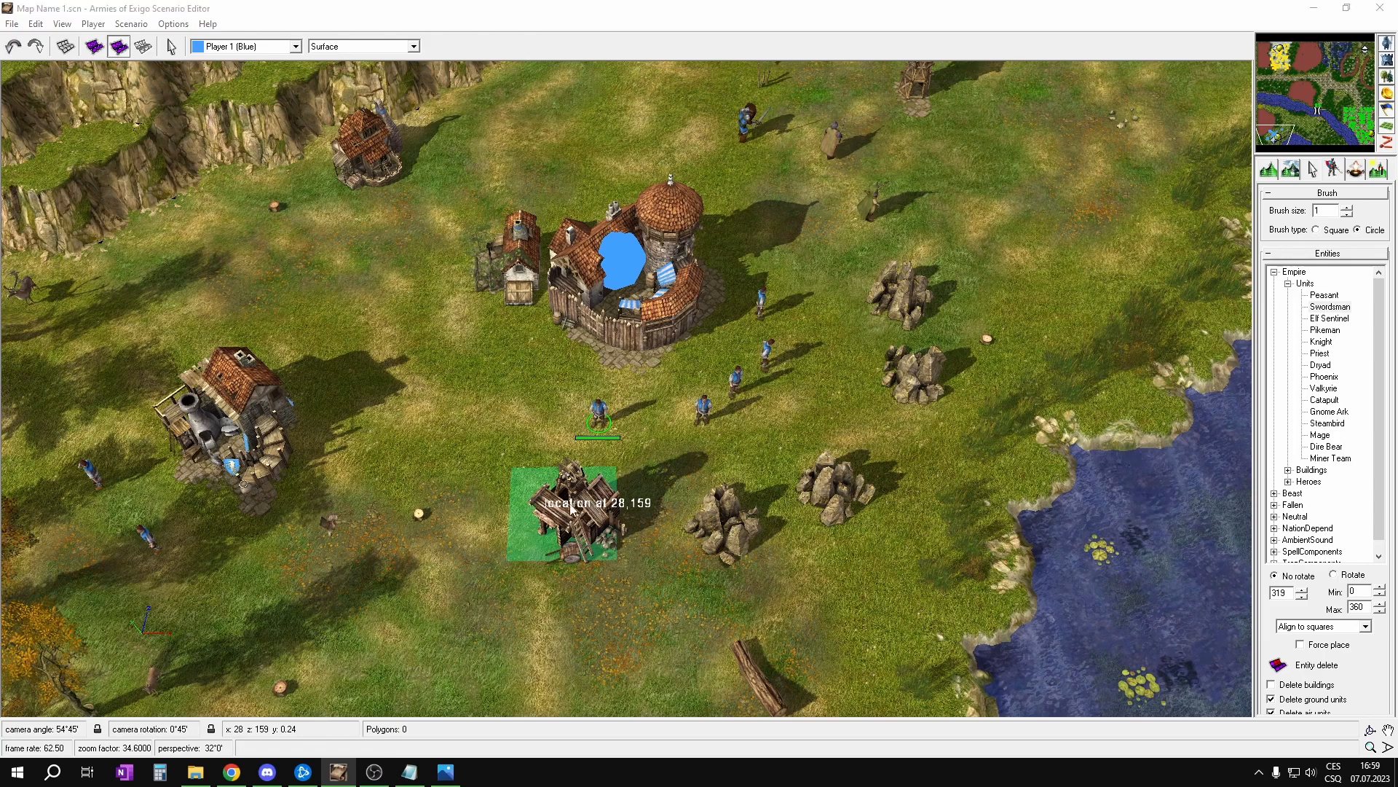
left_click(521, 492)
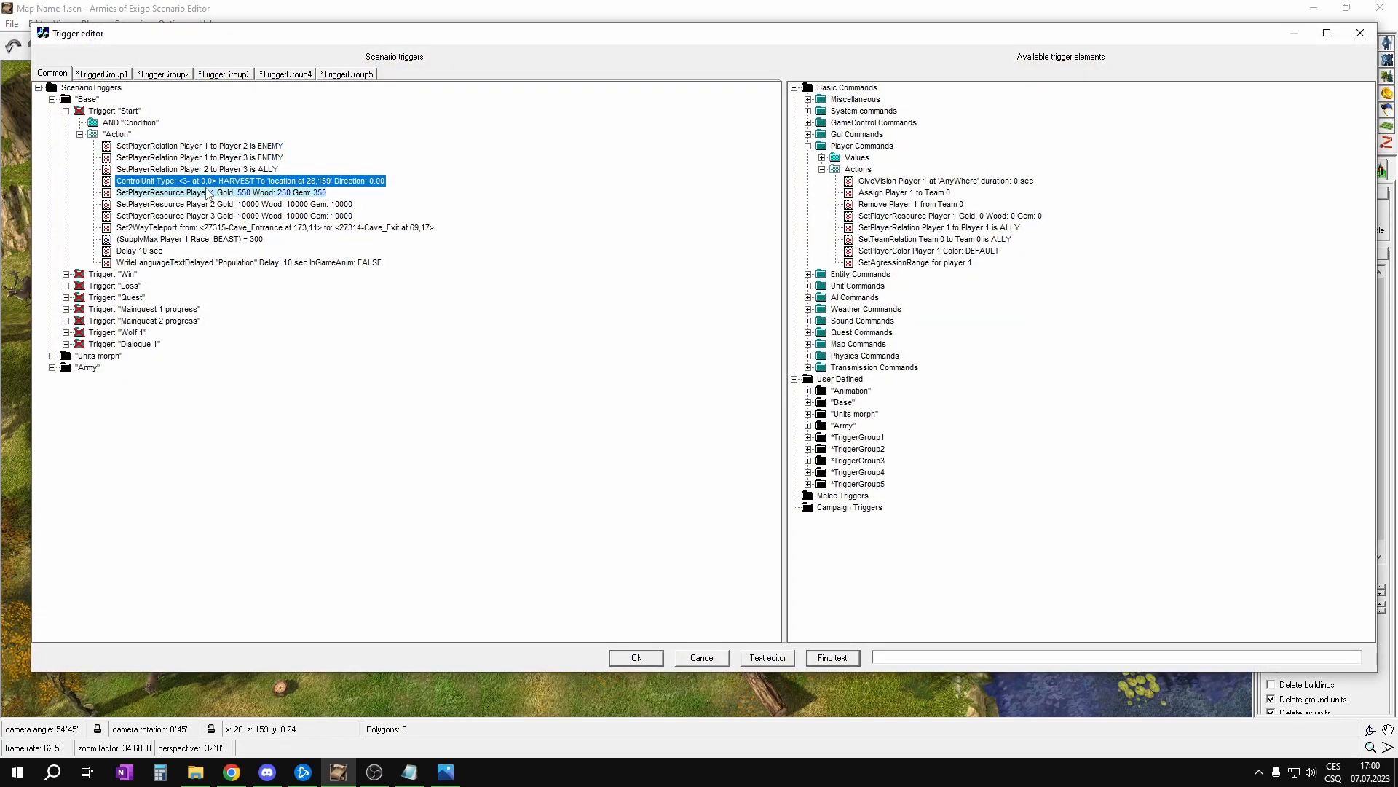
Step: Duplicate the ControlUnit harvest action and assign the peasant at 32,156 to the copy
key("ctrl+v")
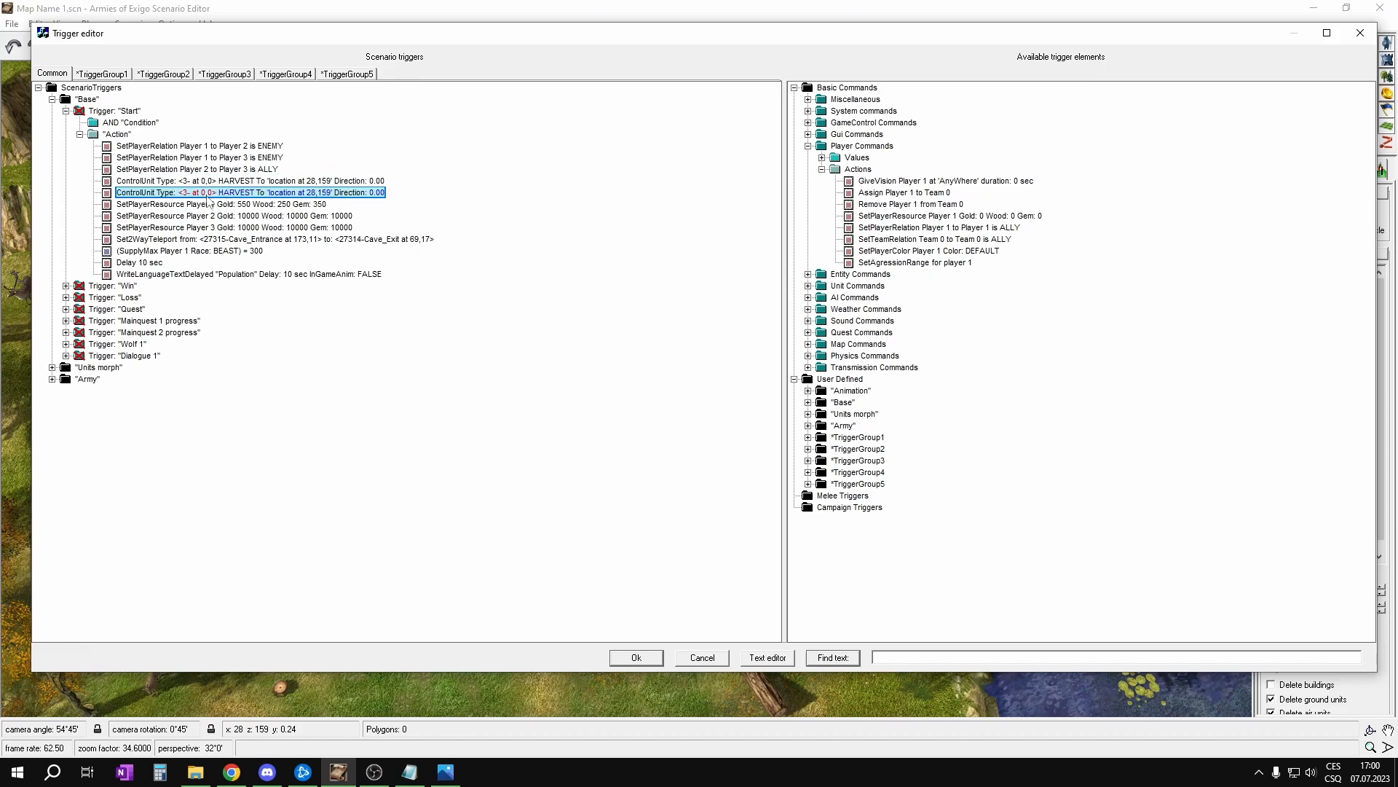
left_click(207, 196)
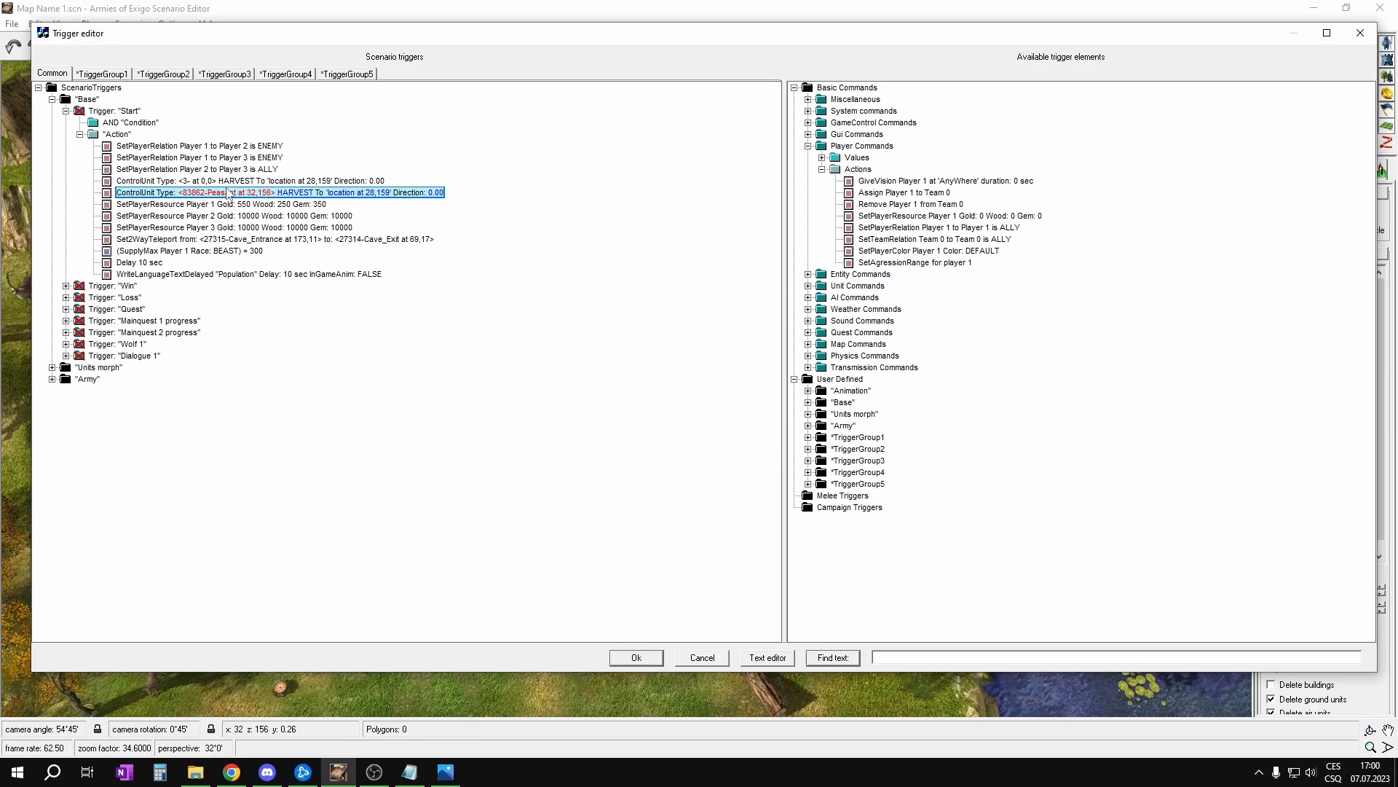
Step: Set the target of the harvest action for the peasant at 32,156 to the location at 32,159
left_click(364, 193)
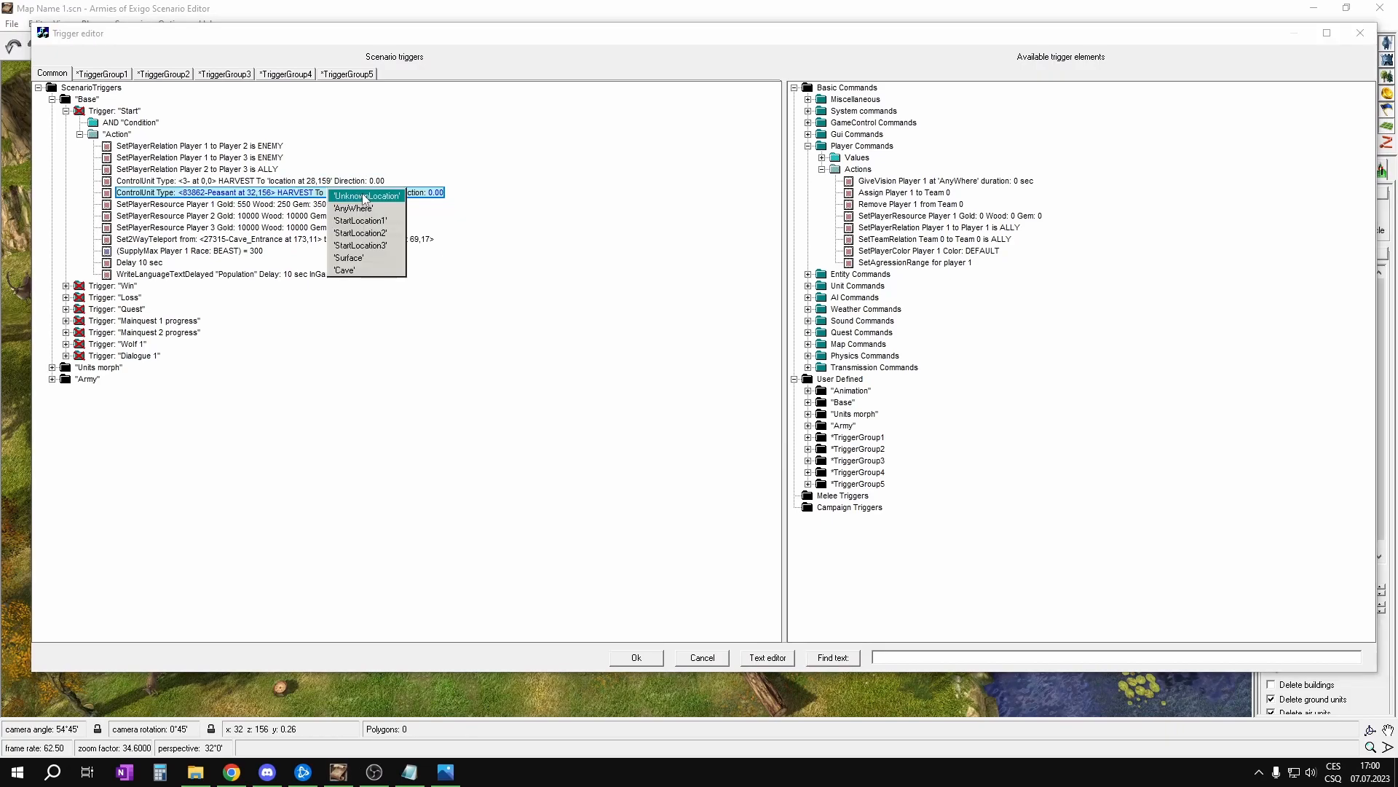
left_click(364, 196)
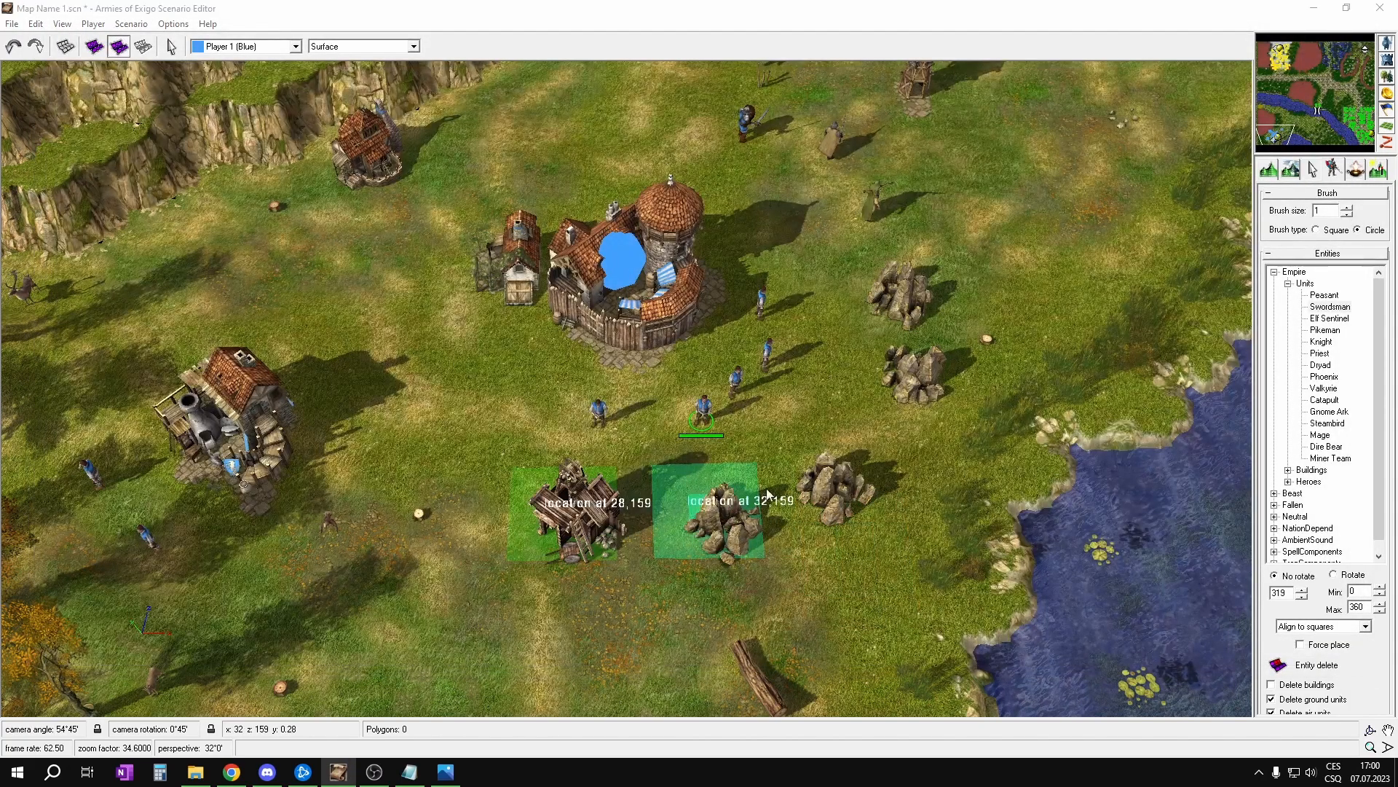
left_click(751, 508)
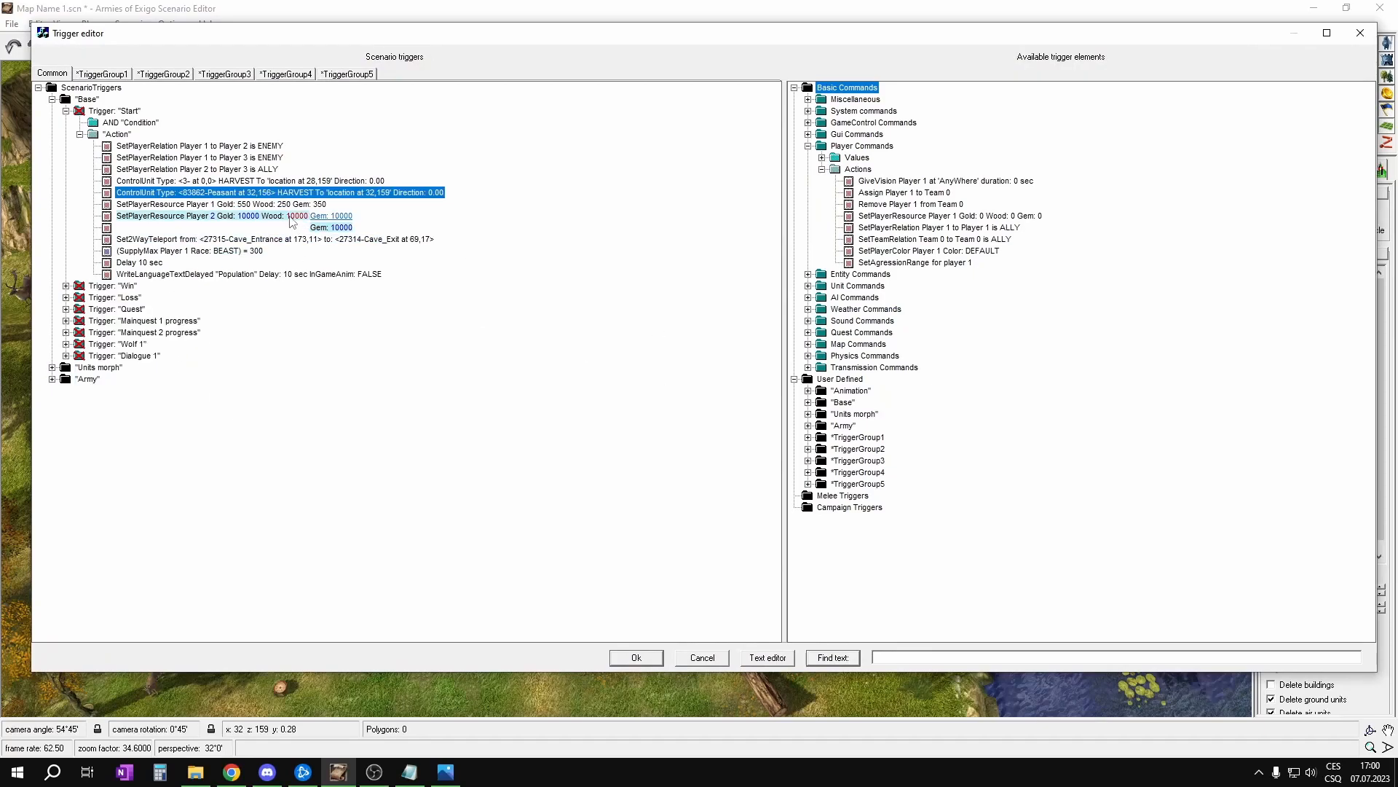
left_click(191, 182)
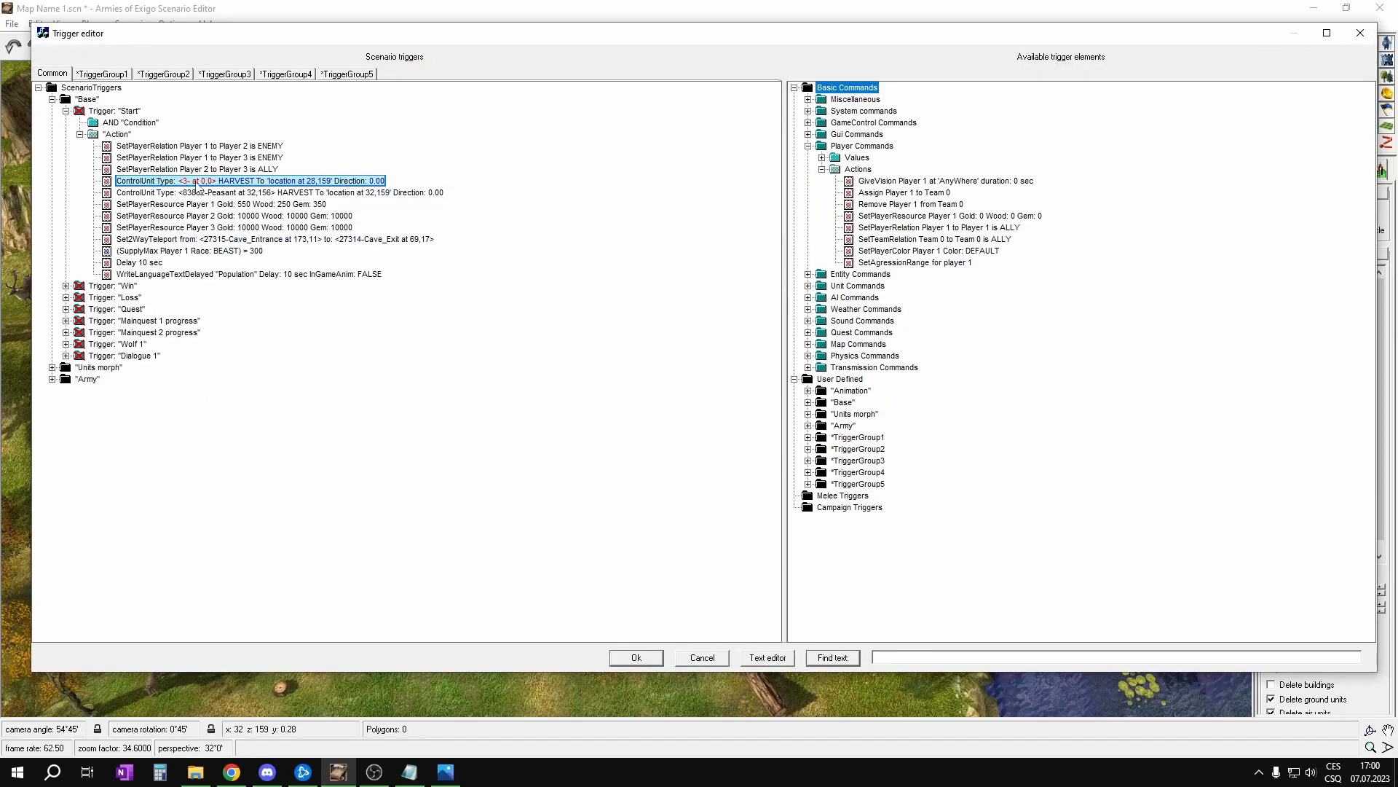
left_click_drag(187, 188, 209, 196)
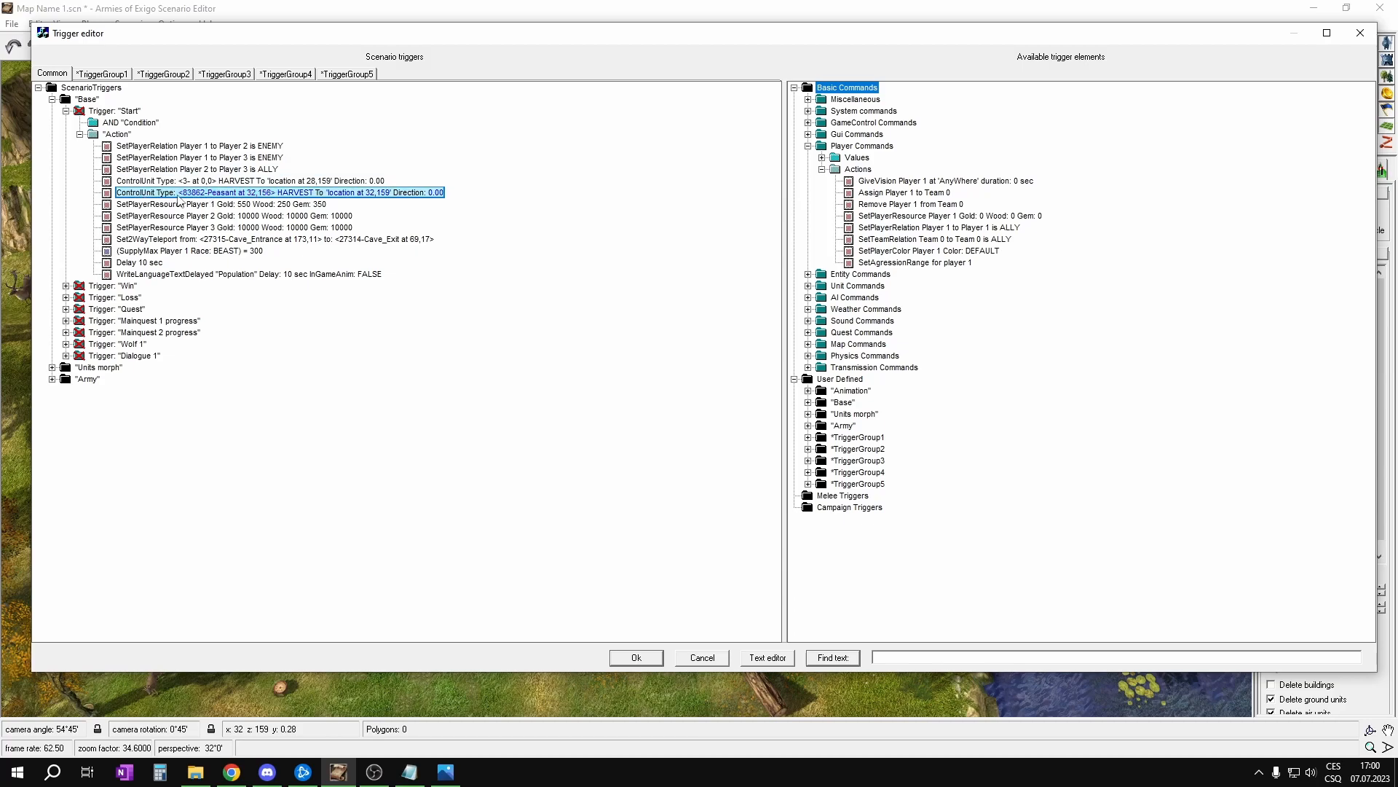
key("ctrl+v")
left_click(218, 206)
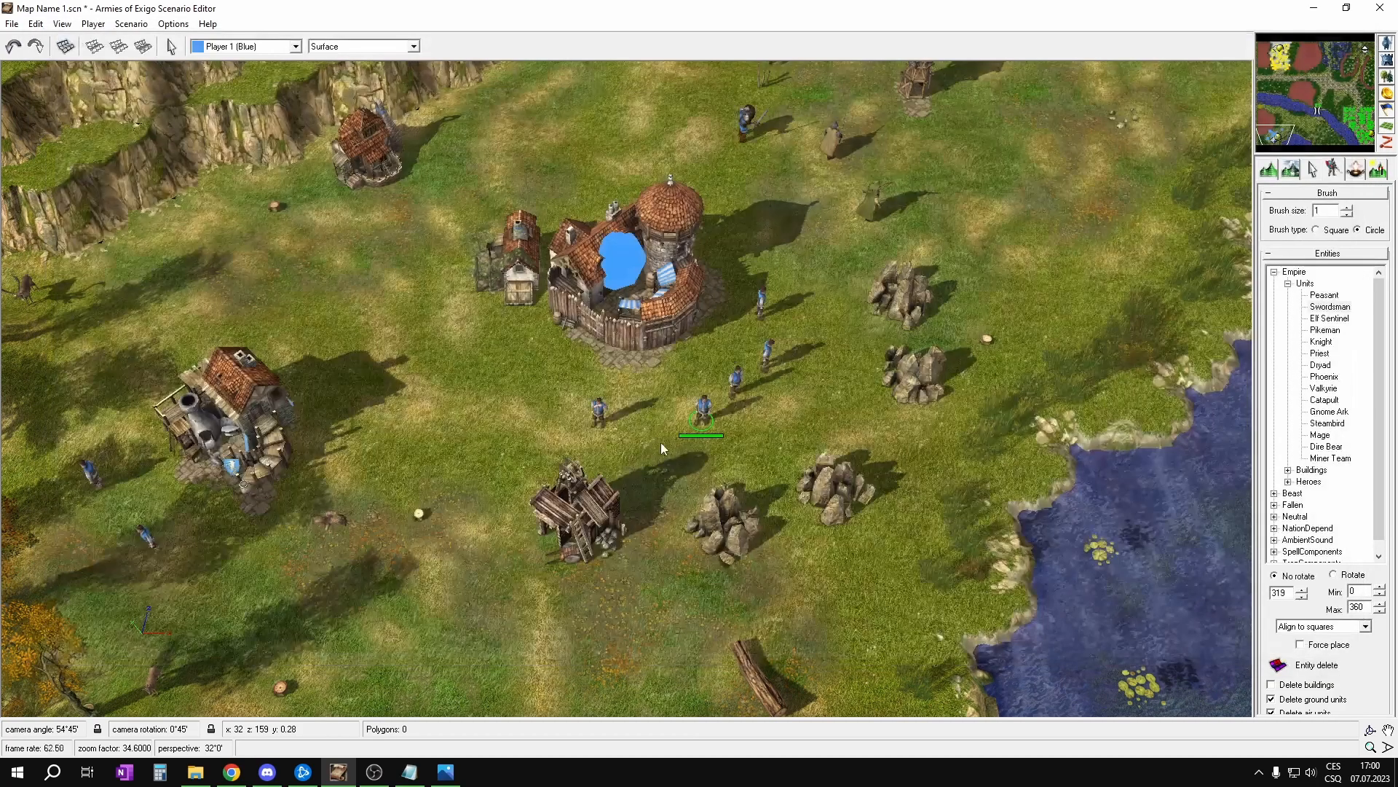
left_click(596, 409)
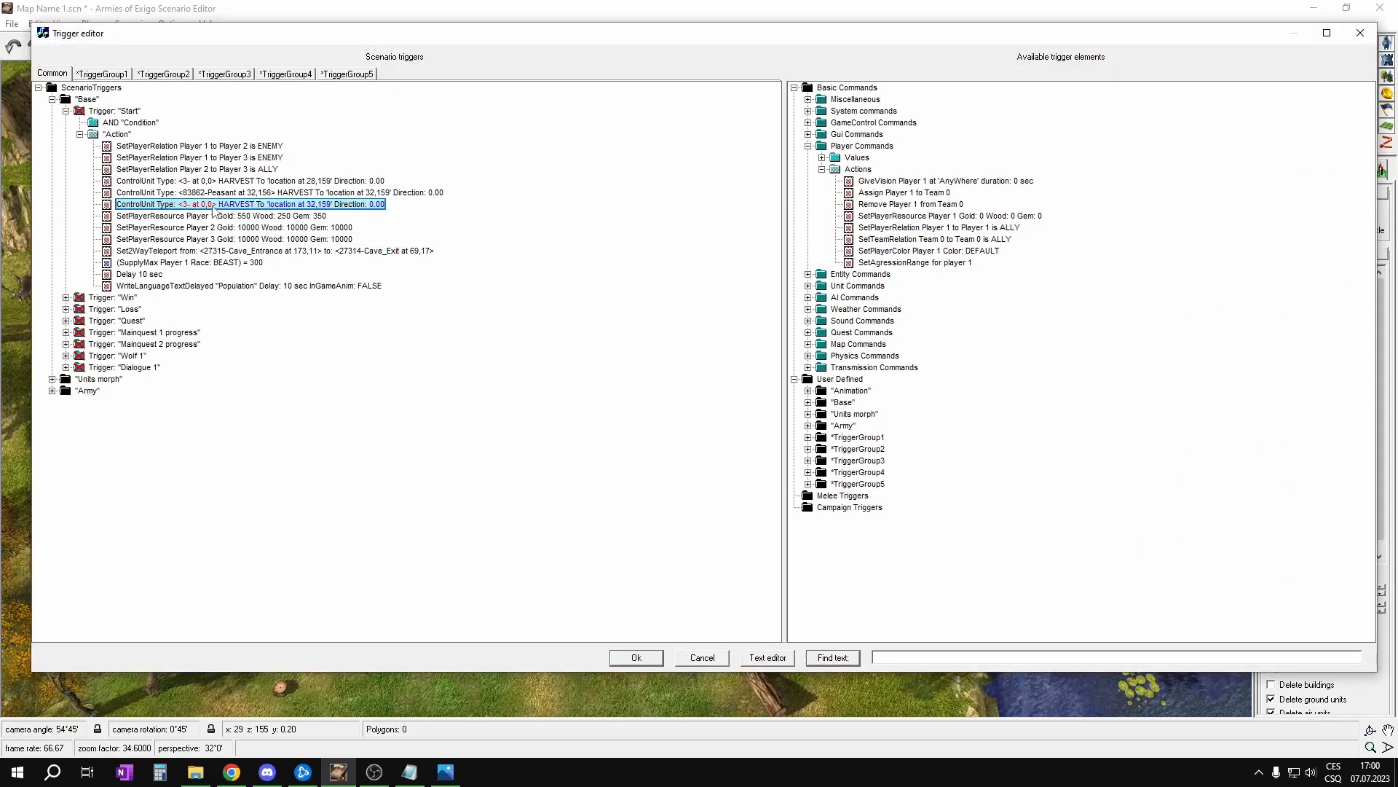
left_click(146, 192)
left_click(144, 204)
key("Delete")
Step: Assign the peasant at 29,156, standing above the mine, as the unit of the first ControlUnit harvest action
left_click(653, 661)
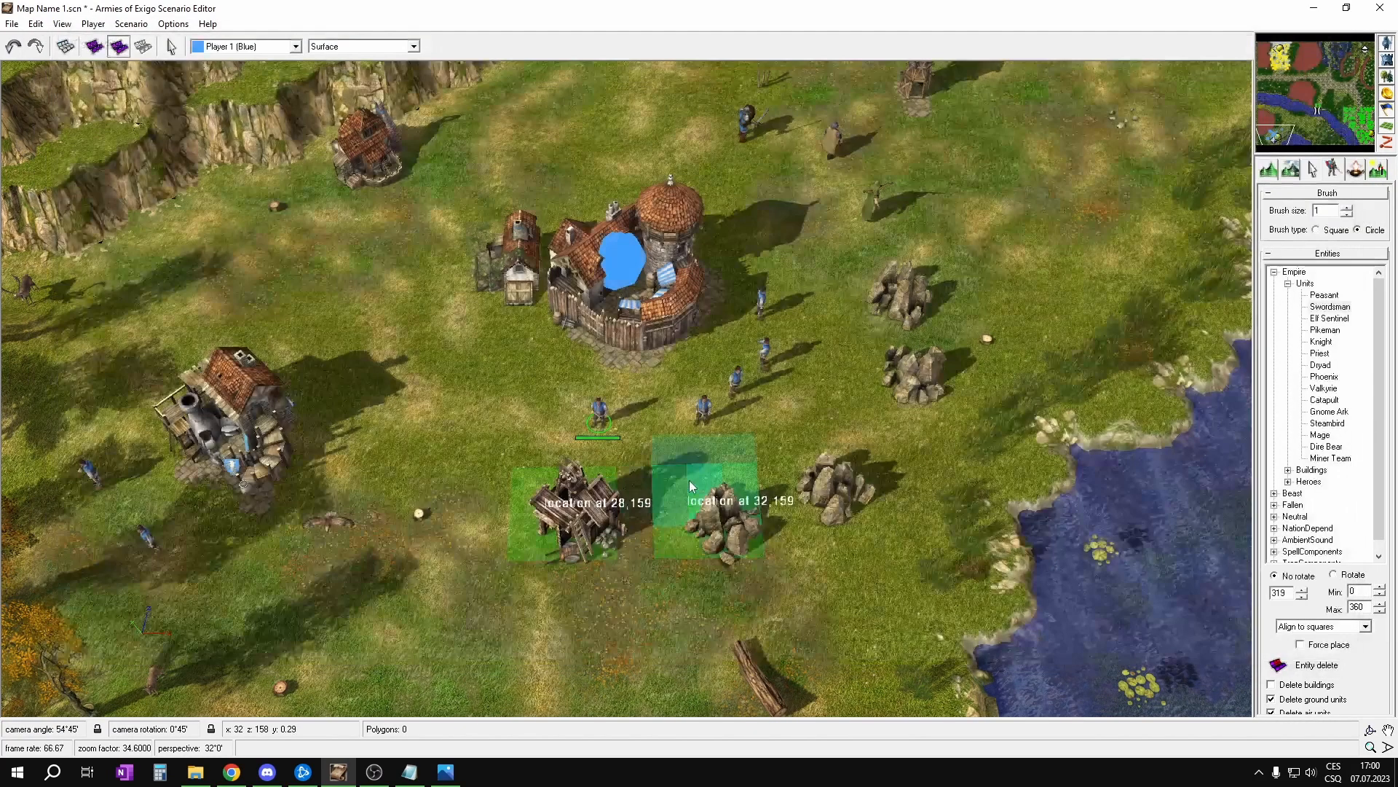
left_click(600, 412)
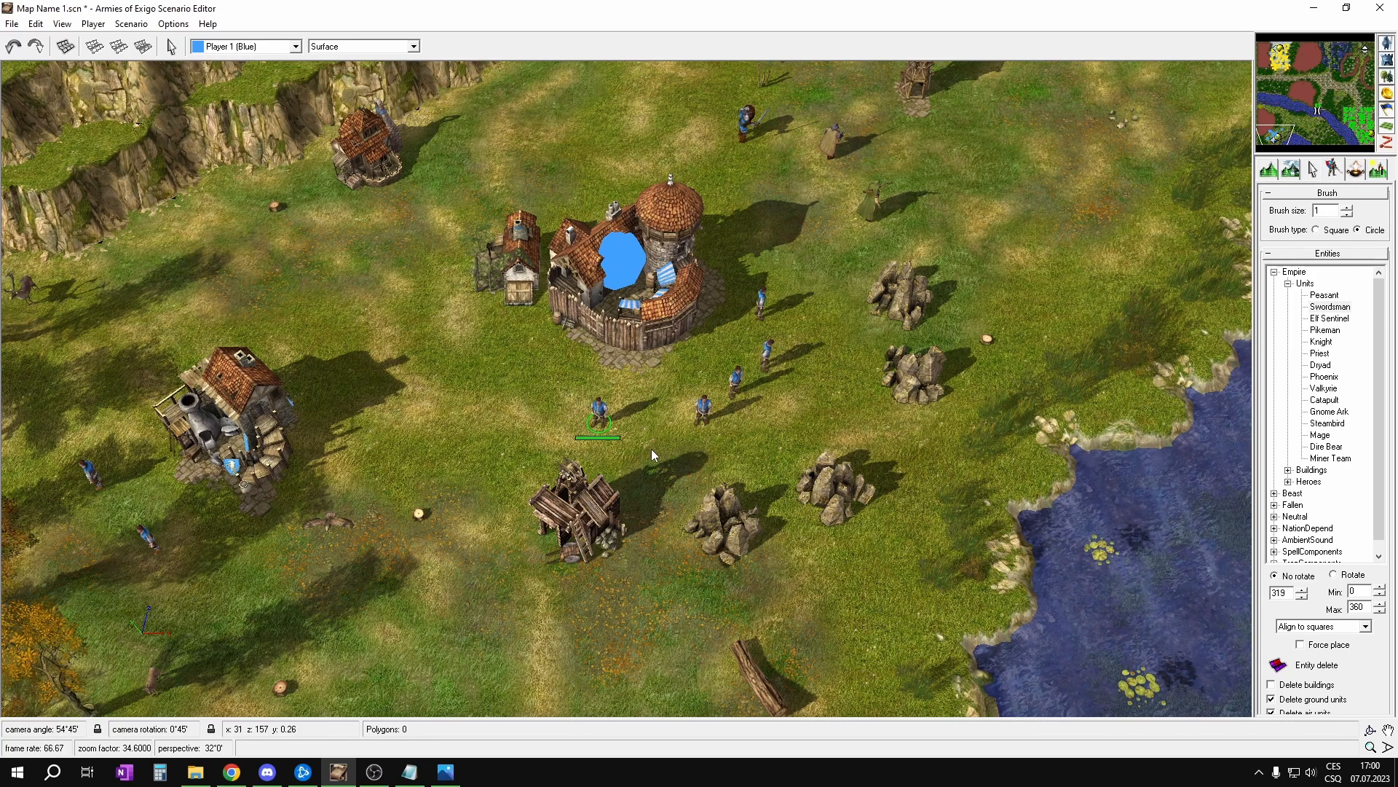
key("ctrl+t")
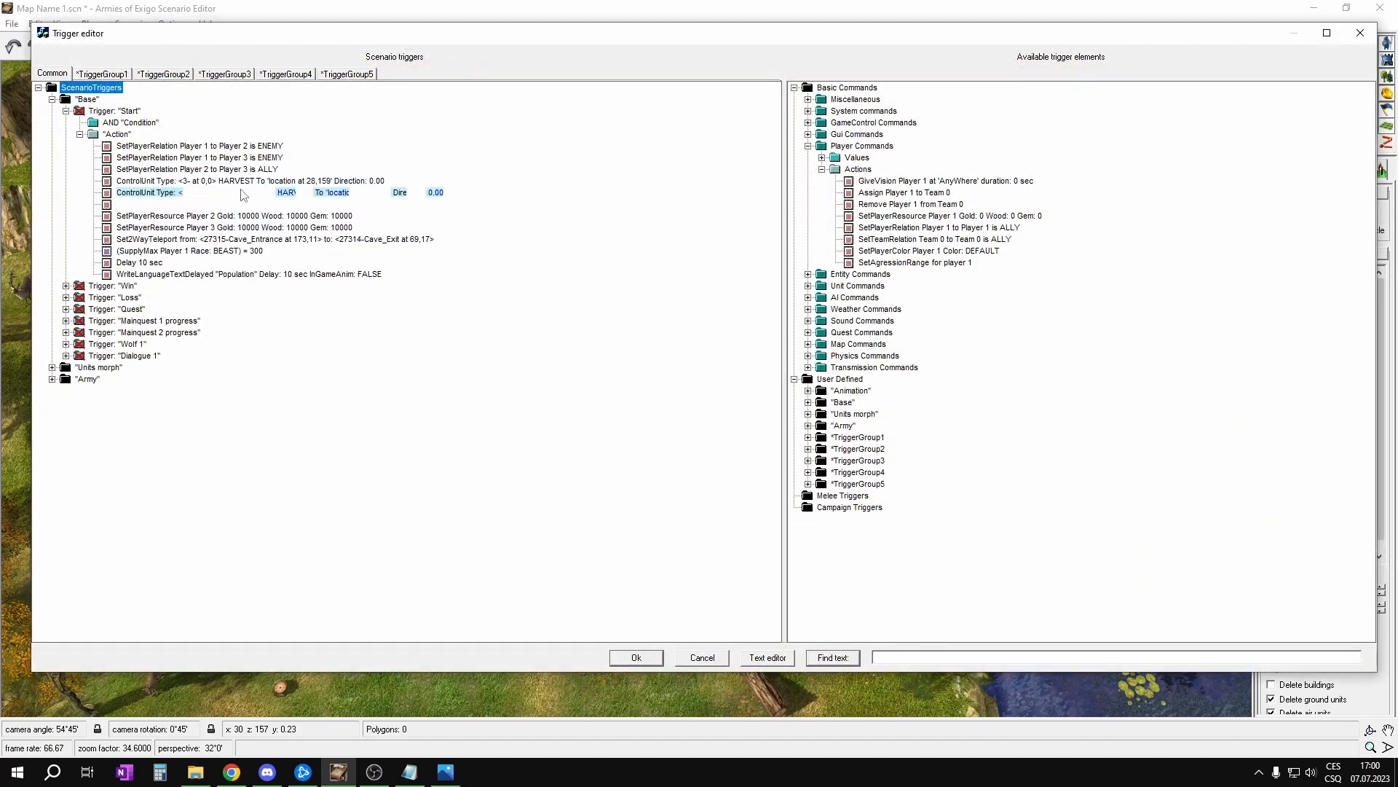
key("Escape")
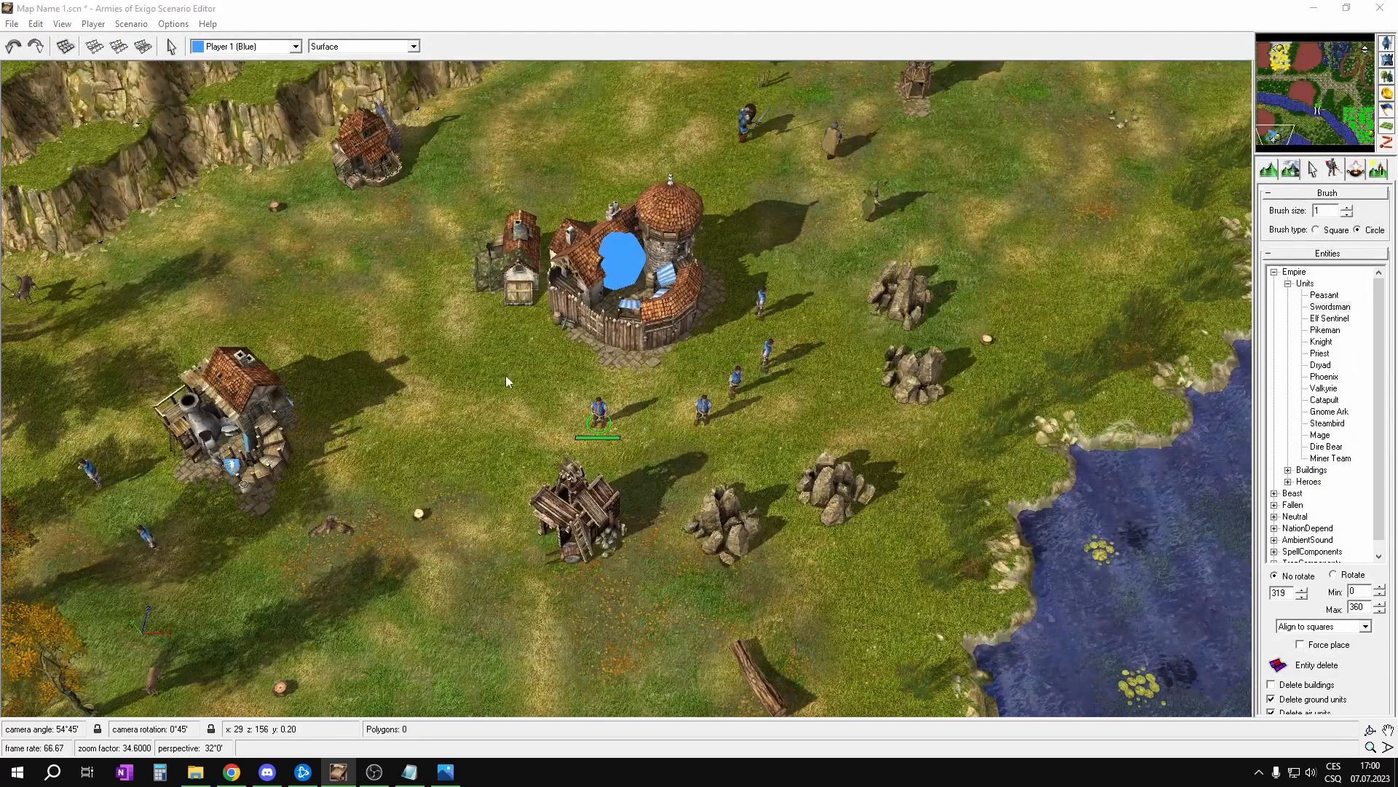
key("ctrl+t")
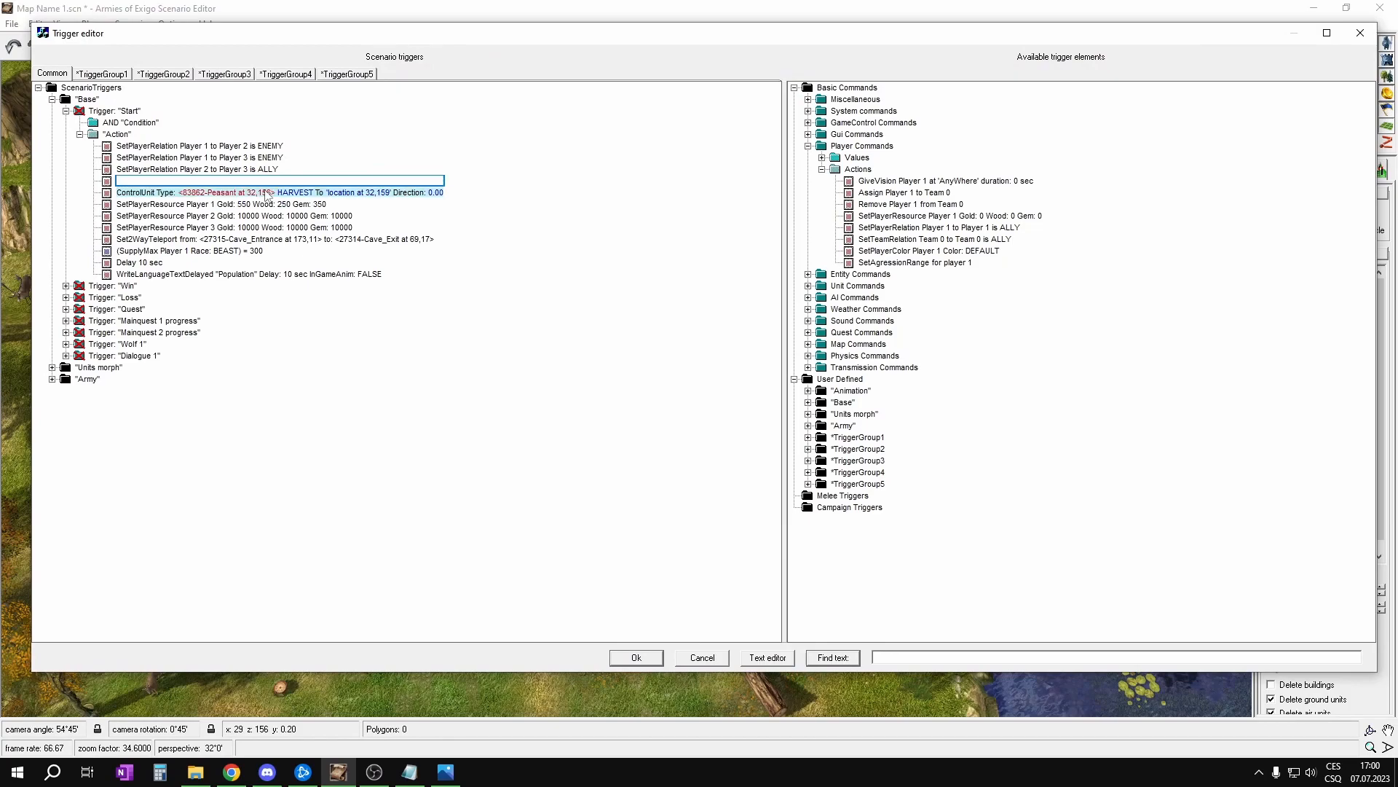
Step: Duplicate the second harvest action, assign the peasant at 33,155 to the copy and target the location at 35,158
left_click(221, 193)
key("ctrl+c")
key("ctrl+v")
left_click(239, 206)
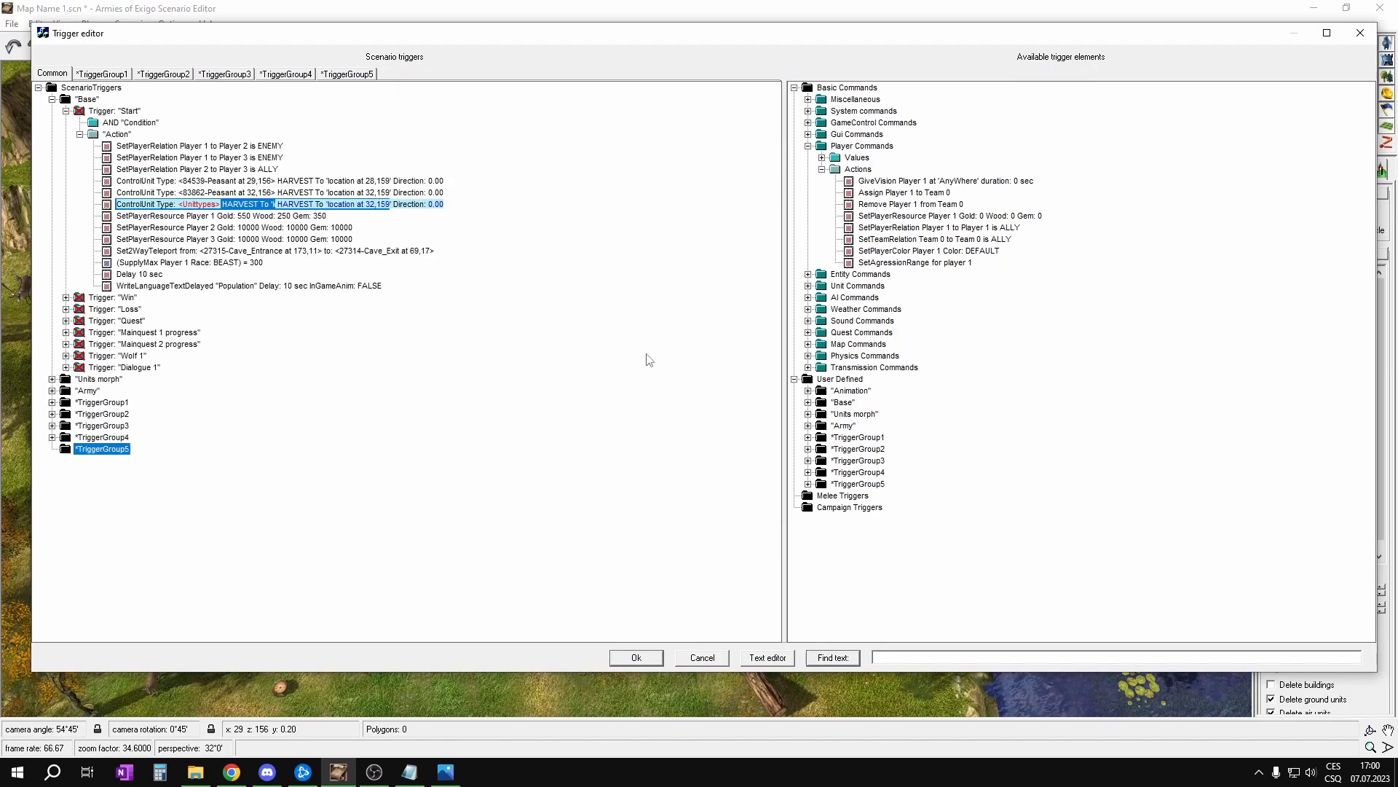
left_click(744, 387)
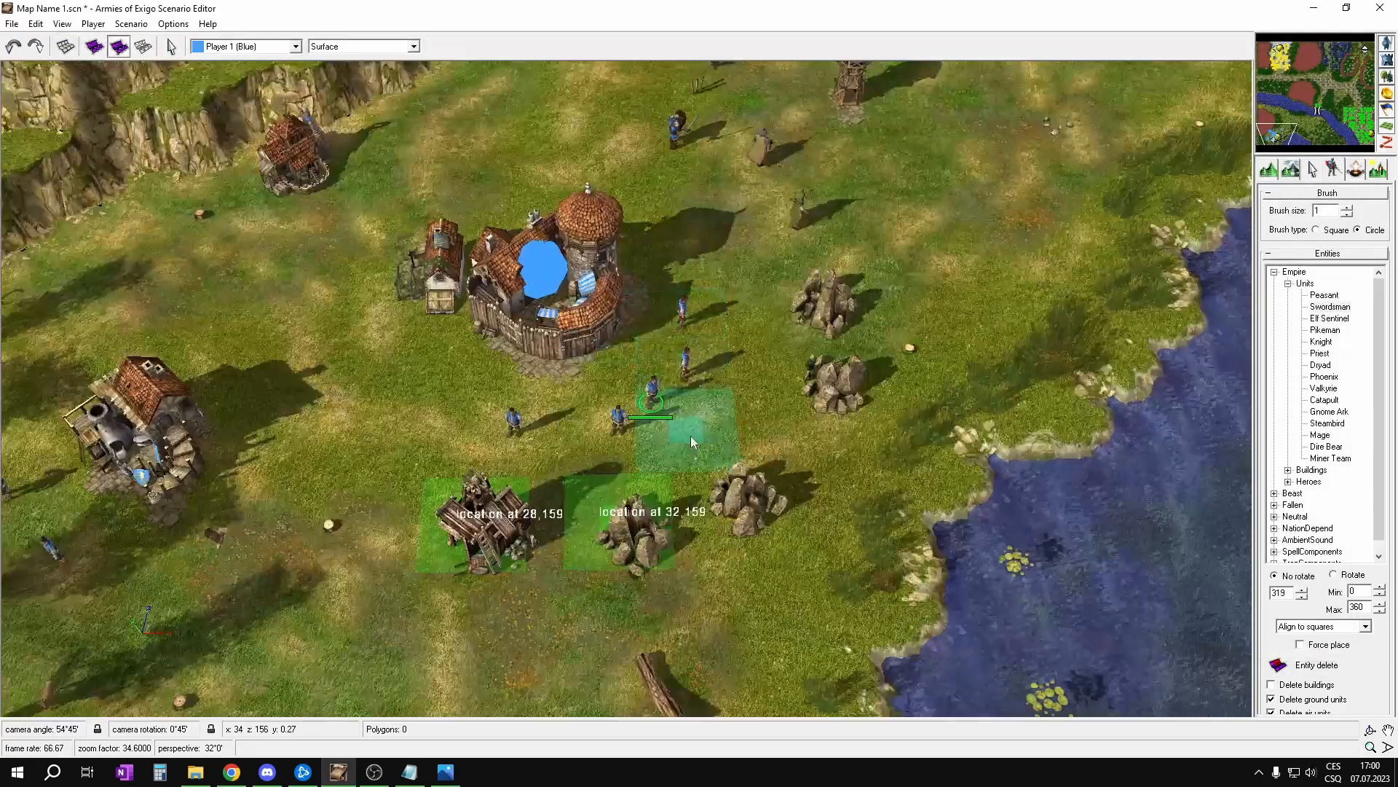
left_click(729, 491)
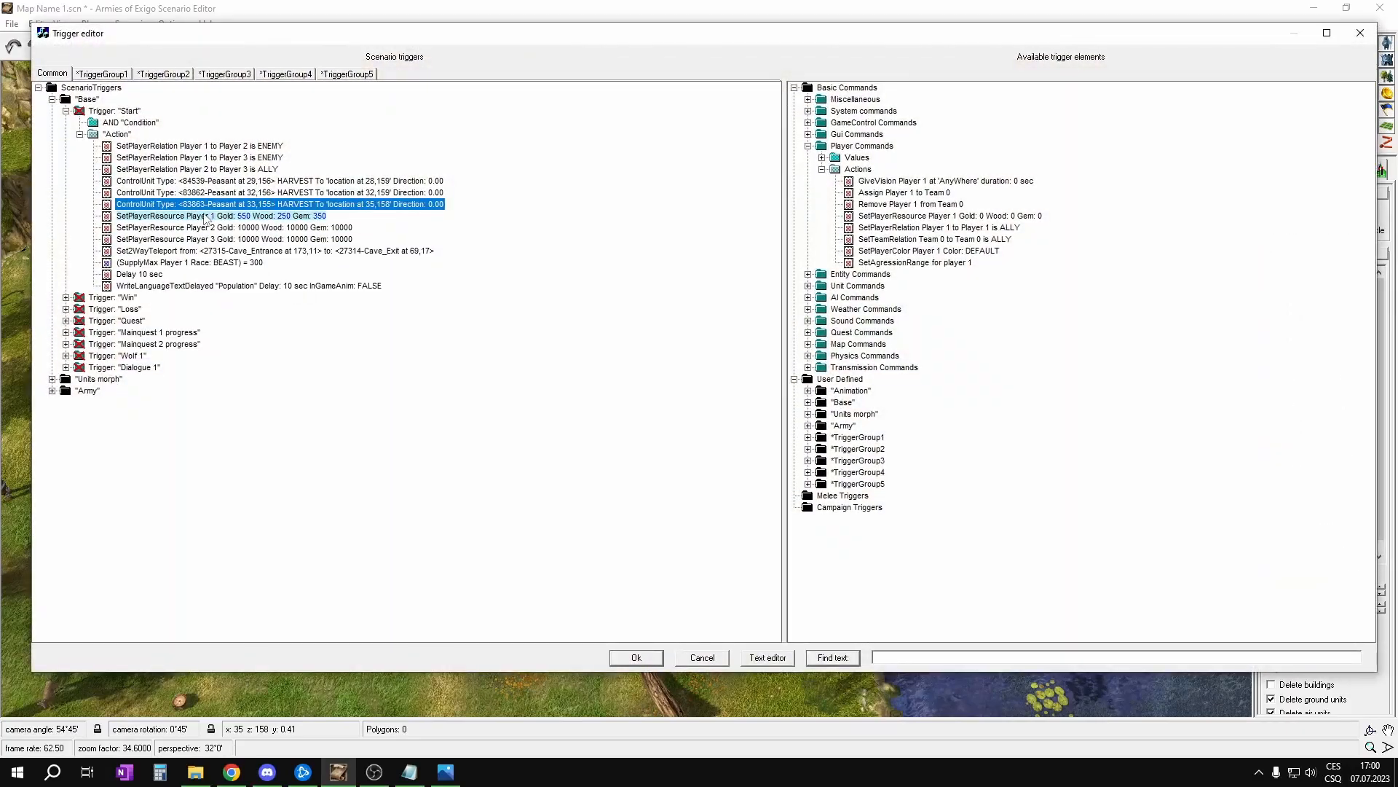
Step: Add another harvest action copy for the peasant at 34,154 and target the location at 38,155
key("ctrl+v")
left_click(209, 217)
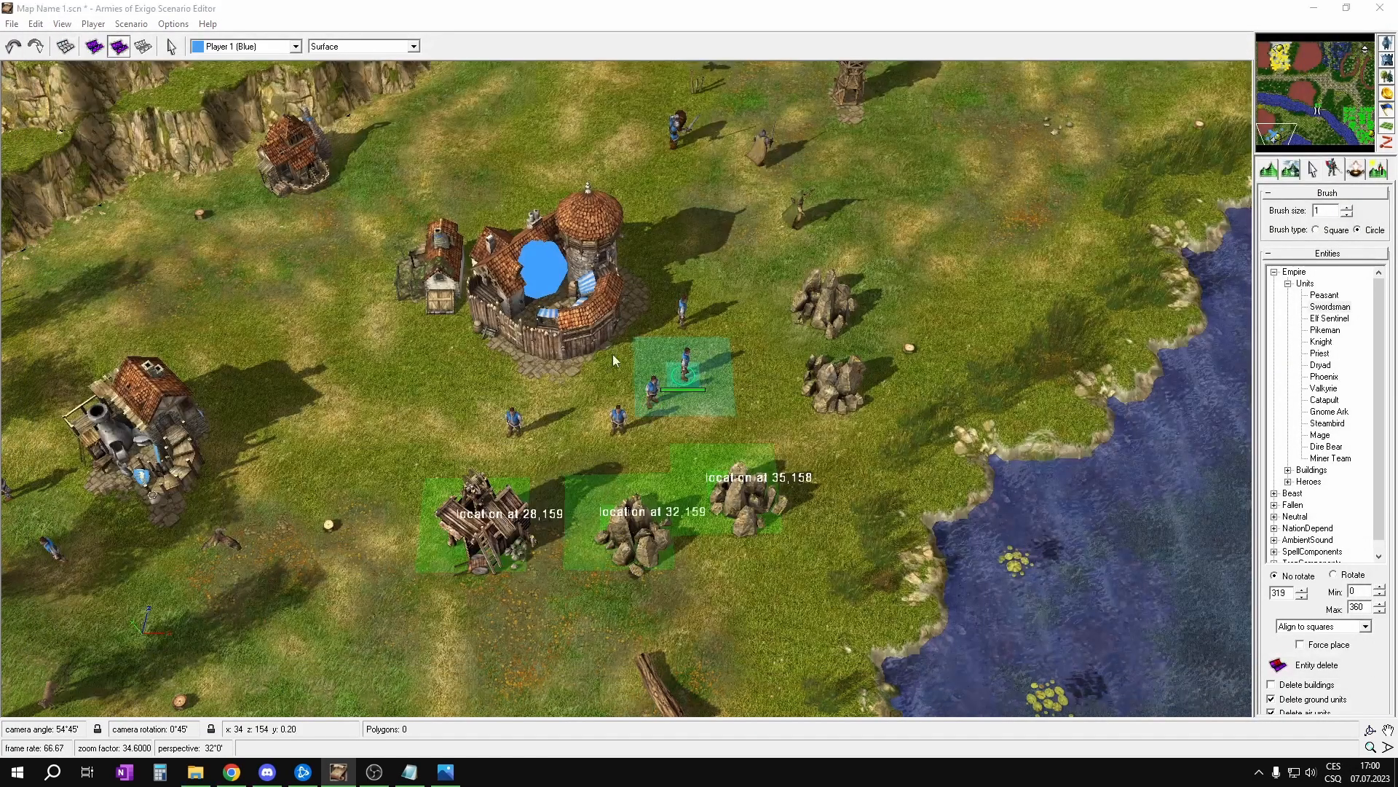
left_click(665, 370)
left_click(359, 215)
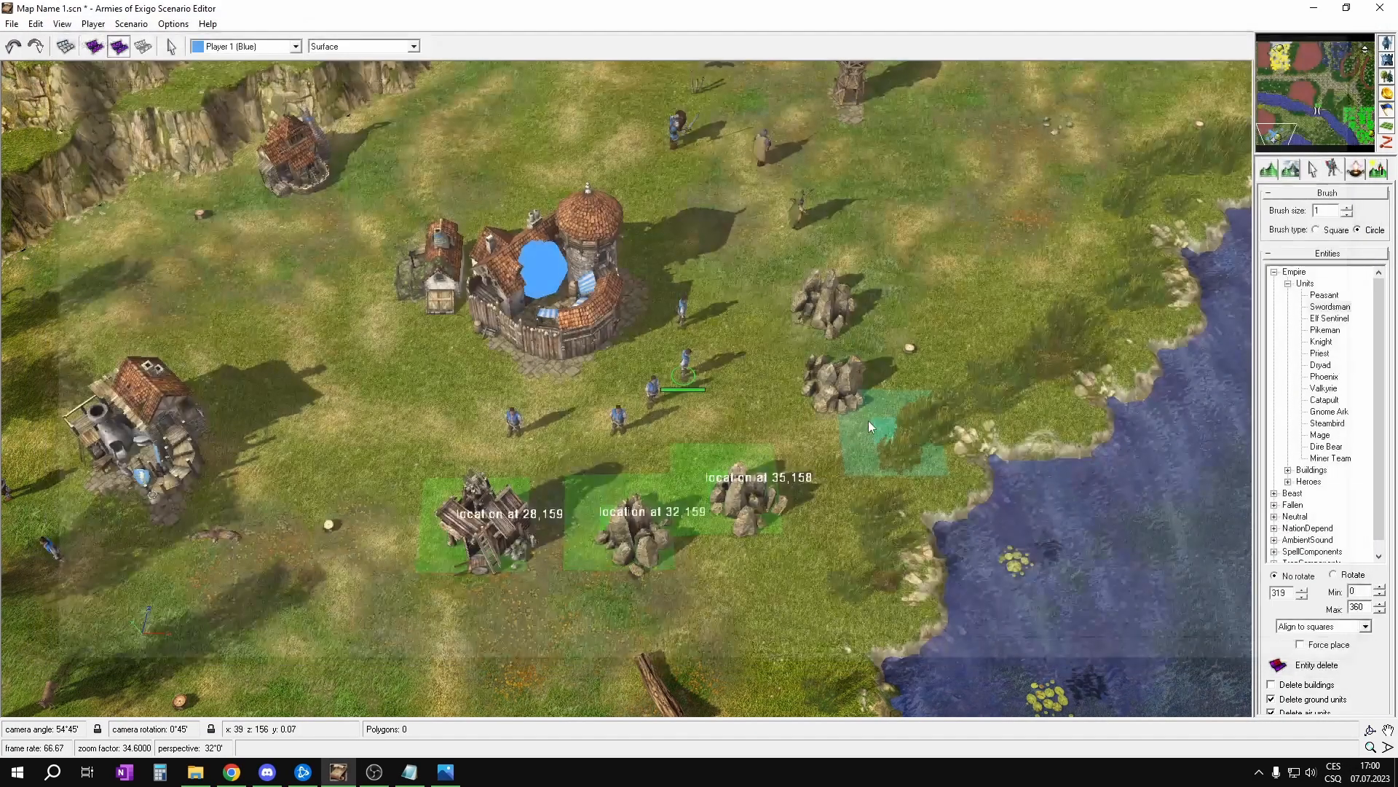
left_click(824, 405)
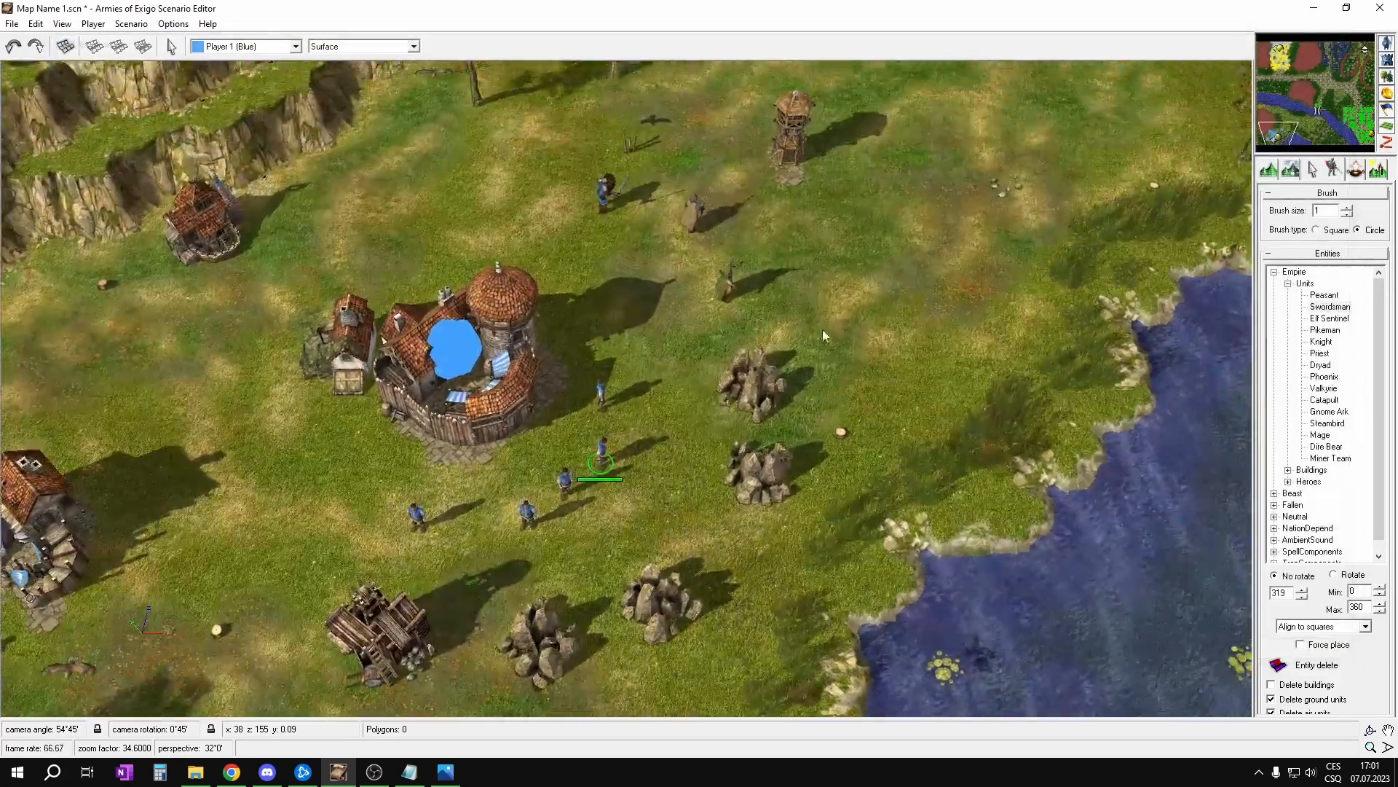
Step: Add a harvest action copy for the peasant at 34,152 and target the location at 38,152
left_click(598, 397)
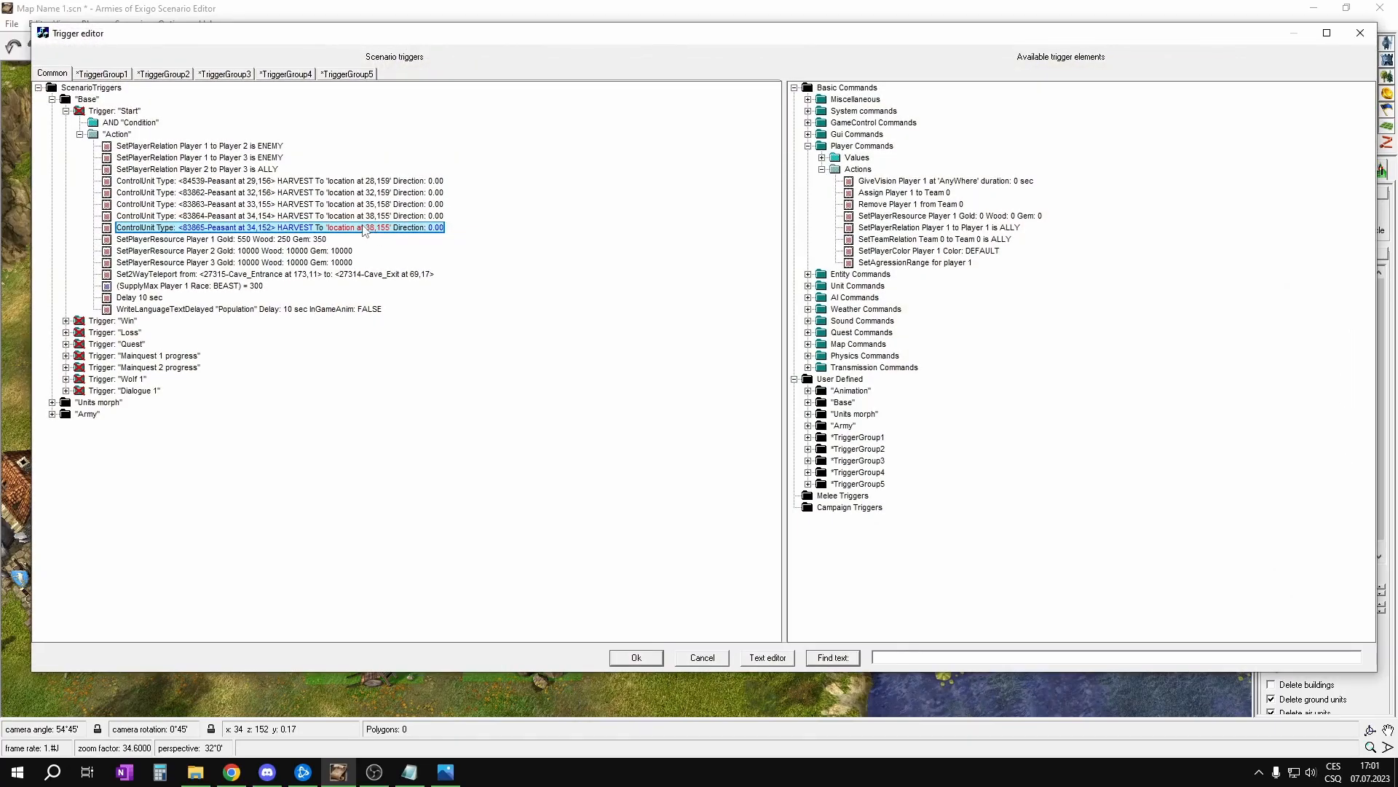
left_click(367, 228)
left_click(748, 389)
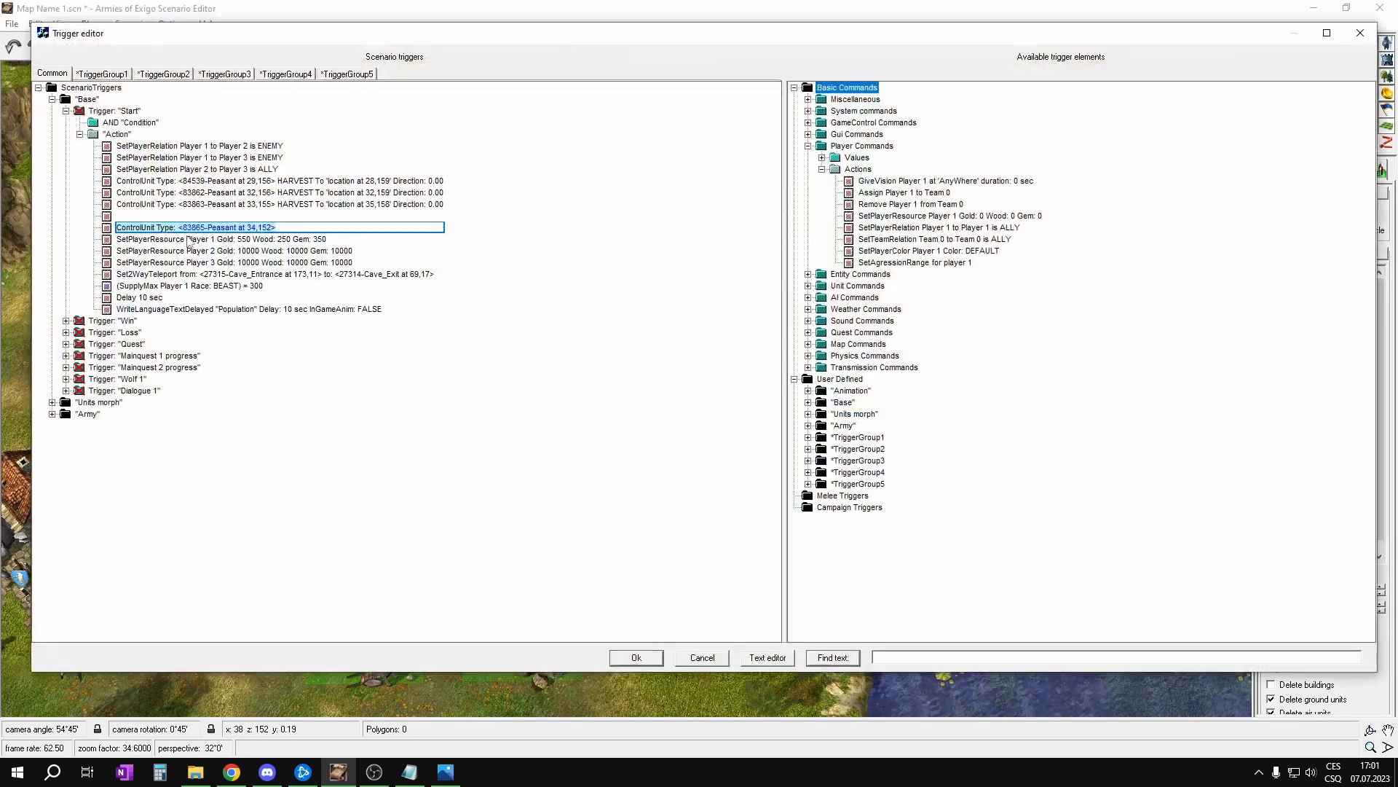
Step: Add a harvest action copy for the peasant at 17,160 and target the trees at location 14,162
key("ctrl+v")
left_click(219, 240)
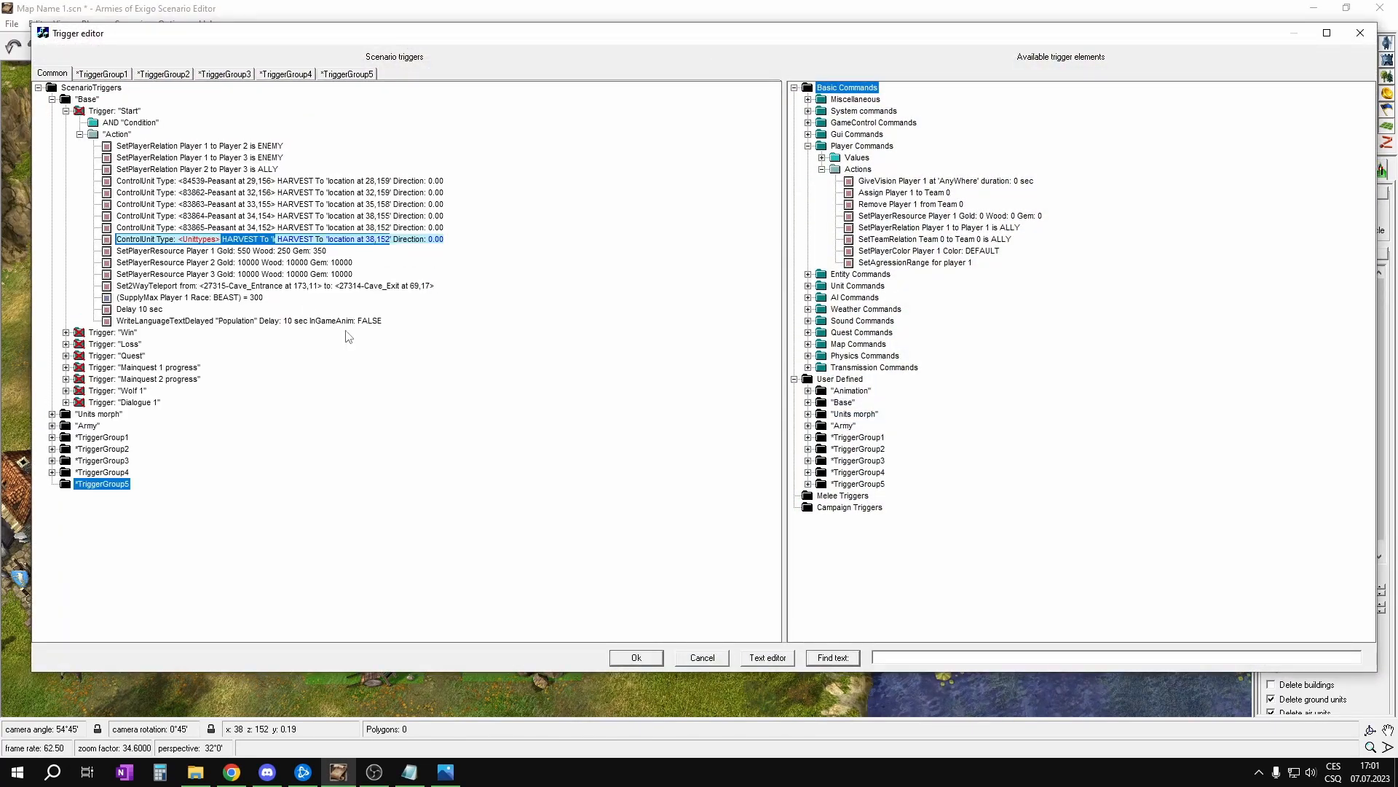
left_click(374, 454)
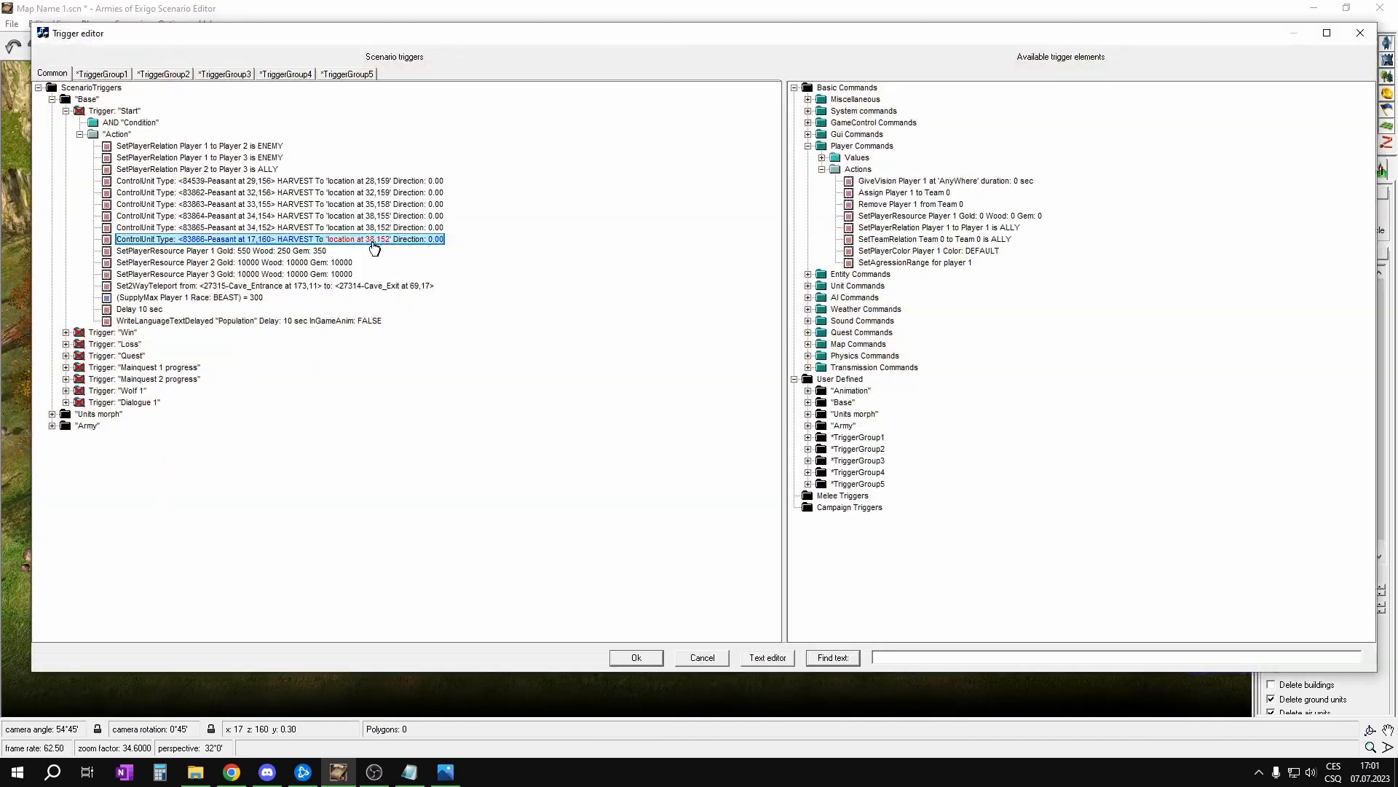
left_click(371, 240)
left_click(367, 242)
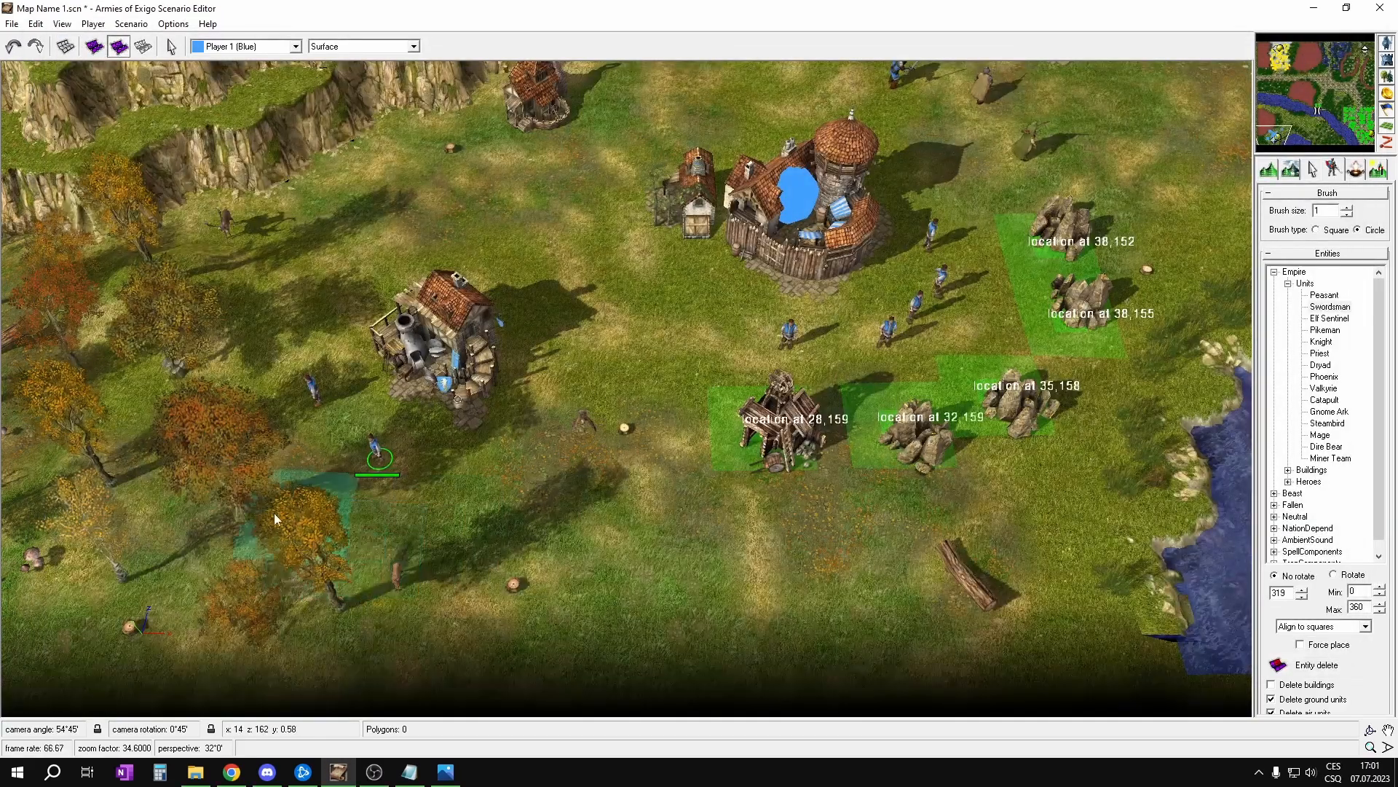
left_click(264, 511)
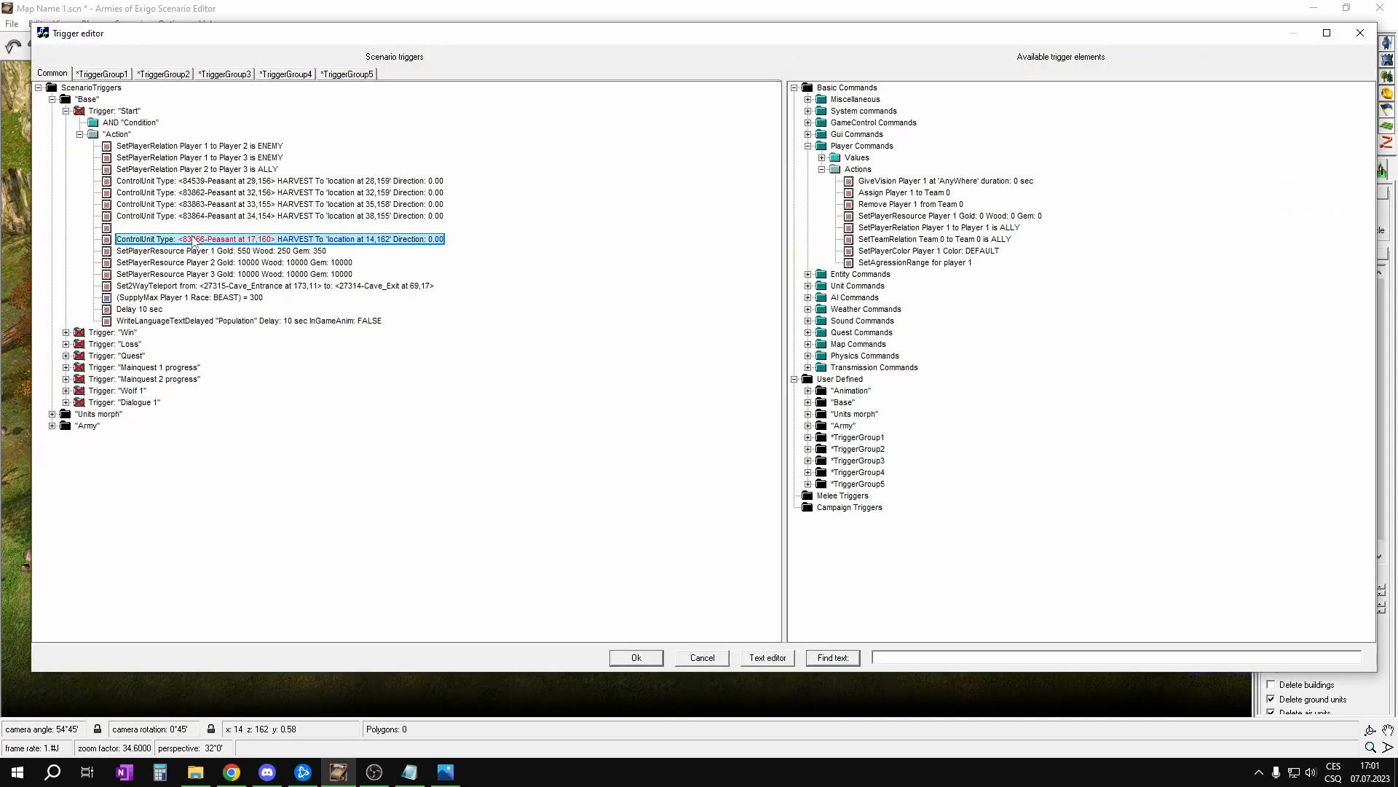
Step: Duplicate the wood harvest action, assign the peasant at 15,158 to the copy and target the location at 11,157
key("ctrl+c")
key("ctrl+v")
left_click(198, 250)
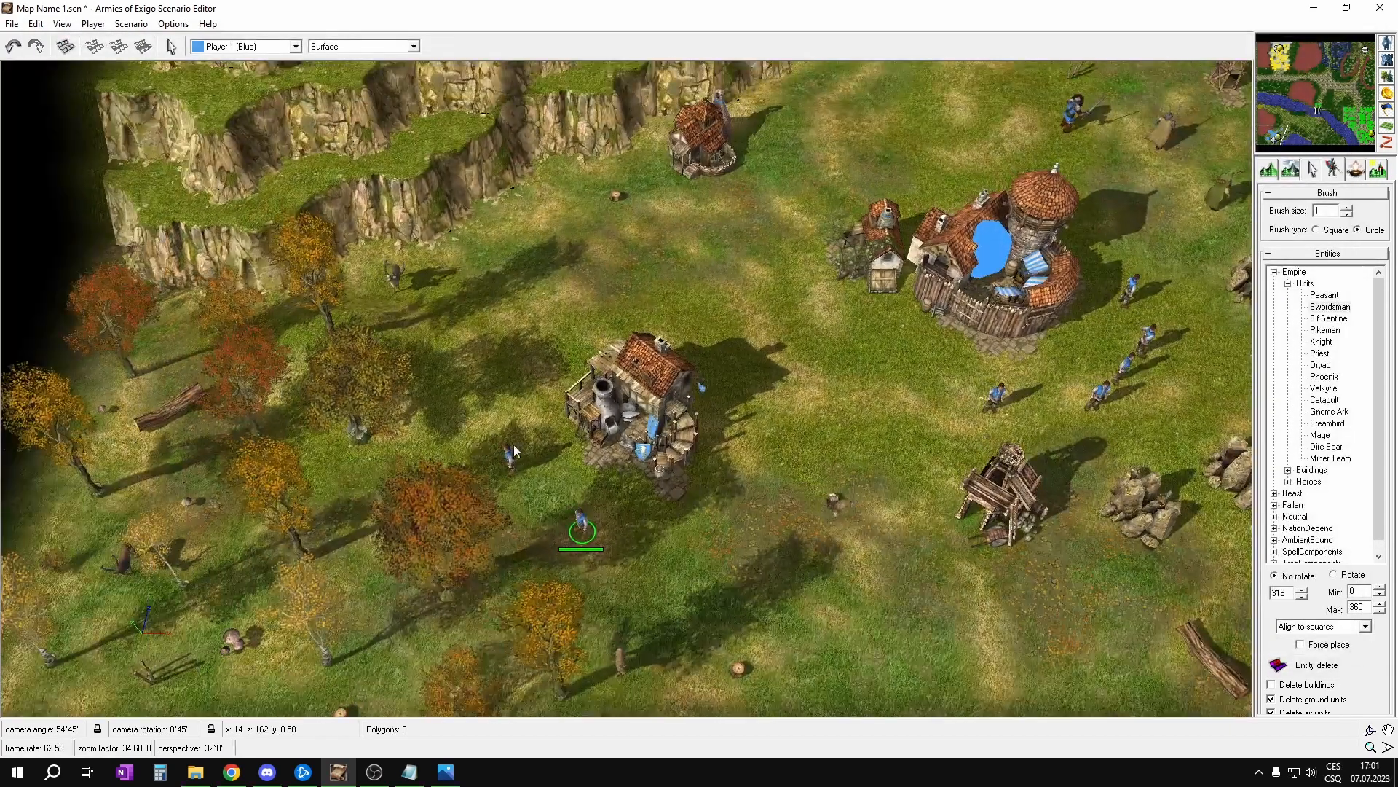
left_click(514, 449)
left_click(350, 252)
left_click(359, 273)
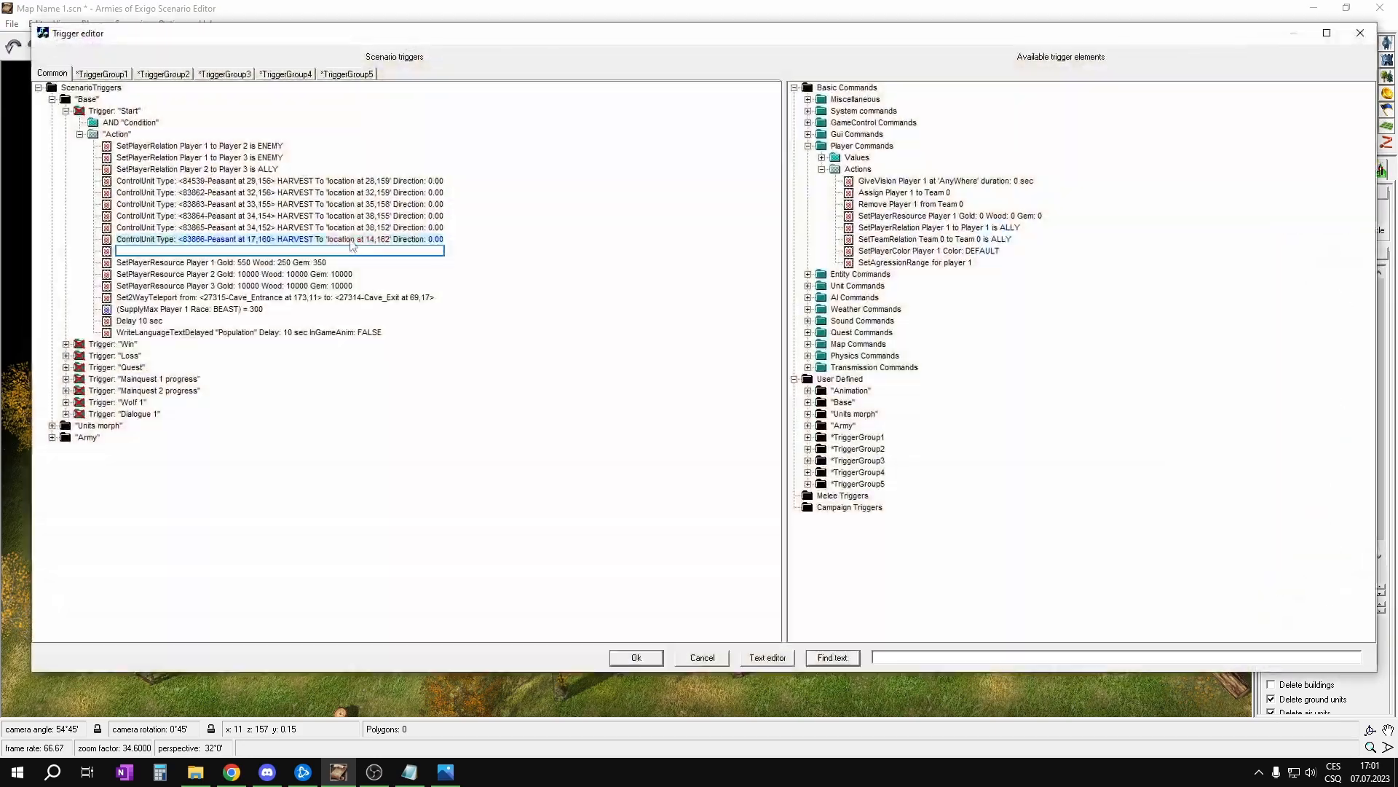
Step: Duplicate the last harvest action, assign the yellow base's Minion at 33,15 to the copy and target the location at 32,12
key("ctrl+c")
key("ctrl+v")
left_click(233, 265)
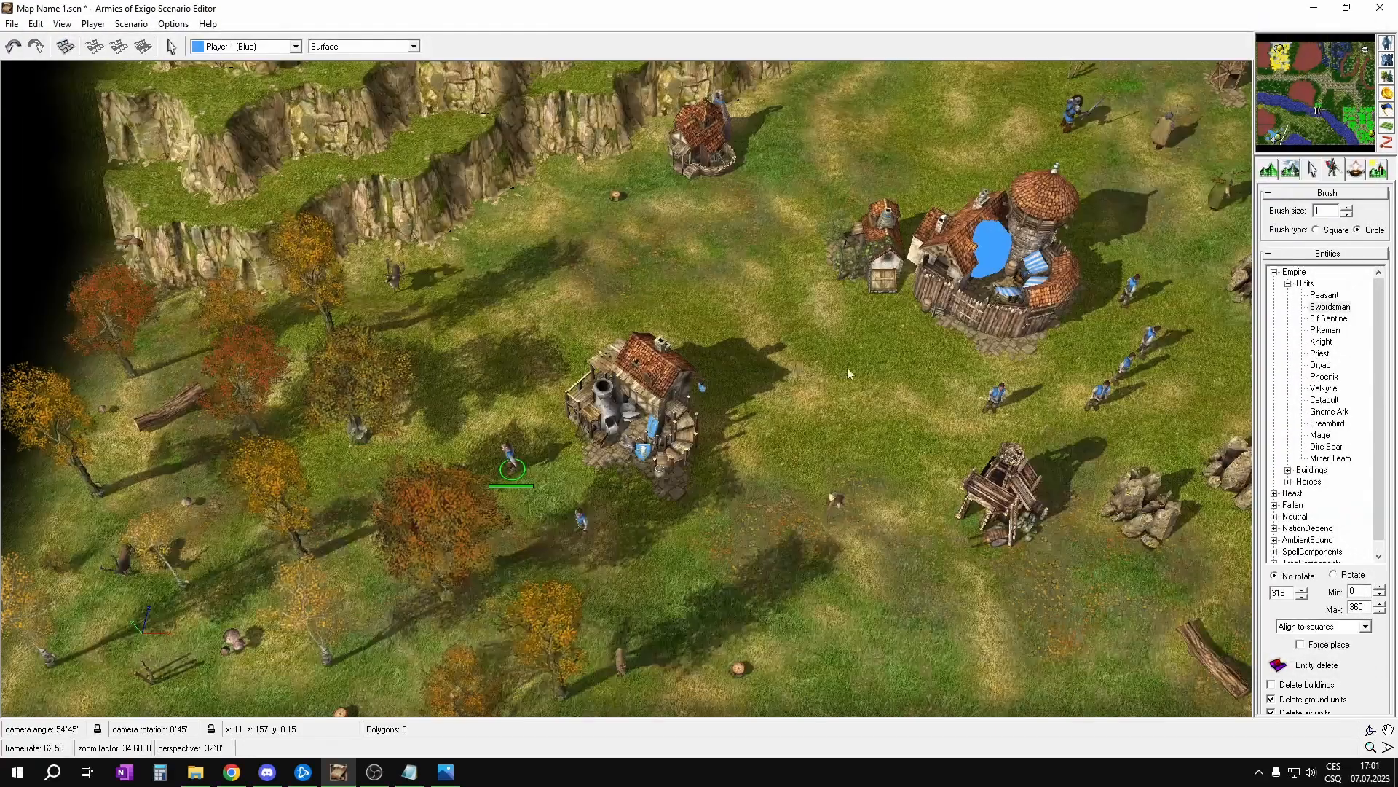
scroll(740, 295, "down", 5)
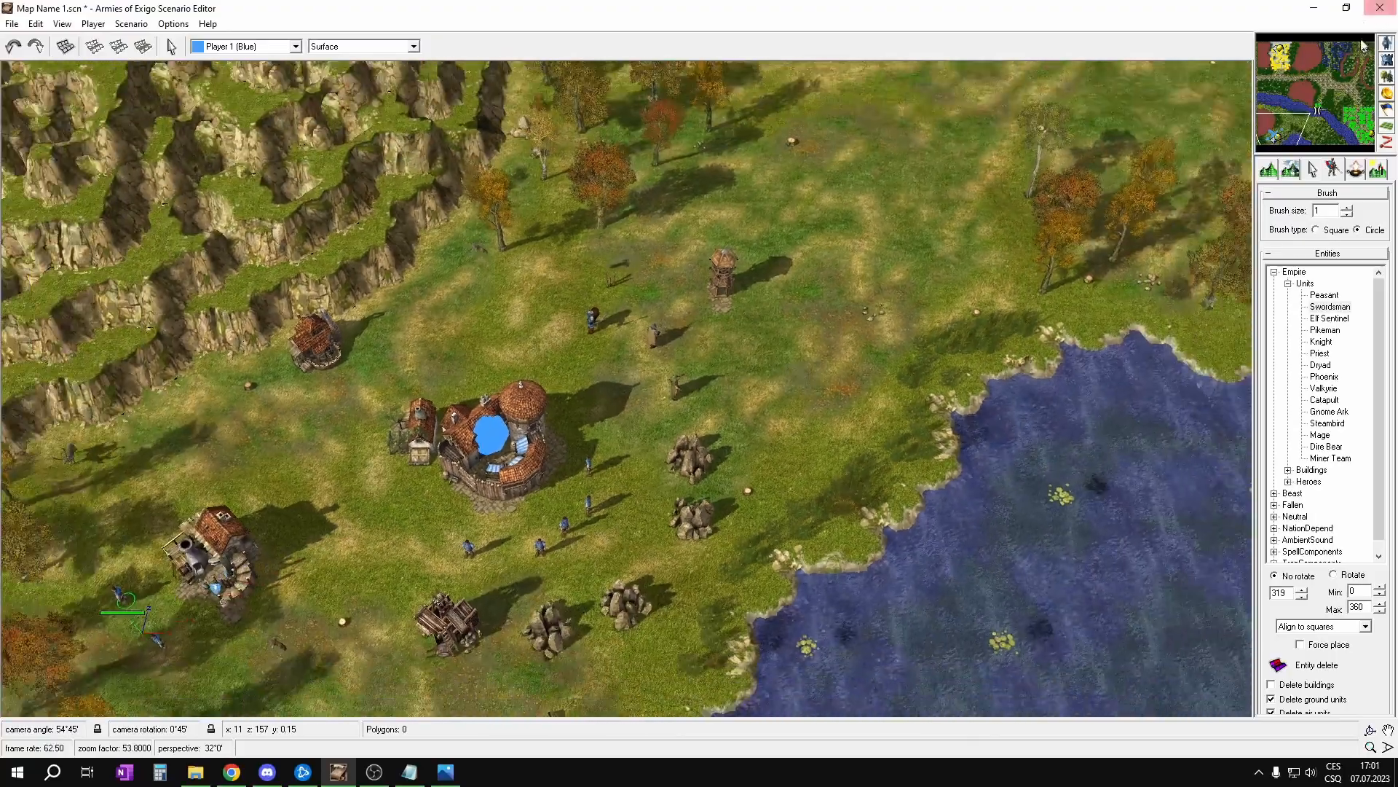
left_click(1363, 45)
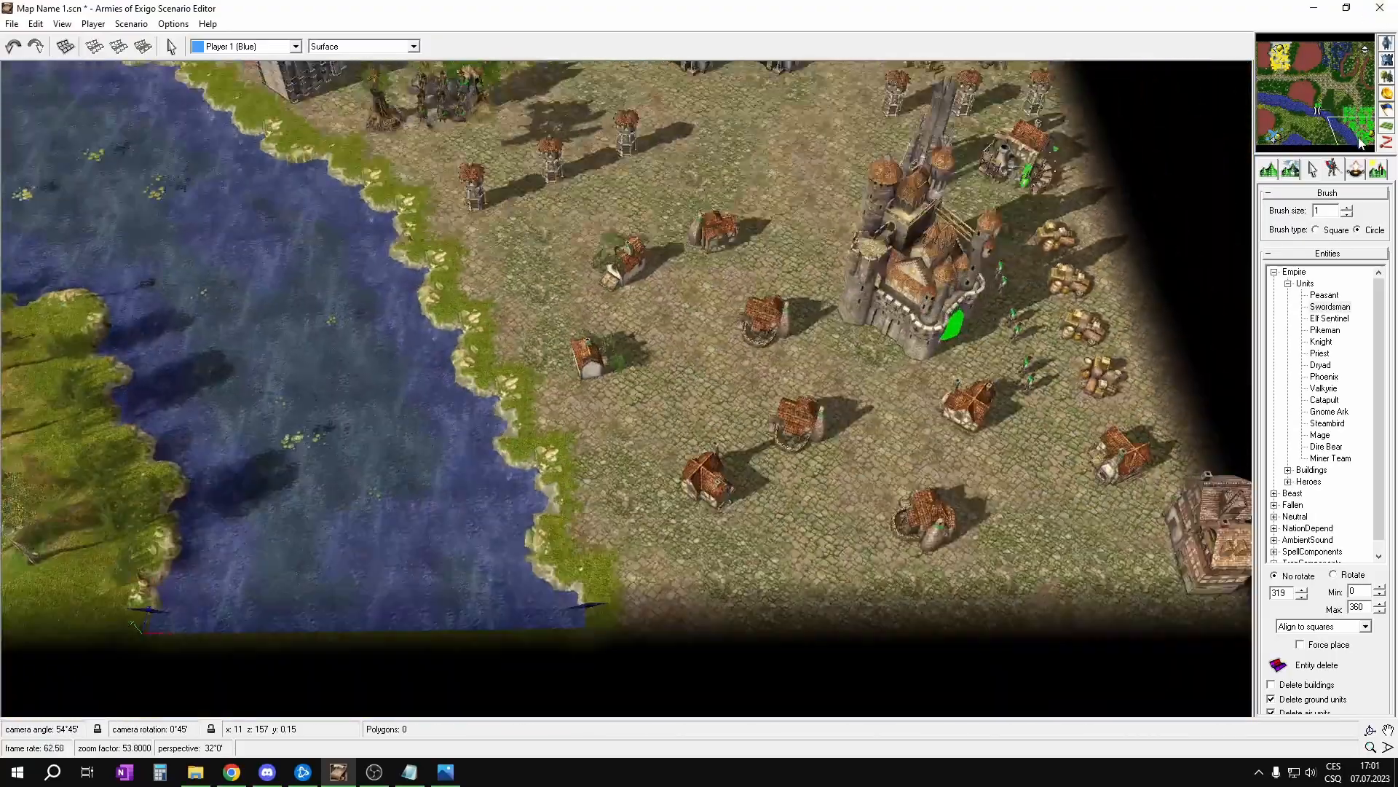
left_click(1276, 64)
scroll(488, 322, "up", 4)
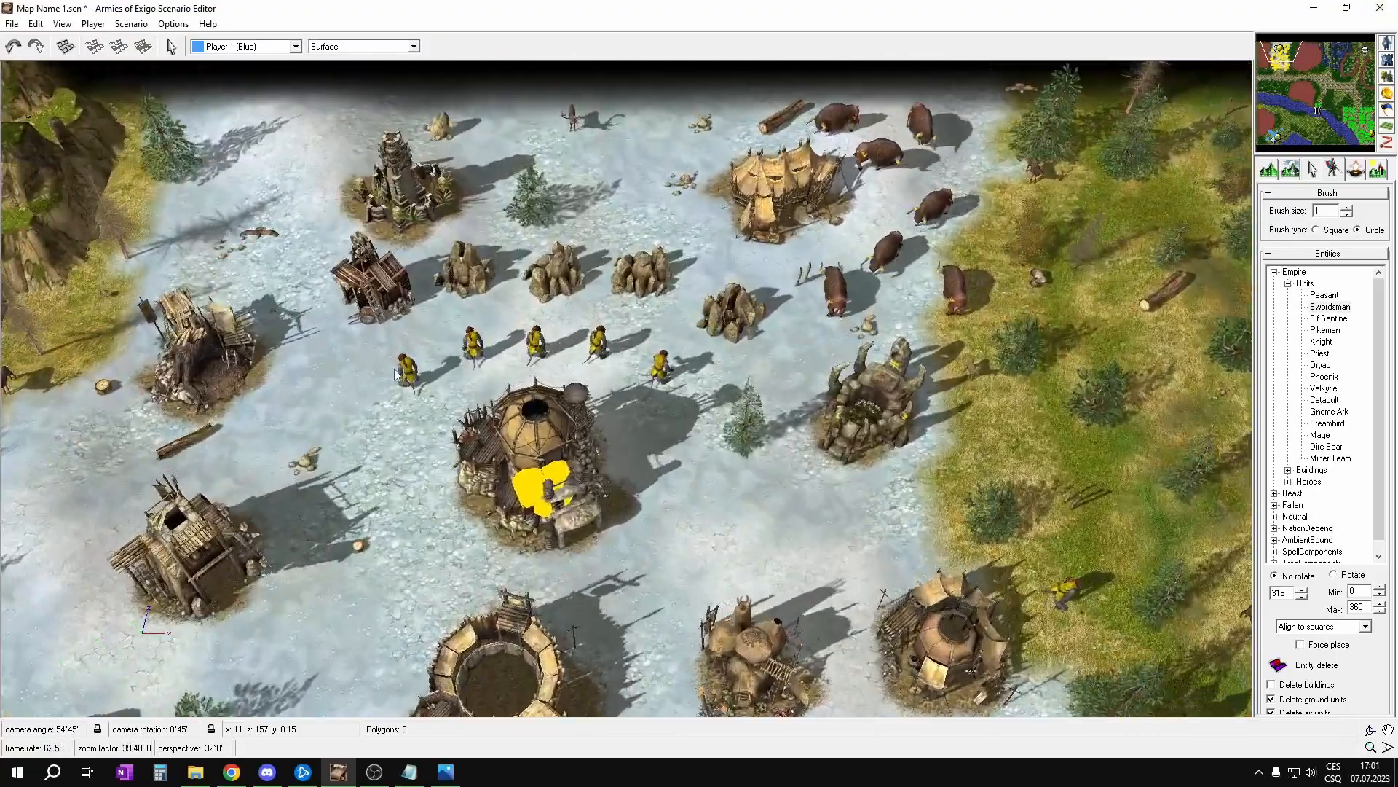
key("ctrl+t")
right_click(316, 258)
left_click(350, 265)
left_click(386, 317)
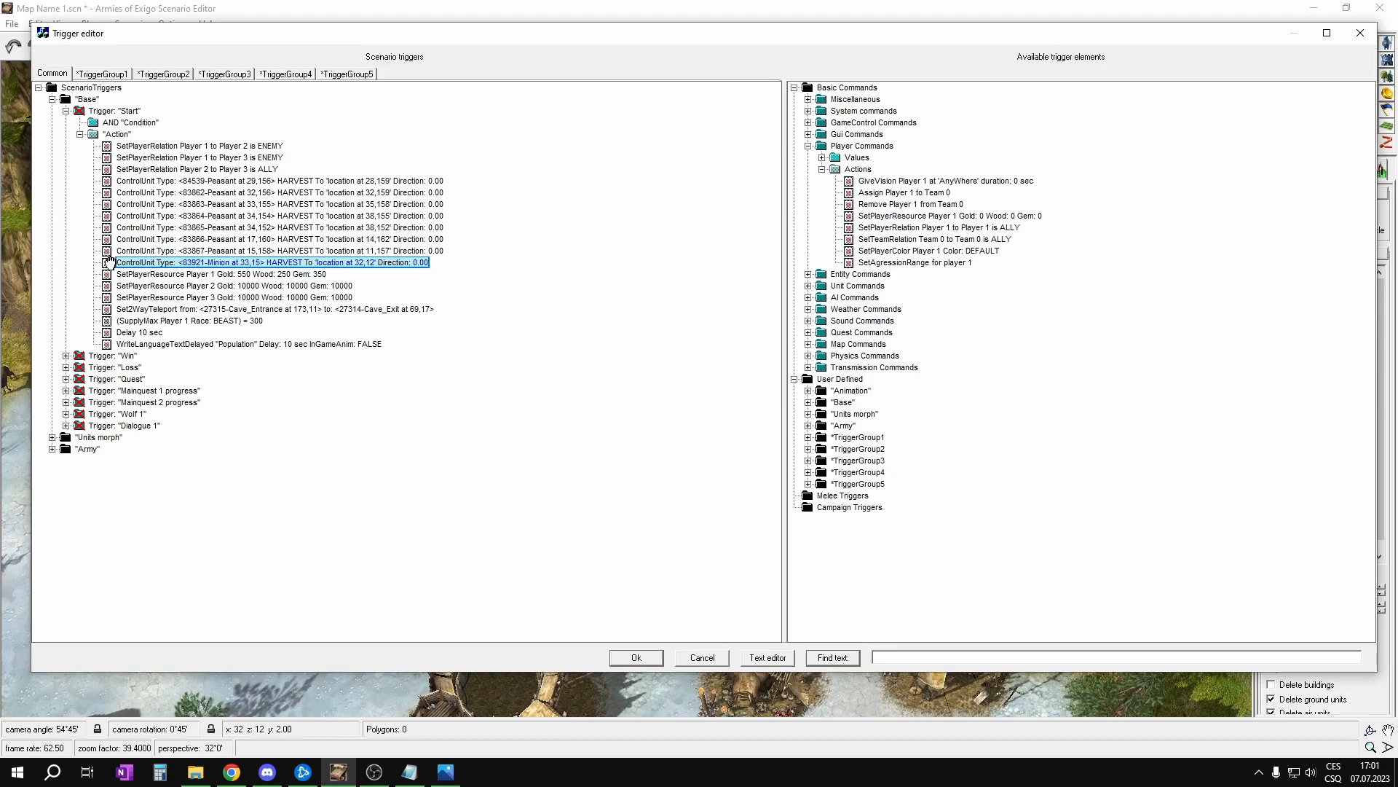
Step: Move the Minion's harvest action below the Player 3 SetPlayerResource action and pick its target location at 32,12 again
left_click_drag(110, 262, 115, 299)
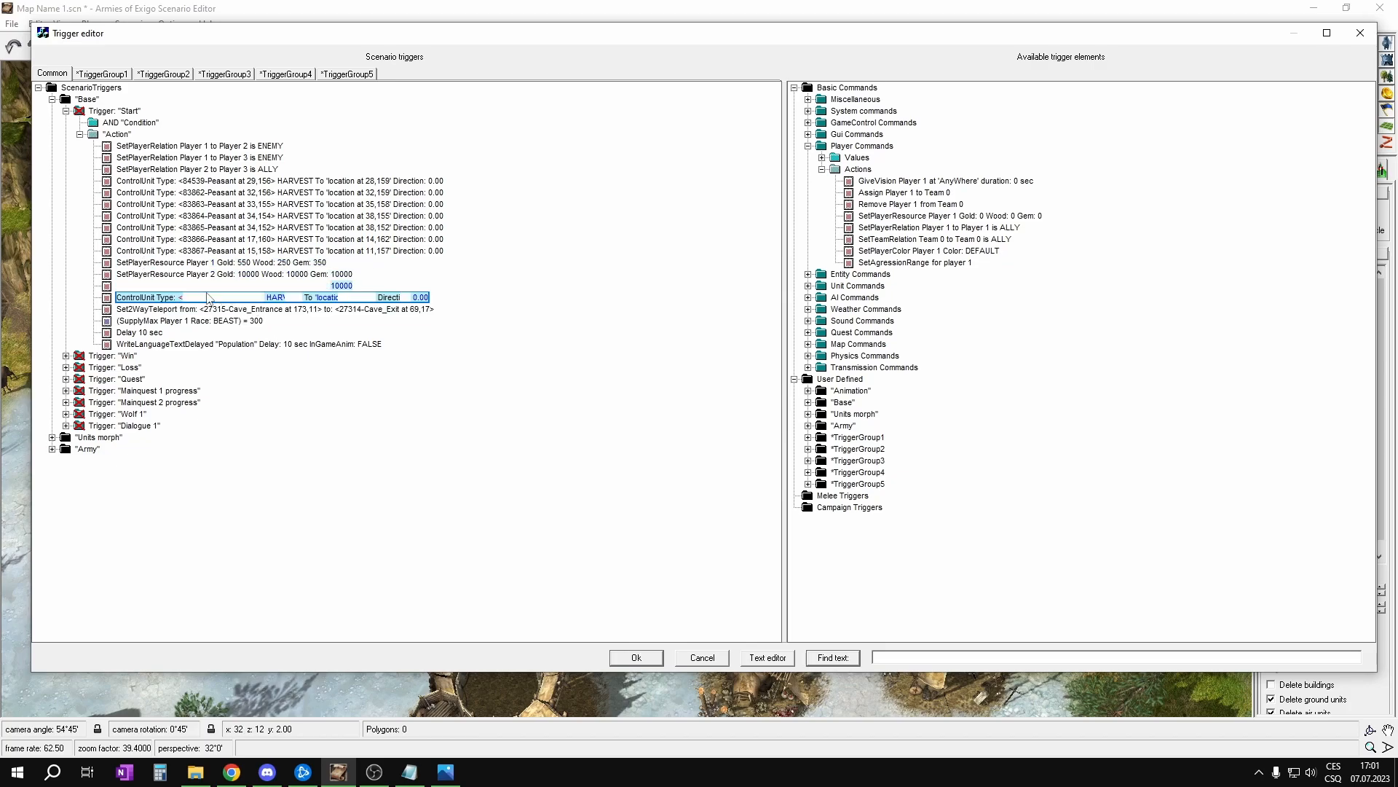
left_click(345, 298)
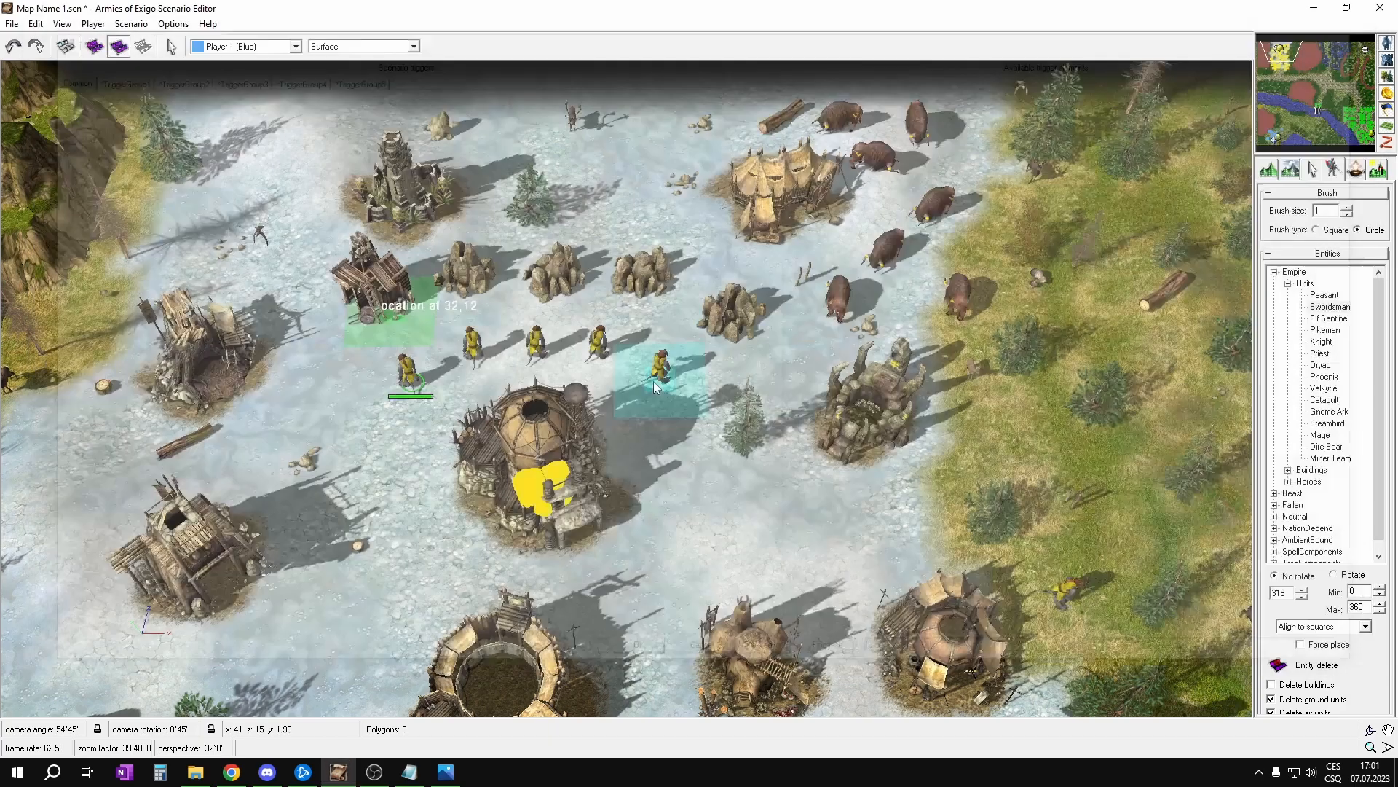
left_click(426, 332)
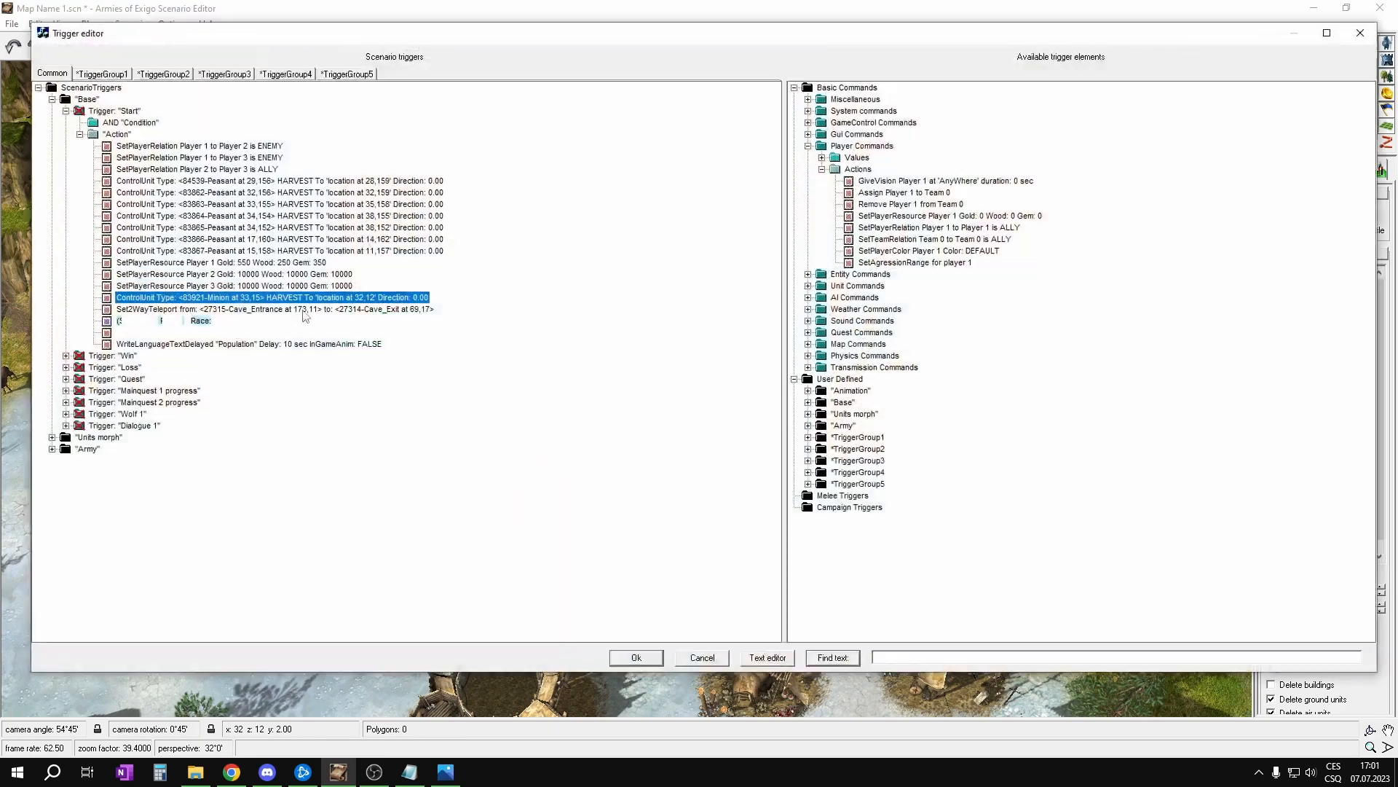
Step: Assign the Minion at 35,14 to a copy of the harvest action and target the location at 35,11
left_click(218, 309)
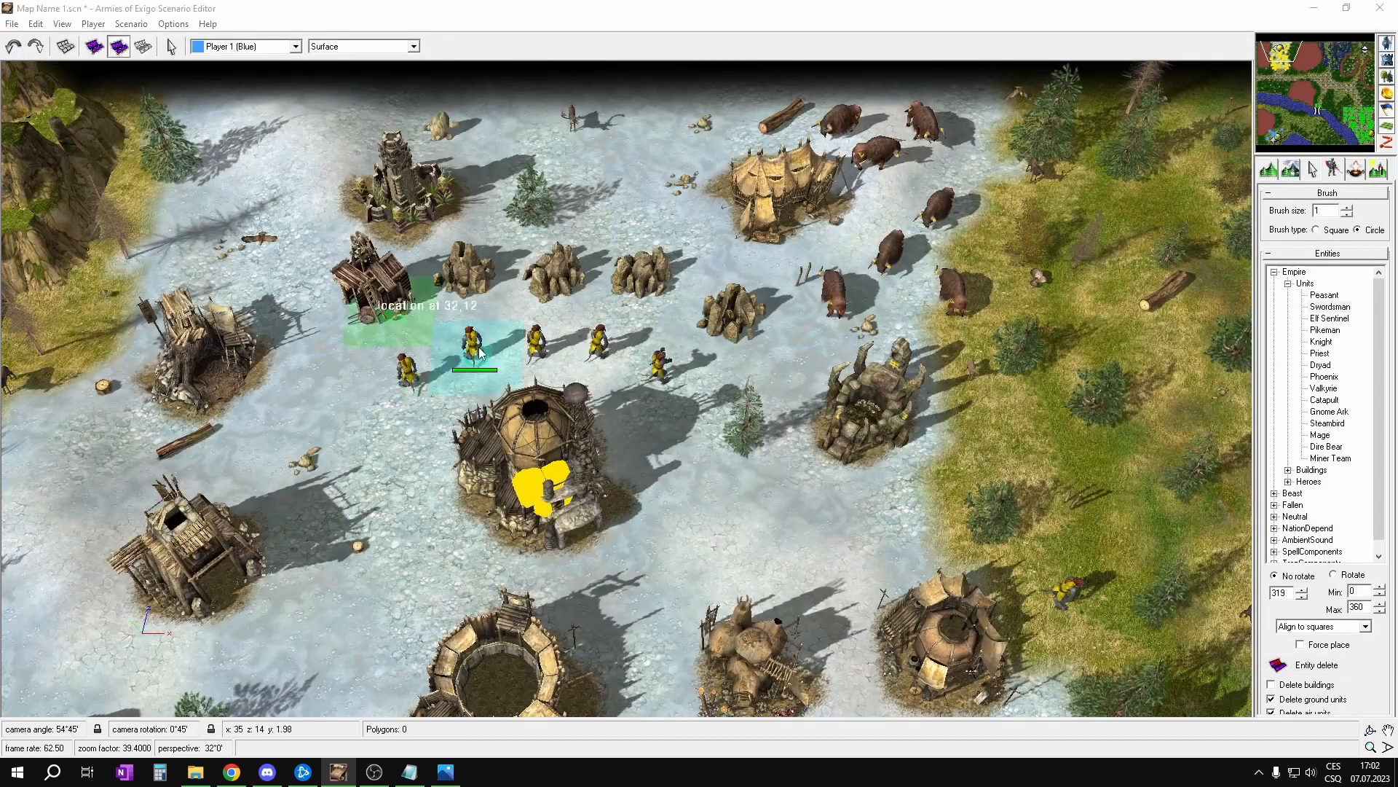
left_click(422, 339)
left_click(320, 304)
left_click(350, 312)
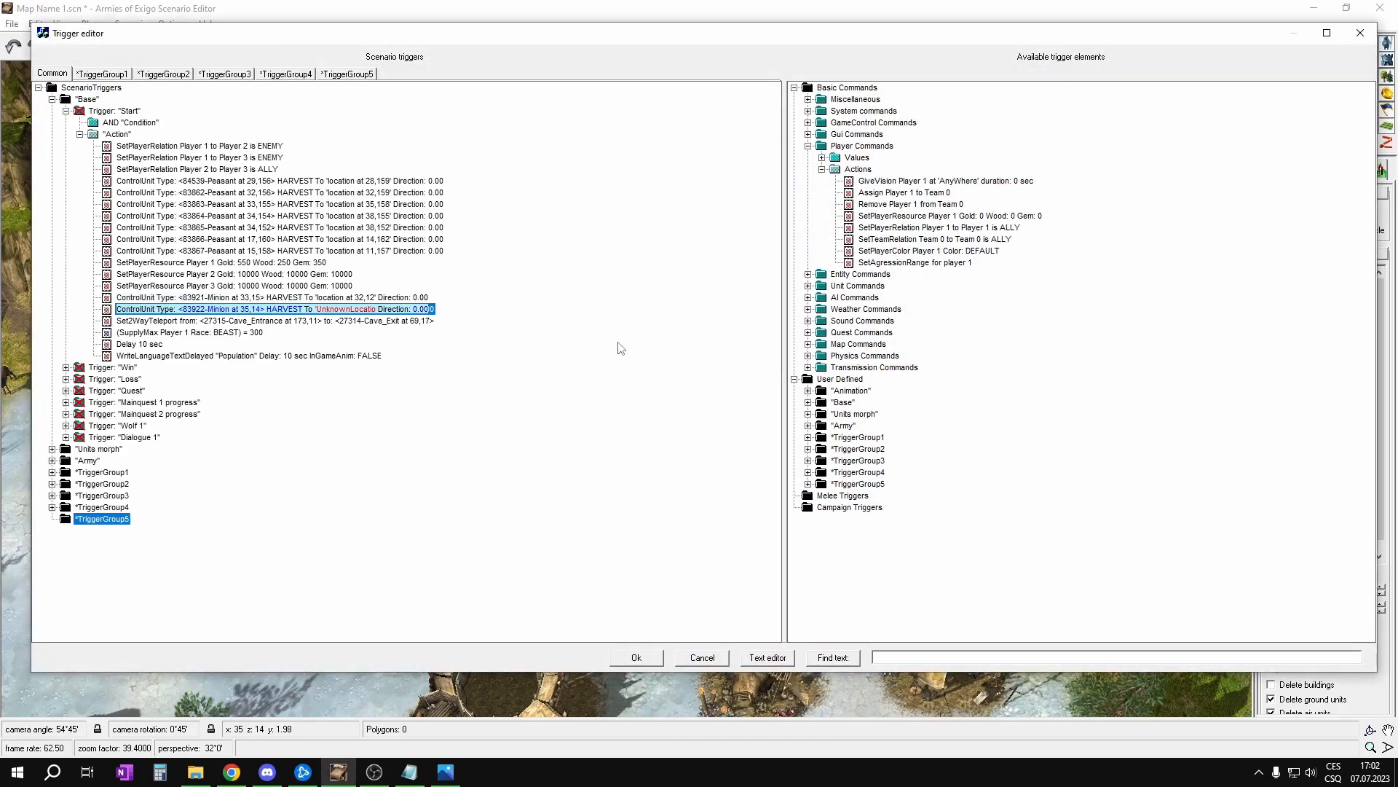
left_click(477, 291)
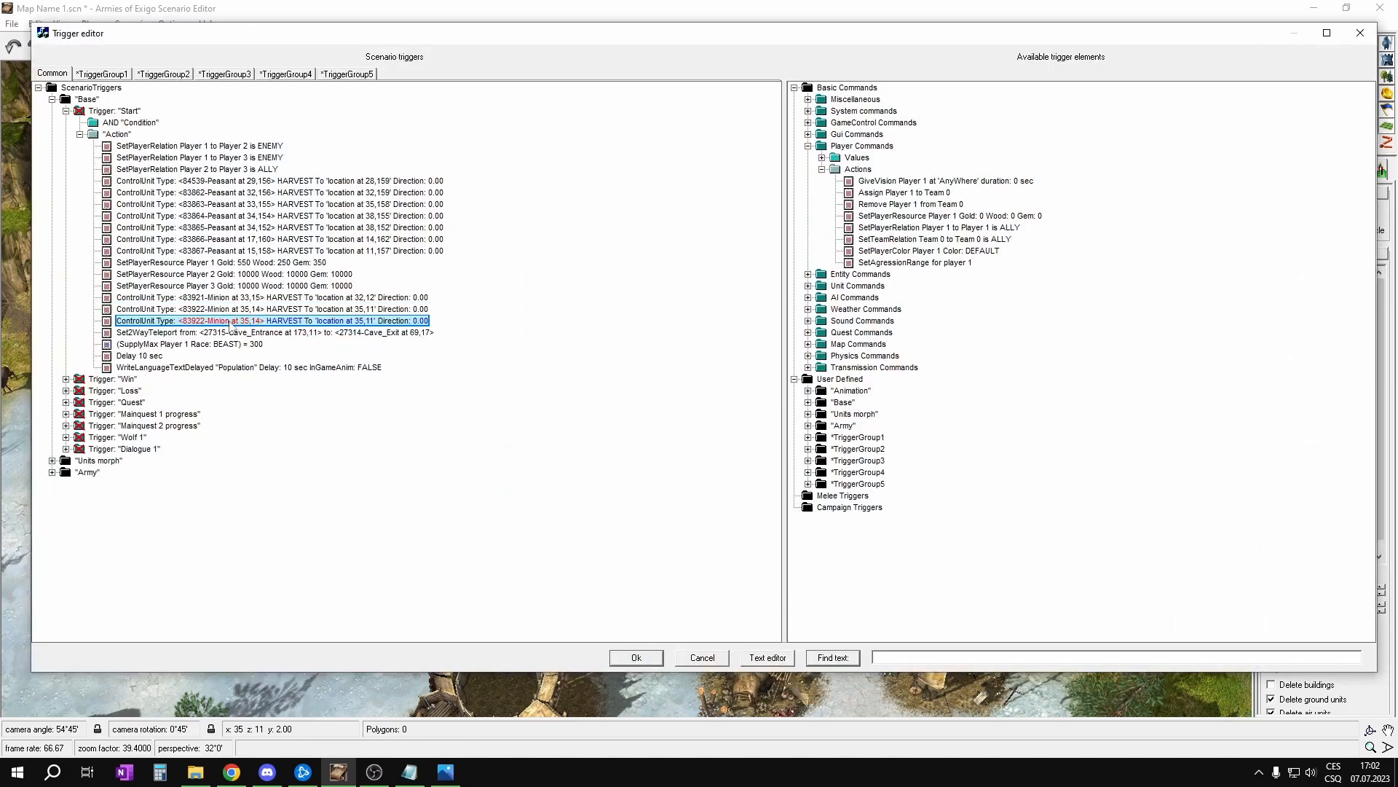
Step: Duplicate the last Minion harvest action, assign the Minion at 37,14 to the copy and target the location at 38,11
left_click(229, 322)
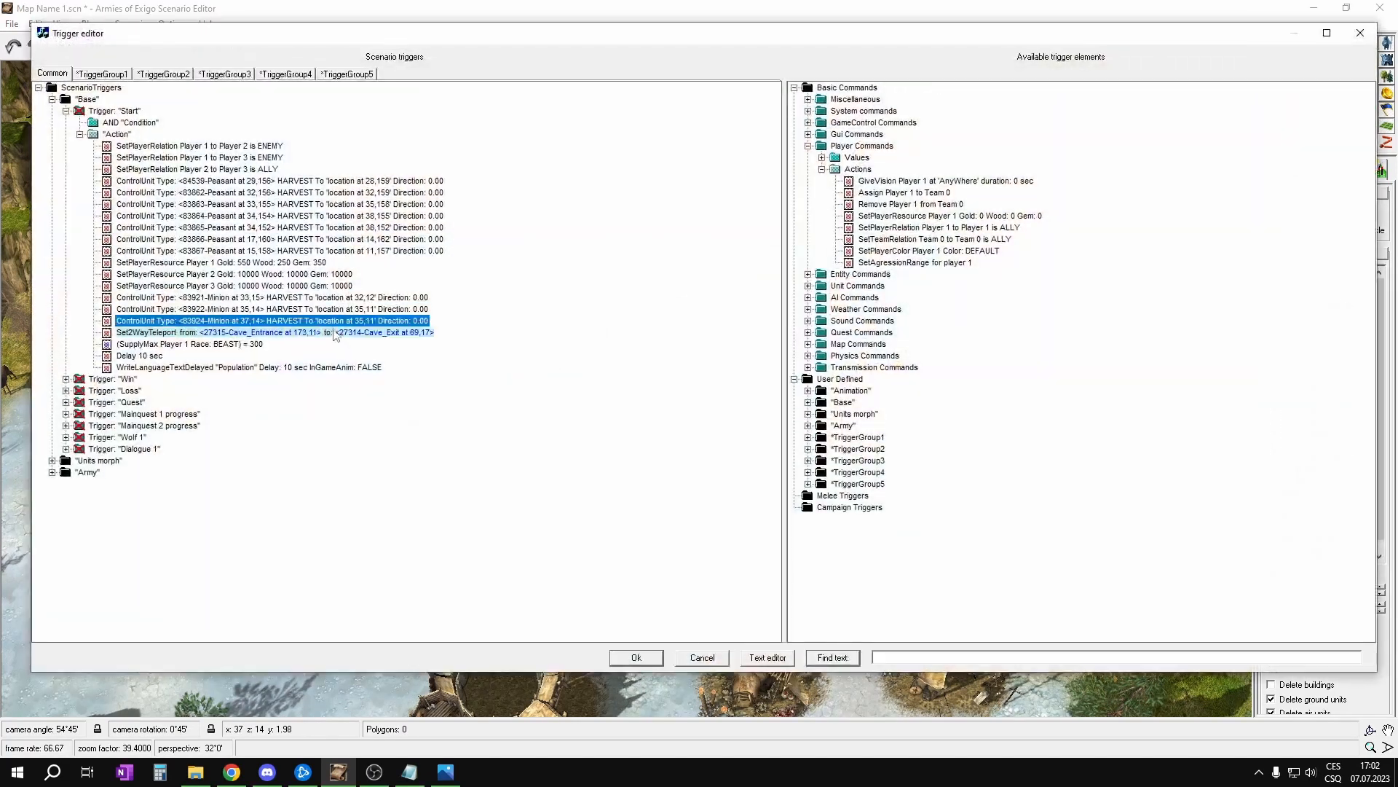
left_click(319, 320)
left_click(348, 324)
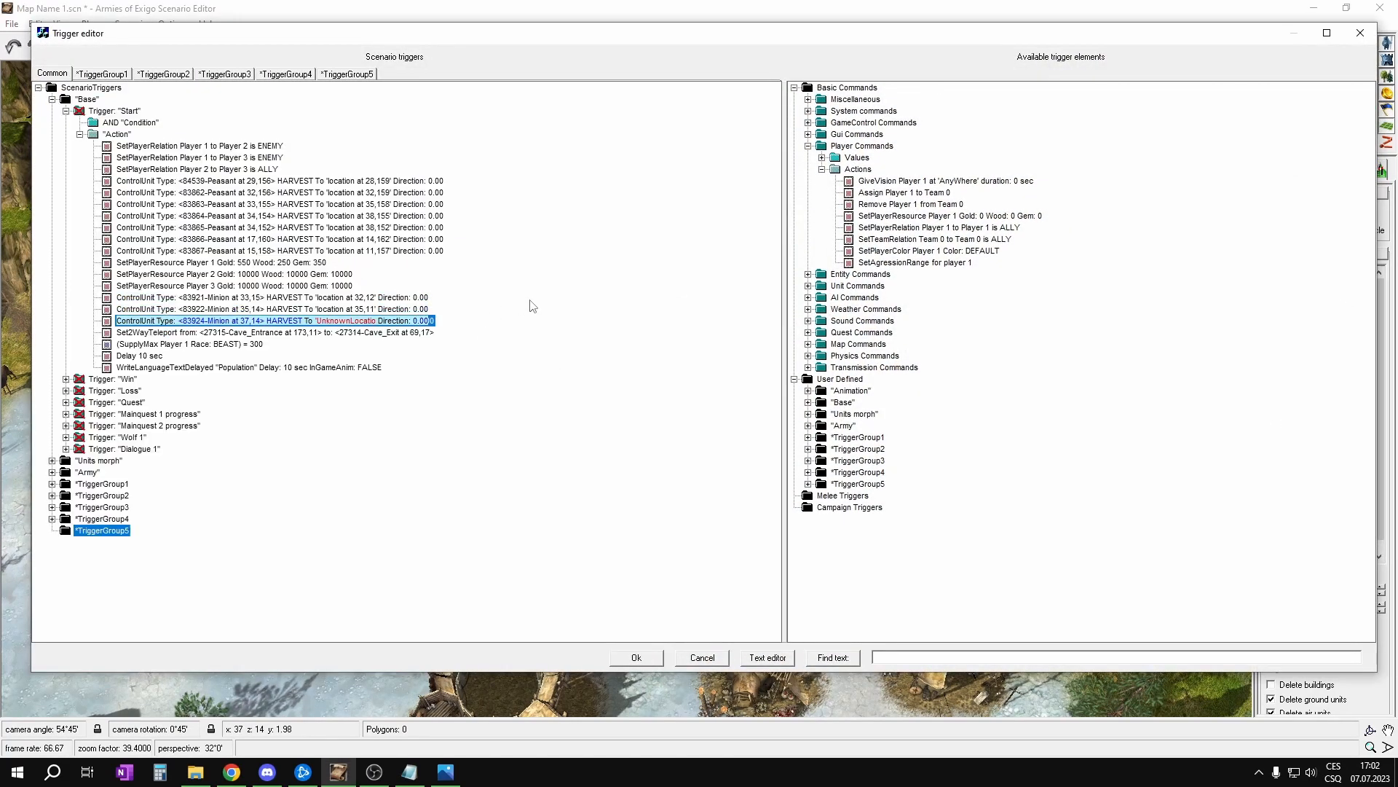
left_click(557, 289)
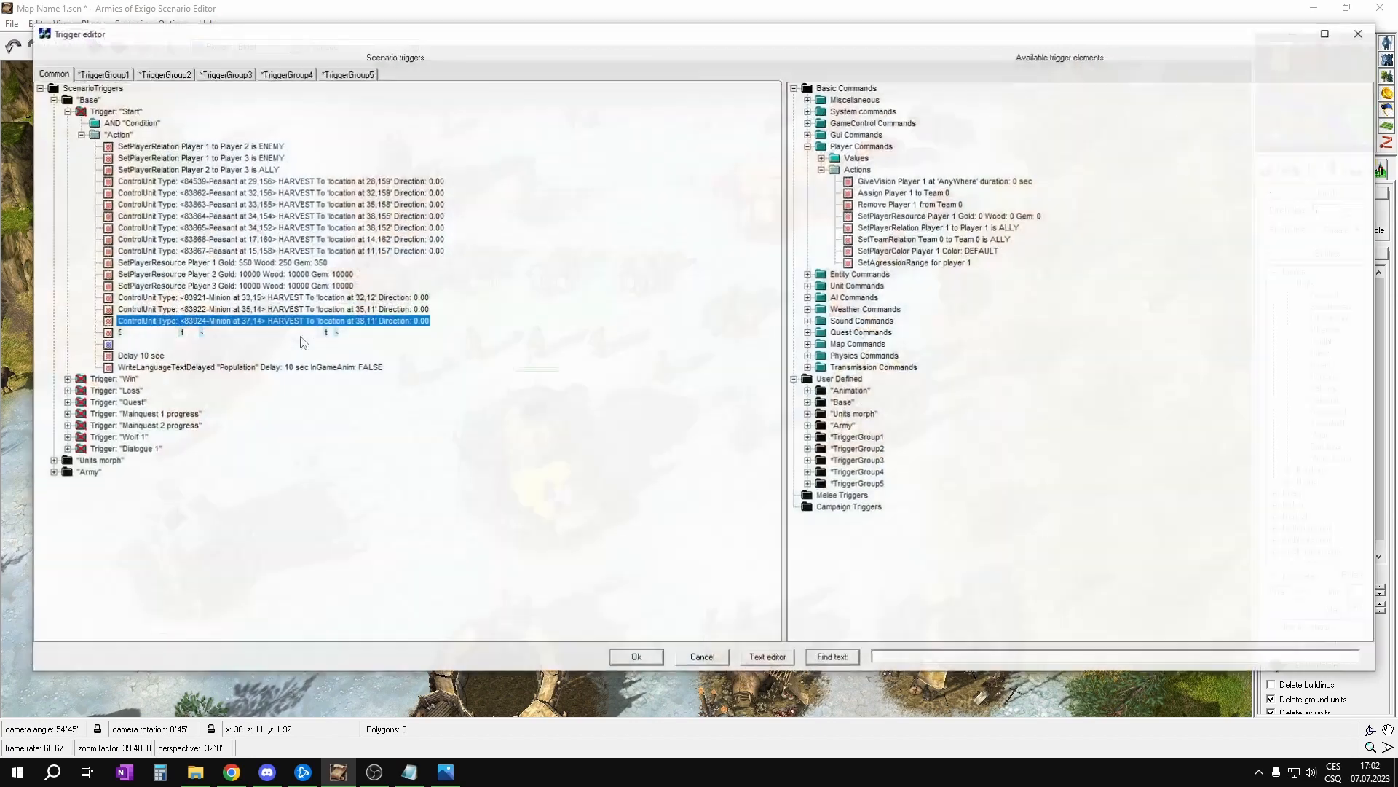
Step: Add a harvest action copy for the Minion at 39,14 and target the location at 40,11
key("ctrl+v")
left_click(234, 334)
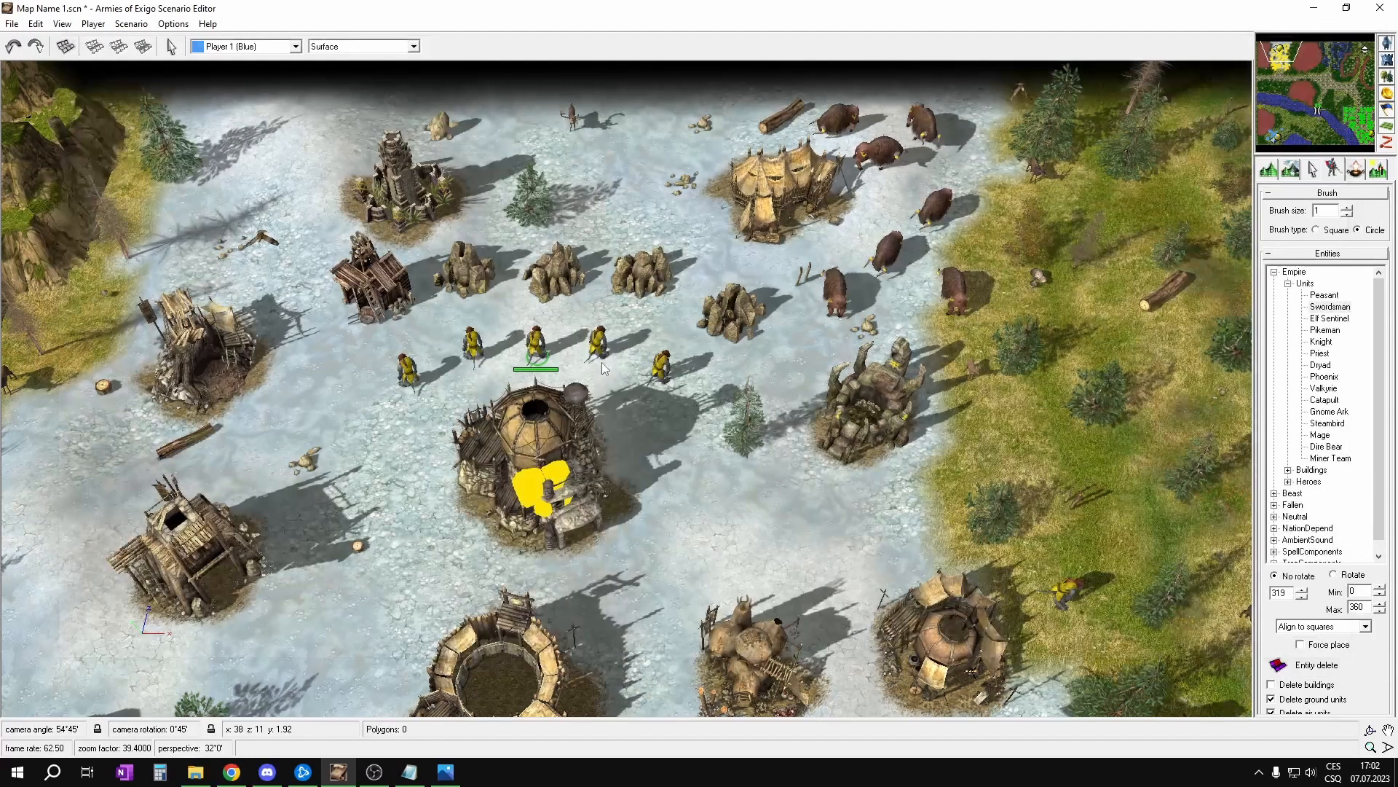
left_click(600, 345)
left_click(317, 330)
left_click(348, 336)
left_click(654, 283)
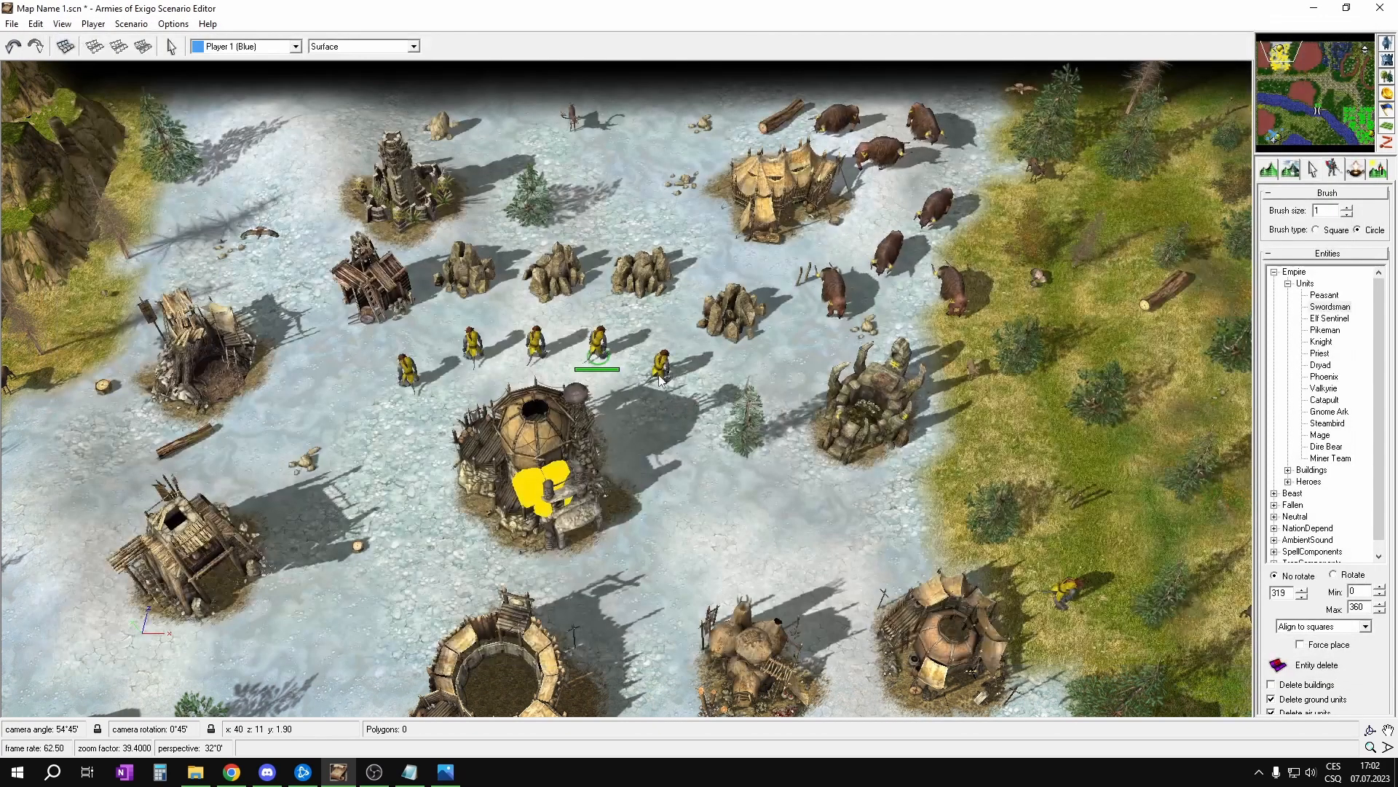
Step: Assign the Minion at 41,15 to another harvest action copy and target the location at 43,13
left_click(662, 384)
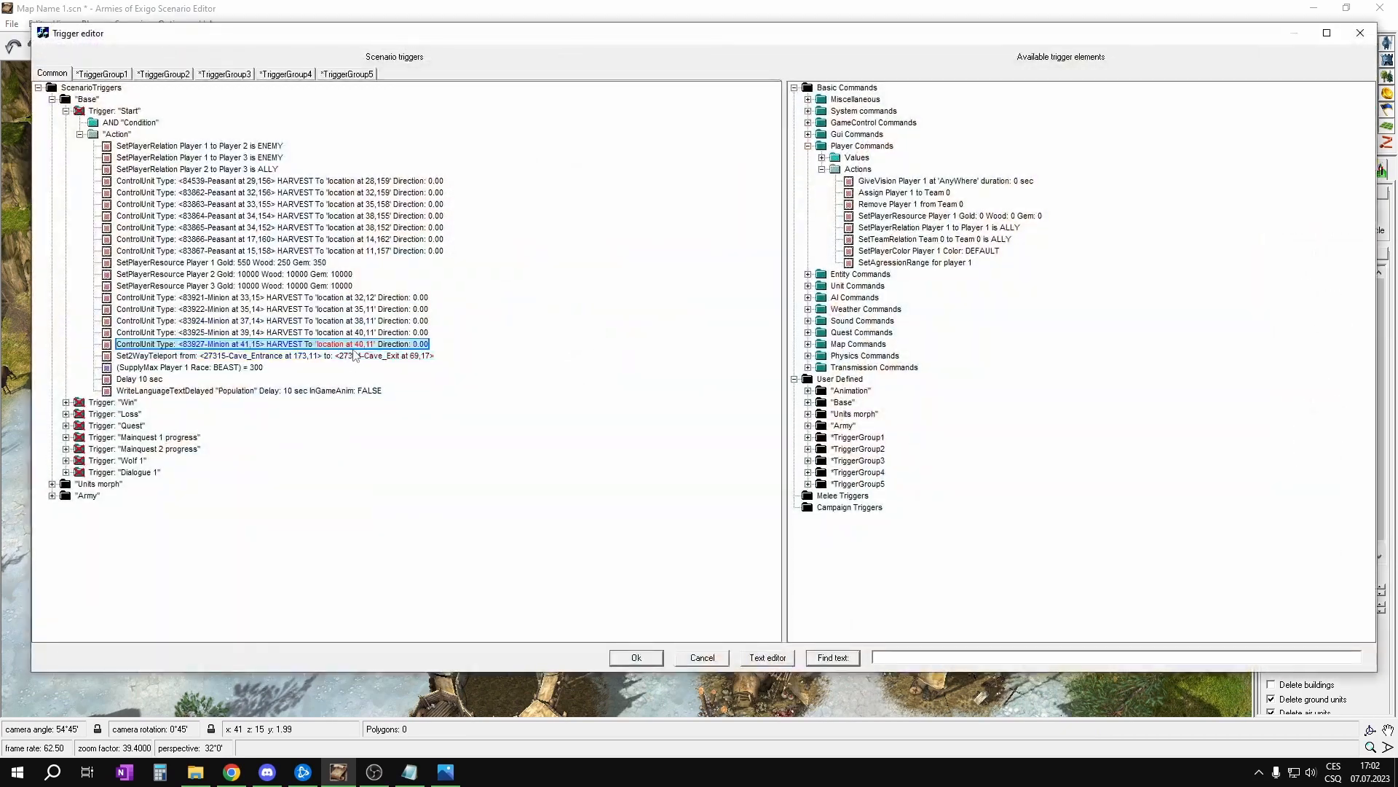
left_click(362, 345)
left_click(363, 346)
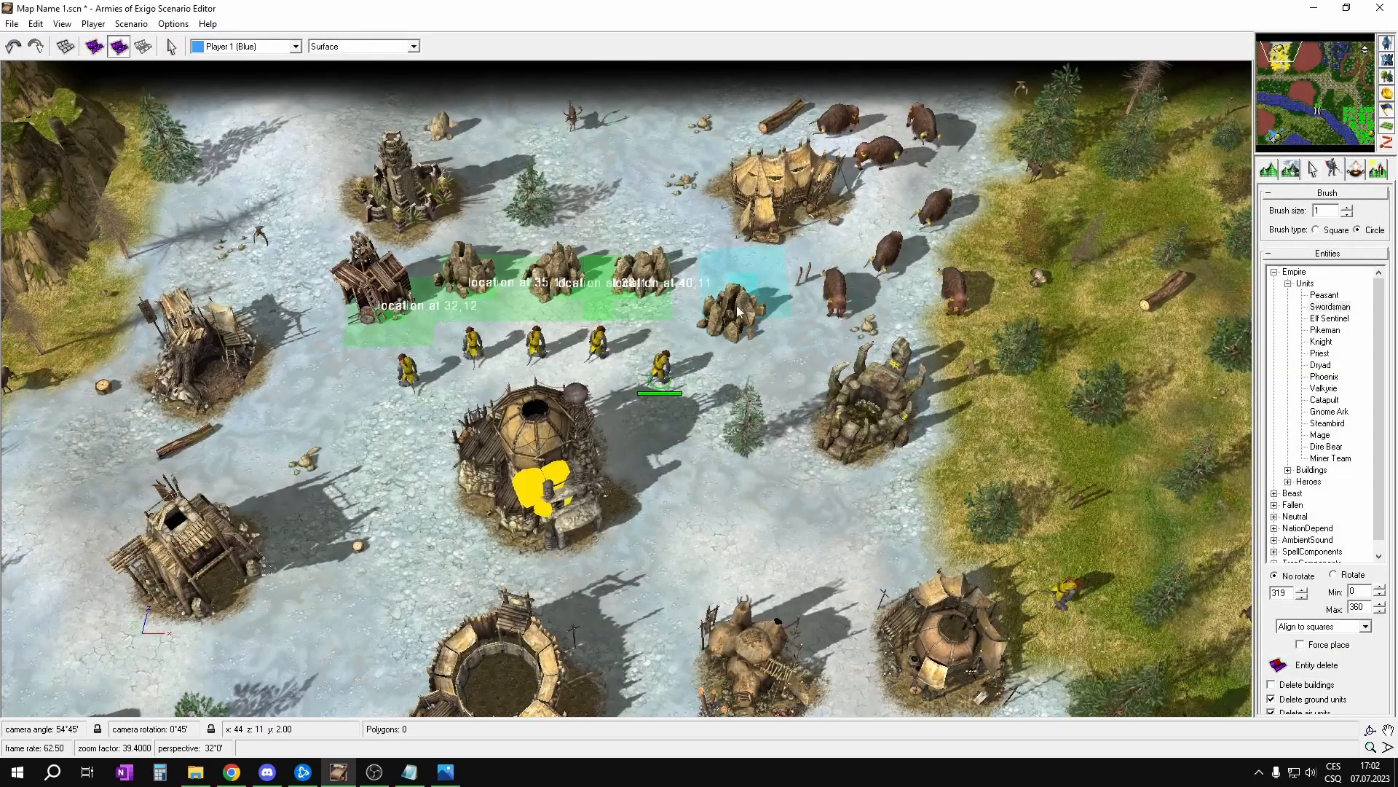
left_click(733, 336)
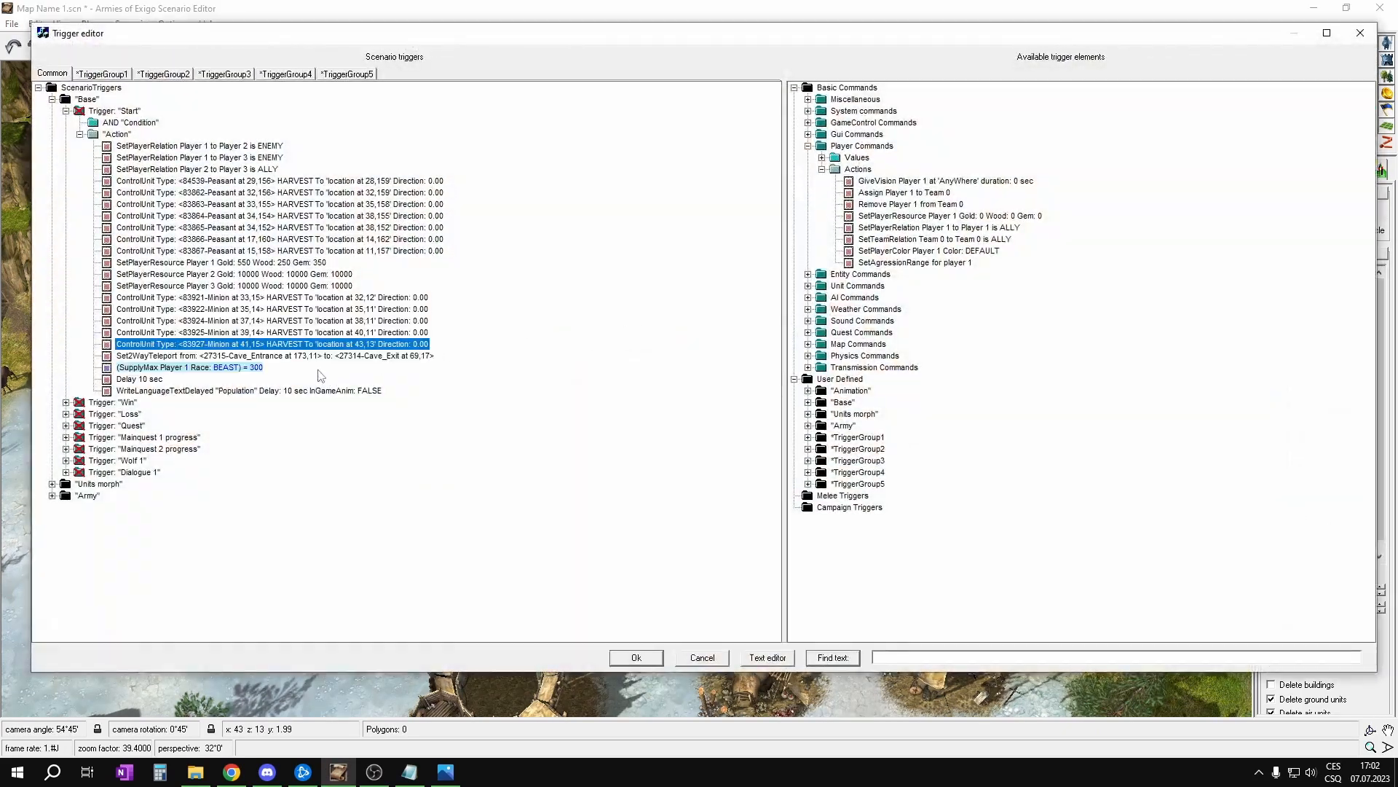
Step: Duplicate the harvest action, assign the Minion at 52,23 near the forest to the copy and target the trees at location 56,24
key("ctrl+v")
left_click(235, 356)
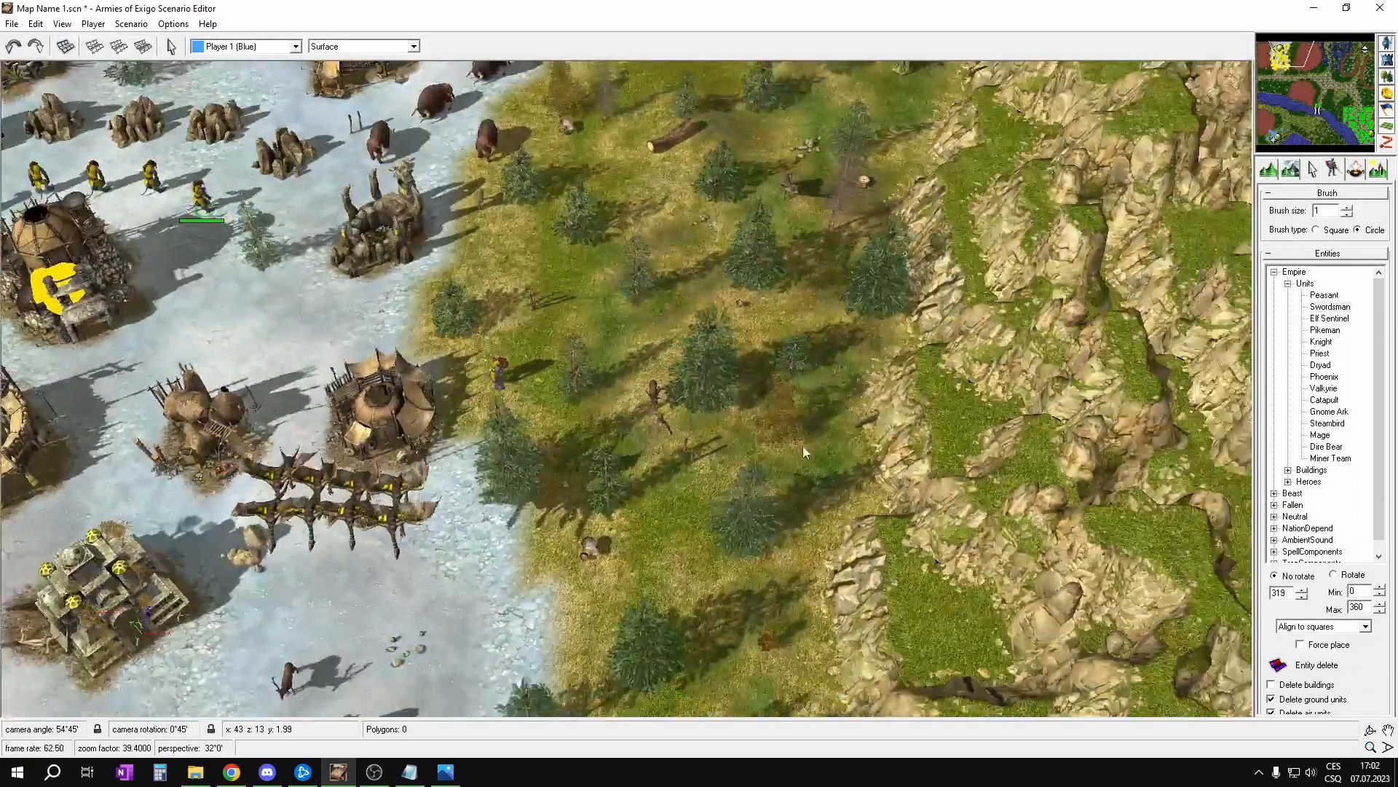
left_click(520, 379)
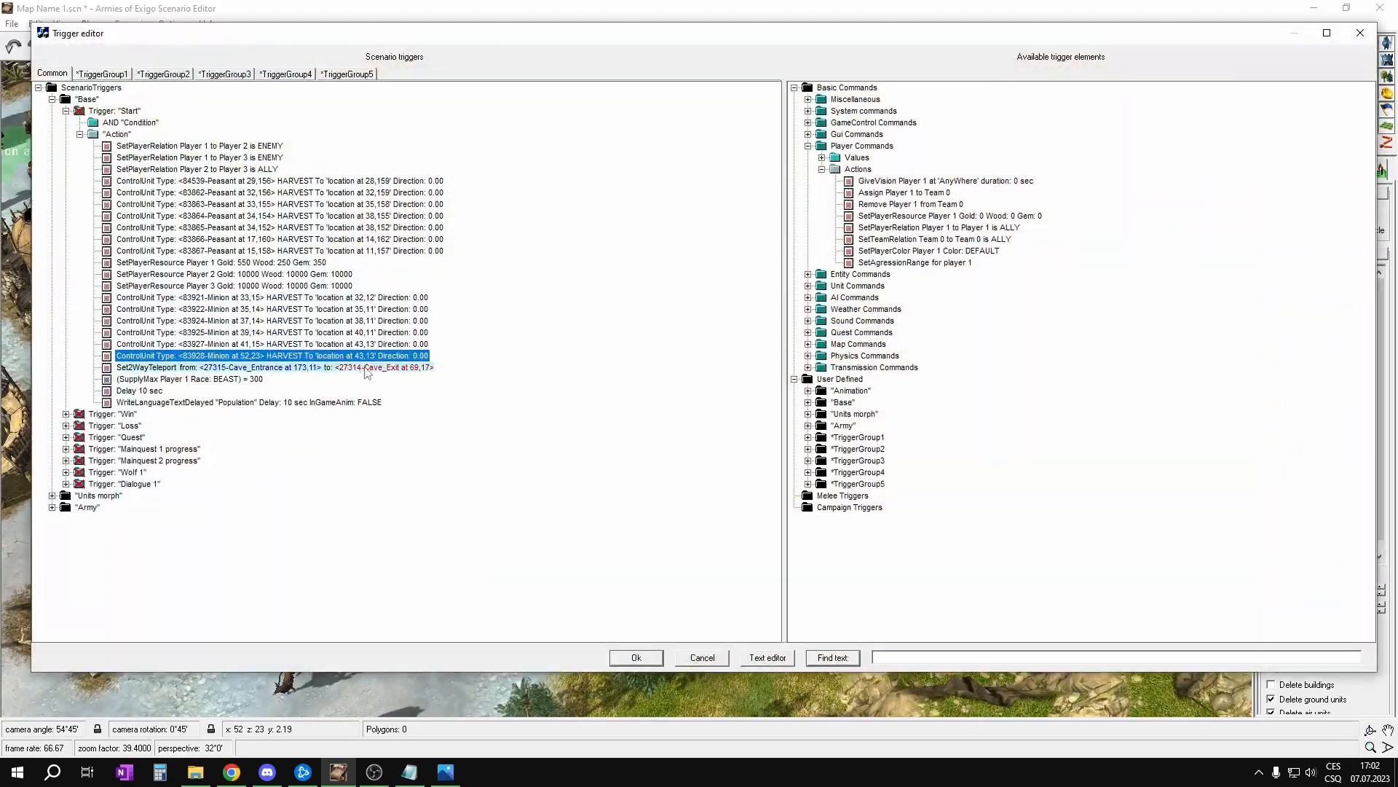
left_click(355, 357)
left_click(355, 359)
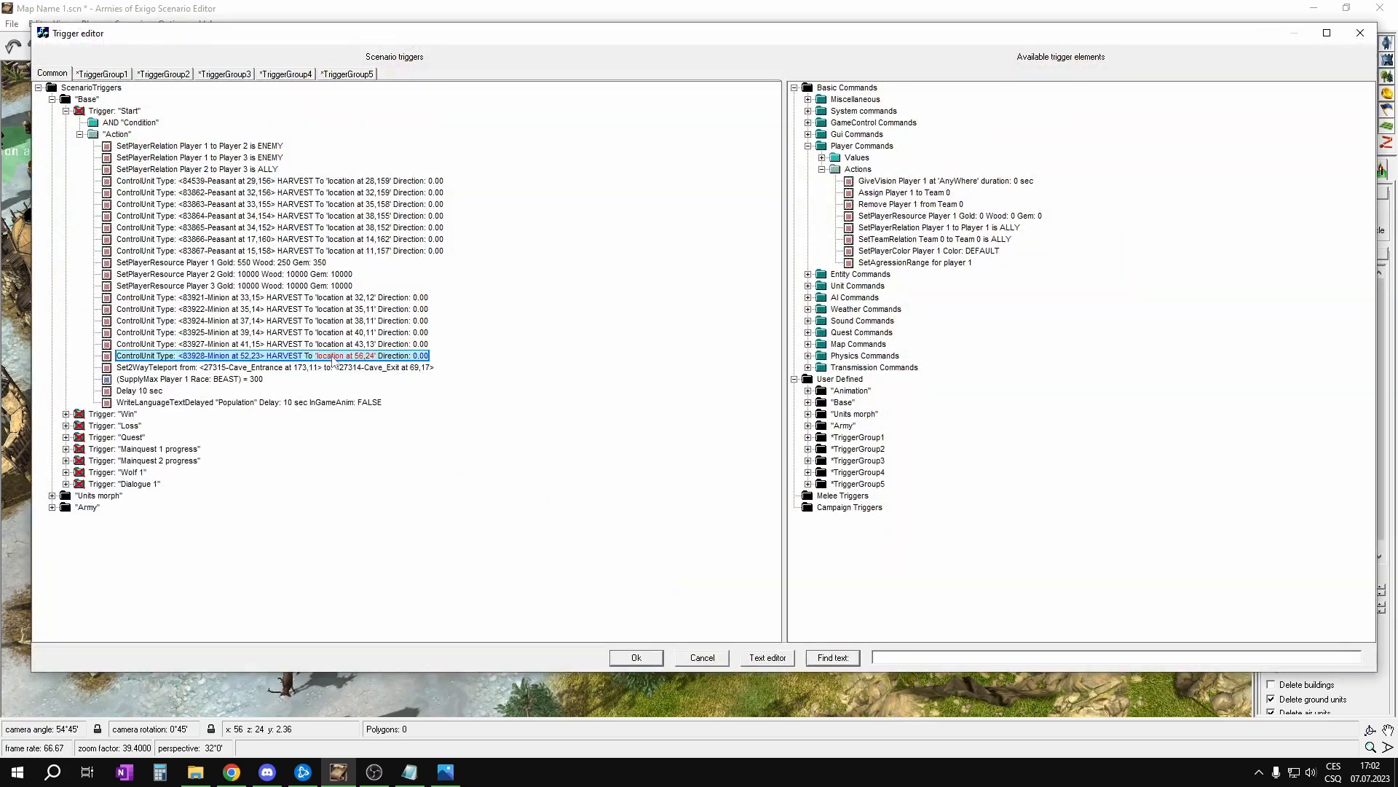
left_click(345, 357)
left_click(345, 358)
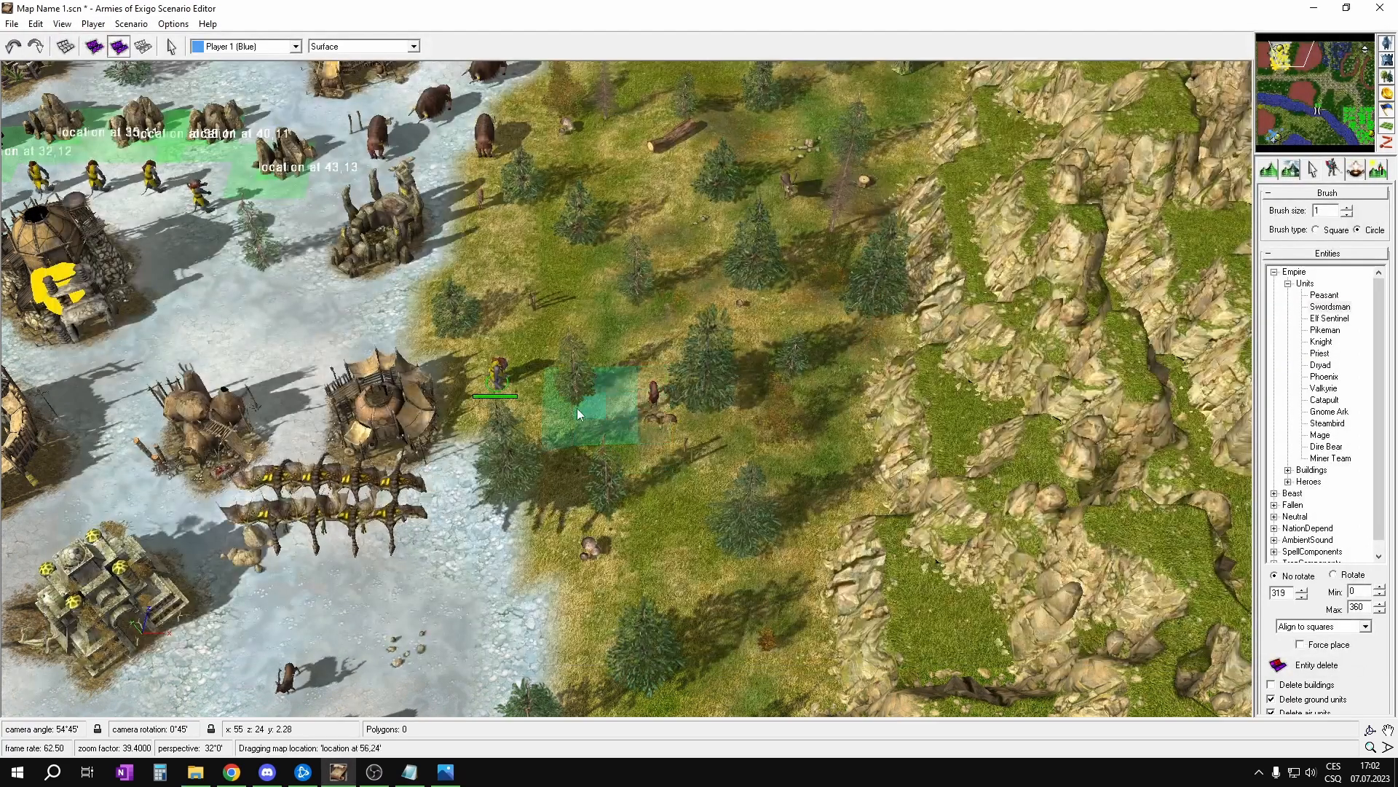
left_click(474, 379)
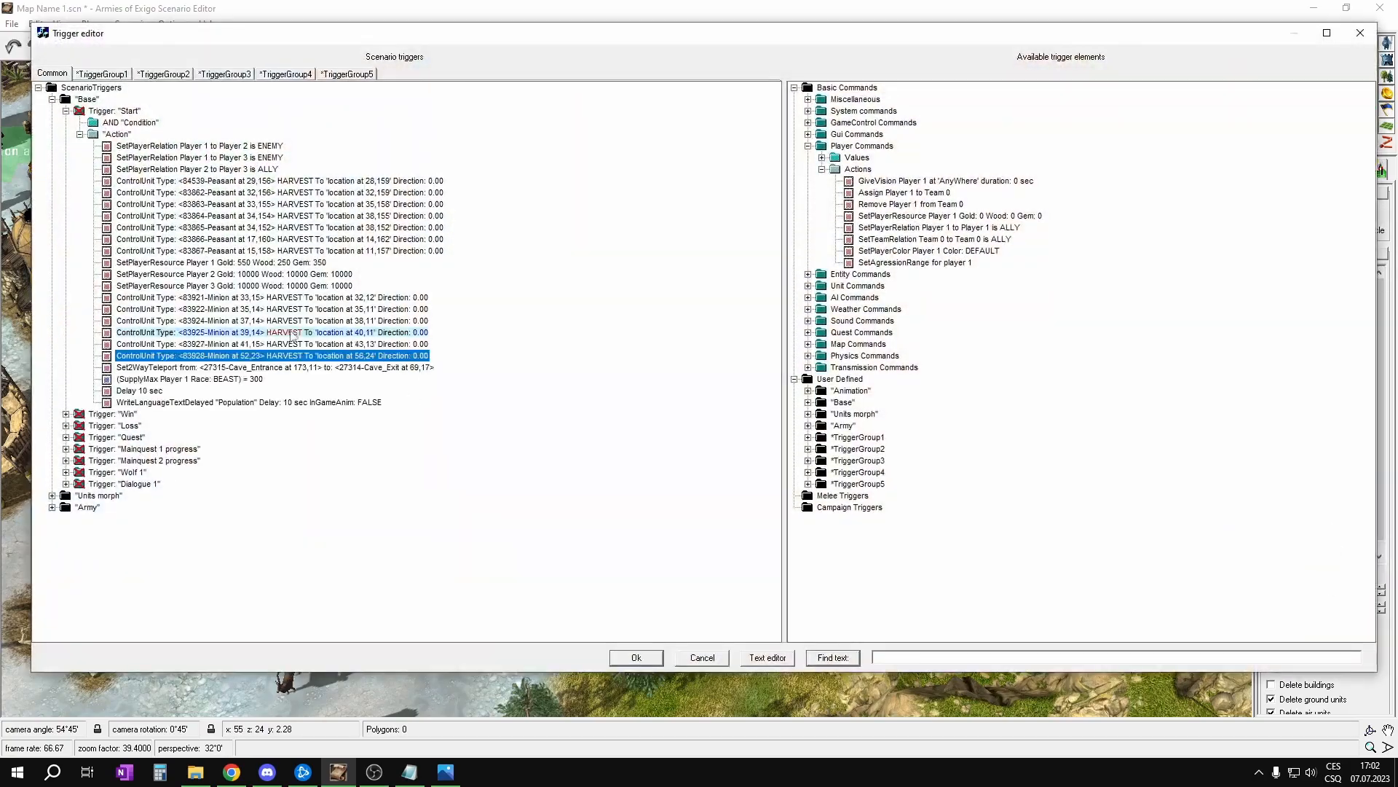
Step: Duplicate the harvest action, assign the green base's Peasant at 183,155 to the copy and target the location at 186,155
key("ctrl+v")
left_click(219, 371)
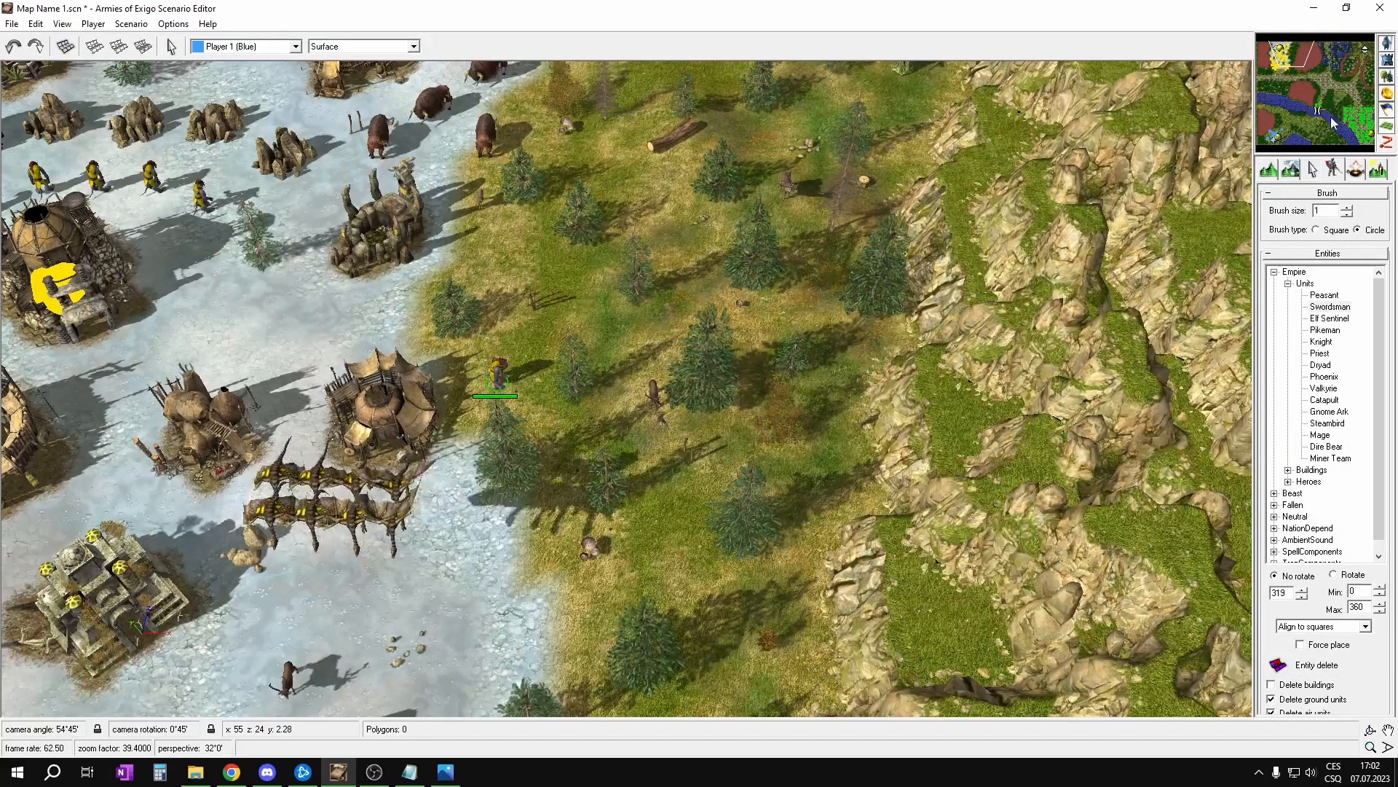
left_click(1372, 139)
right_click_drag(626, 328, 681, 372)
left_click(619, 435)
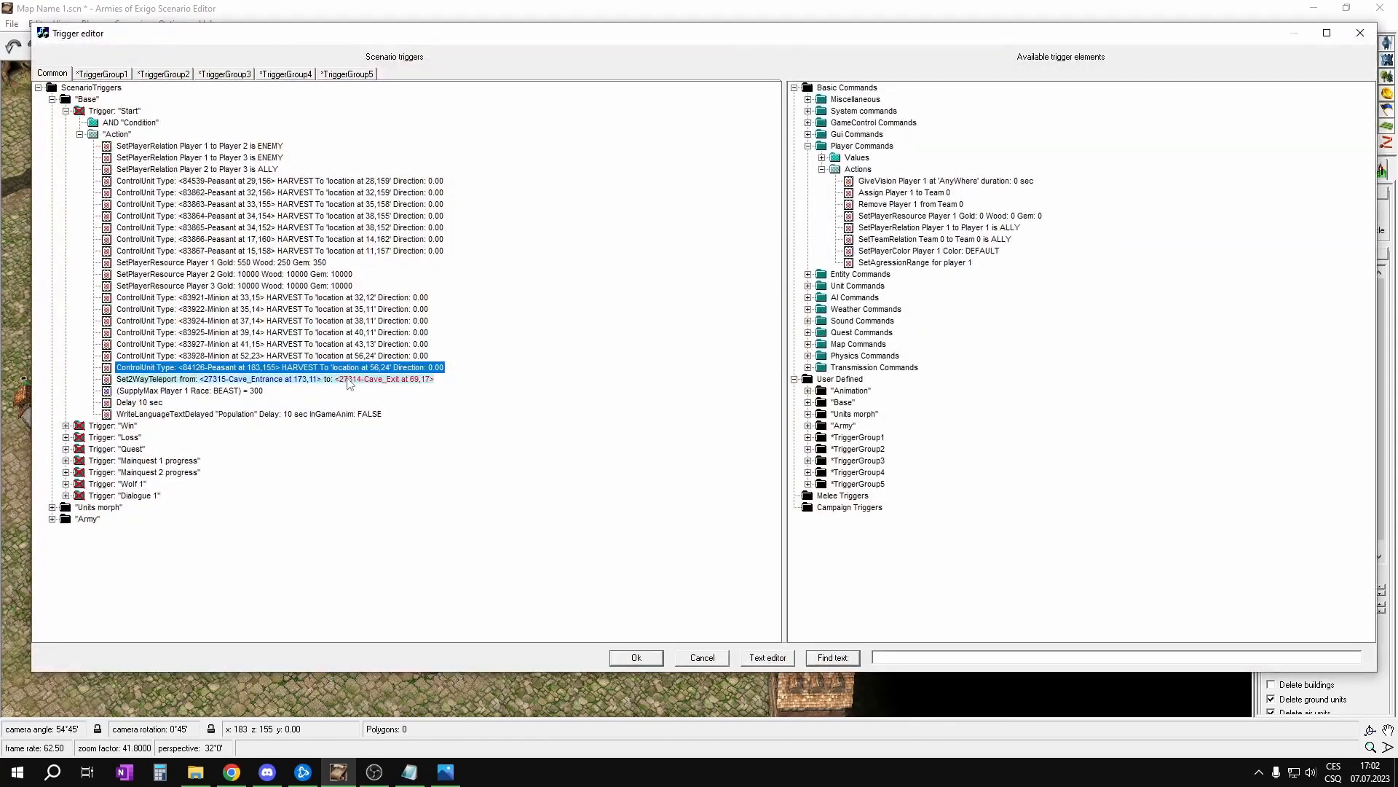
left_click(357, 371)
left_click(357, 371)
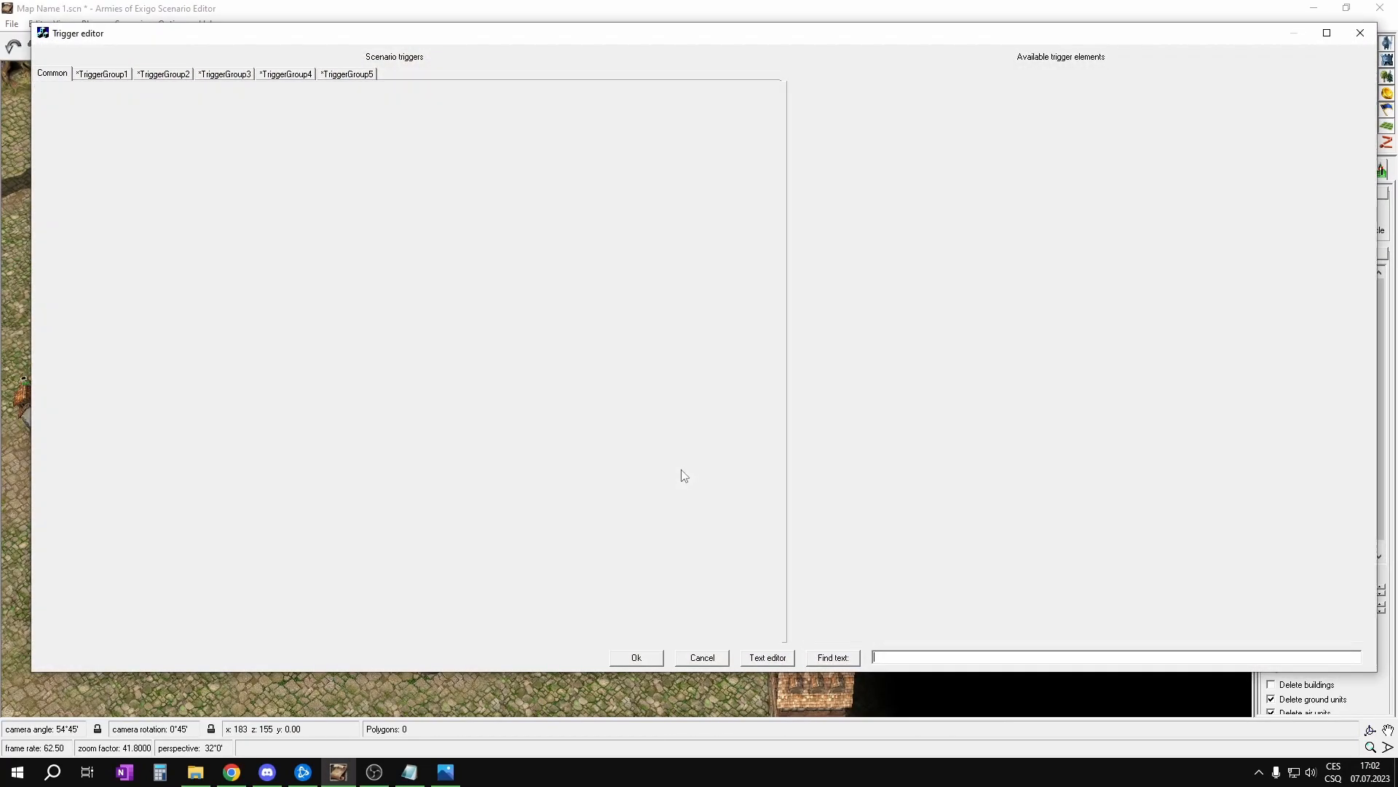
left_click(728, 443)
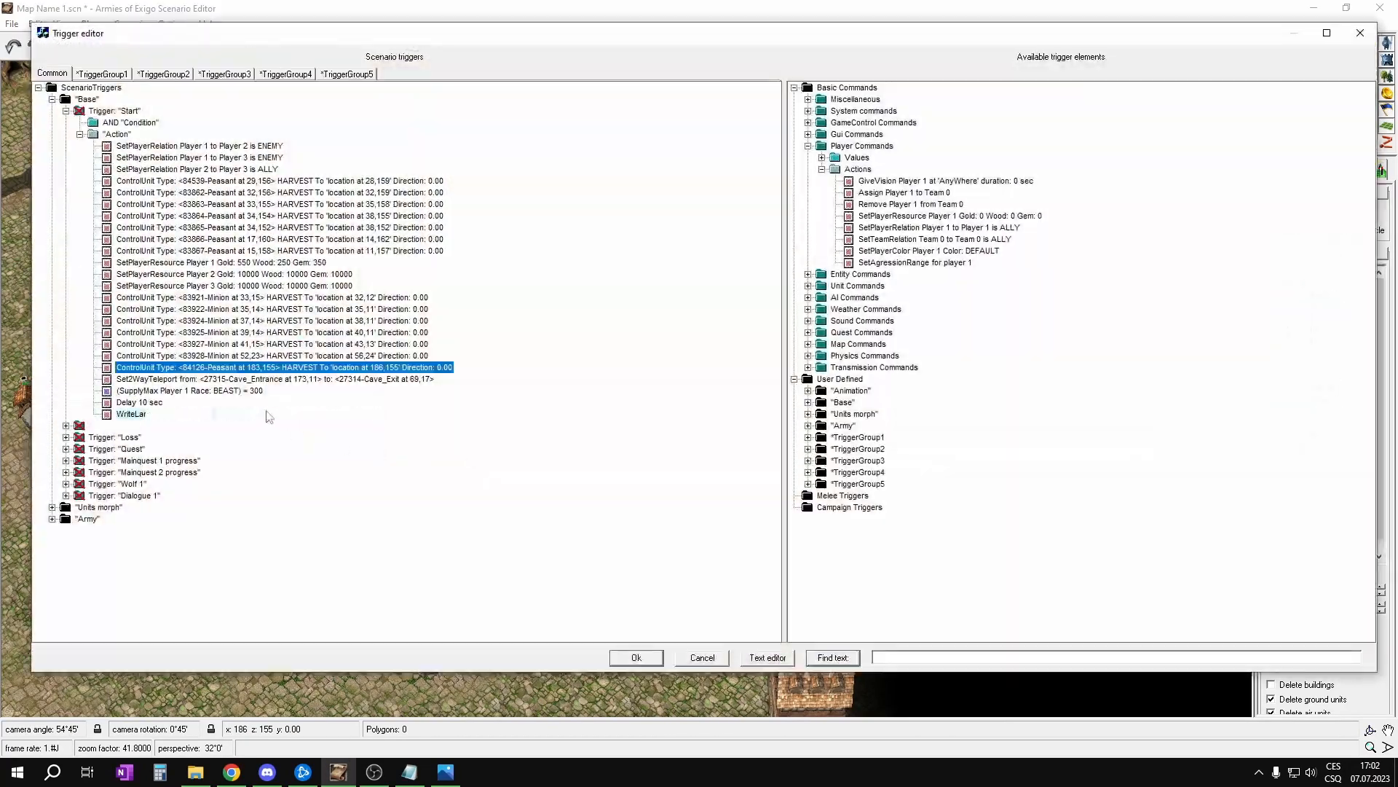
Step: Assign the green base's Peasant at 183,154 to a harvest action copy that targets the location at 186,155
left_click(240, 378)
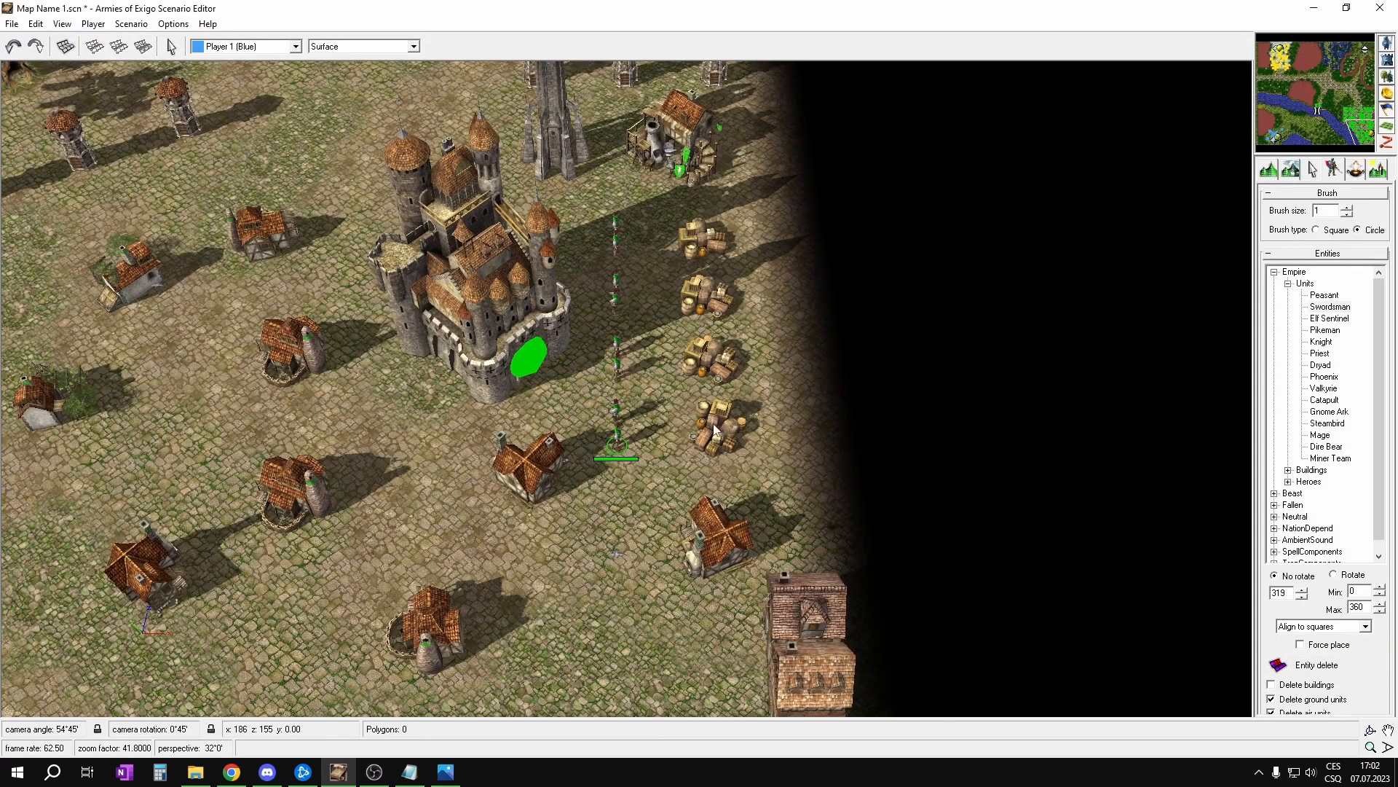
left_click(618, 404)
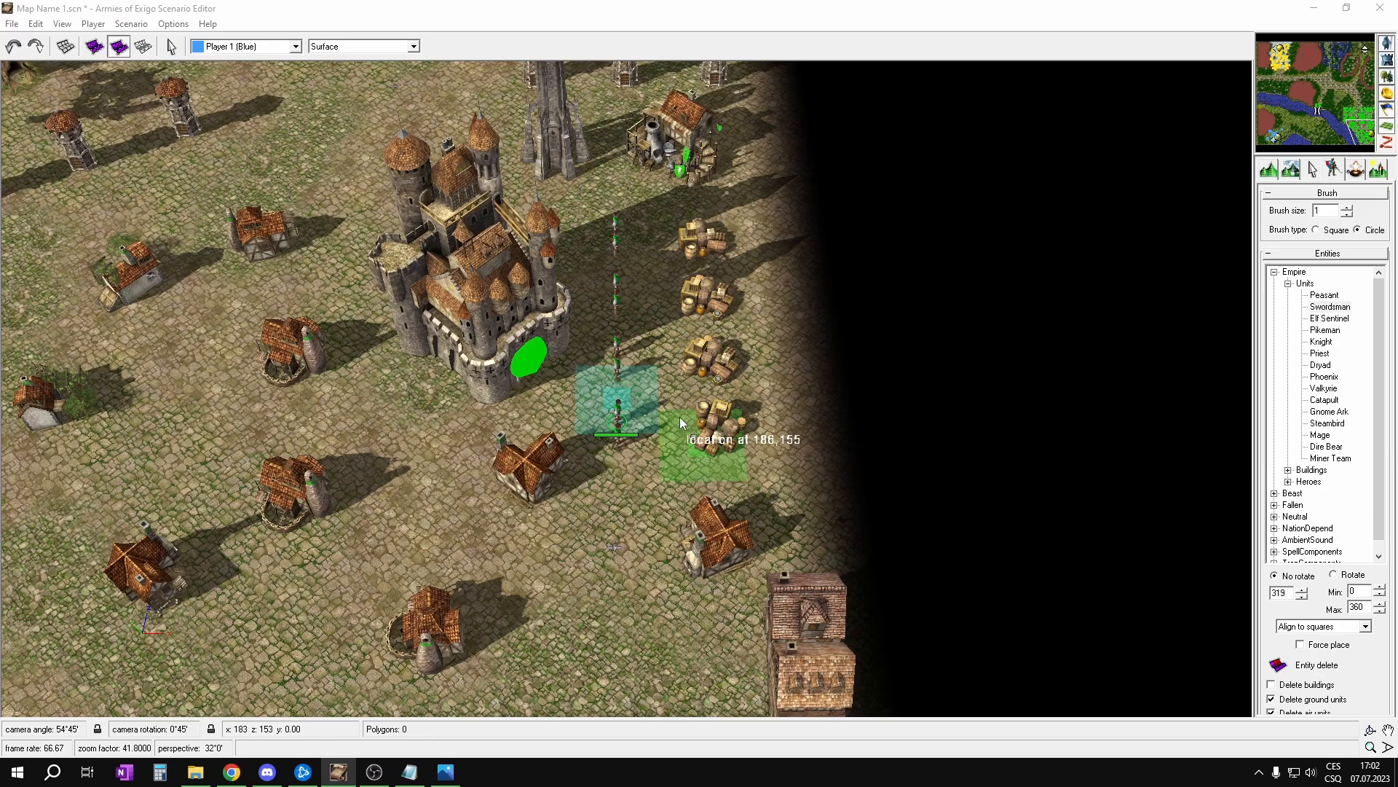
left_click(723, 422)
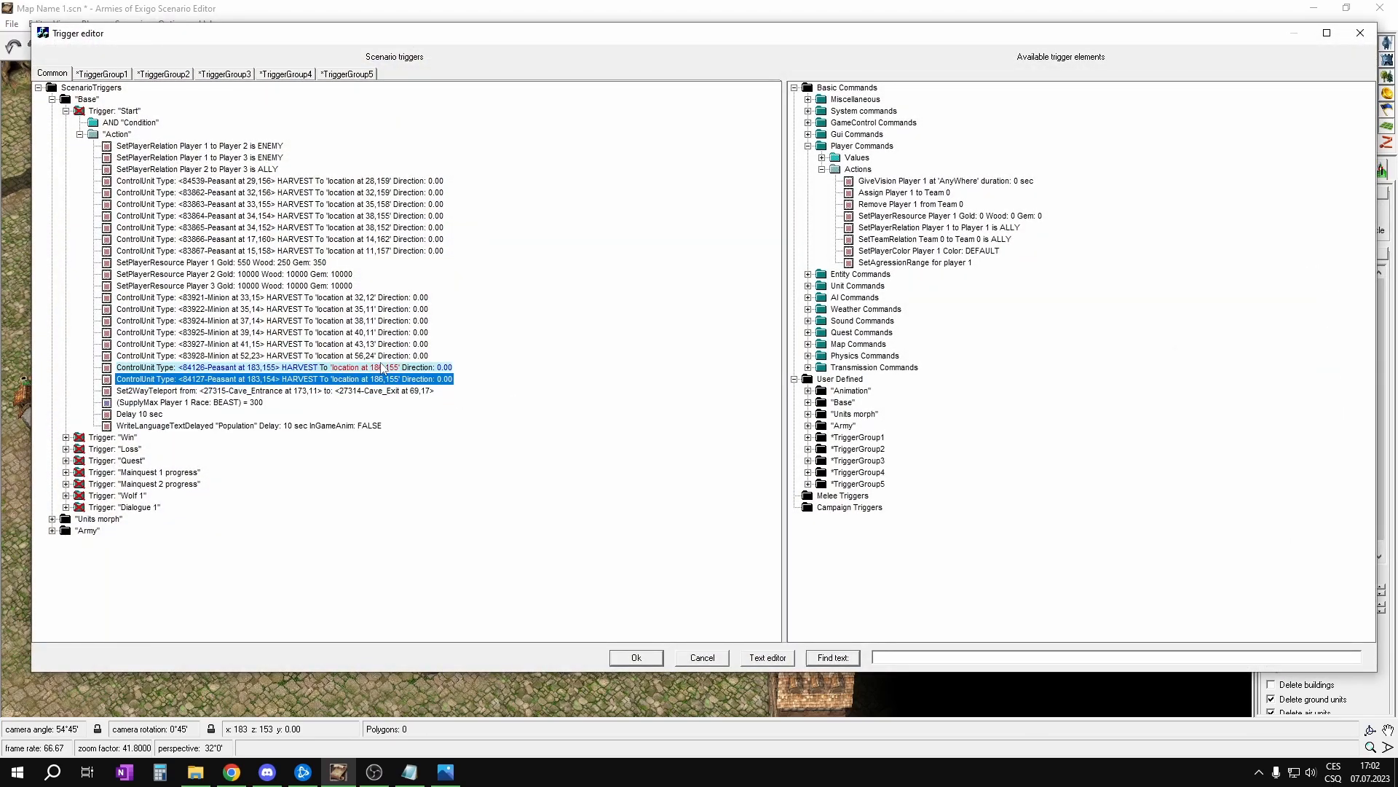
Step: Duplicate the last Peasant harvest action, assign the Peasant at 183,152 to the copy and target the location at 186,152
key("ctrl+c")
key("ctrl+v")
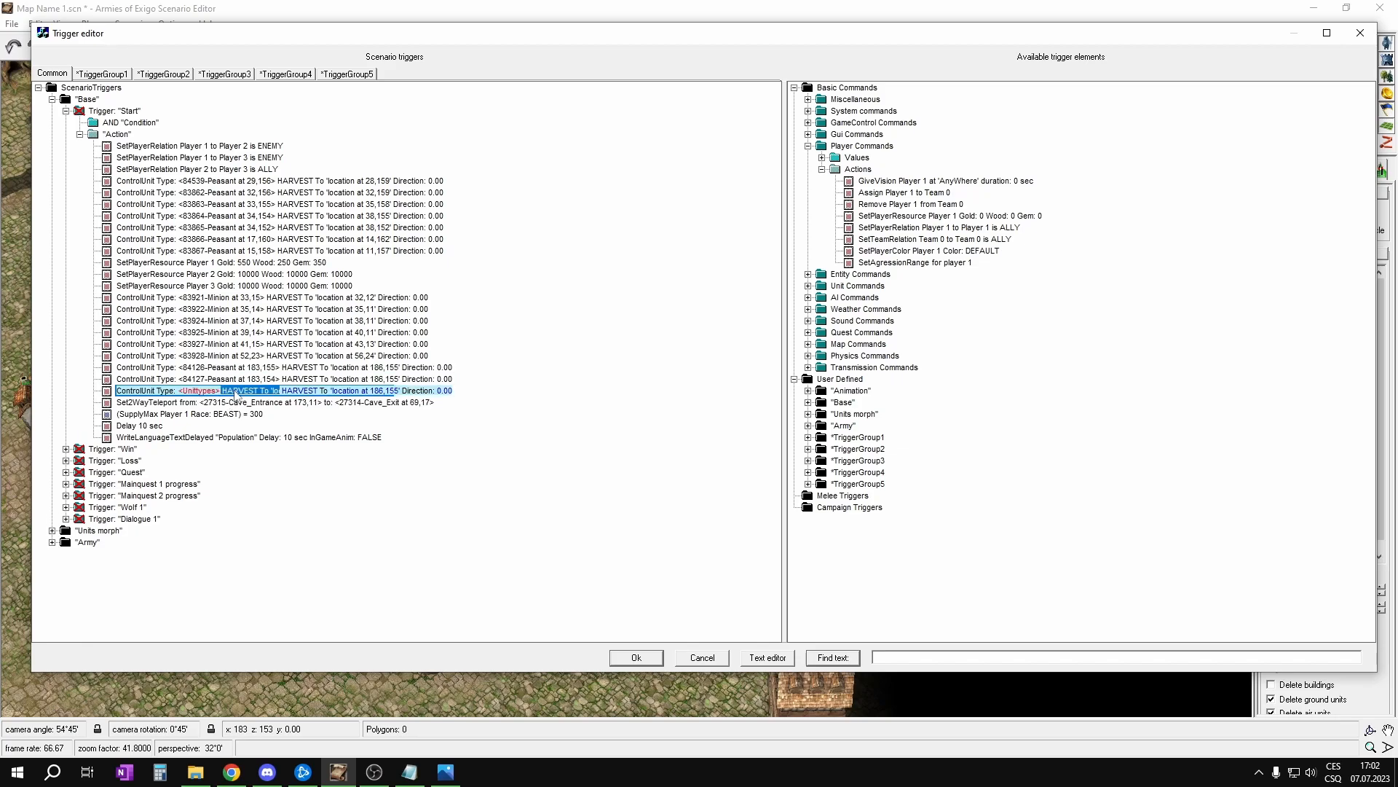
left_click(236, 391)
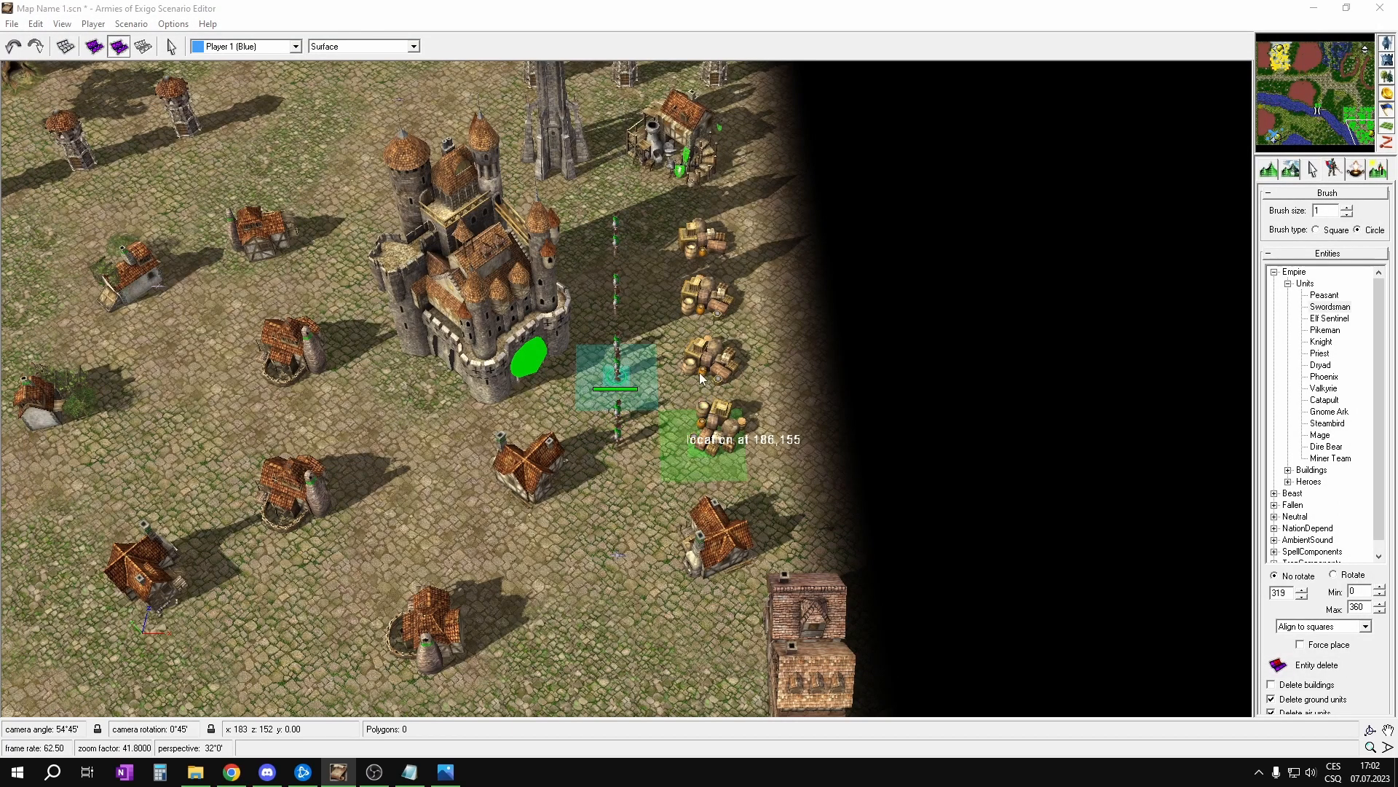
left_click(619, 382)
left_click(362, 392)
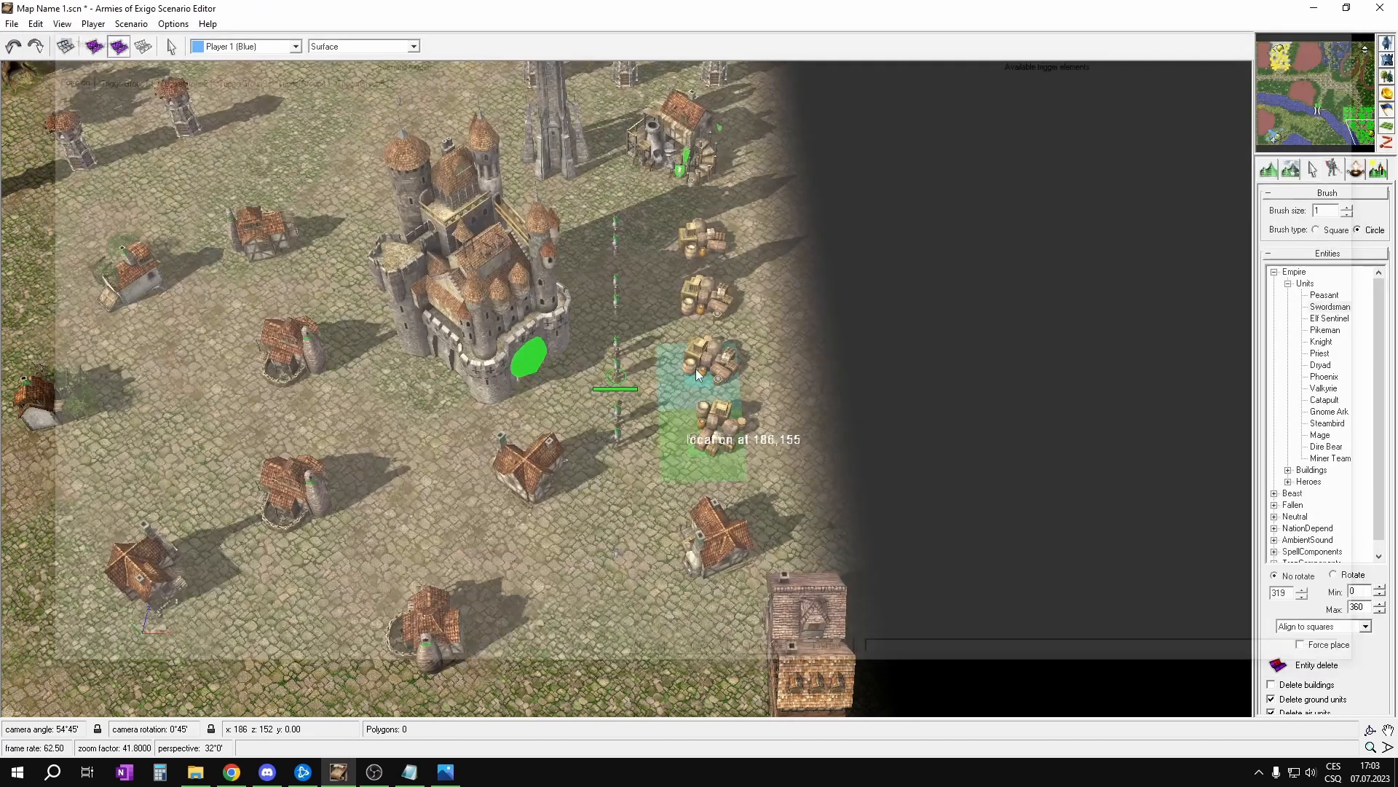
left_click(697, 378)
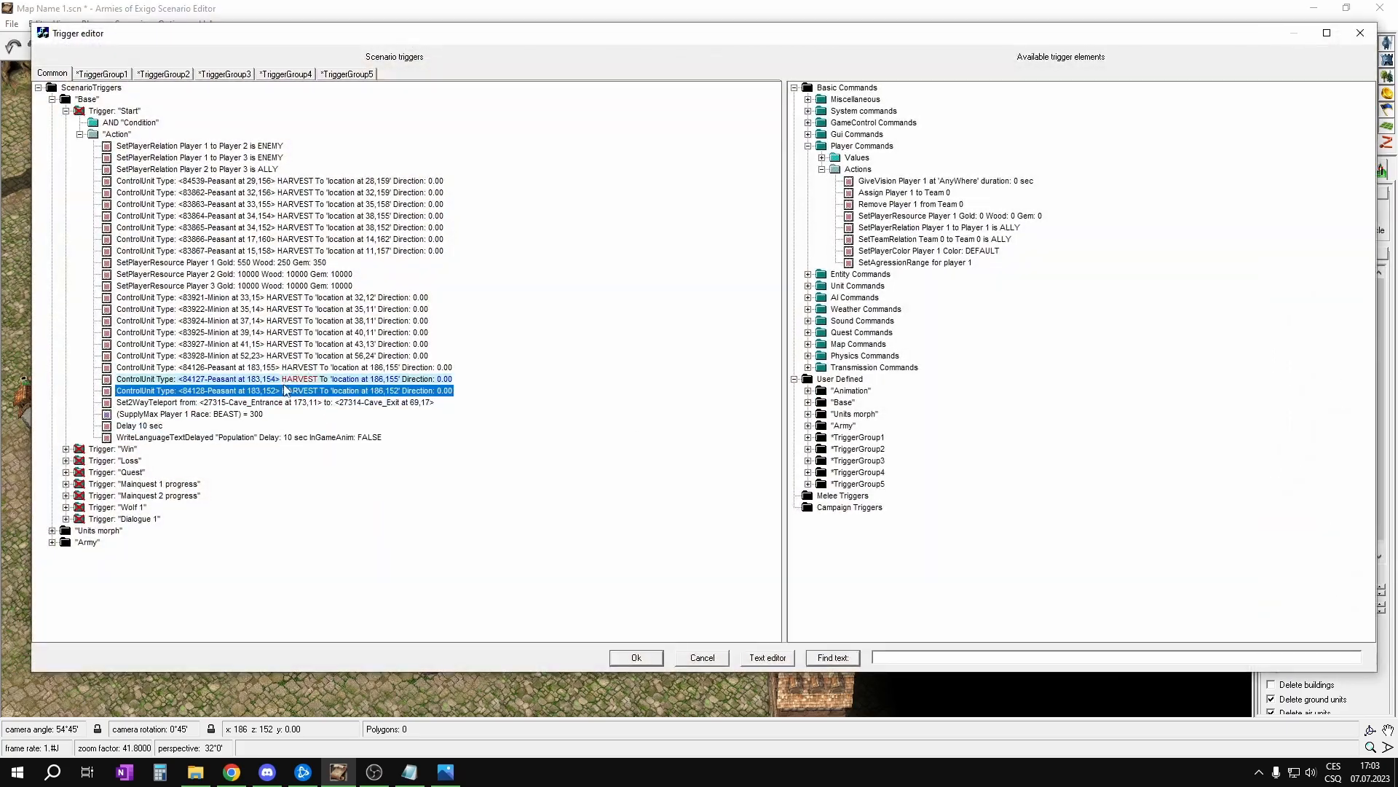
Step: Add harvest actions sending the Peasant at 183,151 to the location at 186,152 and the Peasant at 183,149 to the location at 186,149
left_click(266, 405)
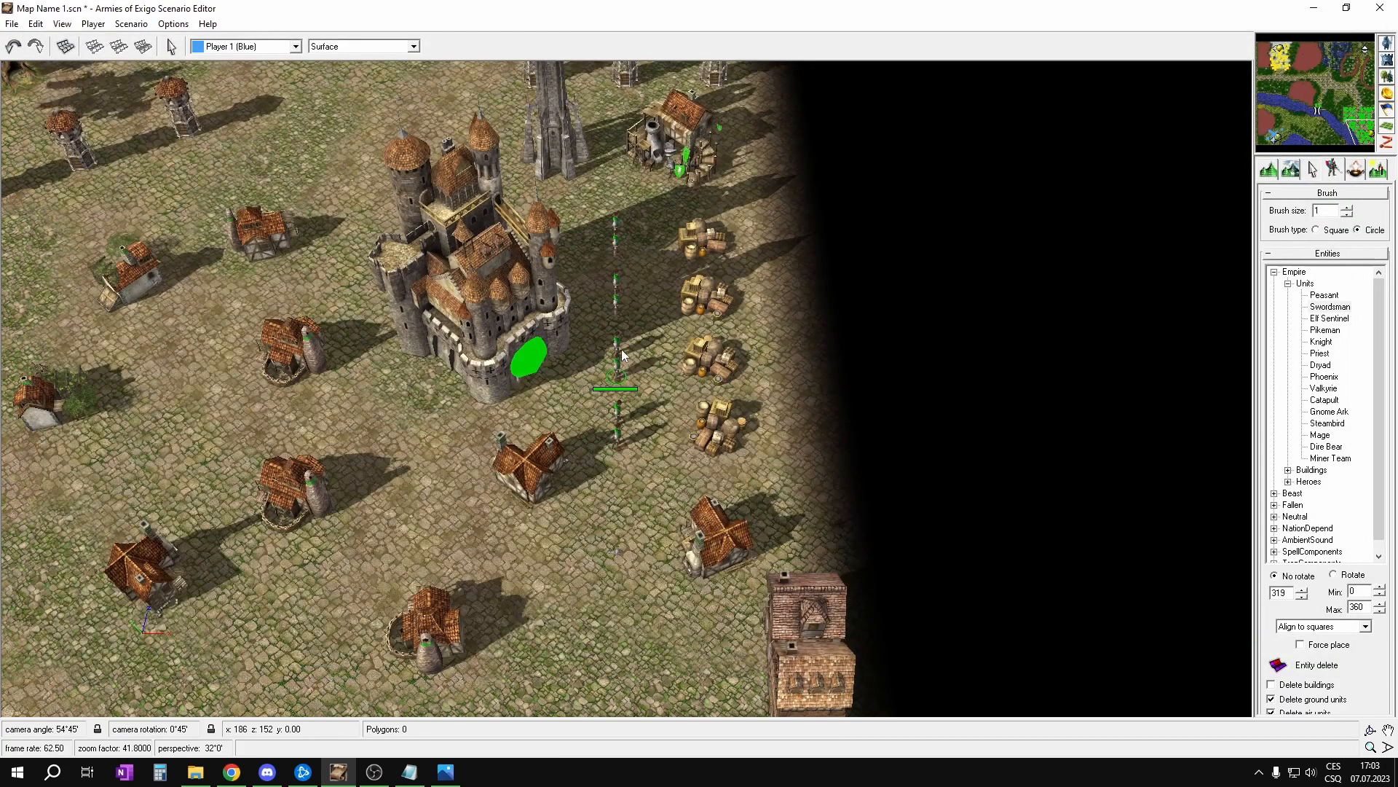
left_click(704, 384)
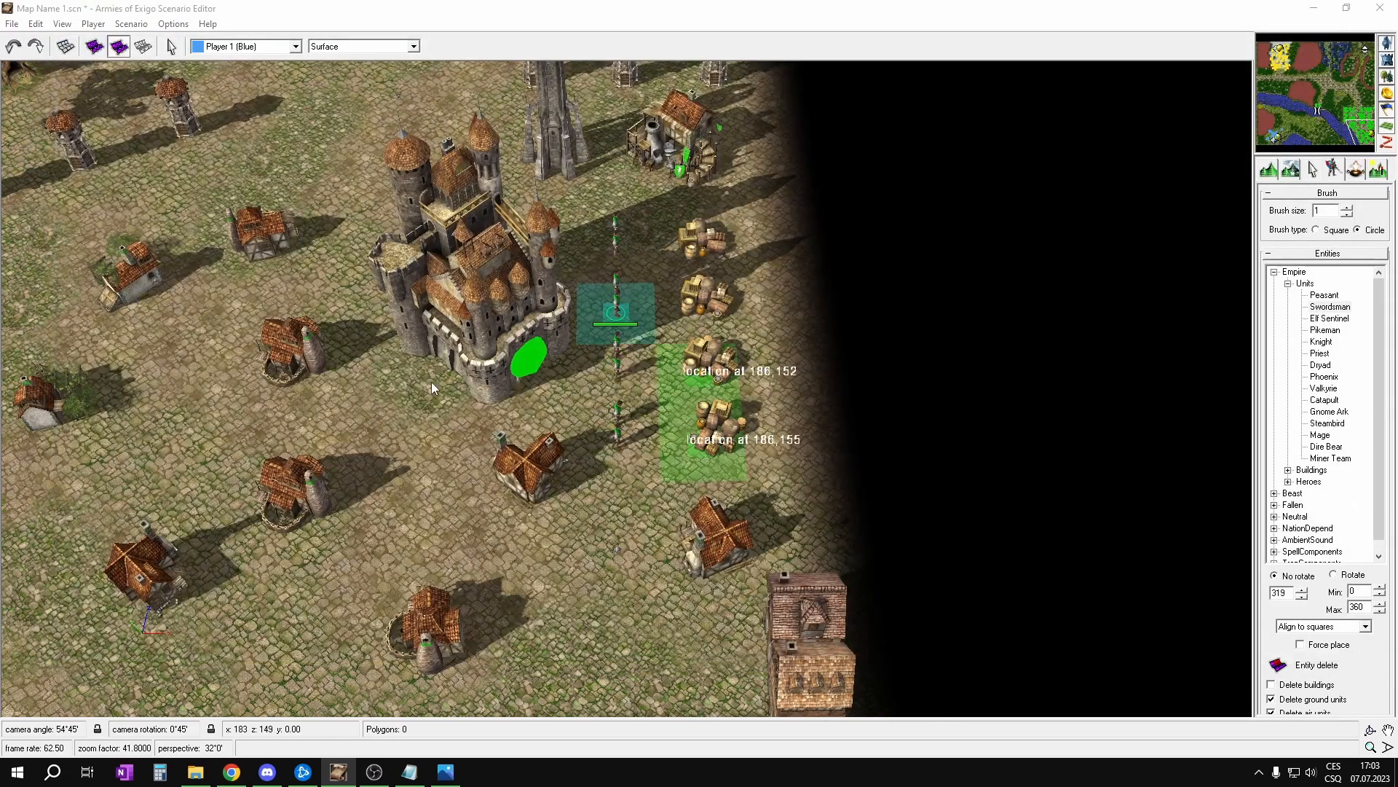
left_click(707, 420)
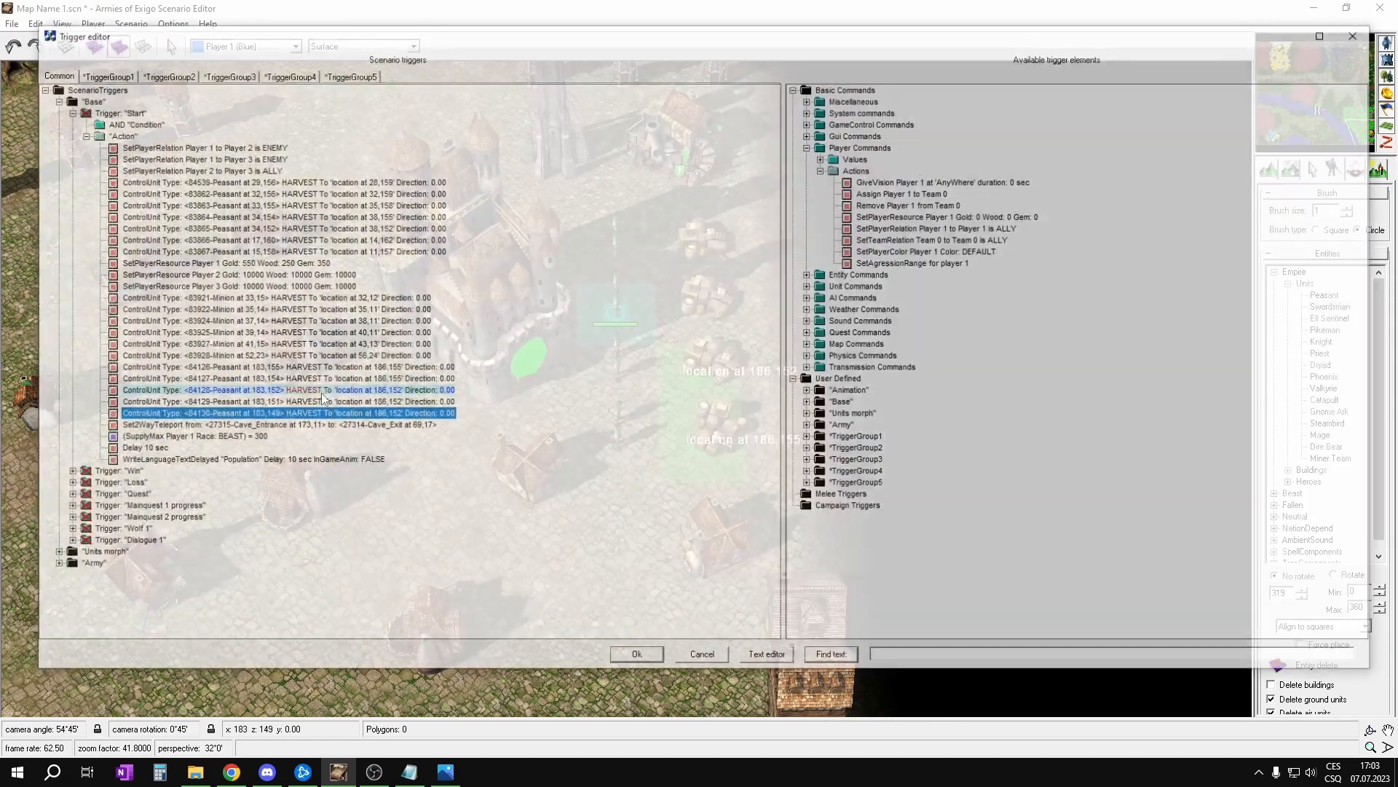
left_click(384, 415)
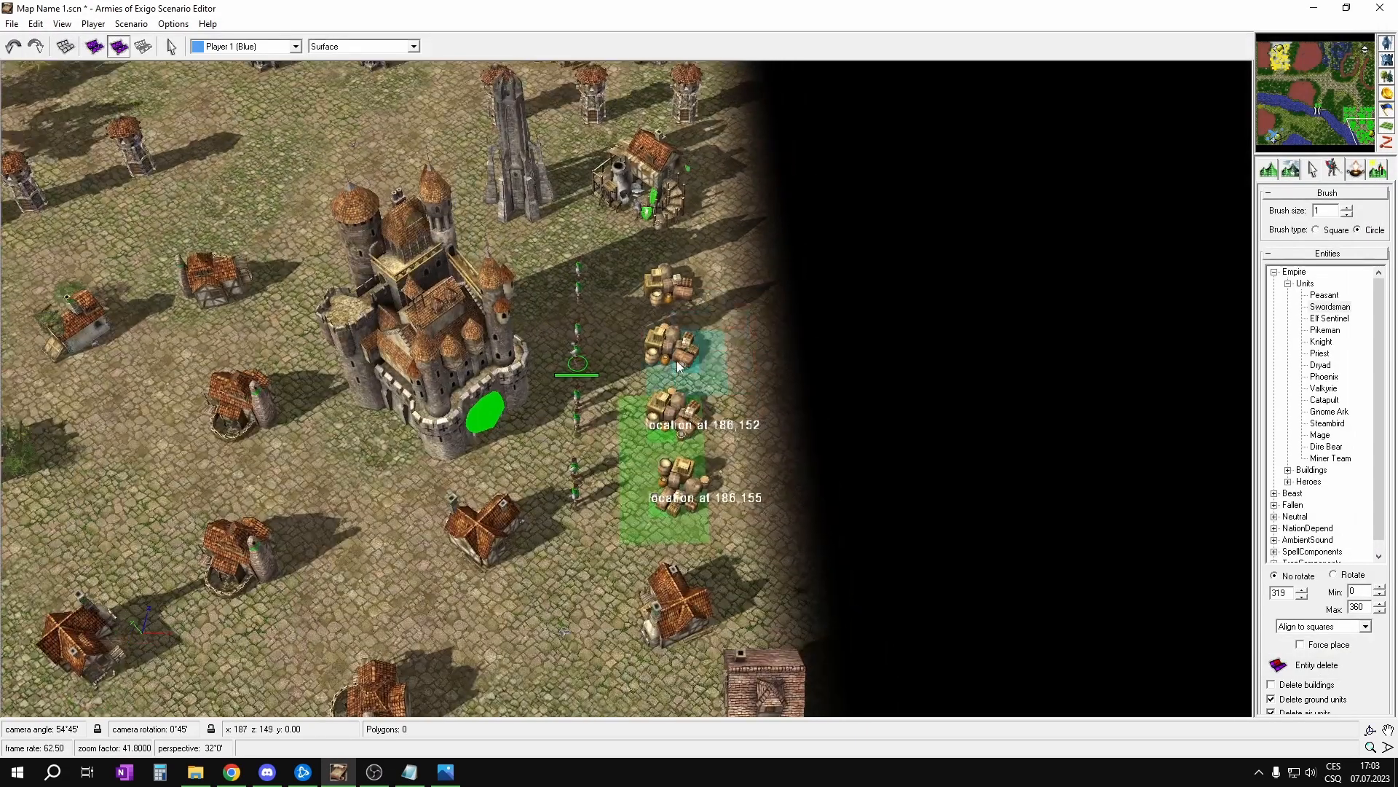
left_click(487, 415)
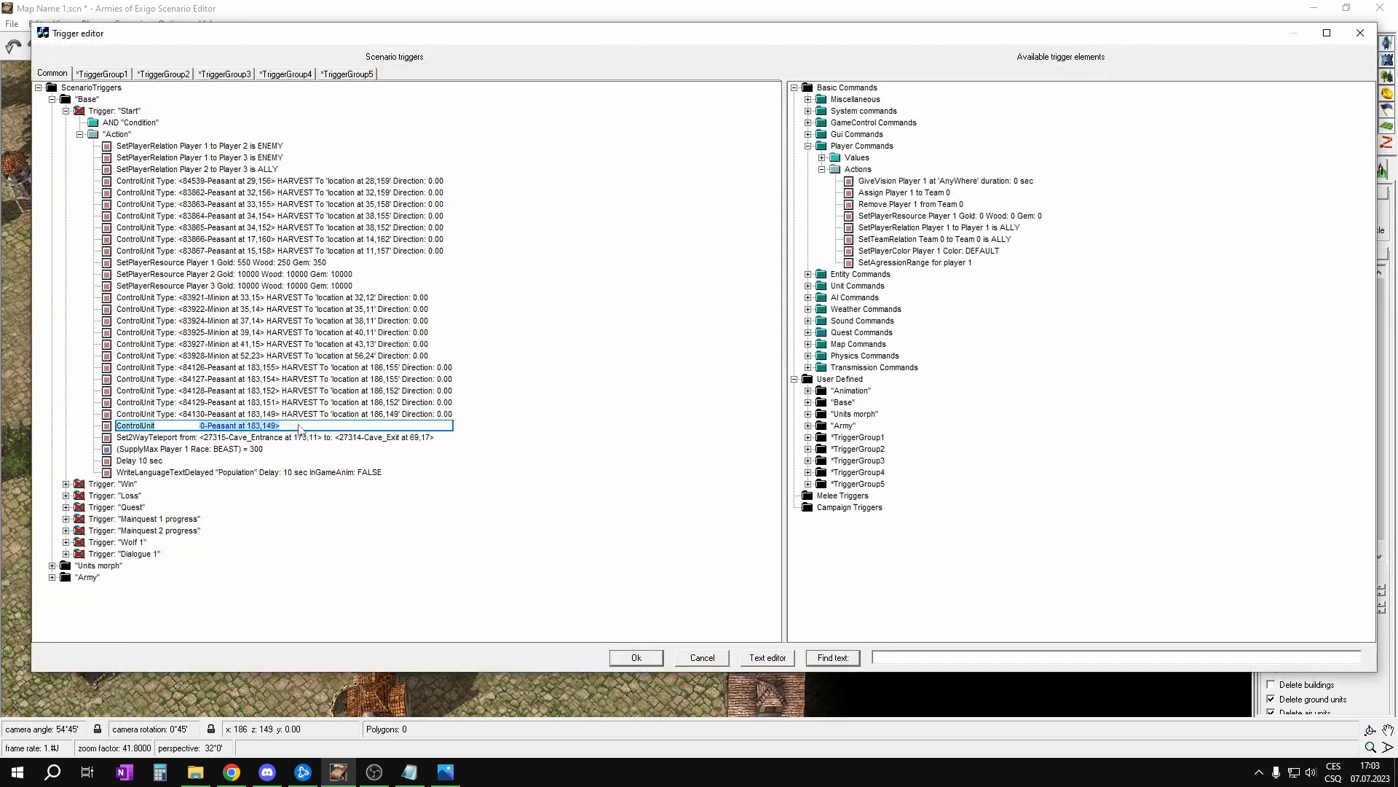
Step: Add harvest actions sending the Peasant at 183,148 to the location at 186,149 and the Peasant at 183,146 to the location at 186,146
left_click(271, 428)
left_click(575, 327)
key("ctrl+c")
key("ctrl+v")
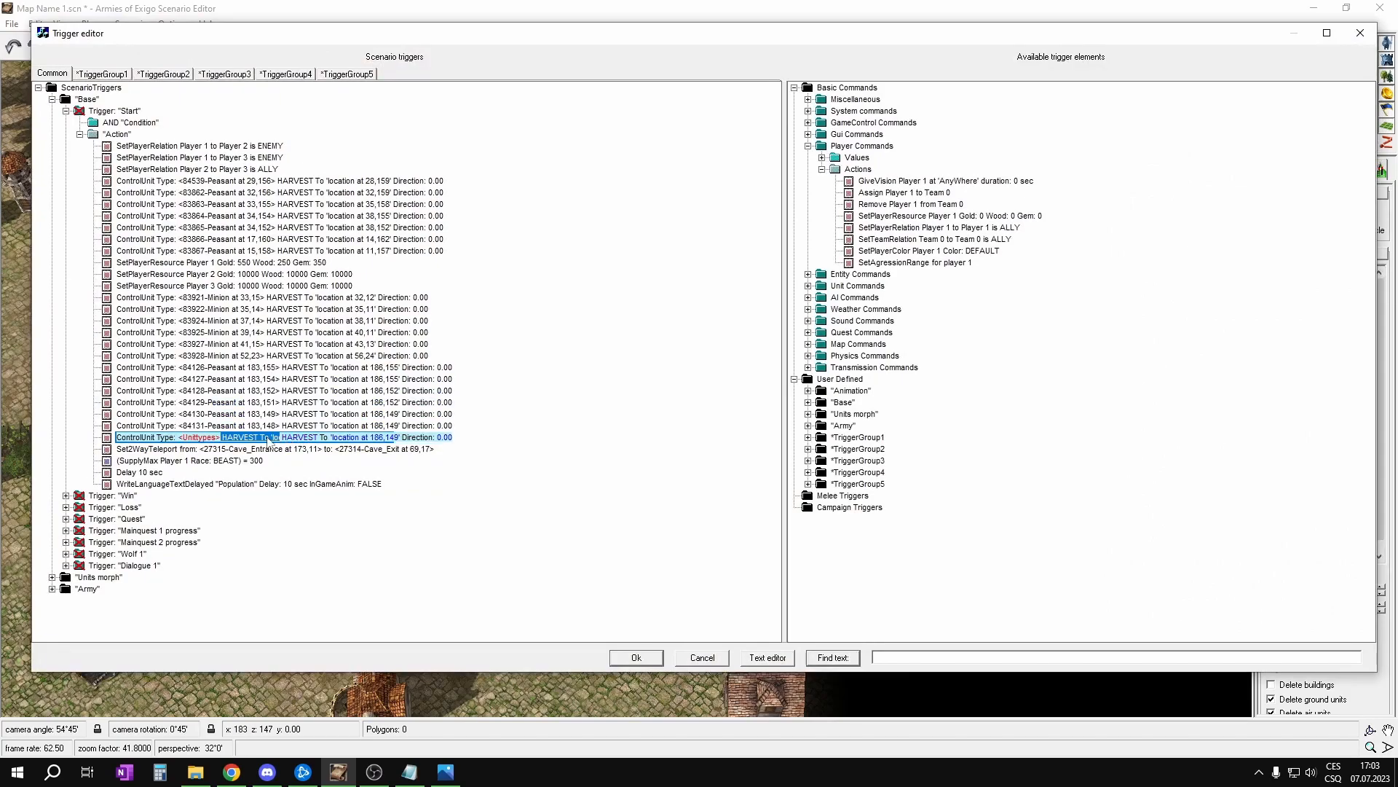
left_click(272, 439)
left_click(588, 303)
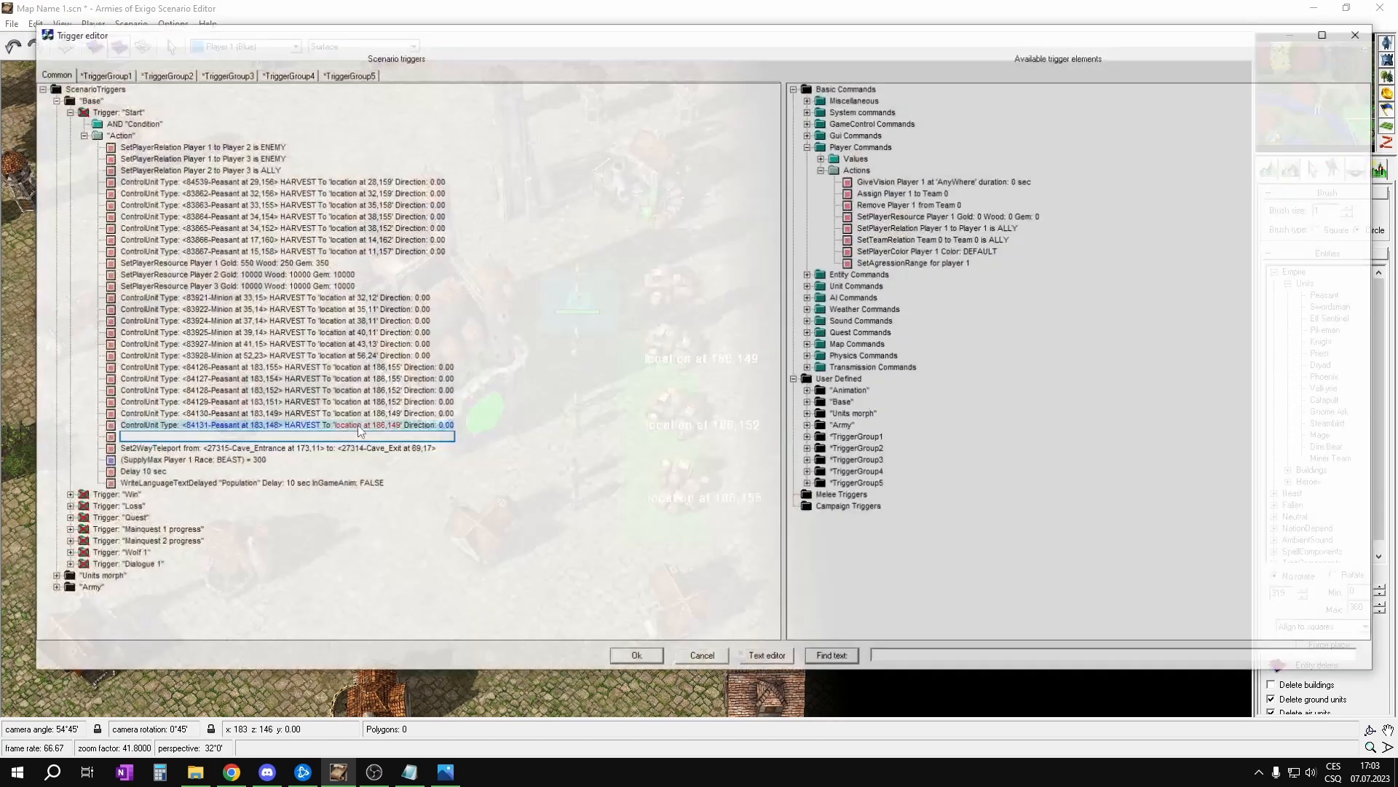
left_click(384, 439)
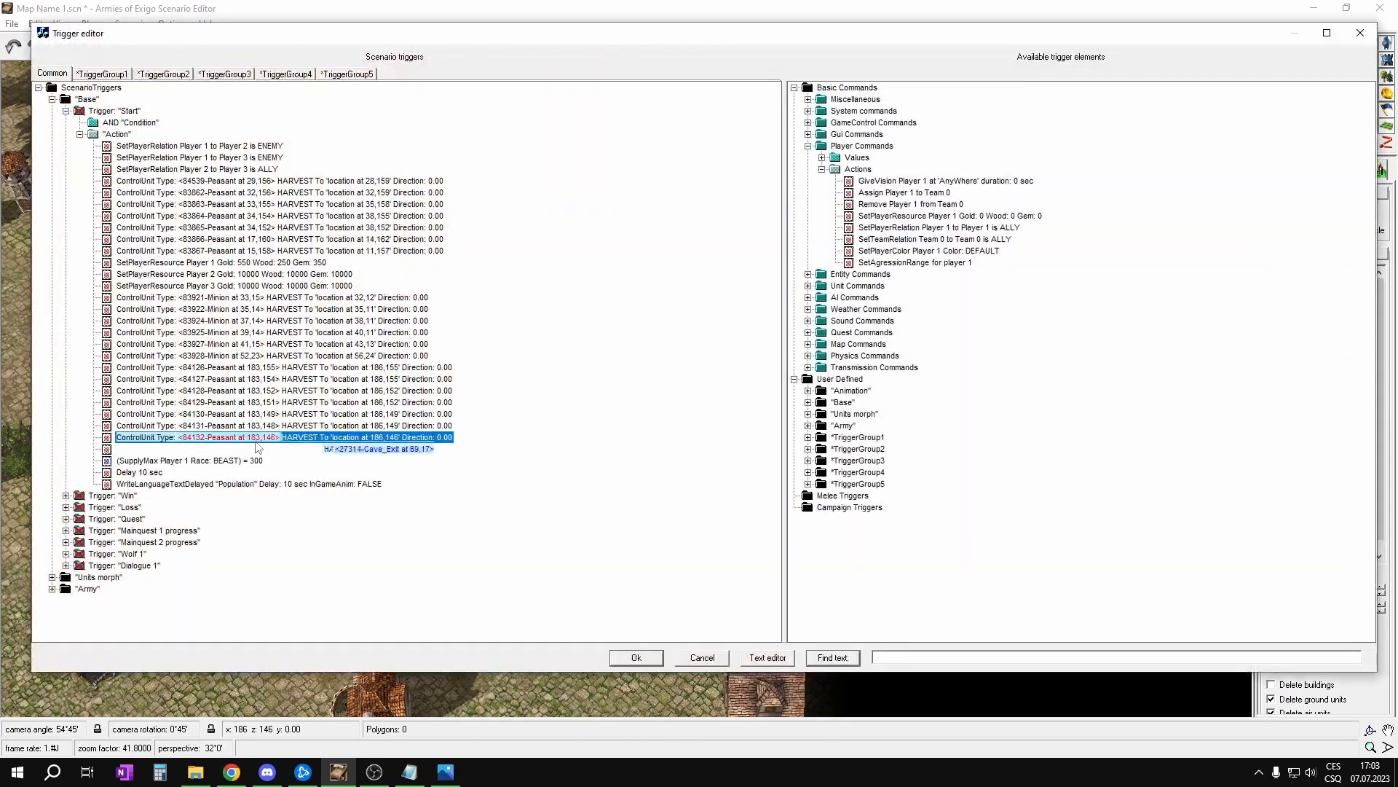
Step: Duplicate the last Peasant harvest action and assign the Peasant at 183,145 to the copy, targeting the location at 186,146
key("ctrl+c")
key("ctrl+v")
left_click(271, 451)
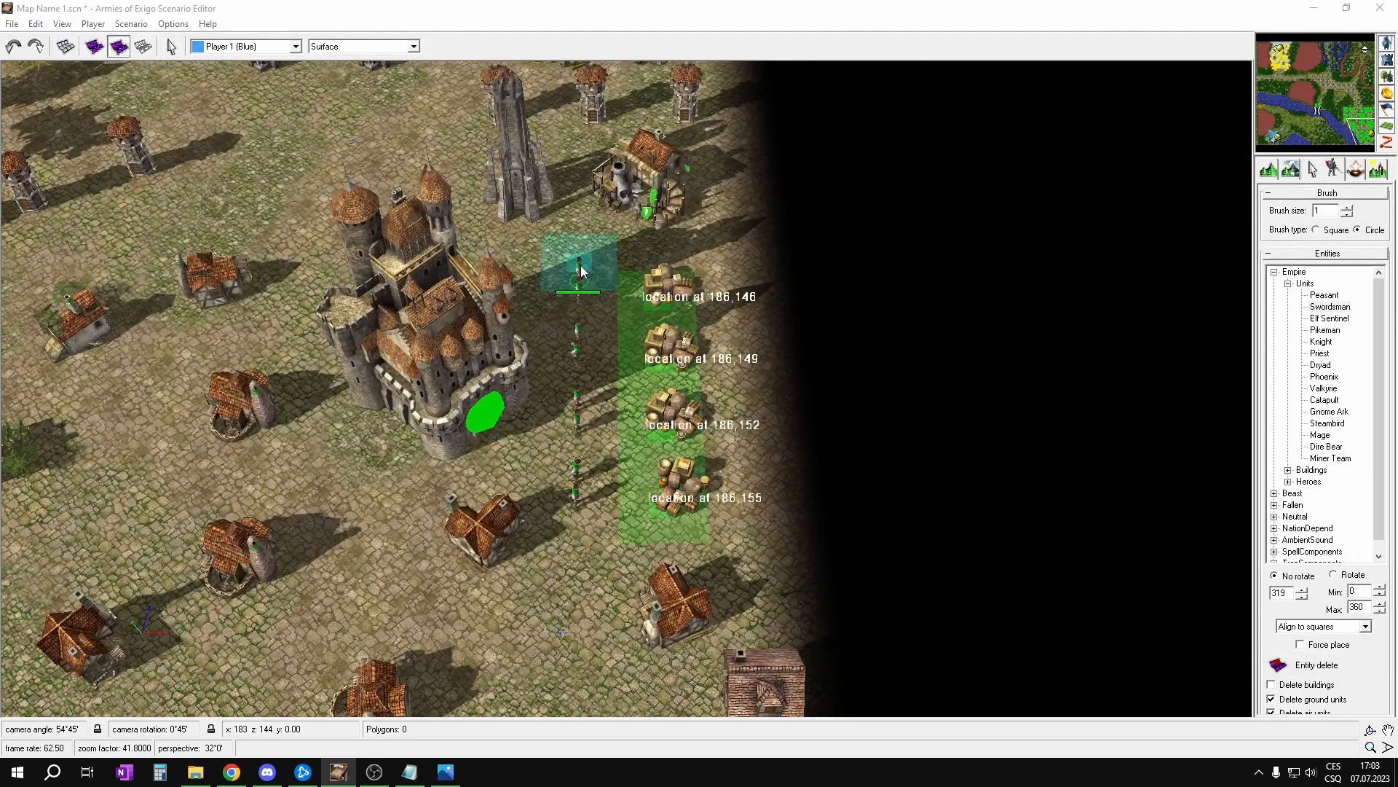
left_click(428, 507)
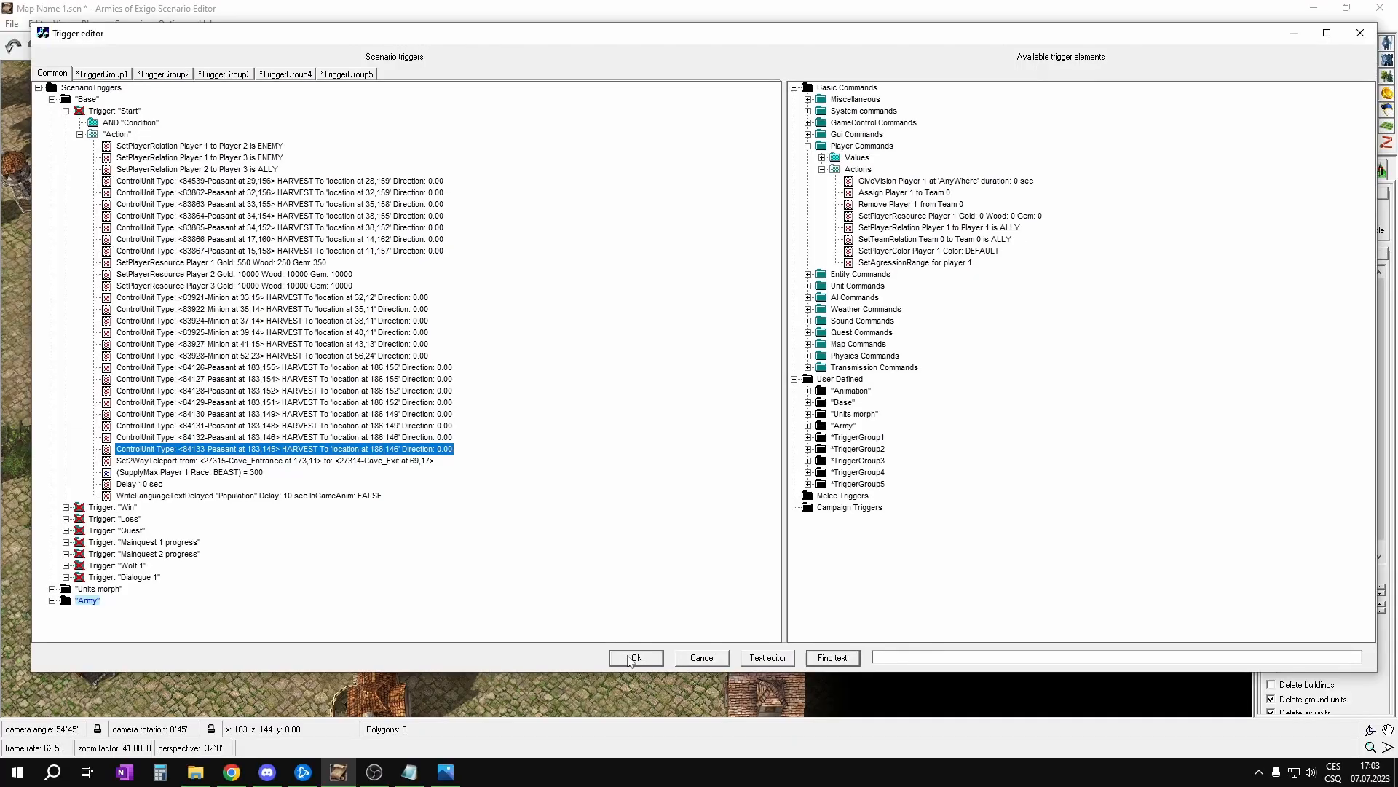
Step: Accept the trigger changes, save the scenario and return to the blue player's base
left_click(634, 658)
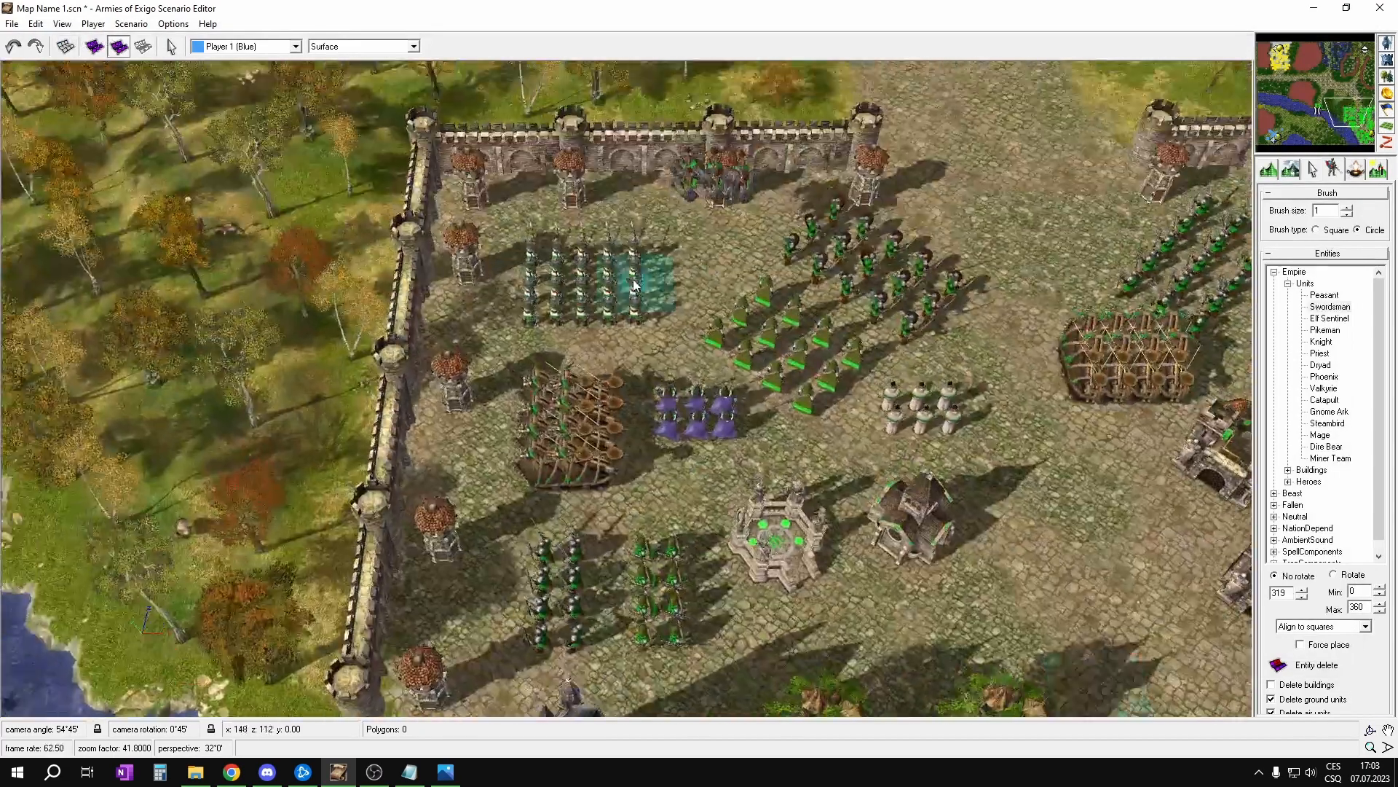
key("ctrl+s")
left_click(1274, 137)
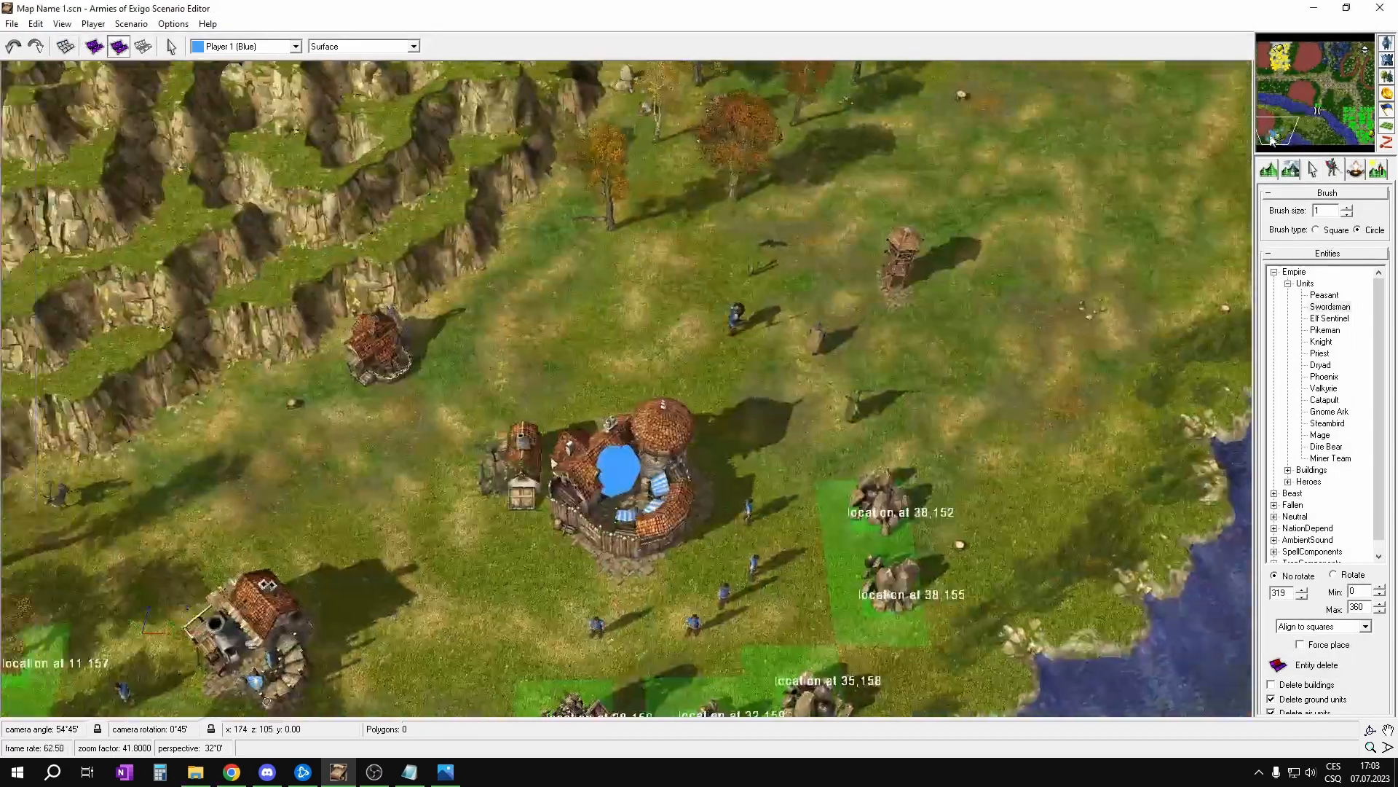
Step: Reopen the triggers and set Player 1's starting resources to 300 Gold and 150 Wood
key("ctrl+t")
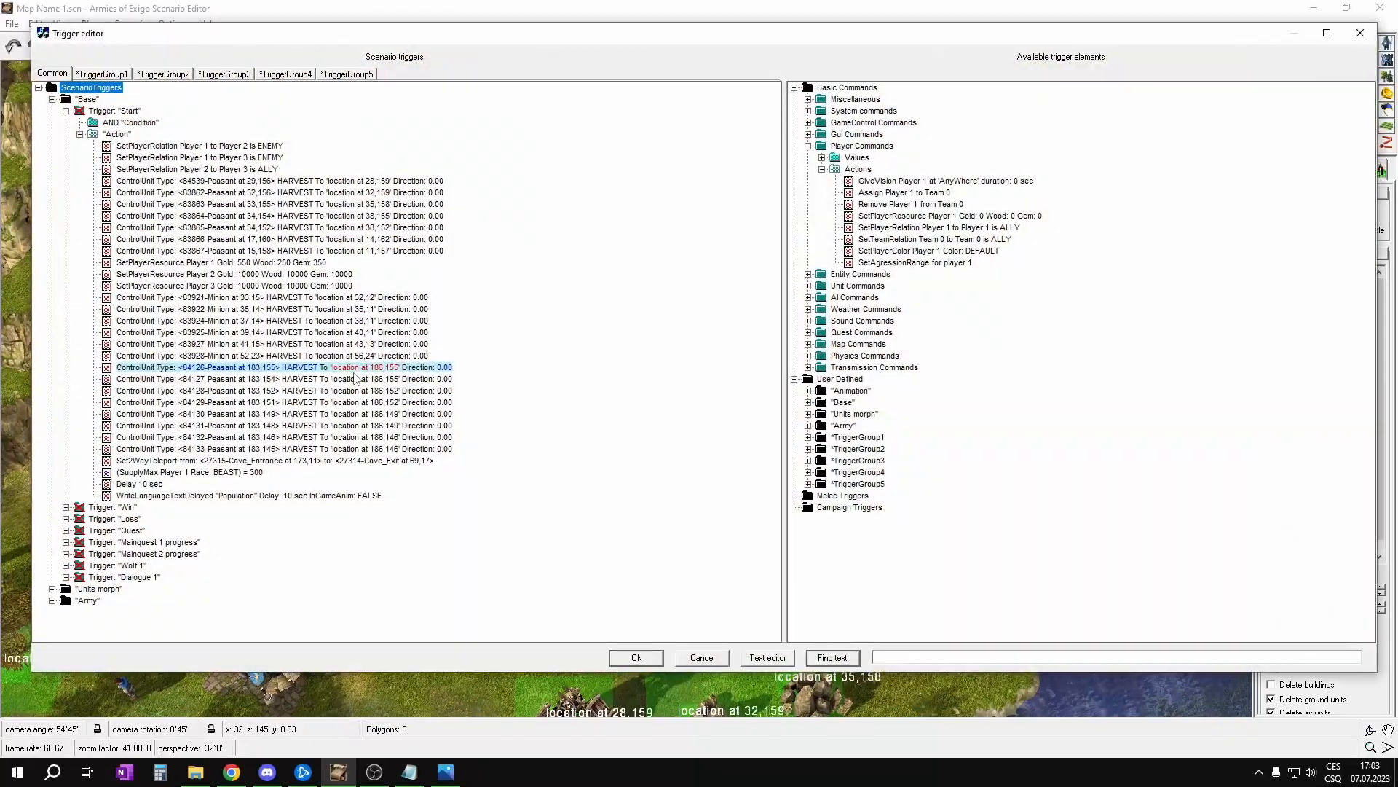
left_click(151, 263)
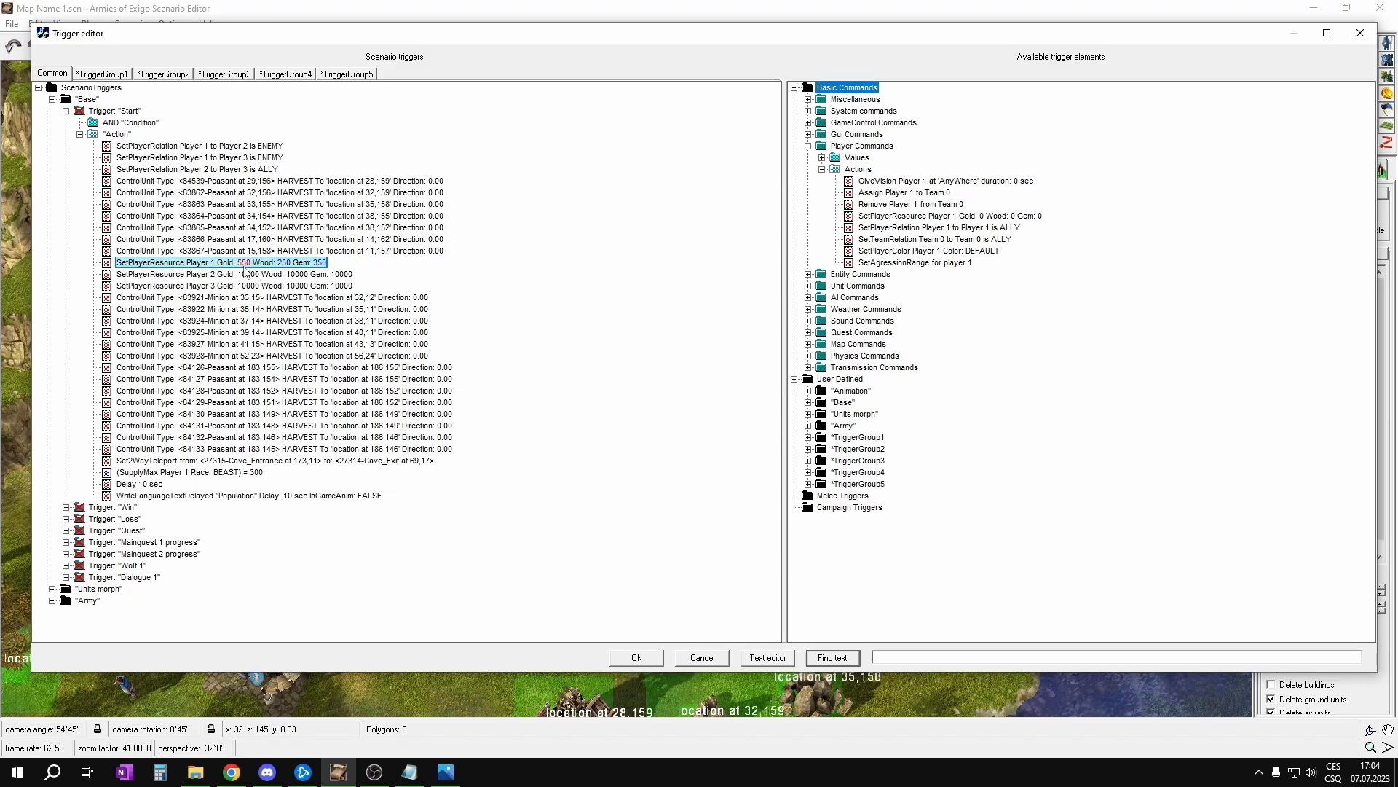
left_click(245, 263)
type("300")
key("Return")
left_click(285, 263)
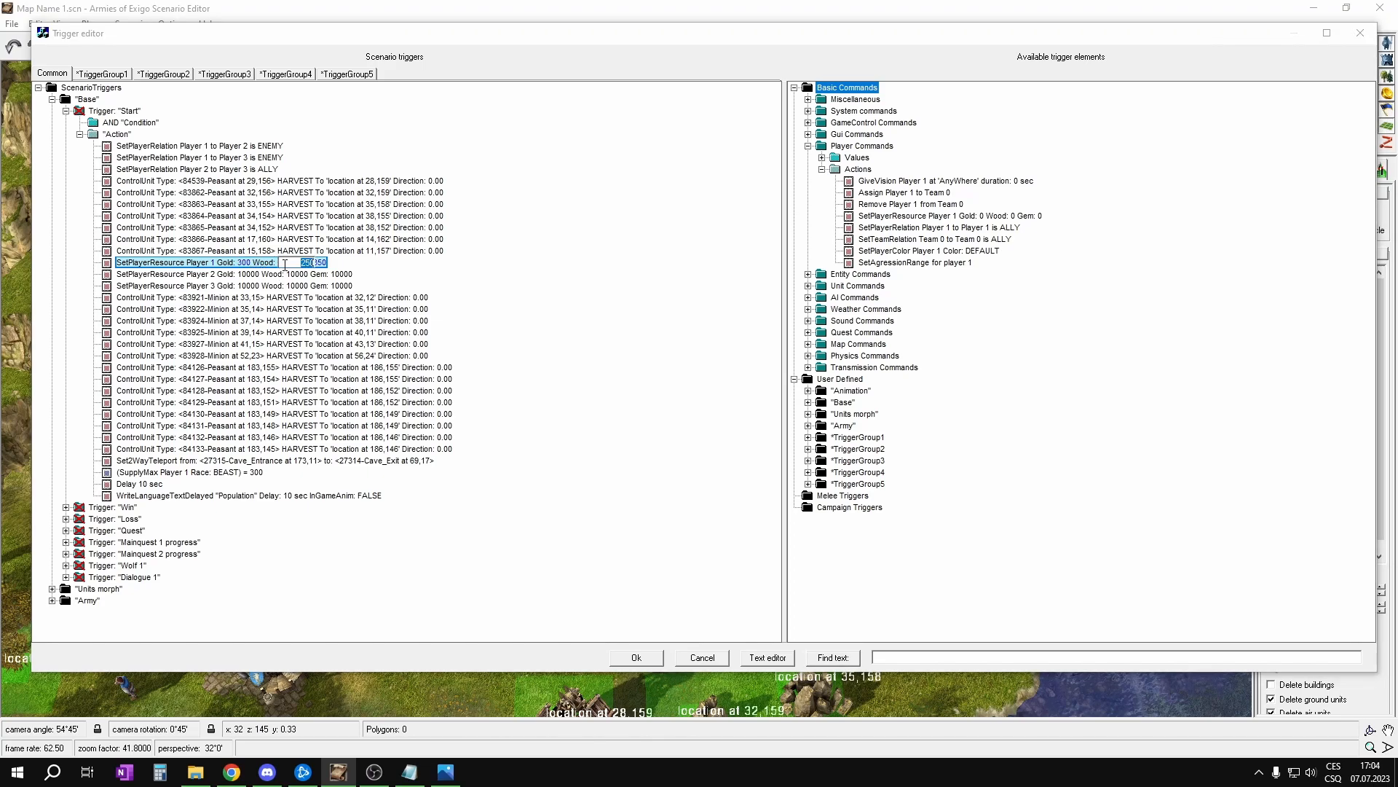
type("150")
key("Return")
Step: Try Gem values of 200 and 120 in Player 1's starting resources, and settle on 100
left_click(323, 263)
type("200")
key("Return")
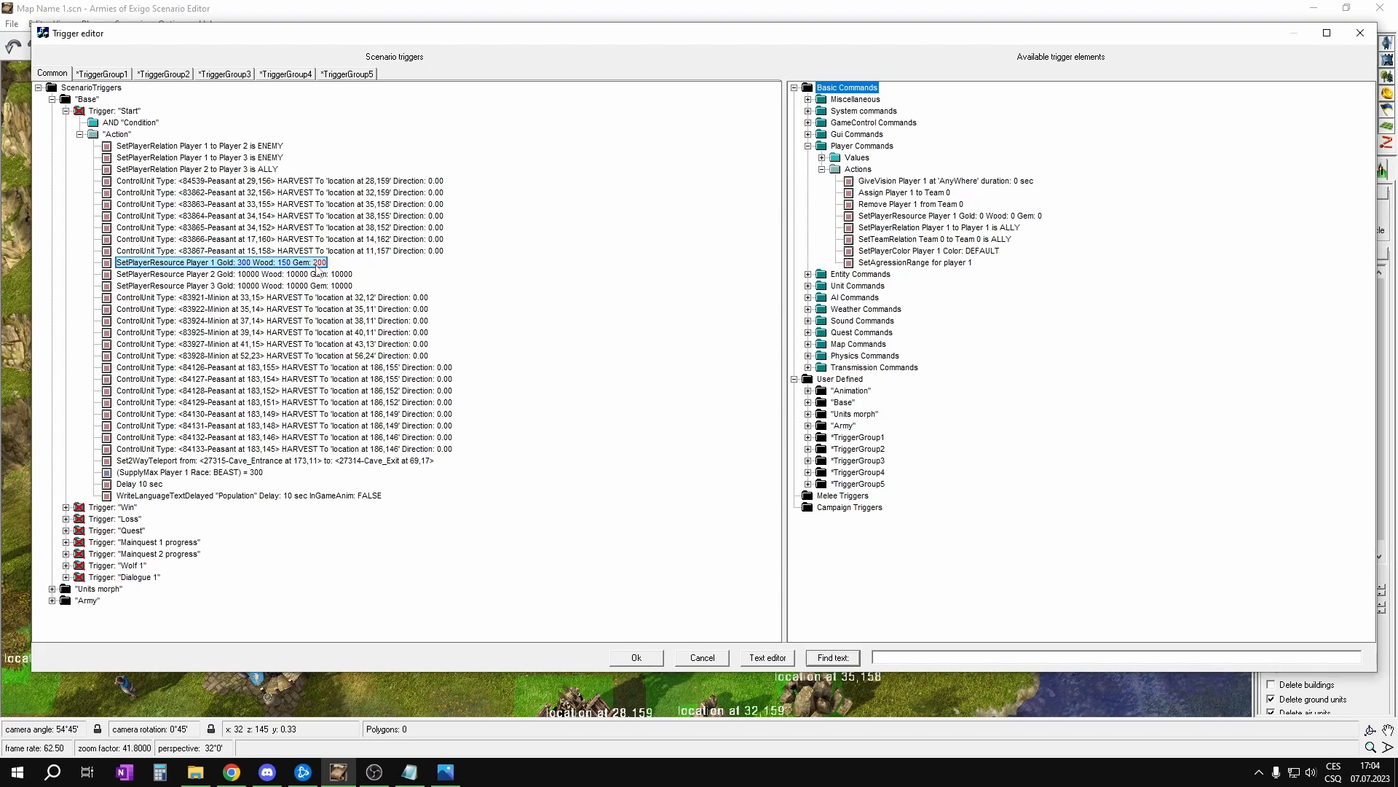
left_click(323, 262)
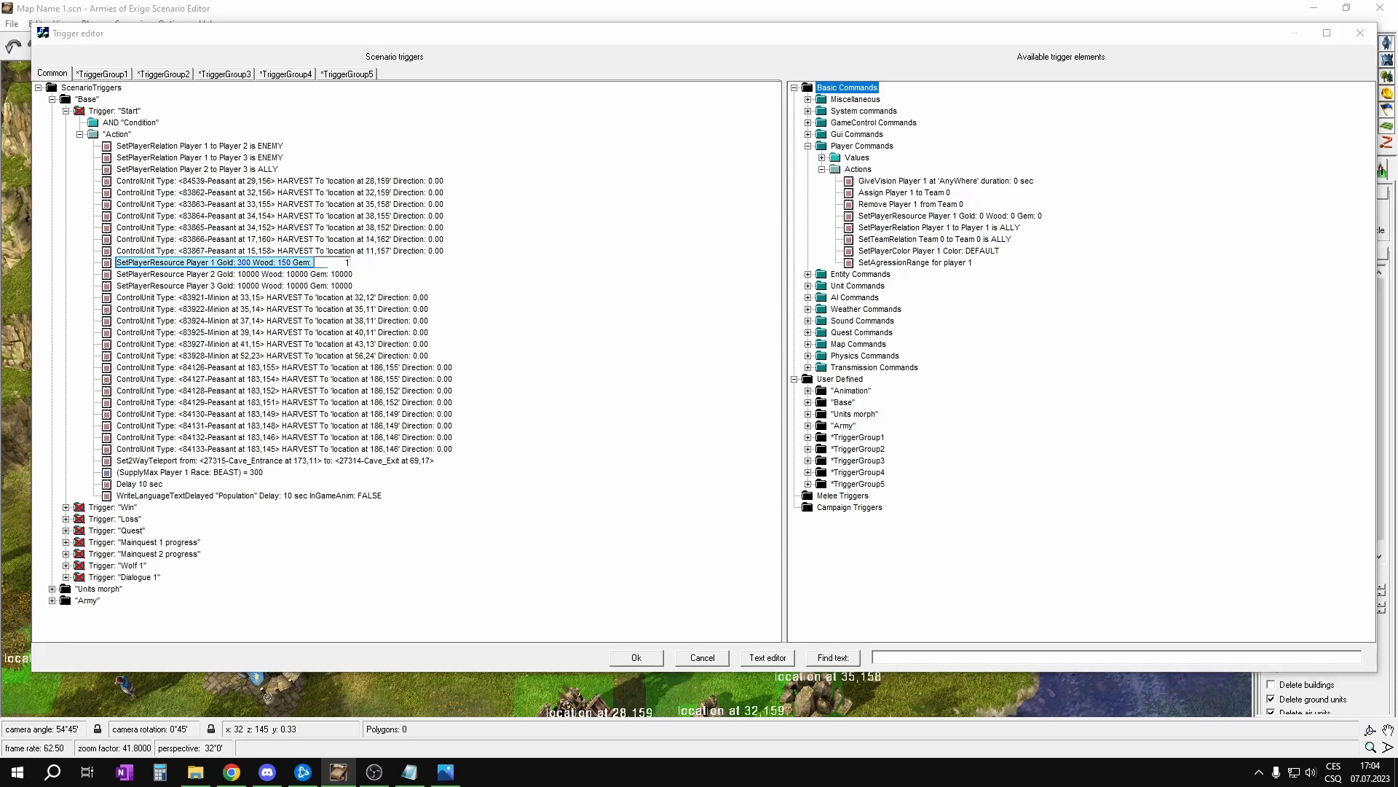
key("Return")
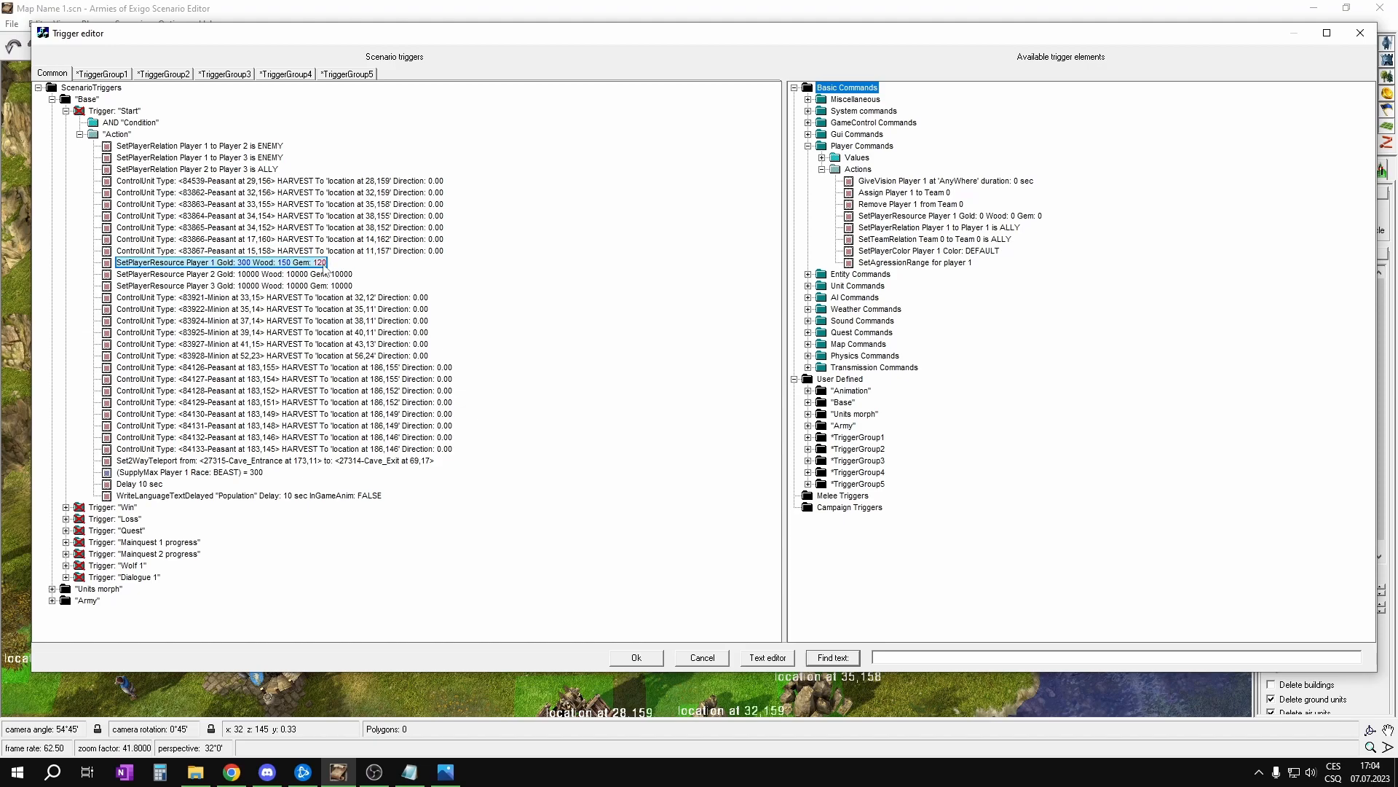
left_click(322, 262)
key("Return")
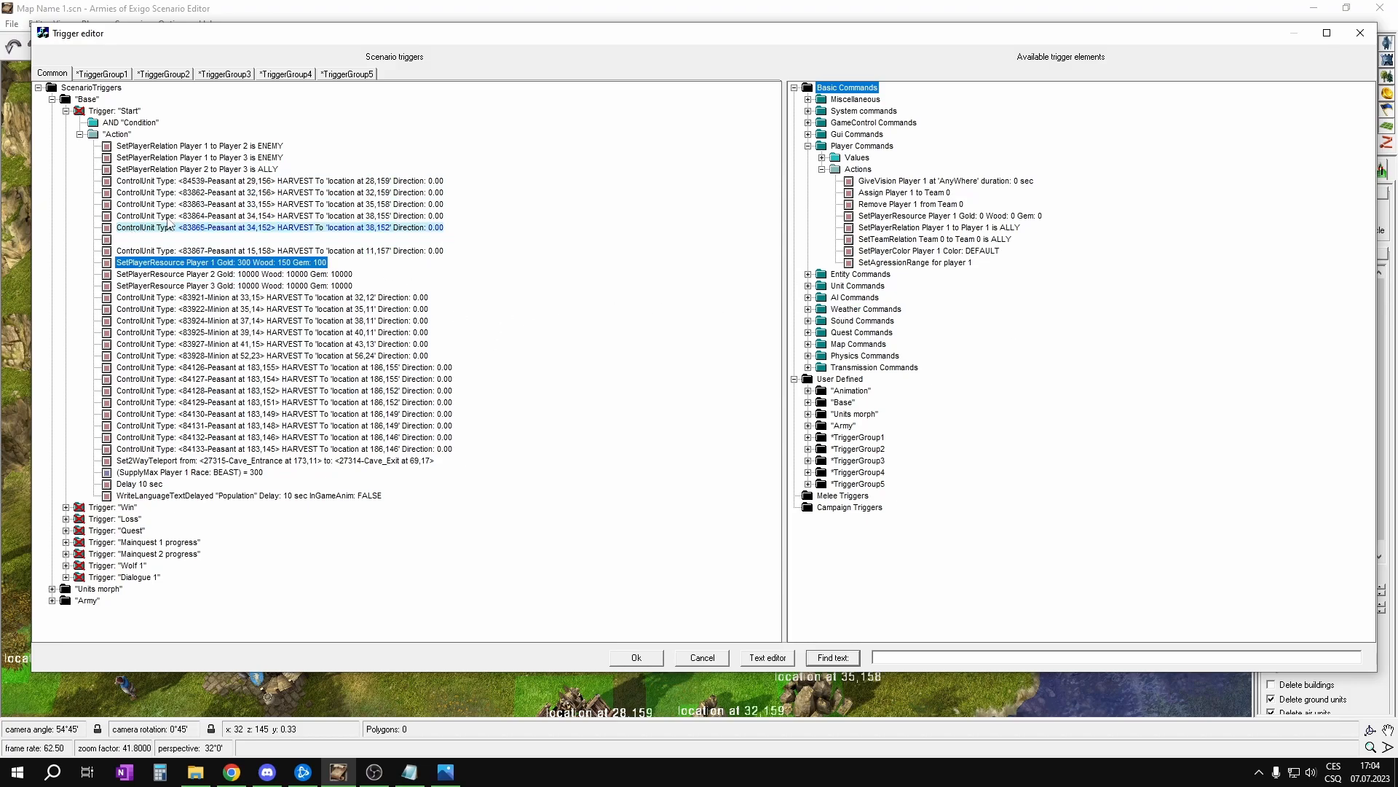
Step: Locate the ControlUnit action among the unit commands and the Set2WayTeleport action among the entity commands
left_click(809, 286)
left_click(821, 309)
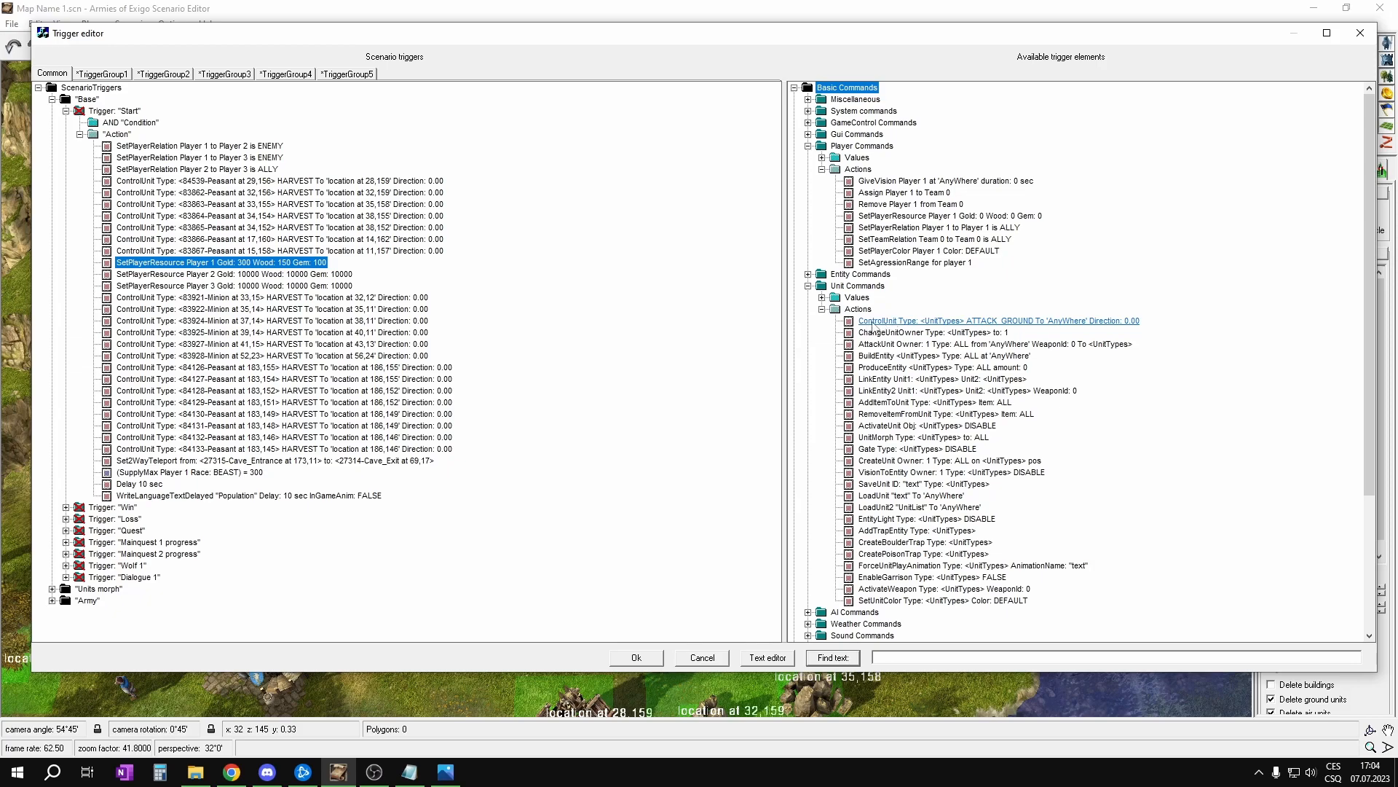
left_click_drag(997, 329, 315, 211)
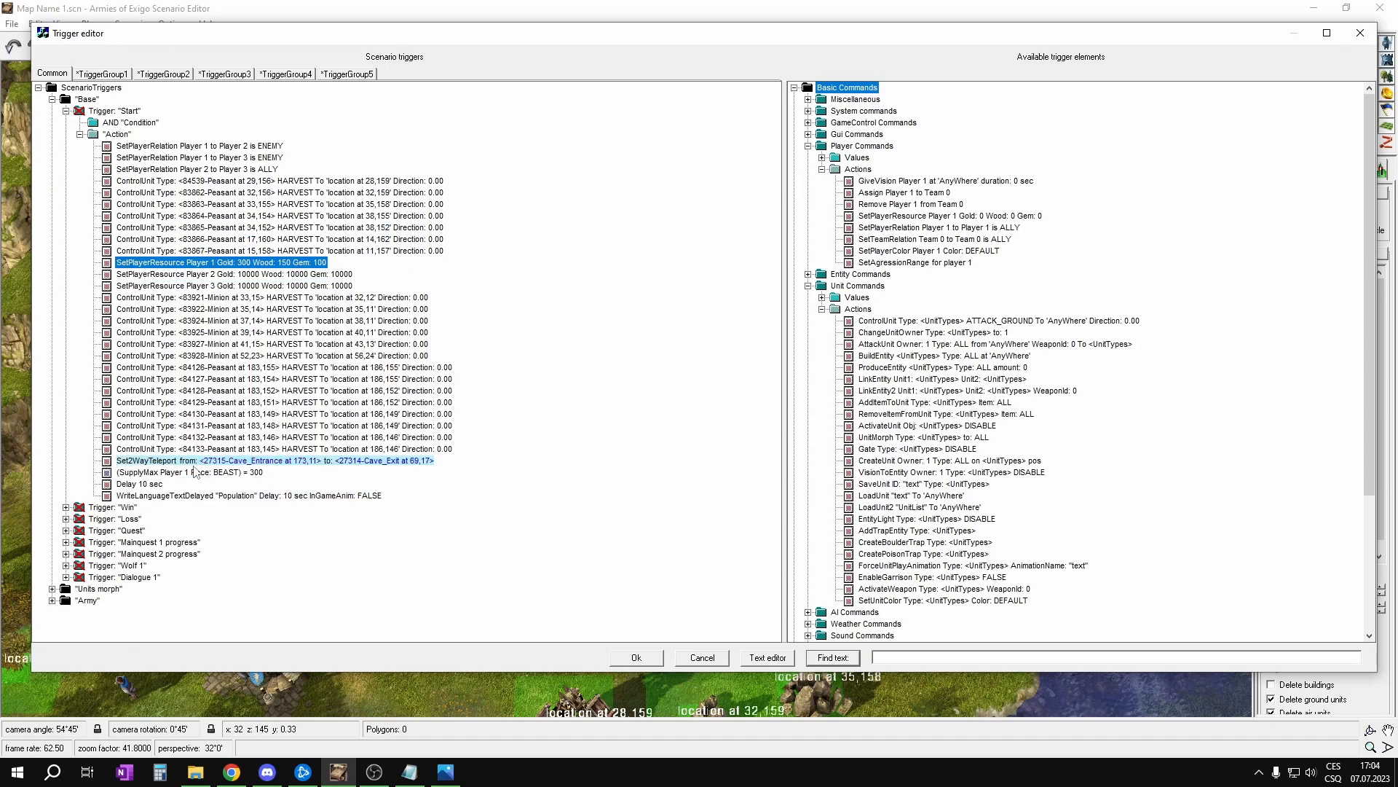
left_click(808, 274)
left_click(822, 298)
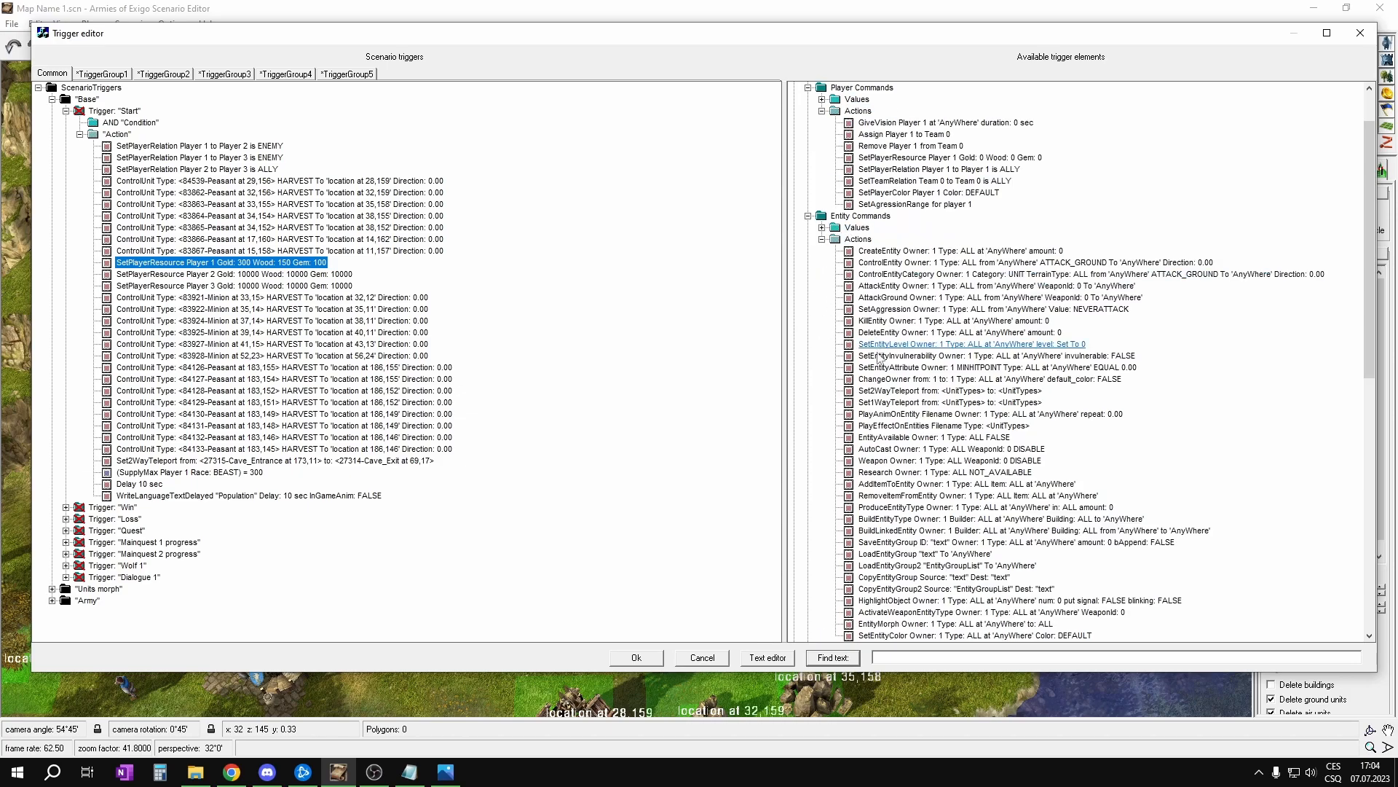
scroll(852, 247, "down", 1)
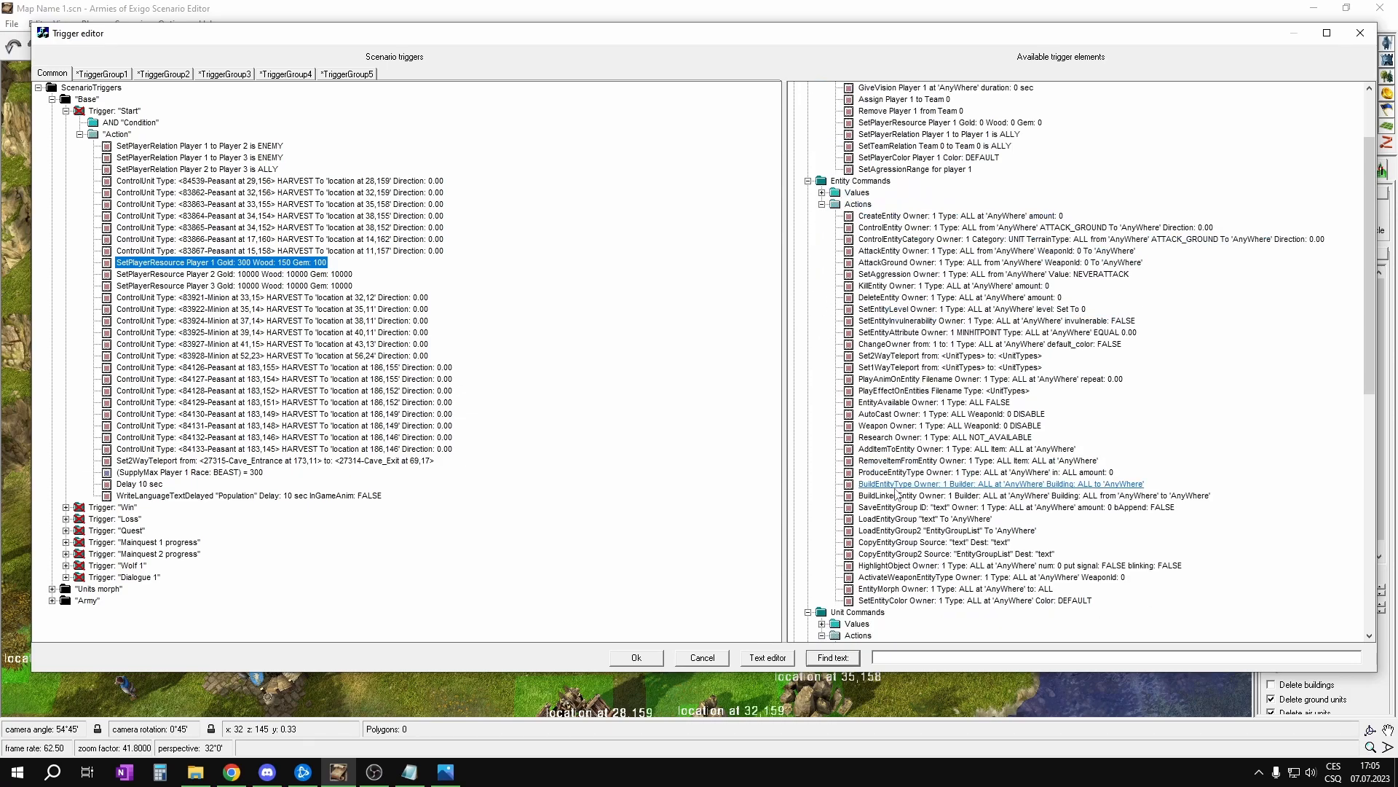
scroll(886, 363, "down", 1)
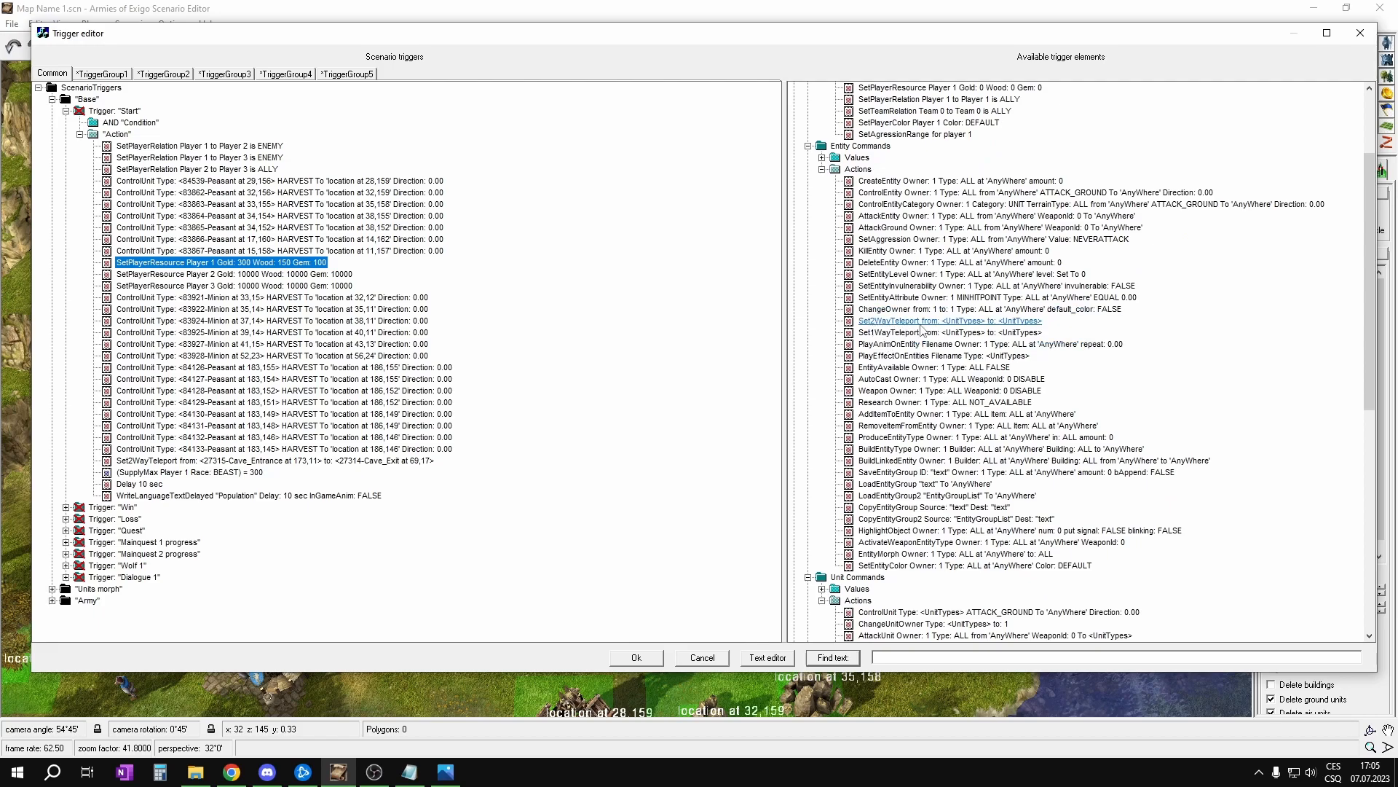
left_click_drag(931, 327, 153, 466)
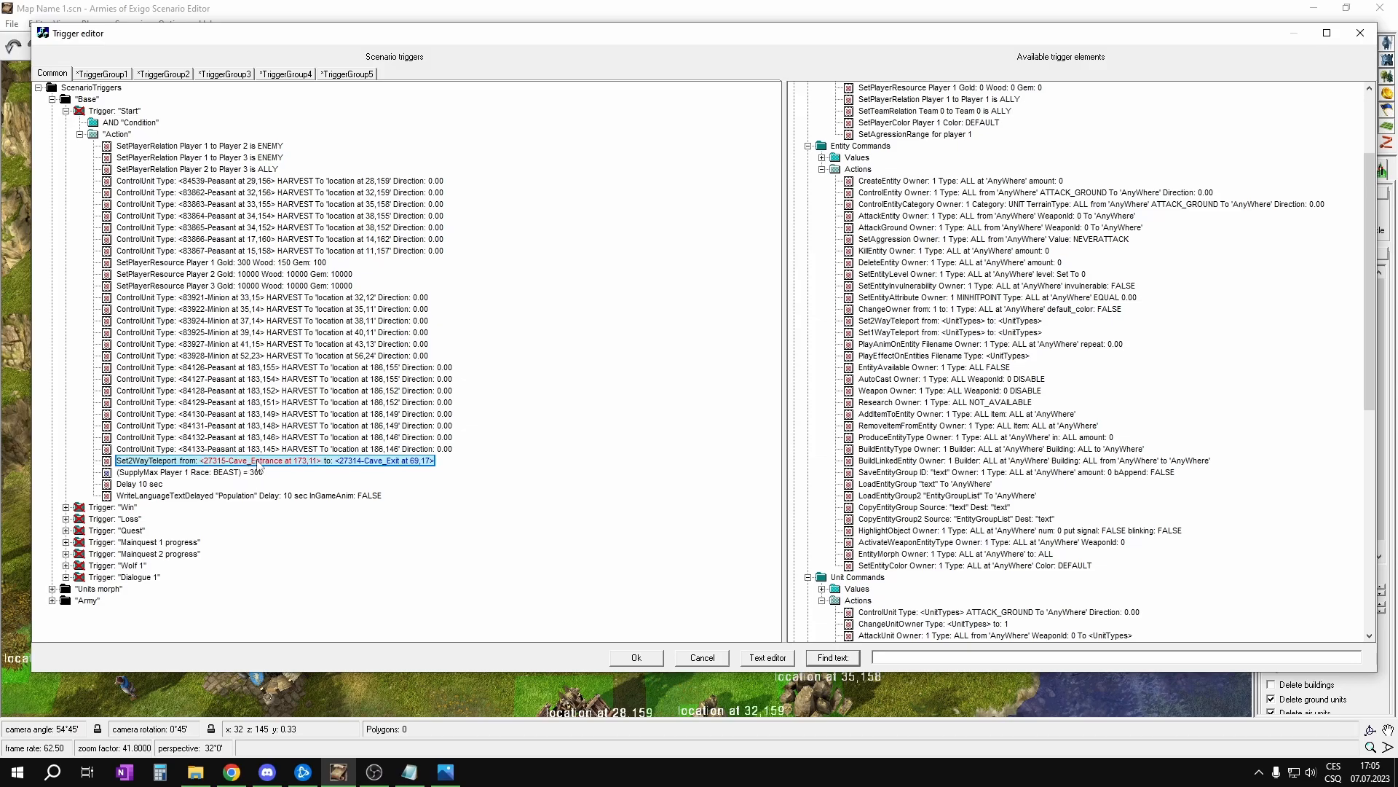
Step: Link the Set2WayTeleport action from the surface Cave_Entrance at 173,11 to the Cave_Exit at 69,17 on the cave level
key("Escape")
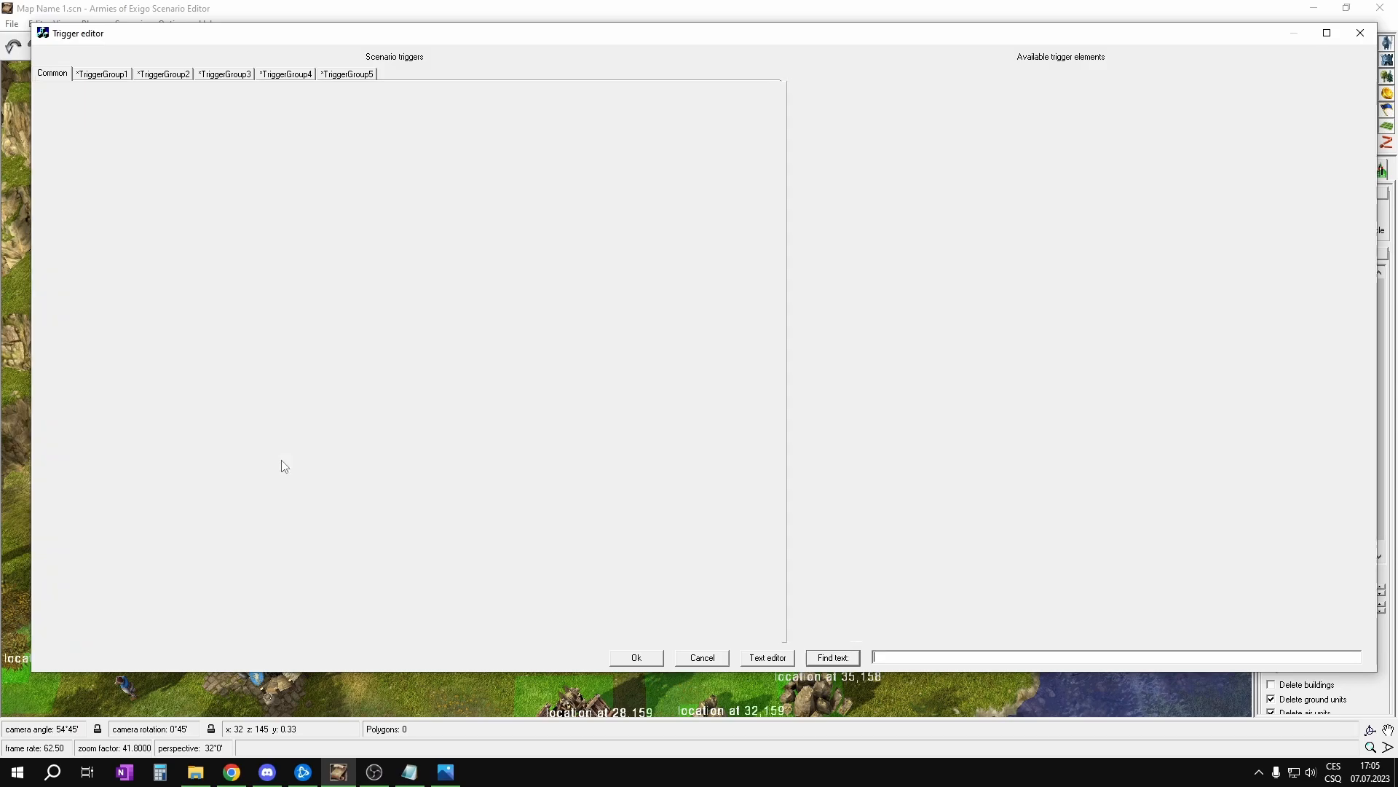
left_click_drag(1341, 68, 1357, 58)
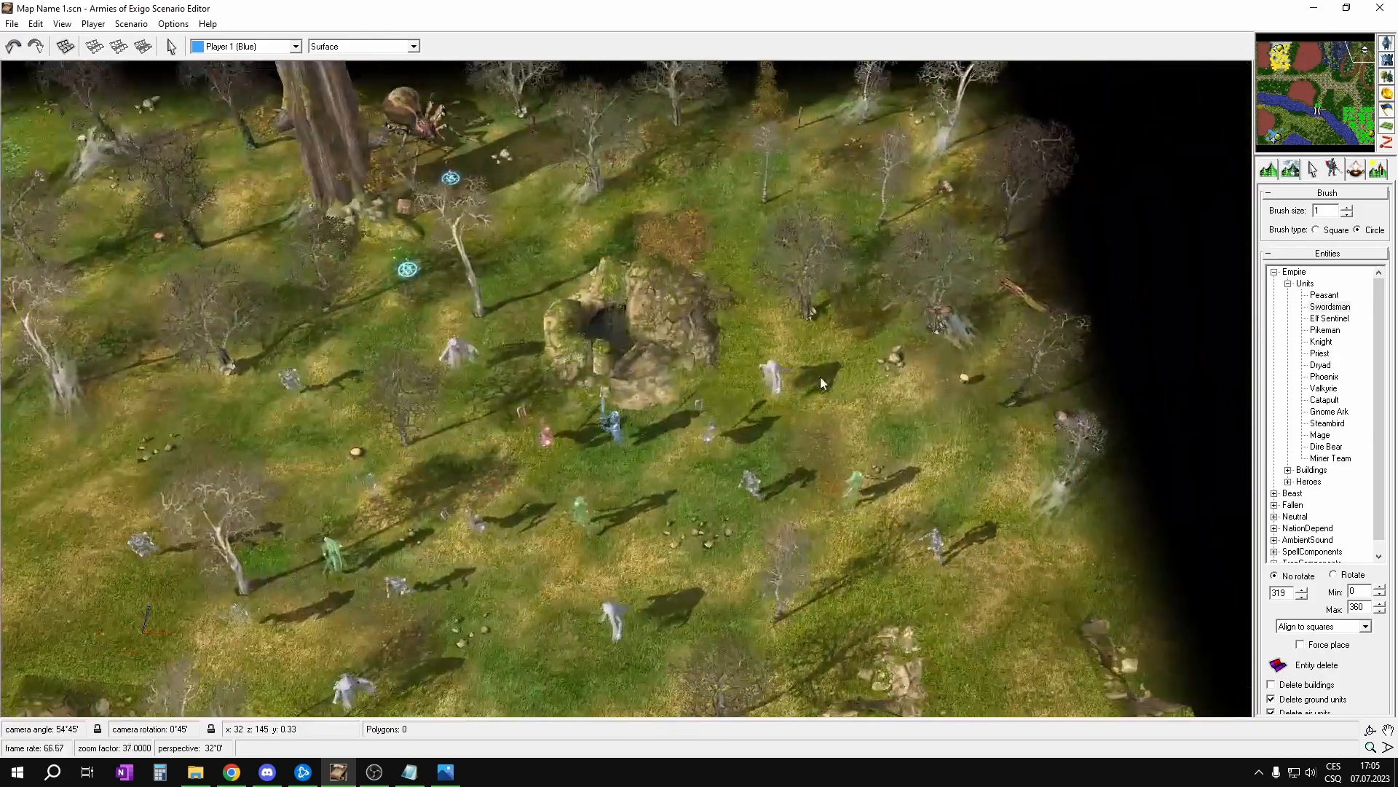
left_click(624, 332)
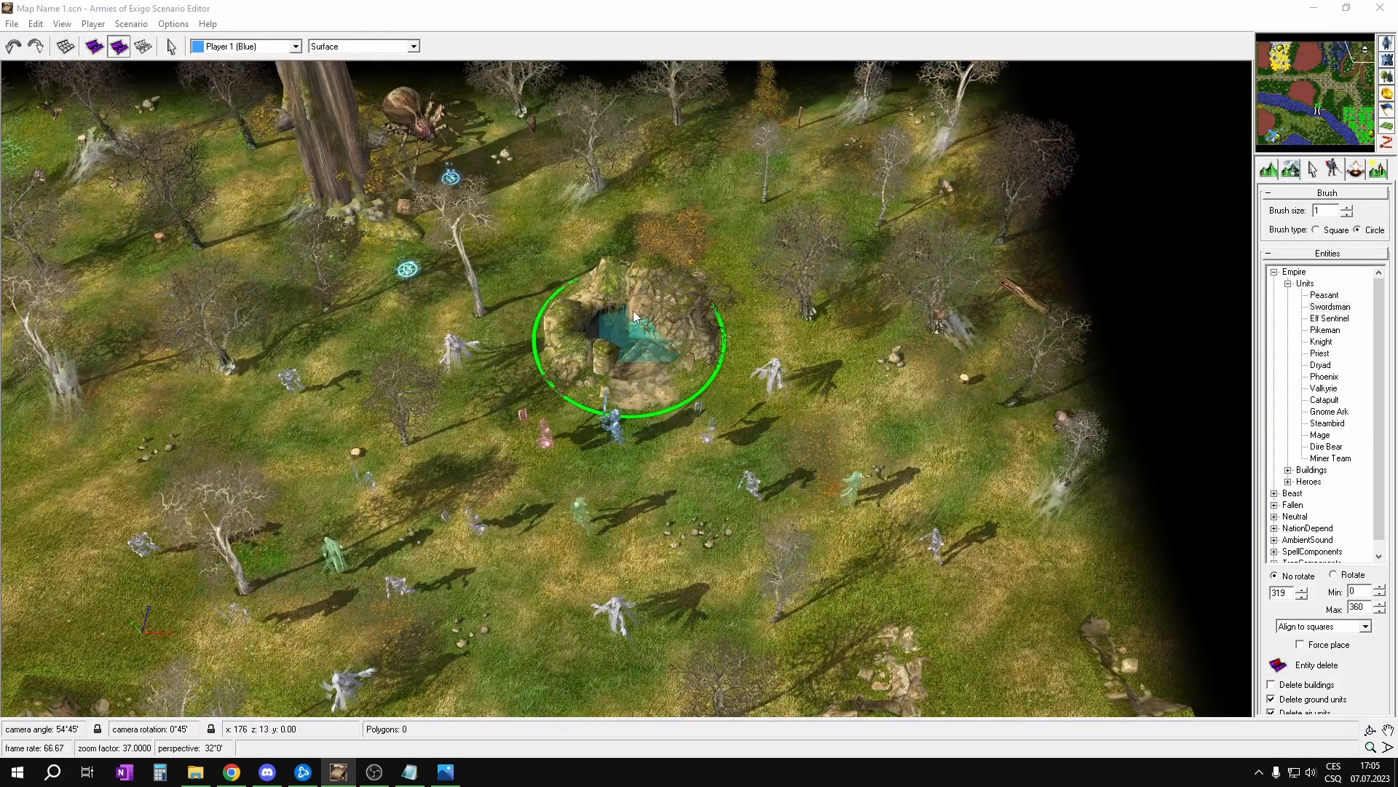
key("ctrl+t")
left_click(375, 463)
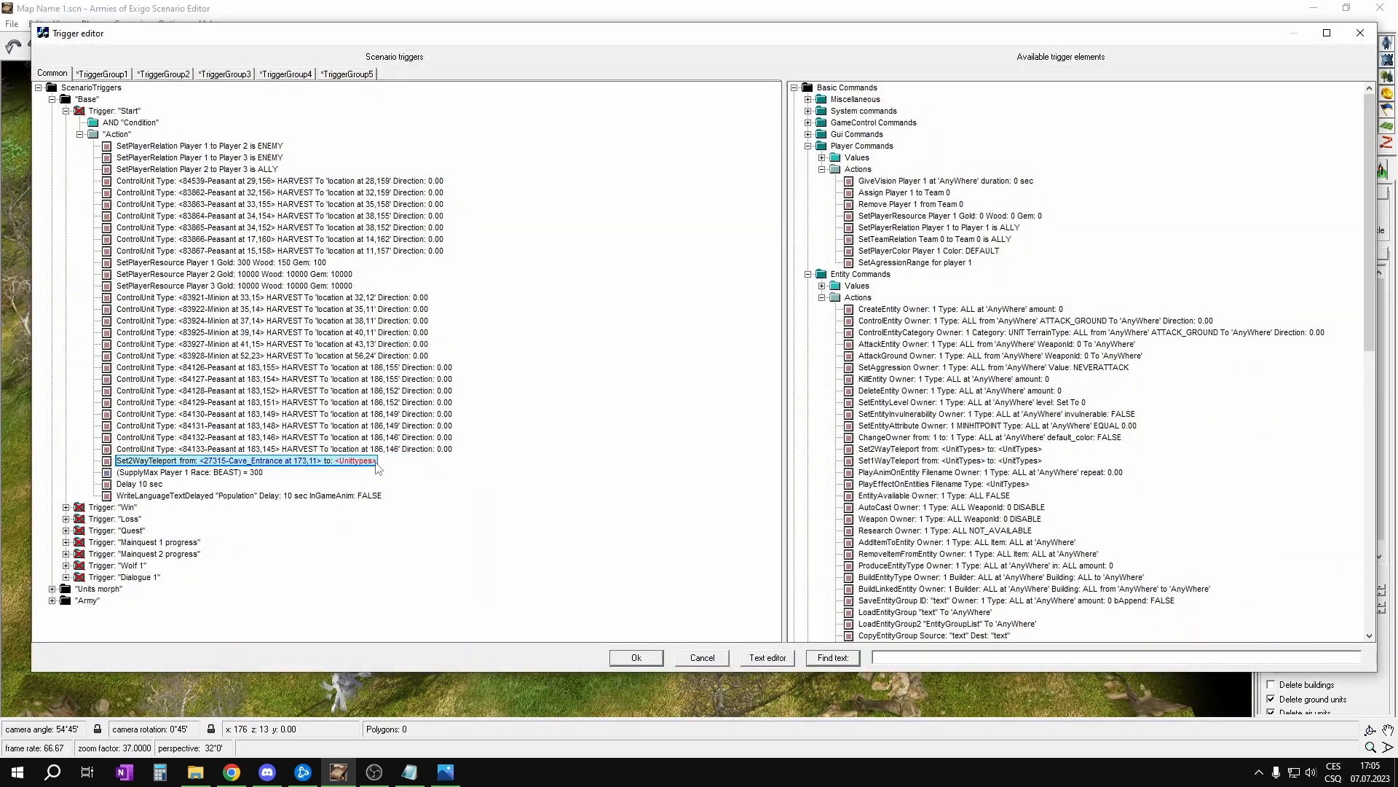
key("Tab")
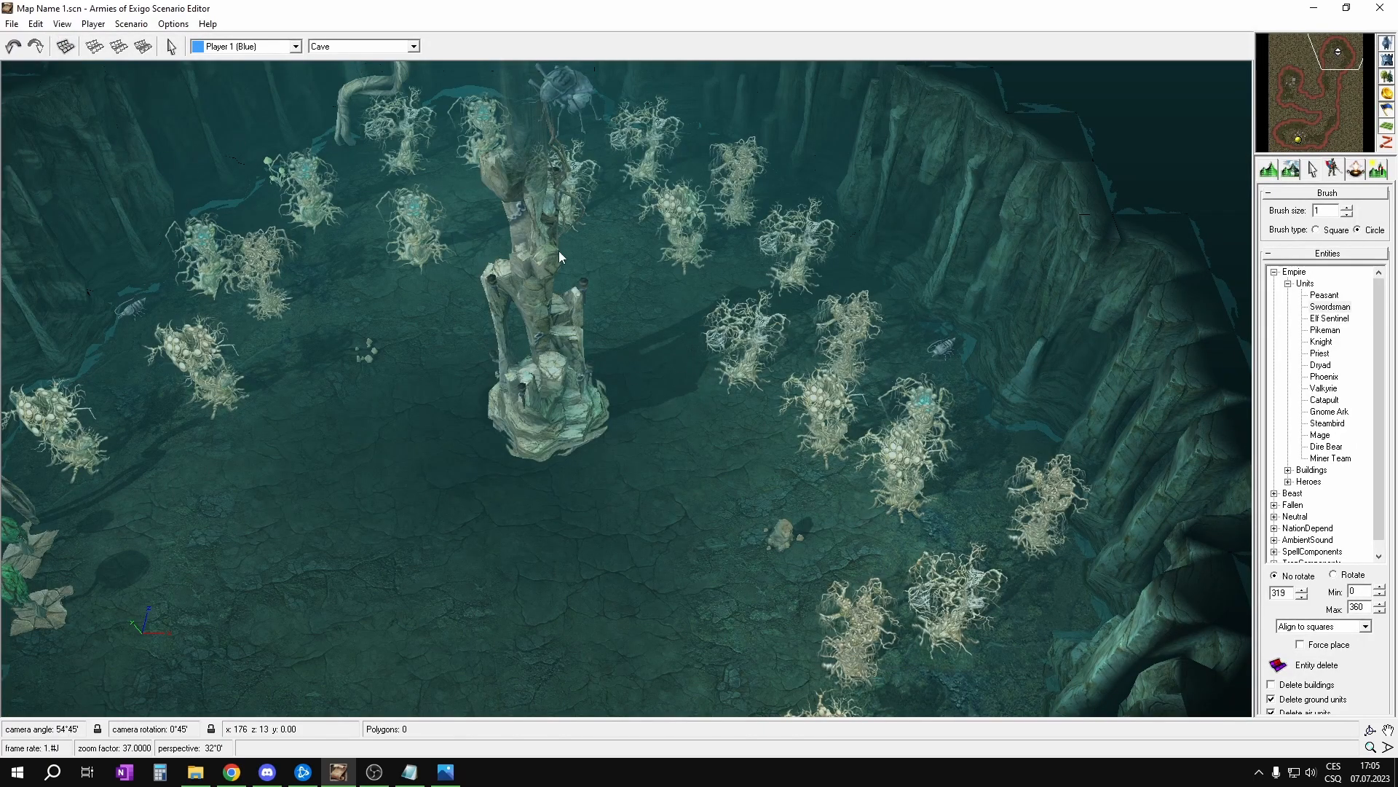
left_click(581, 437)
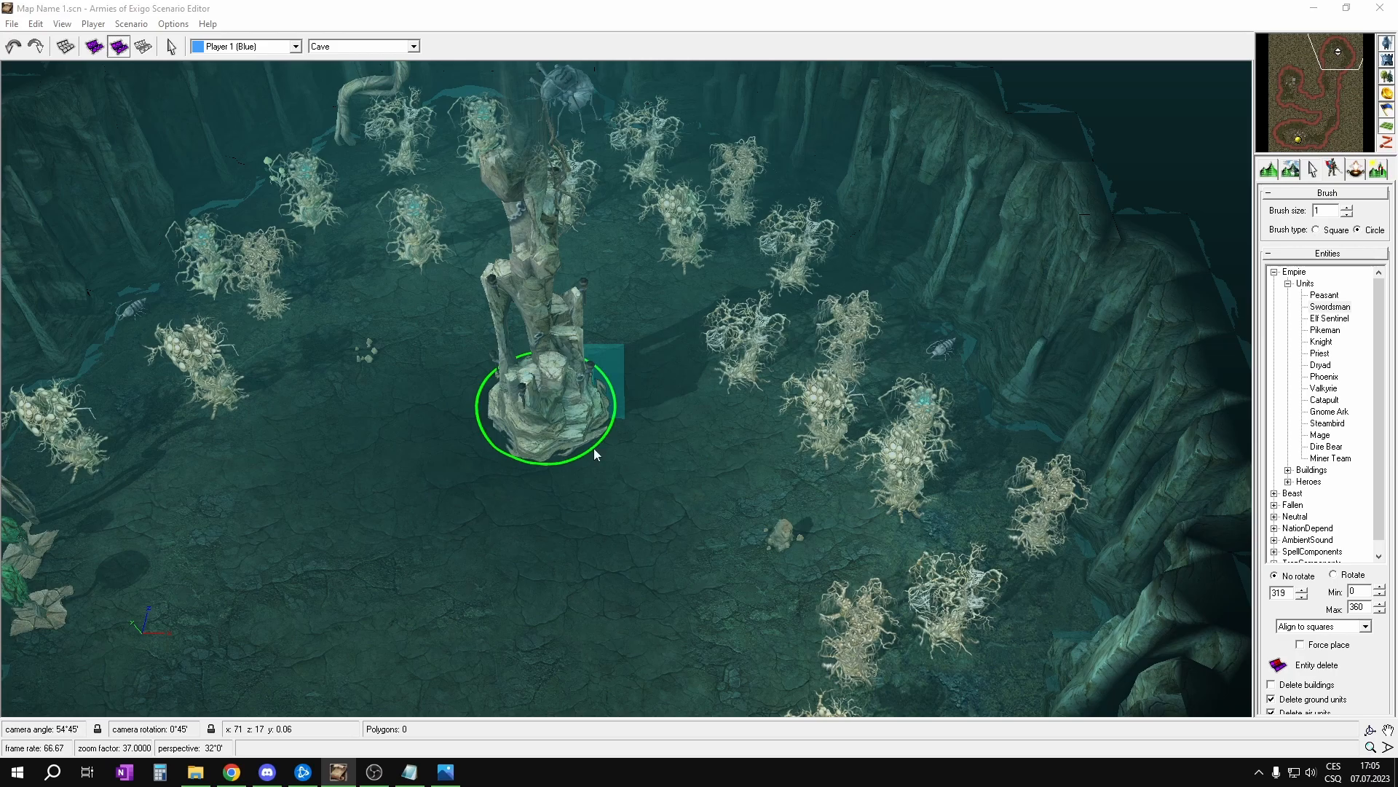
key("ctrl+t")
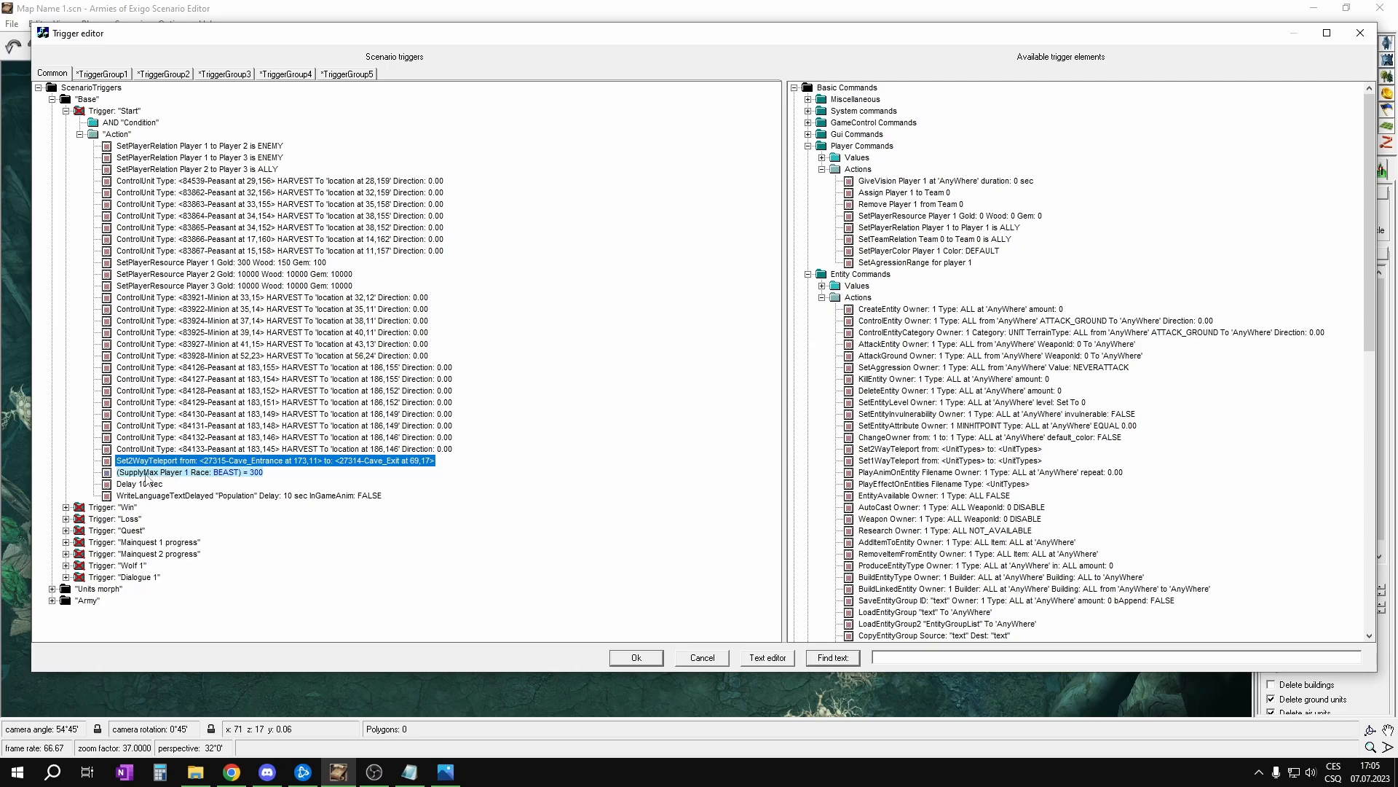
Step: Set the race of Player 1's SupplyMax action to HUMAN and its value to 100
left_click(146, 472)
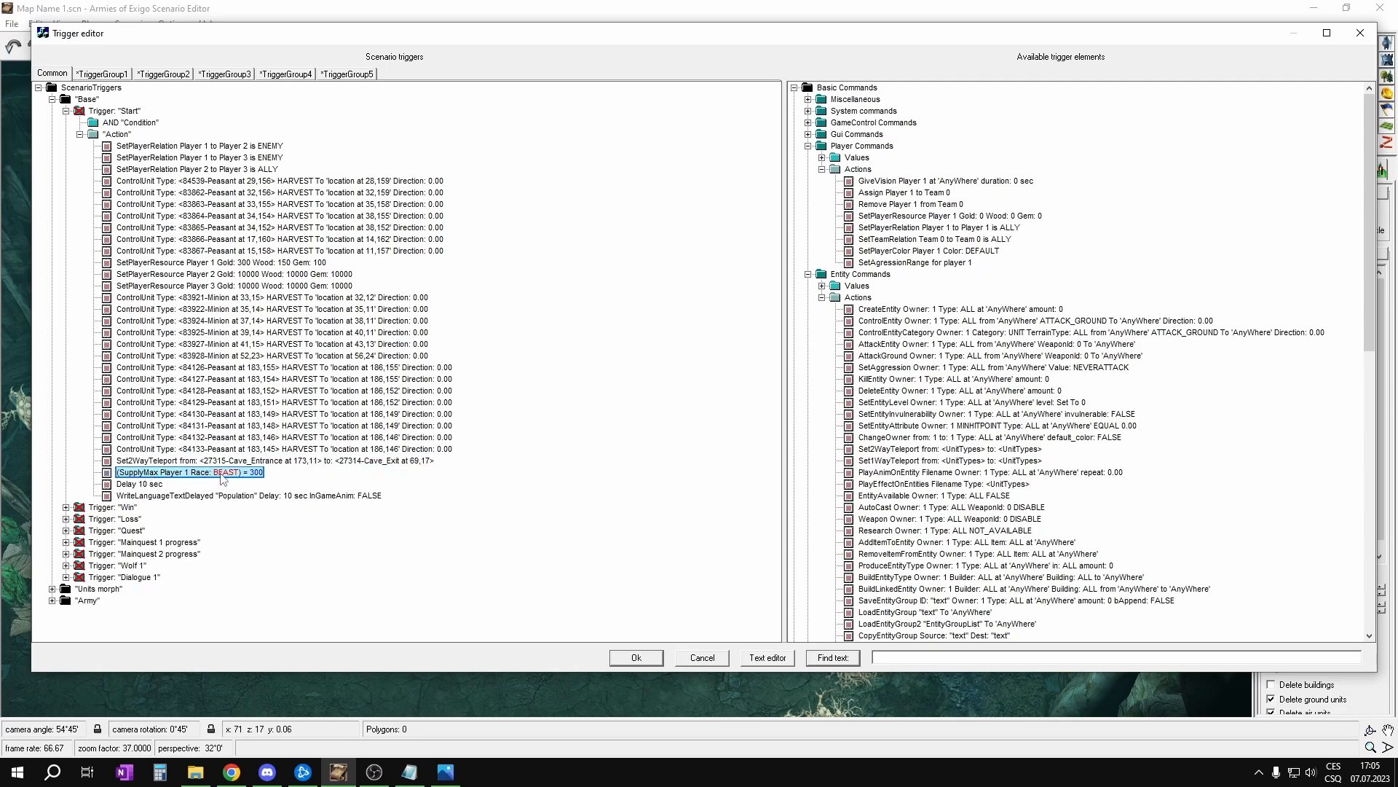
left_click(188, 474)
left_click(182, 474)
left_click(227, 474)
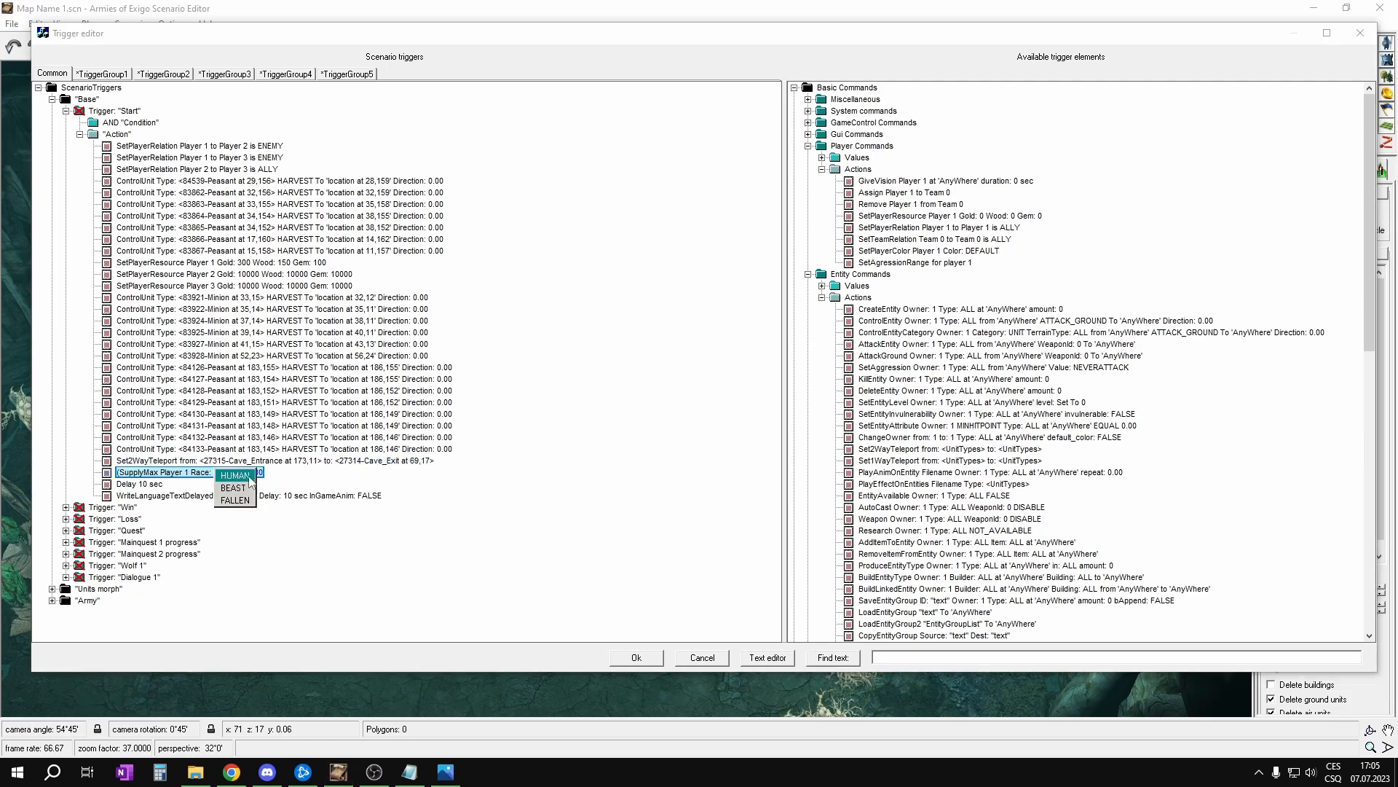
left_click(235, 476)
left_click(257, 474)
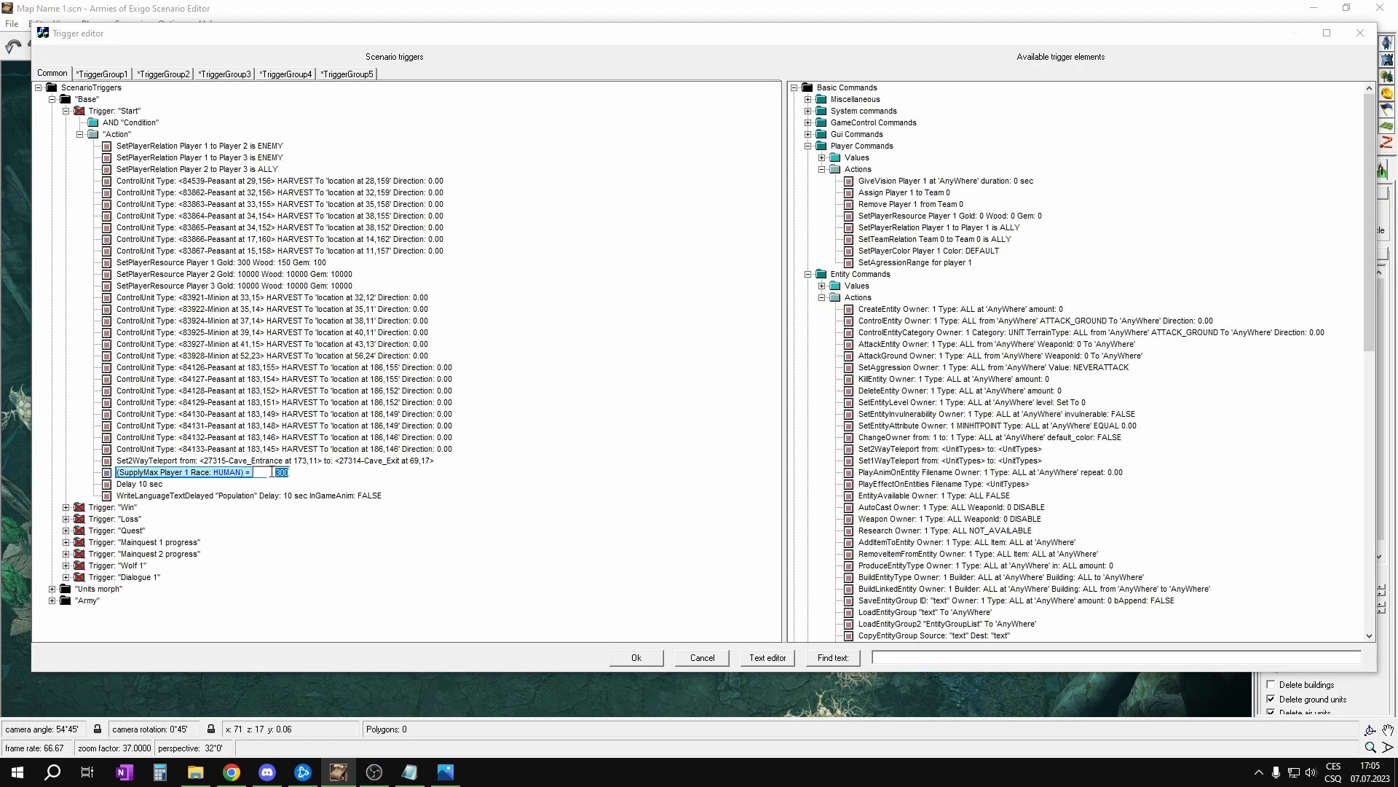
key("Return")
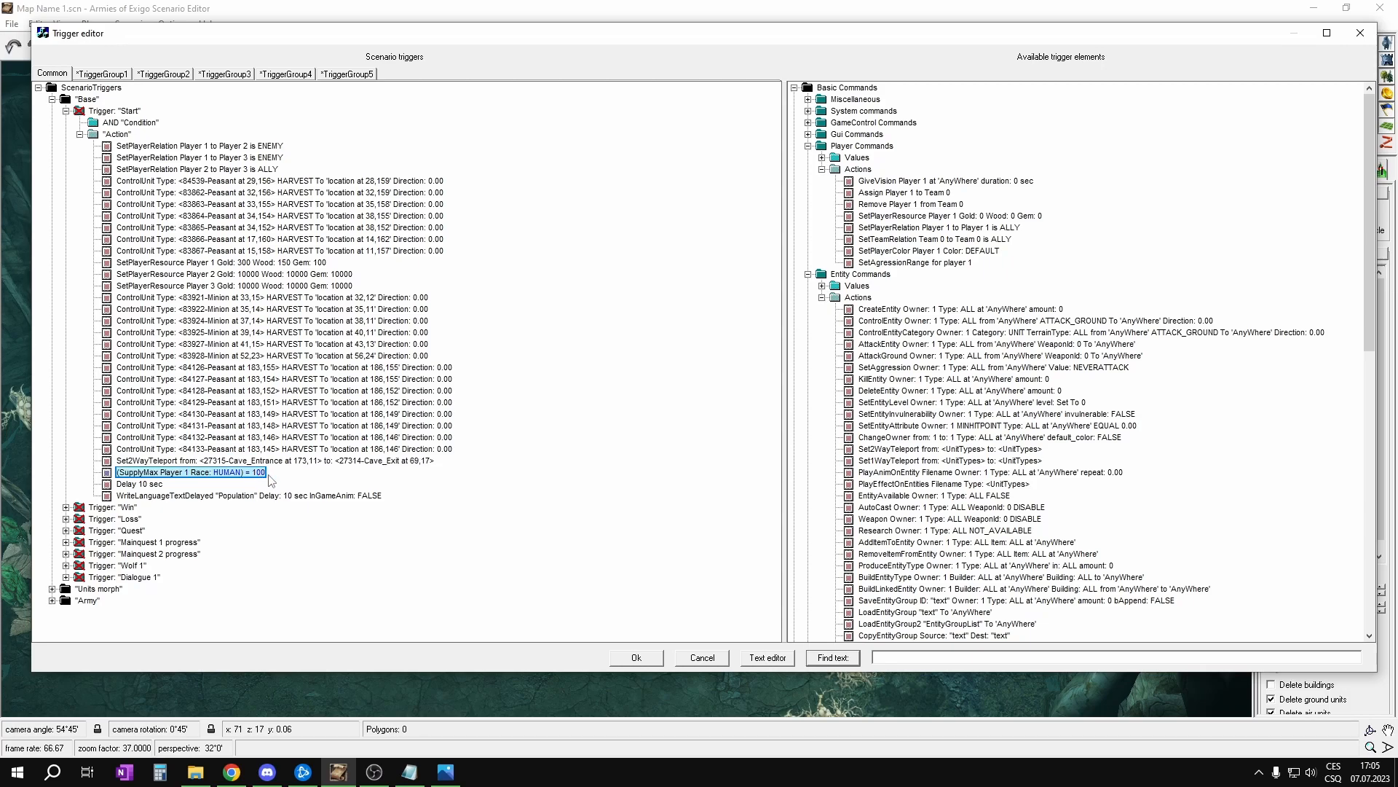
Step: Set the value of Player 1's SupplyMax action to 300
left_click(262, 473)
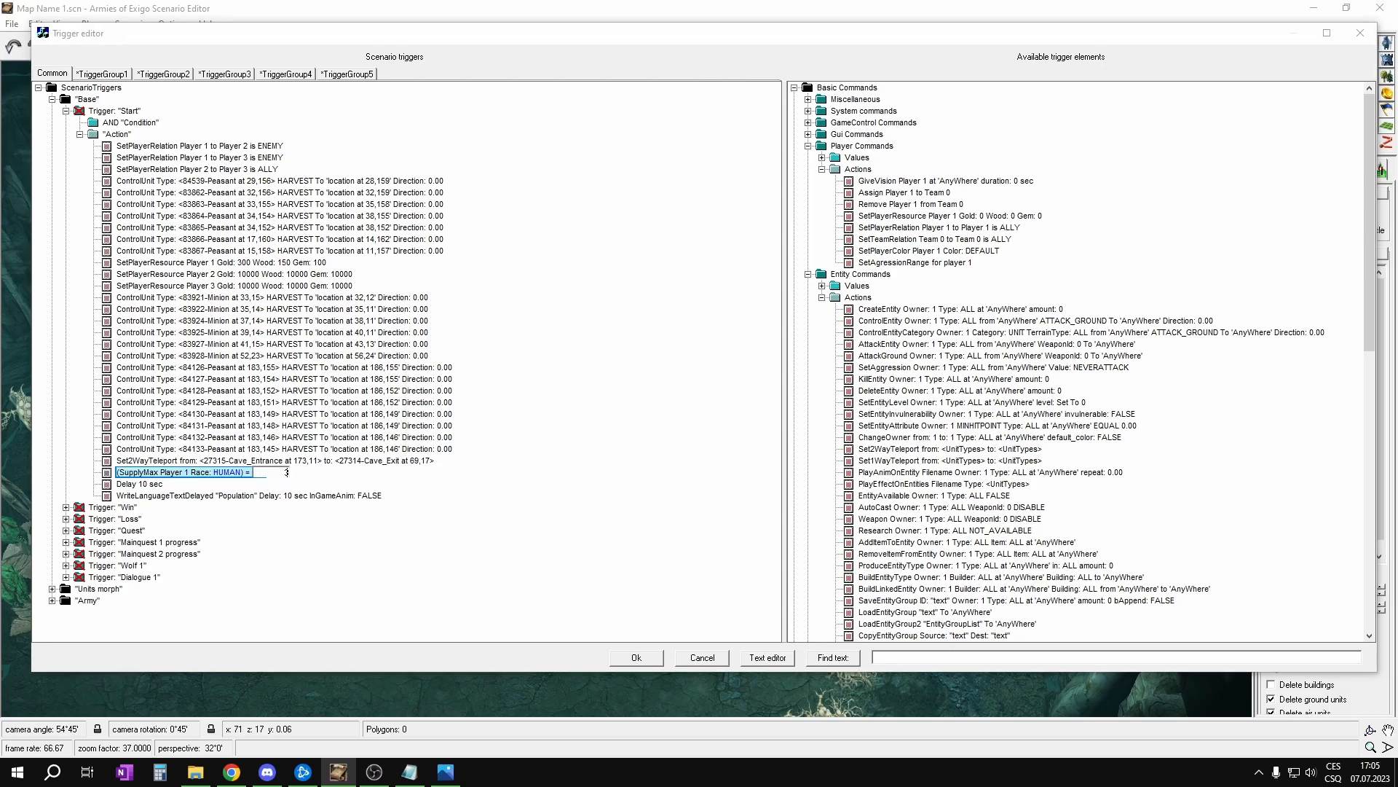
type("300")
key("Return")
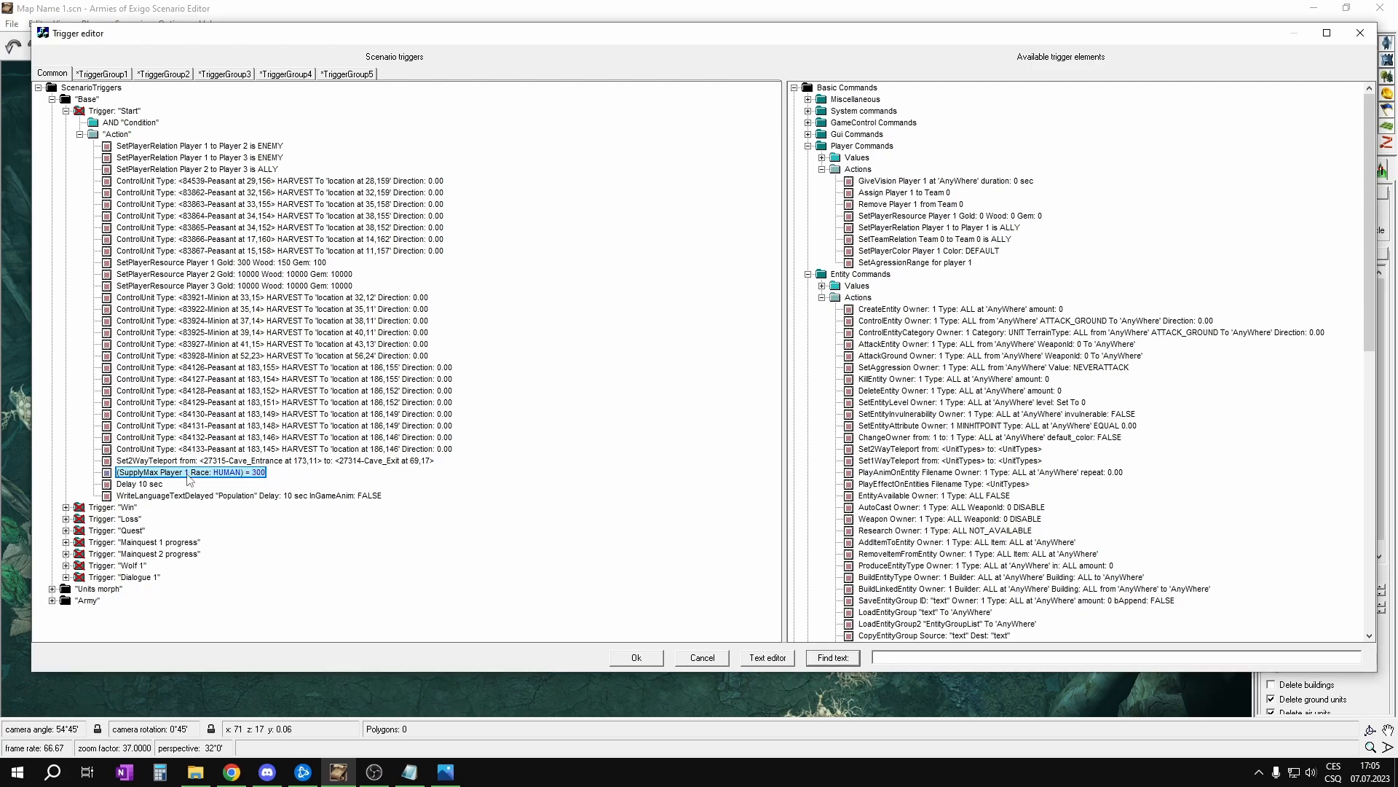
left_click(261, 473)
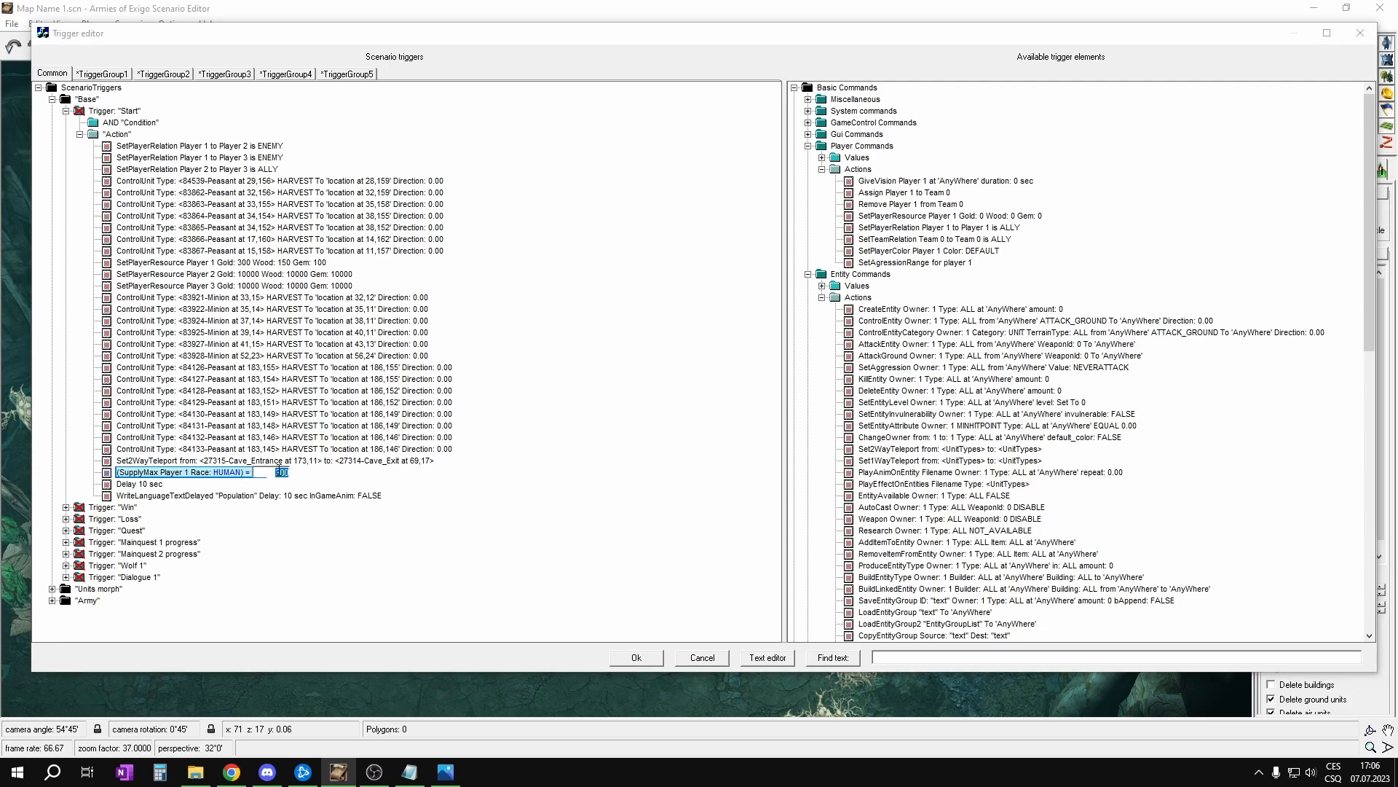
left_click(129, 475)
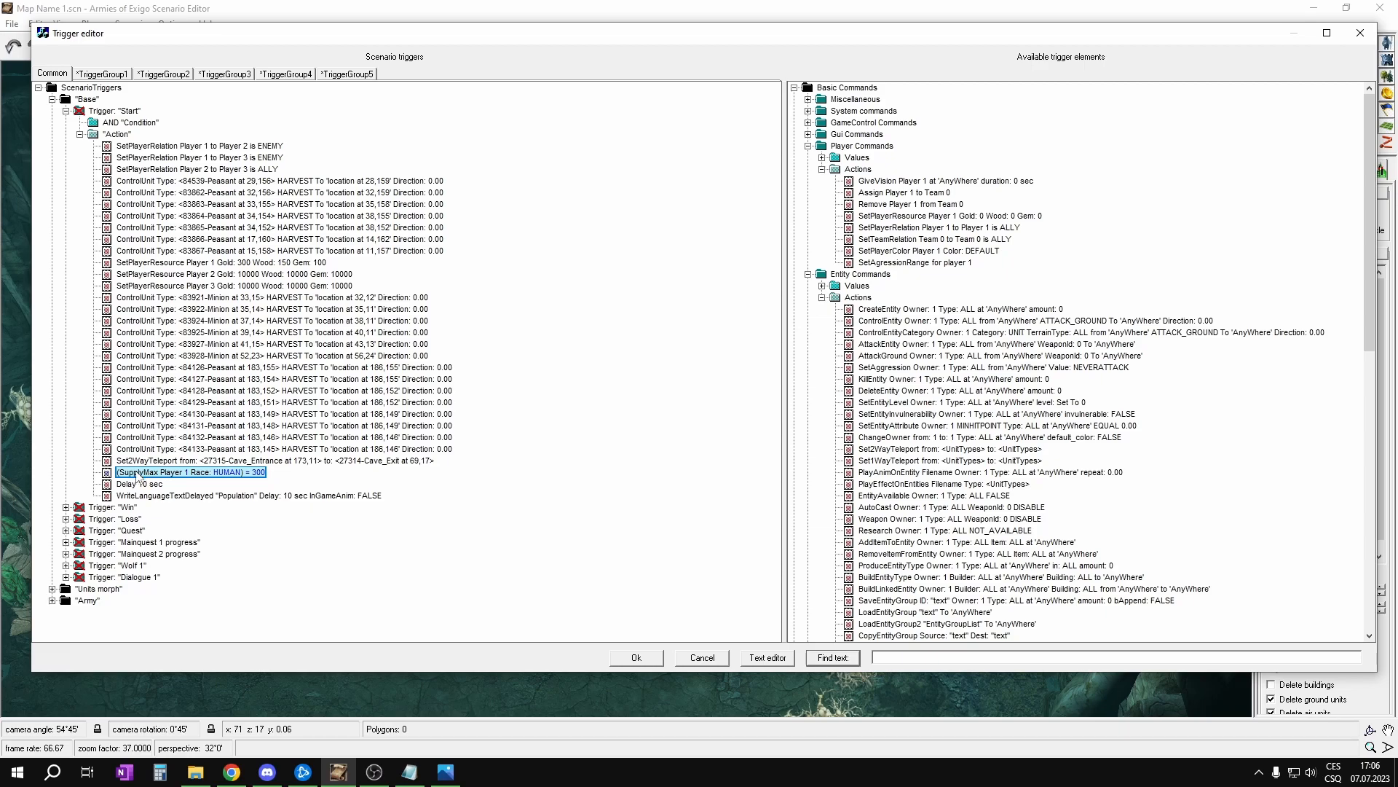
Step: List the available player values and delete the SupplyMax action from the "Start" trigger
mouse_move(159, 483)
left_mouse_down()
mouse_move(162, 451)
mouse_move(146, 474)
mouse_move(139, 450)
mouse_move(138, 475)
mouse_move(164, 476)
left_mouse_up()
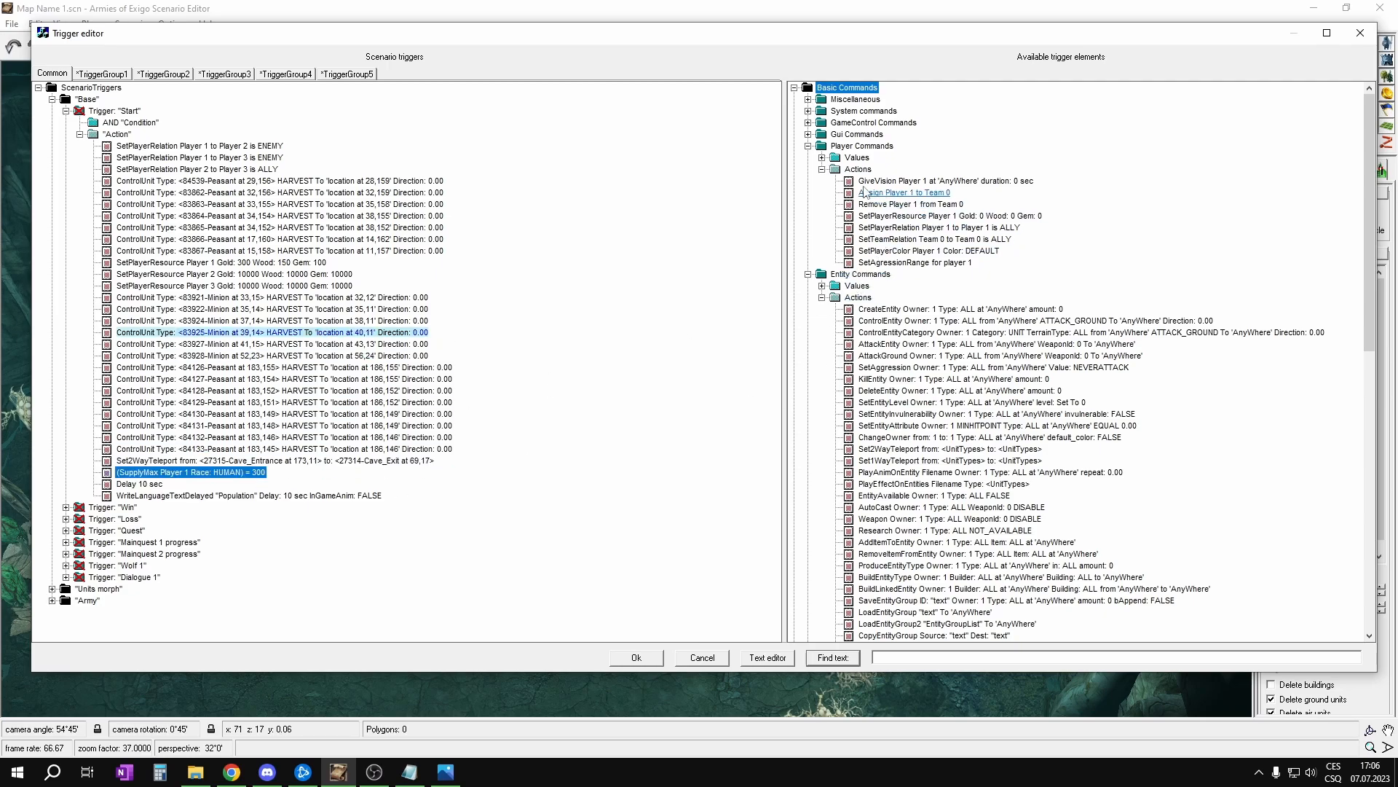
left_click(823, 158)
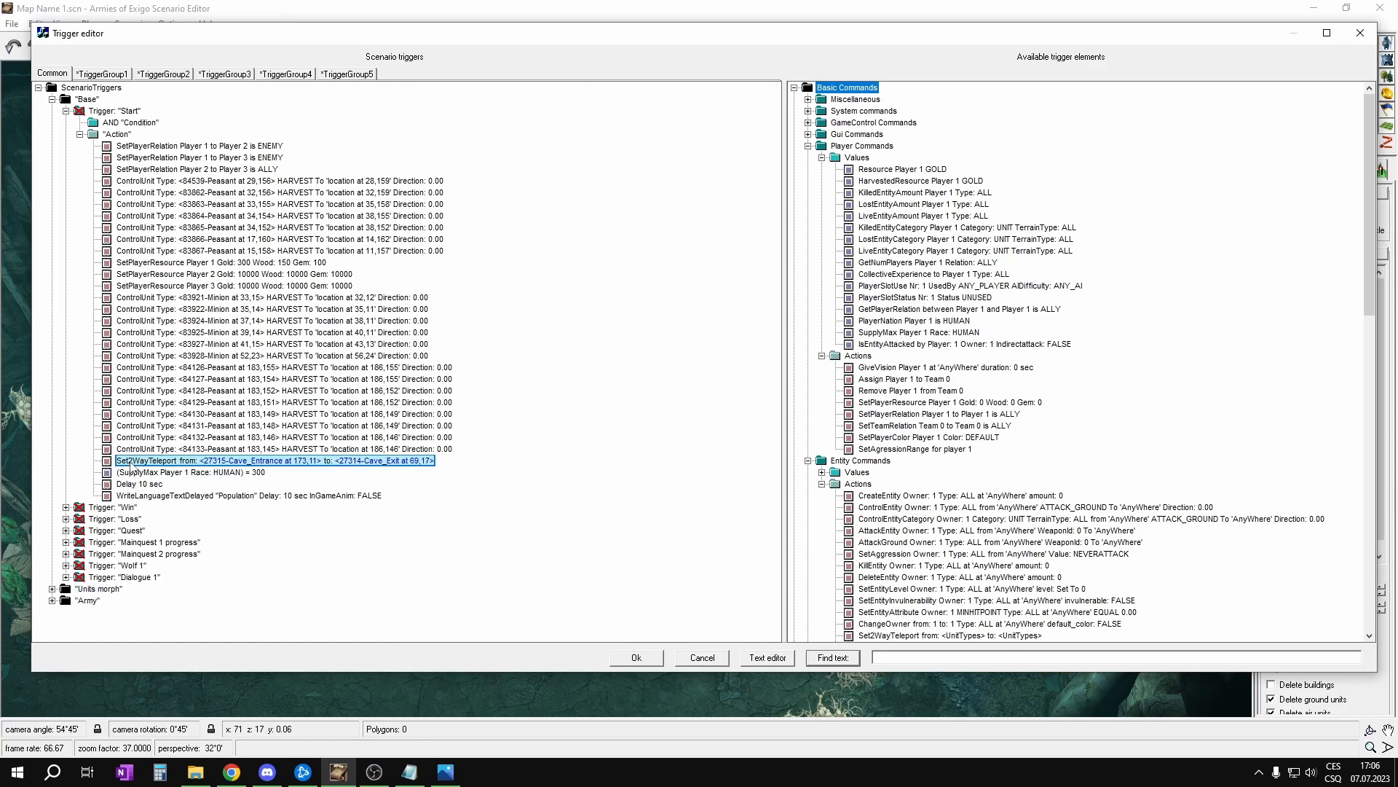
key("Delete")
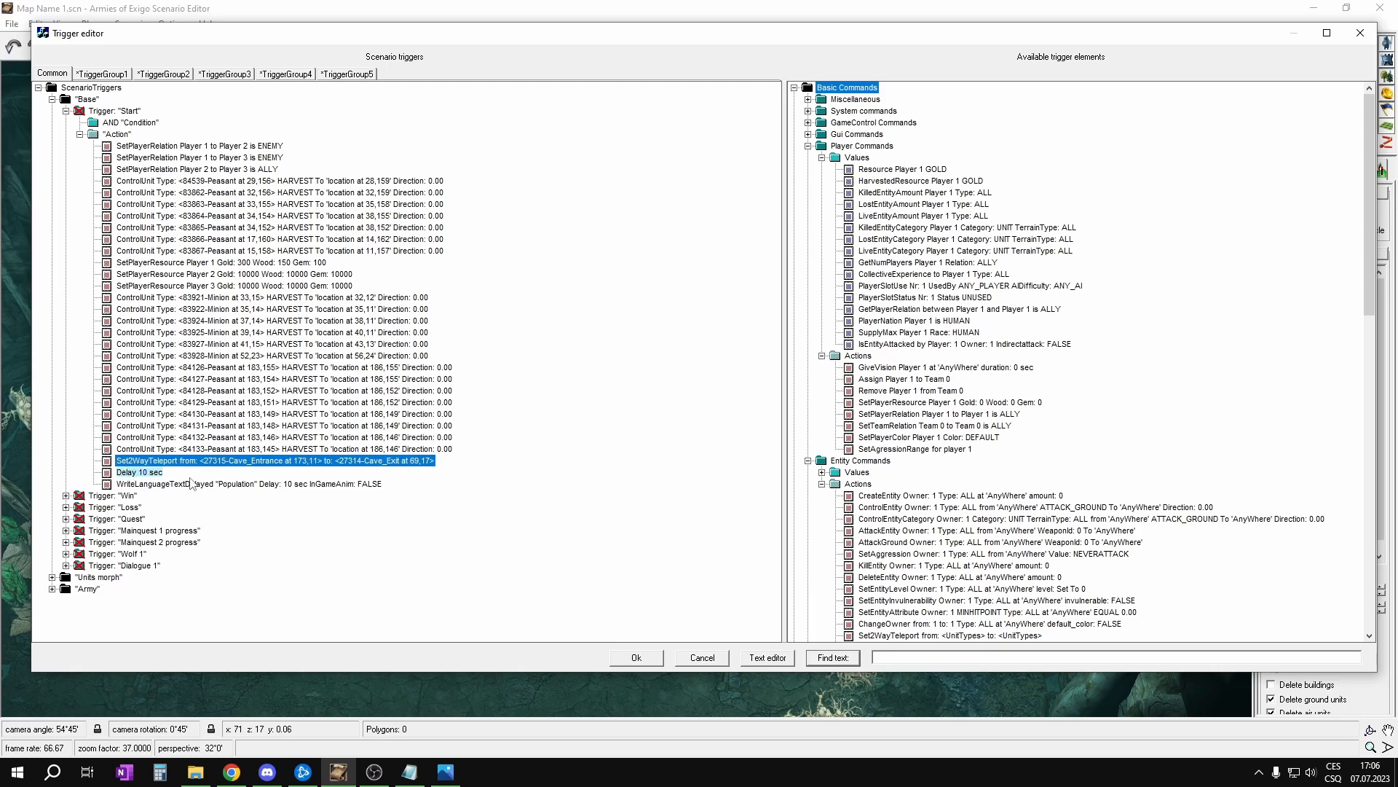
Step: Delete the 10-second Delay and the "Population" WriteLanguageTextDelayed actions from the "Start" trigger, and collapse the trigger
key("Delete")
key("Delete")
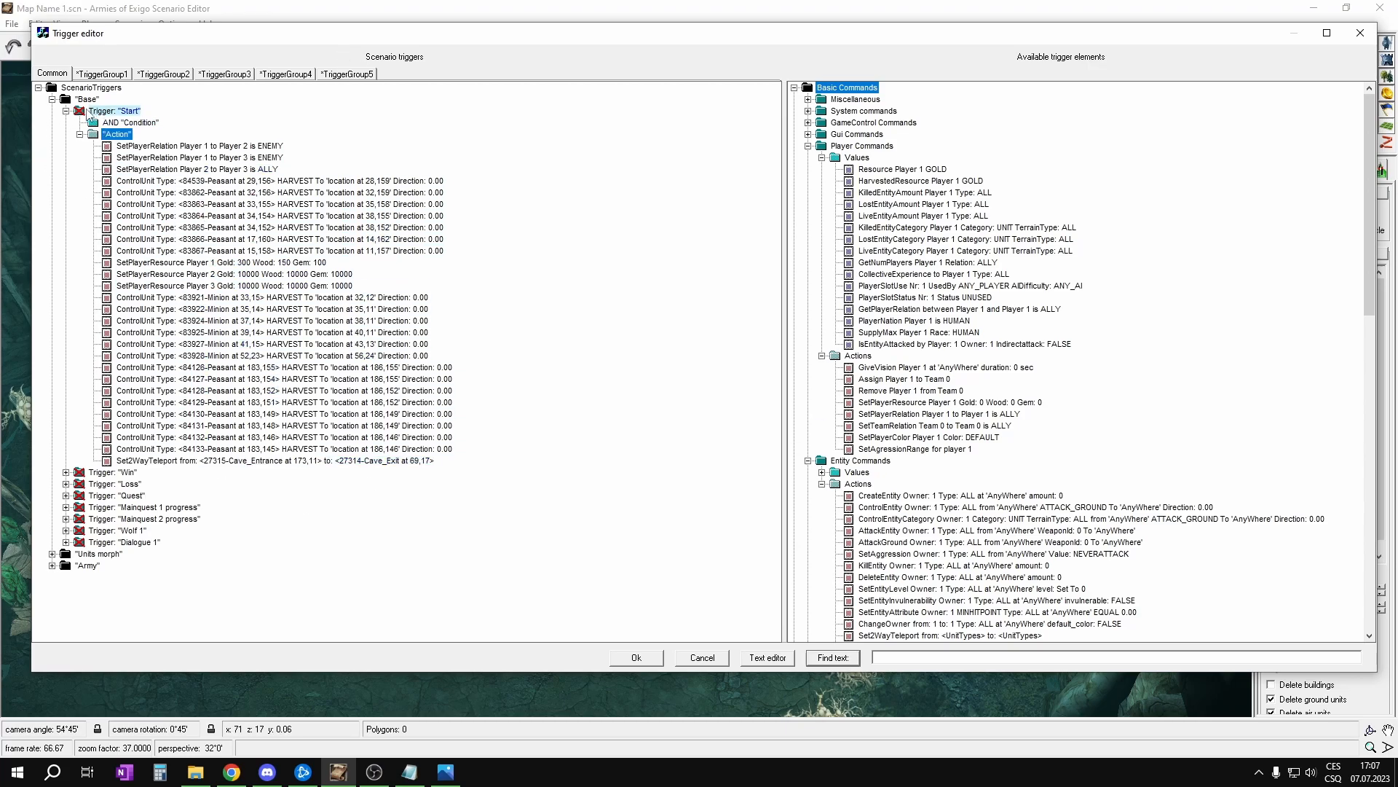
right_click(81, 110)
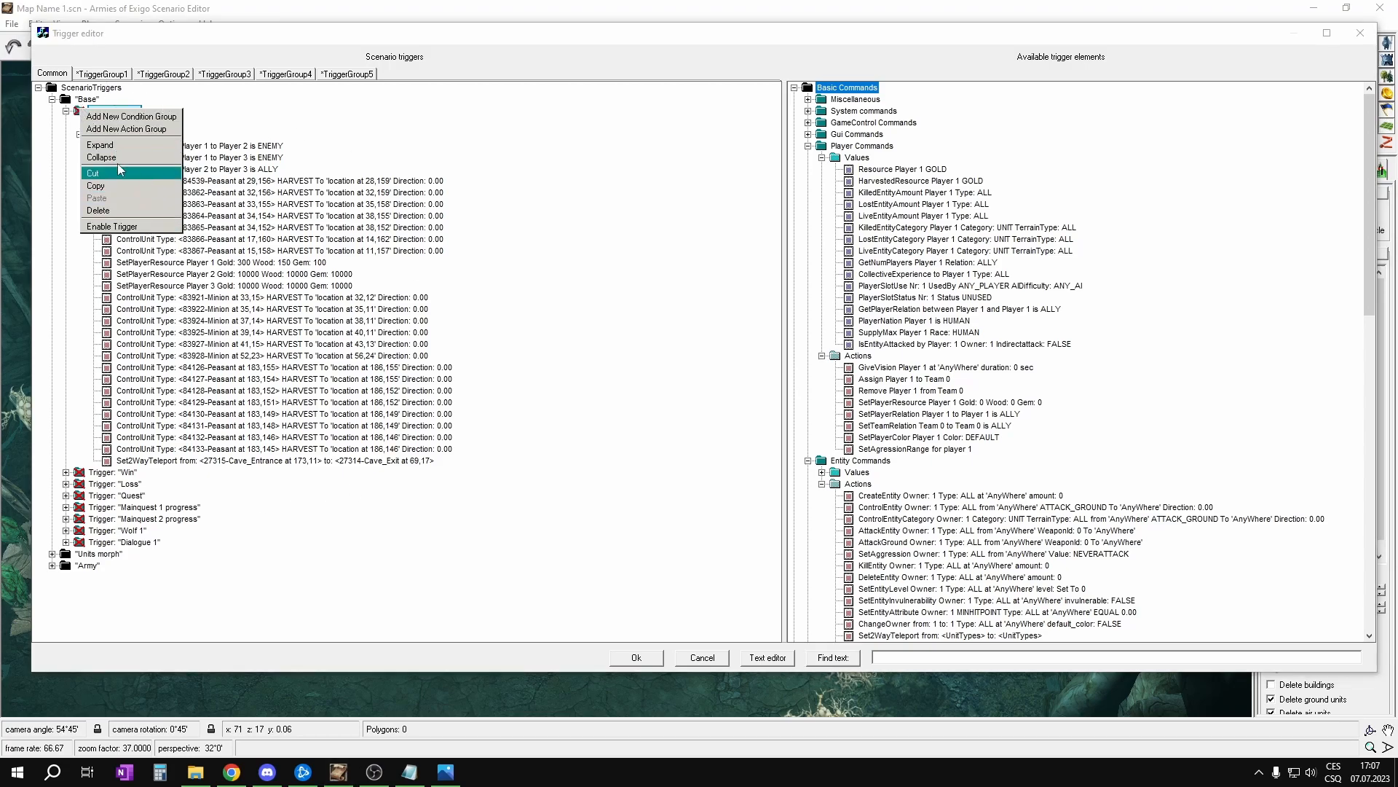
left_click(77, 115)
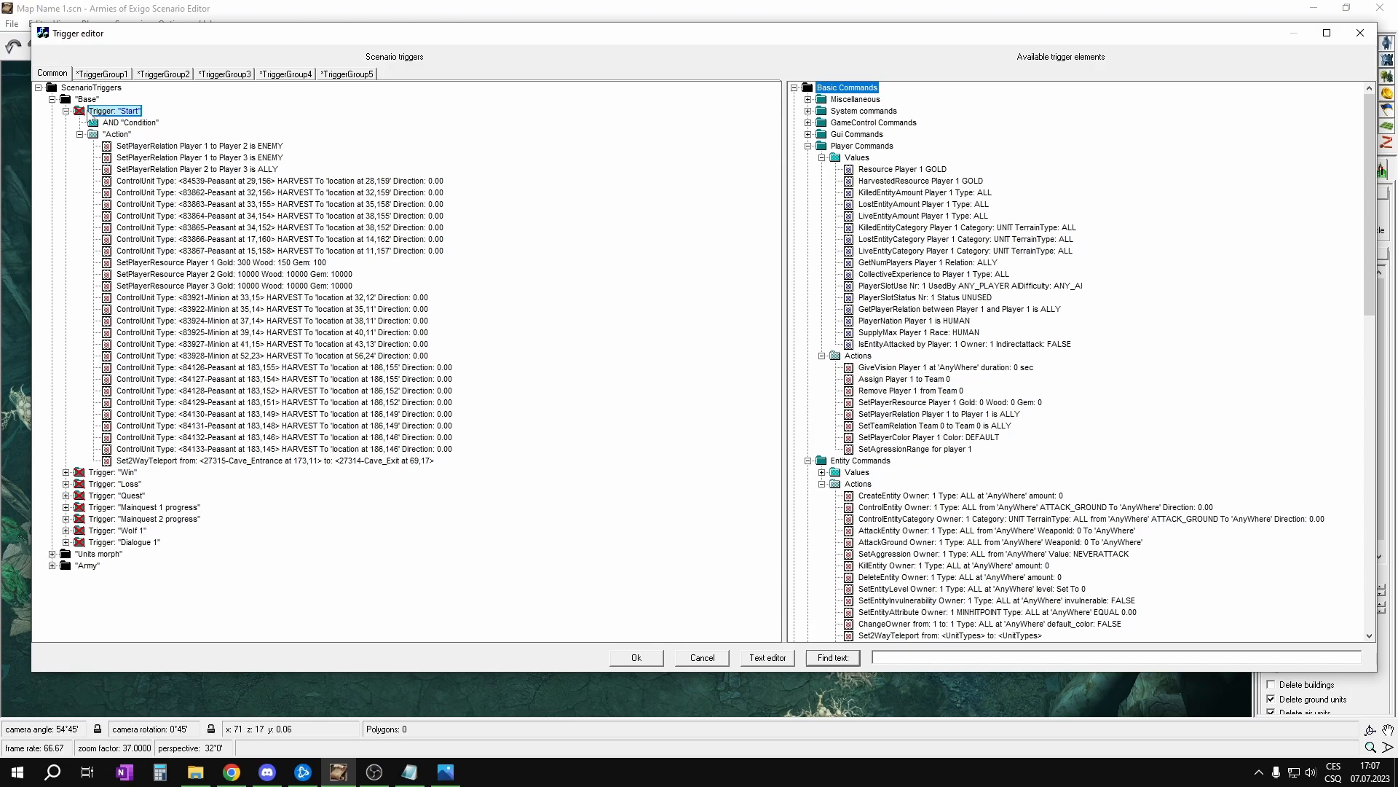
right_click(80, 113)
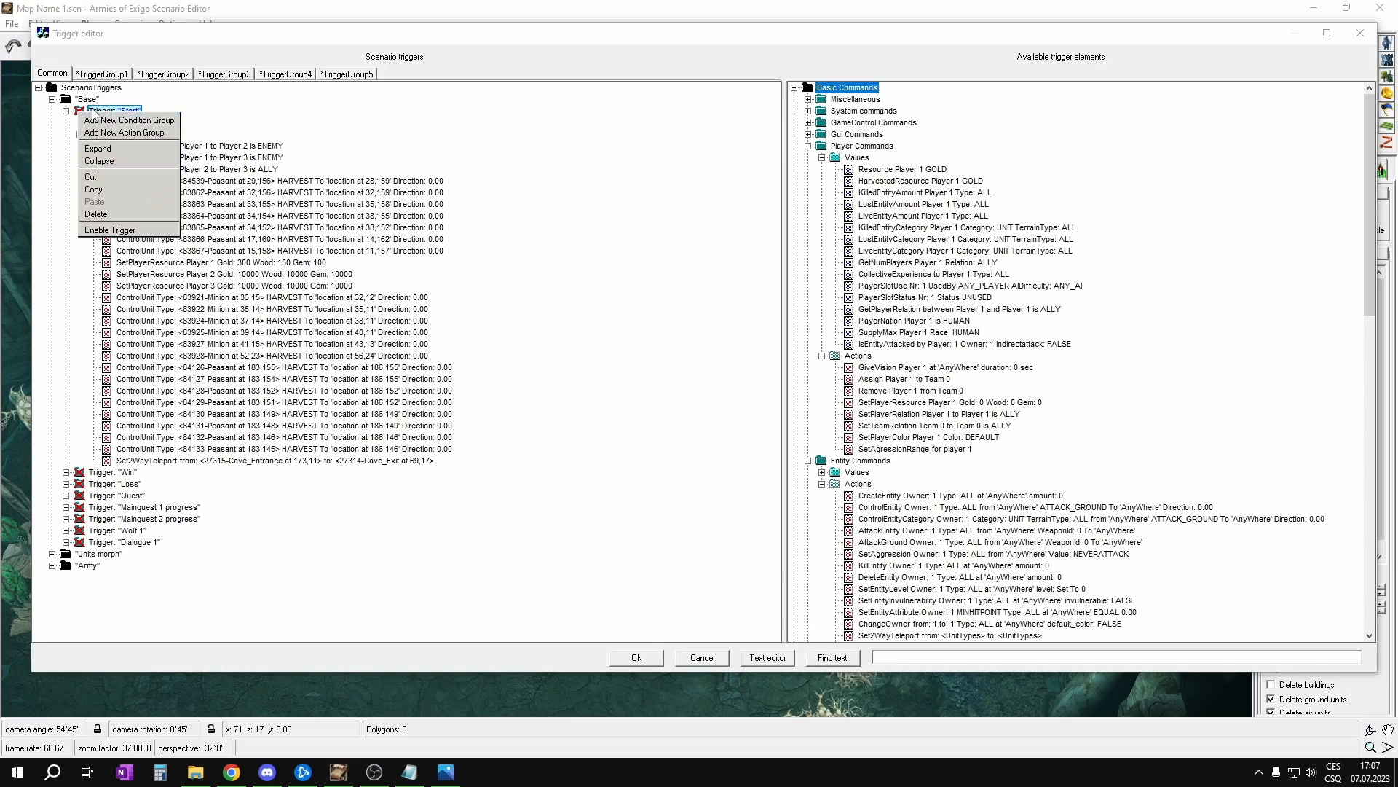
left_click(107, 161)
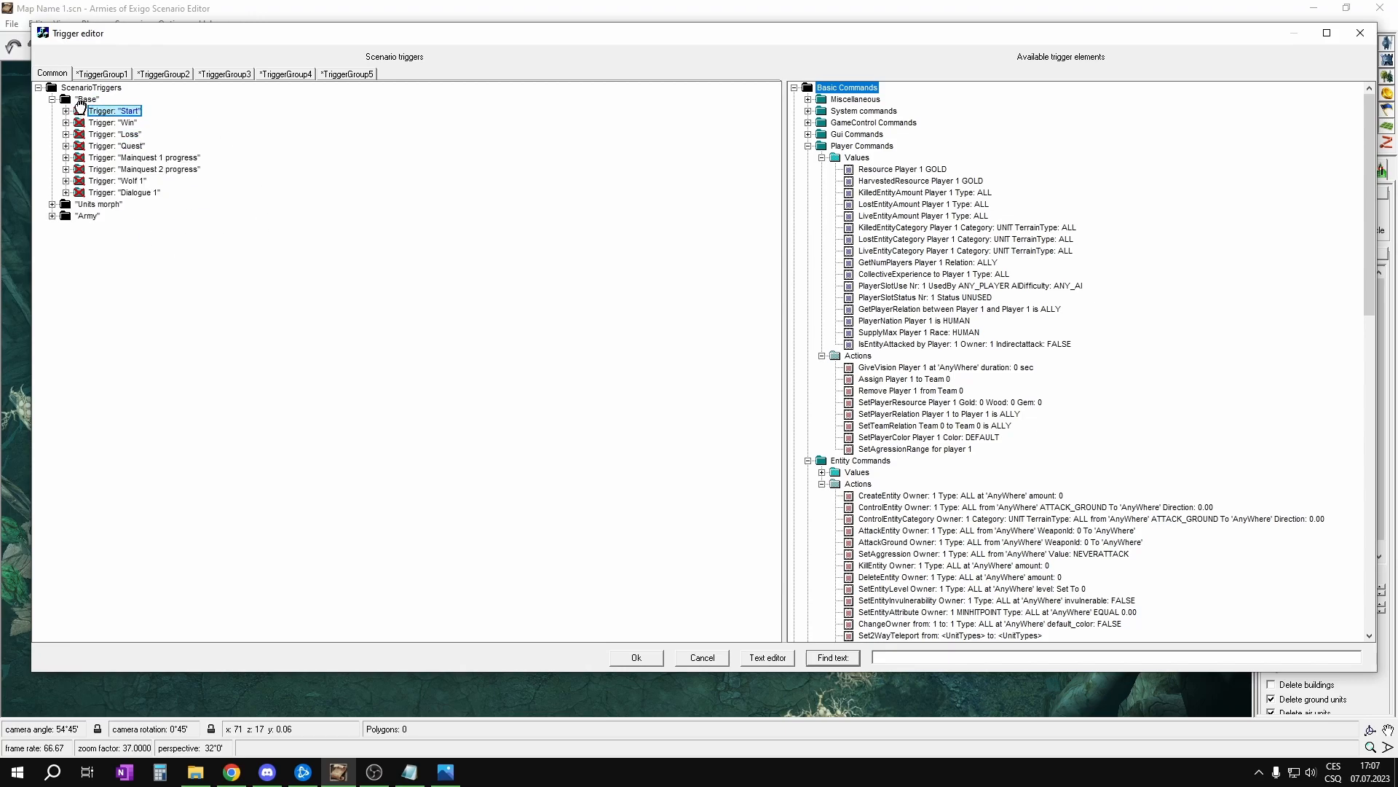
Step: Fully expand the "Win" trigger and examine its NumEntityTypeInArea conditions for owners 2 and 3
left_click(82, 123)
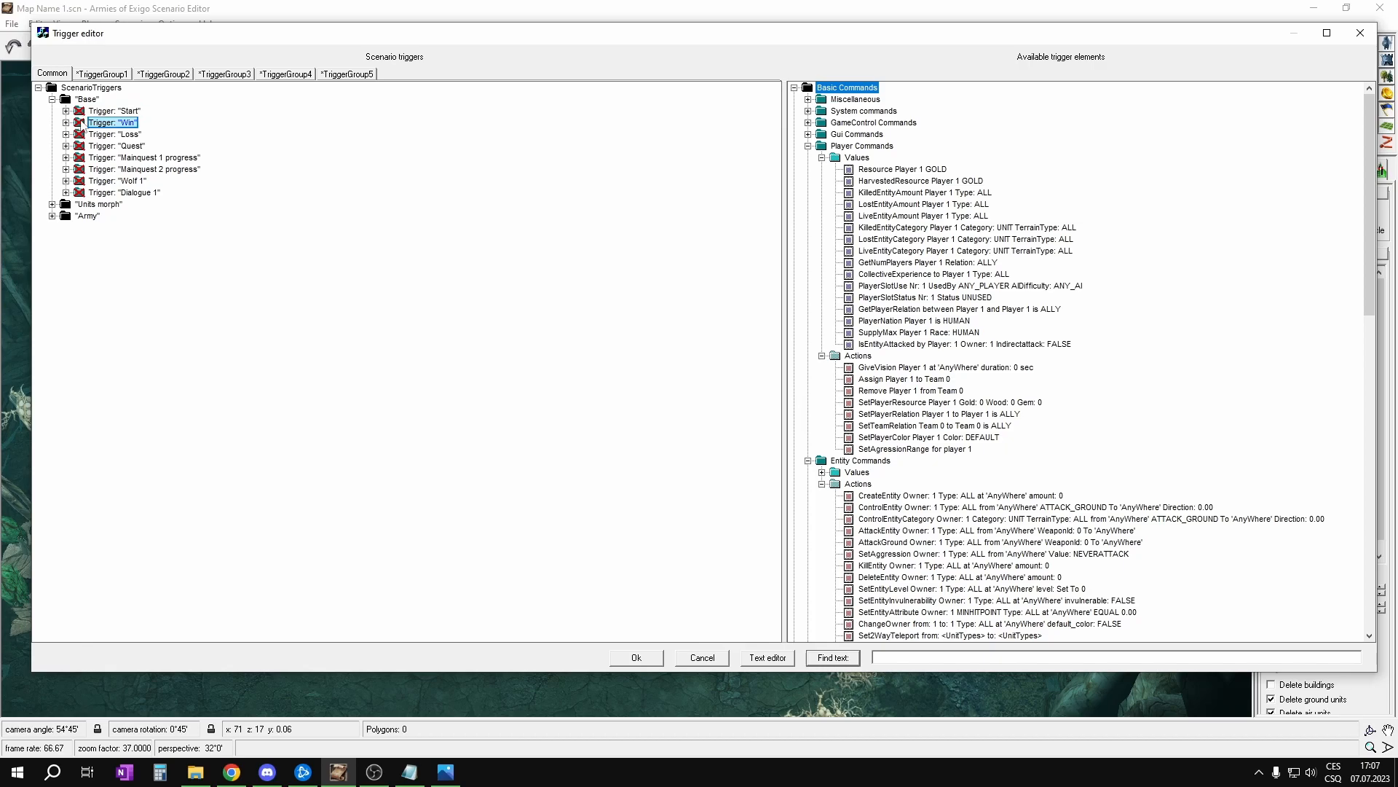
right_click(82, 125)
left_click(140, 131)
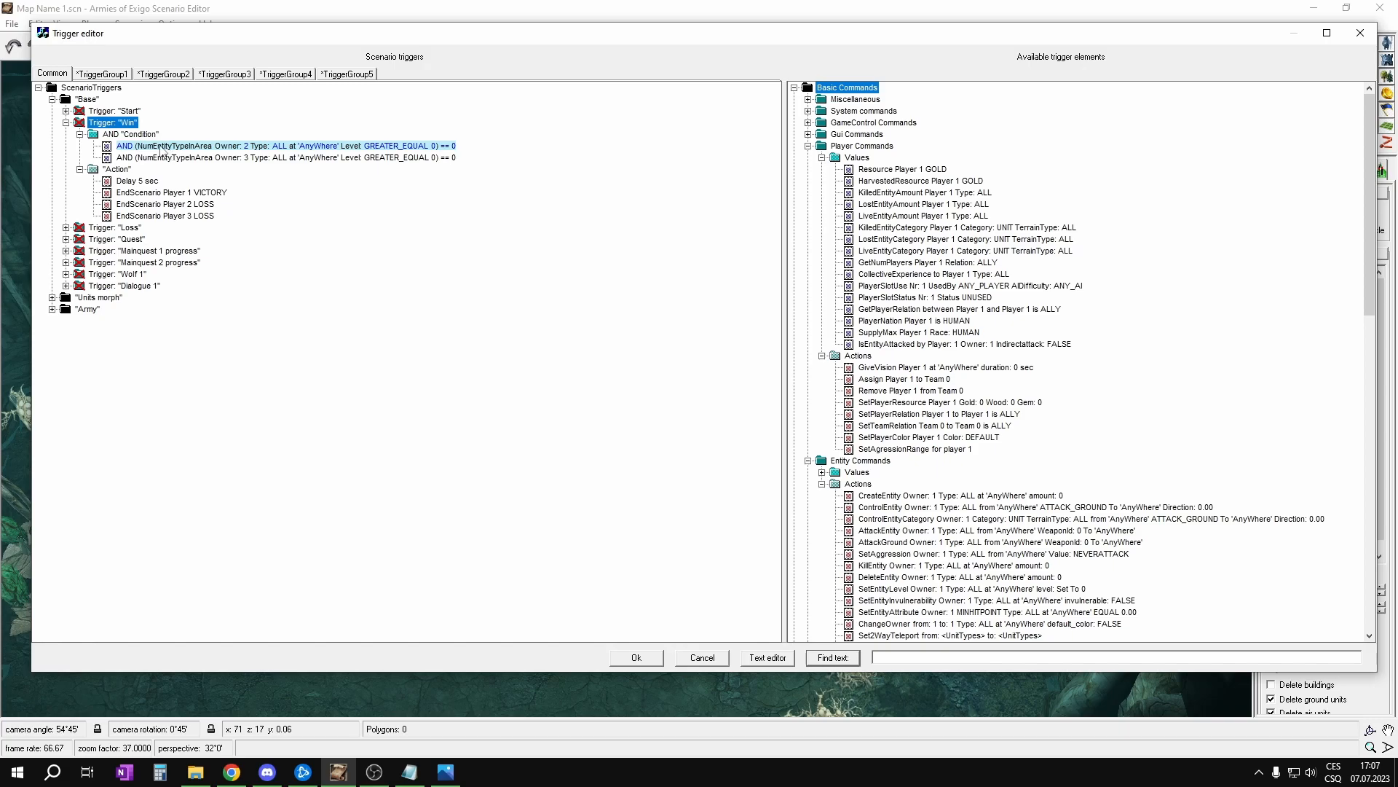
left_click(164, 147)
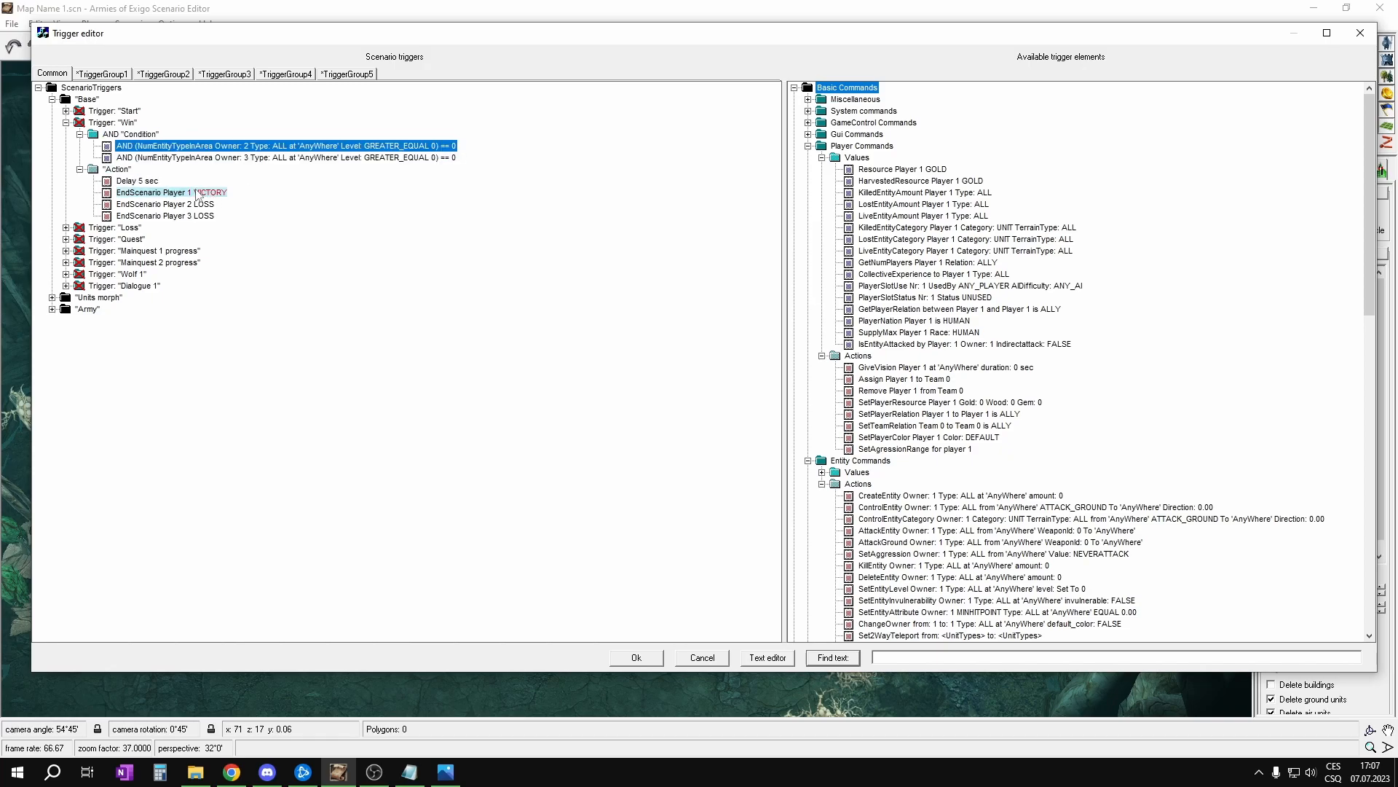
left_click(249, 159, "shift")
left_click(216, 146)
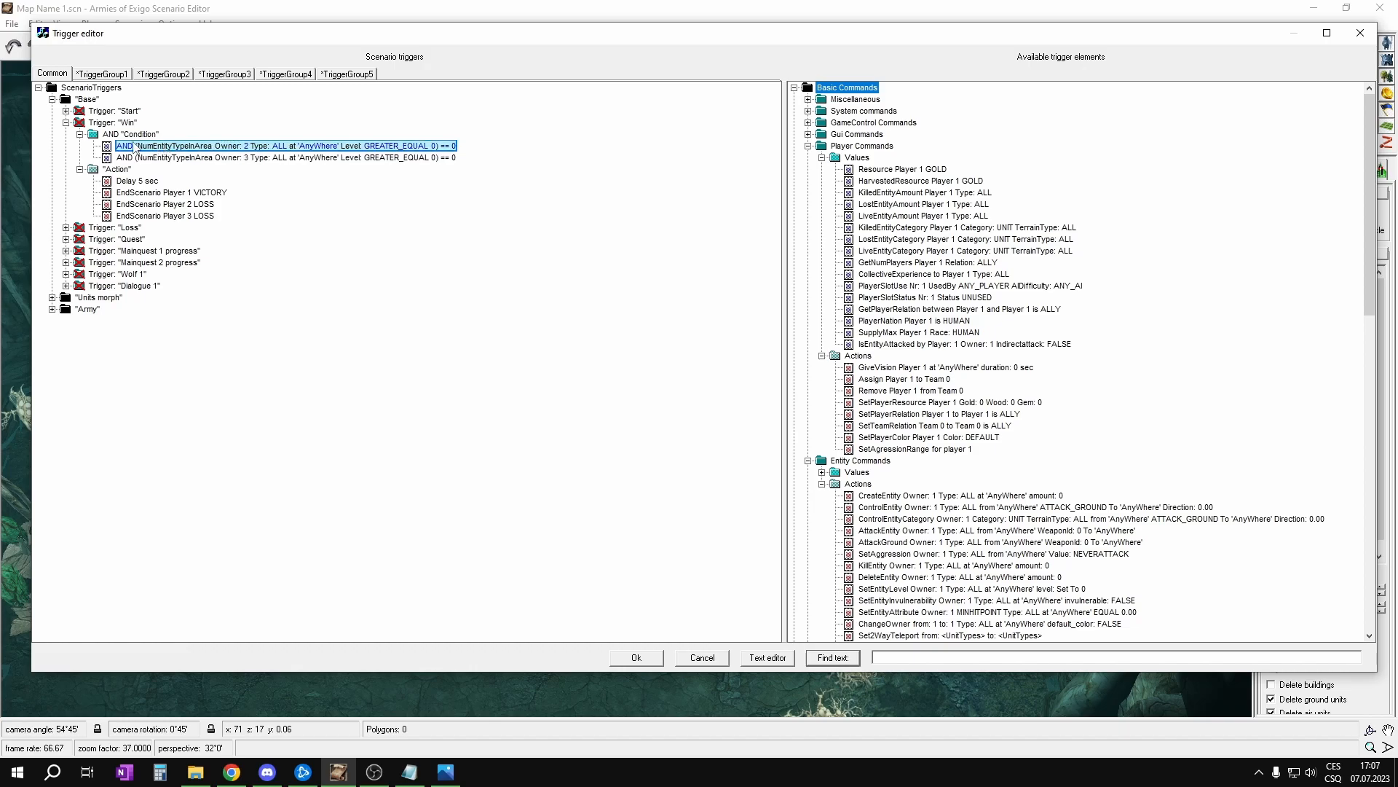
left_click_drag(166, 150, 831, 161)
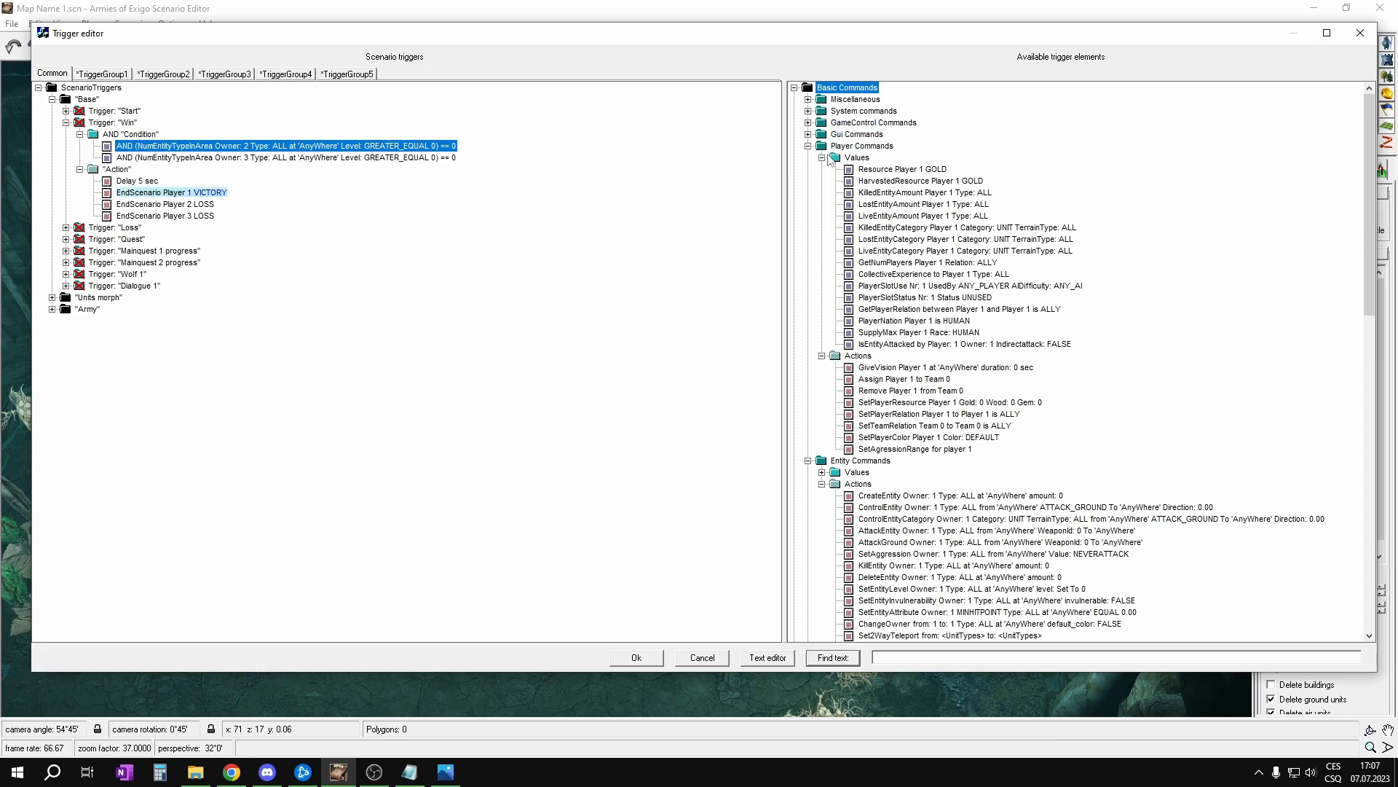
Step: Add a NumEntityTypeInArea value from the Entity Commands to the "Win" trigger's condition group and set its owner to 2
left_click(807, 146)
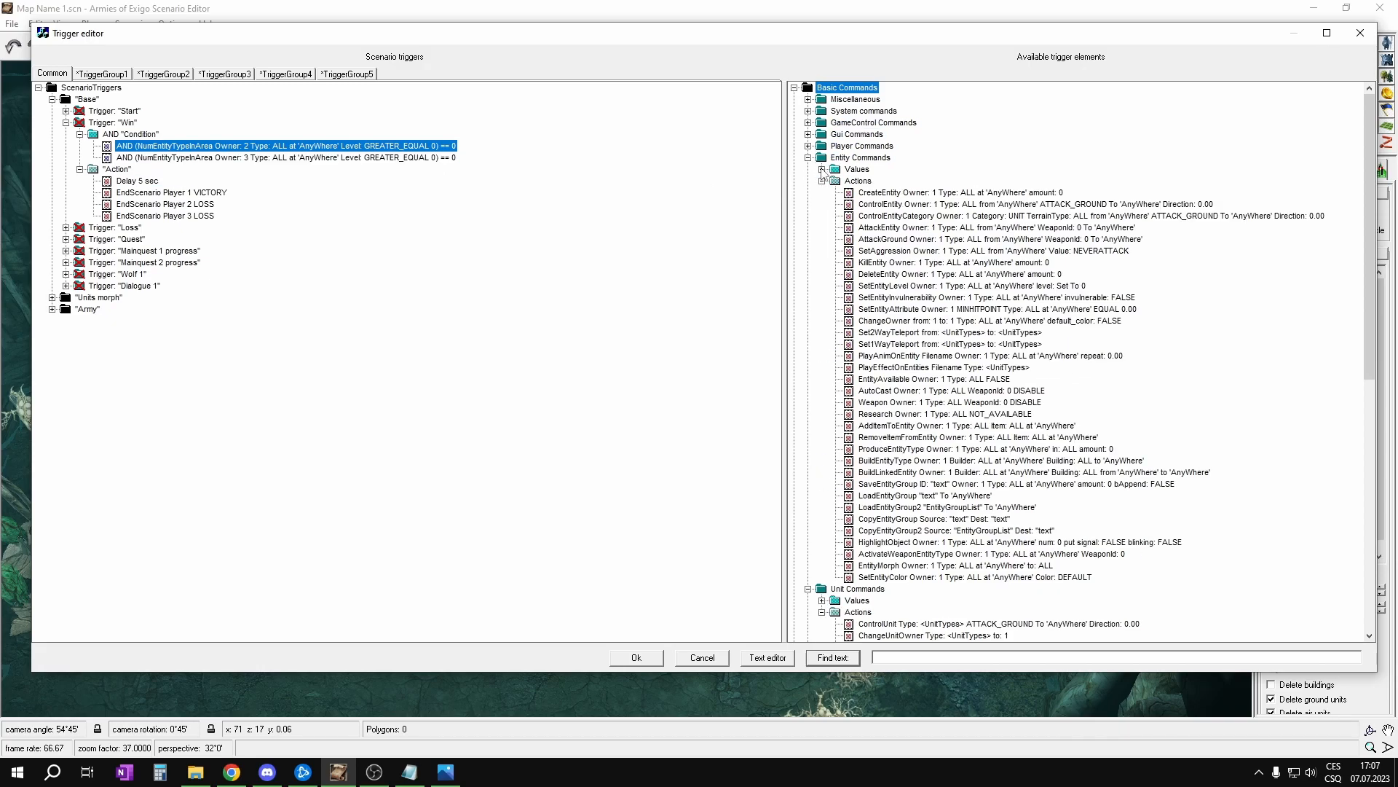
left_click(821, 169)
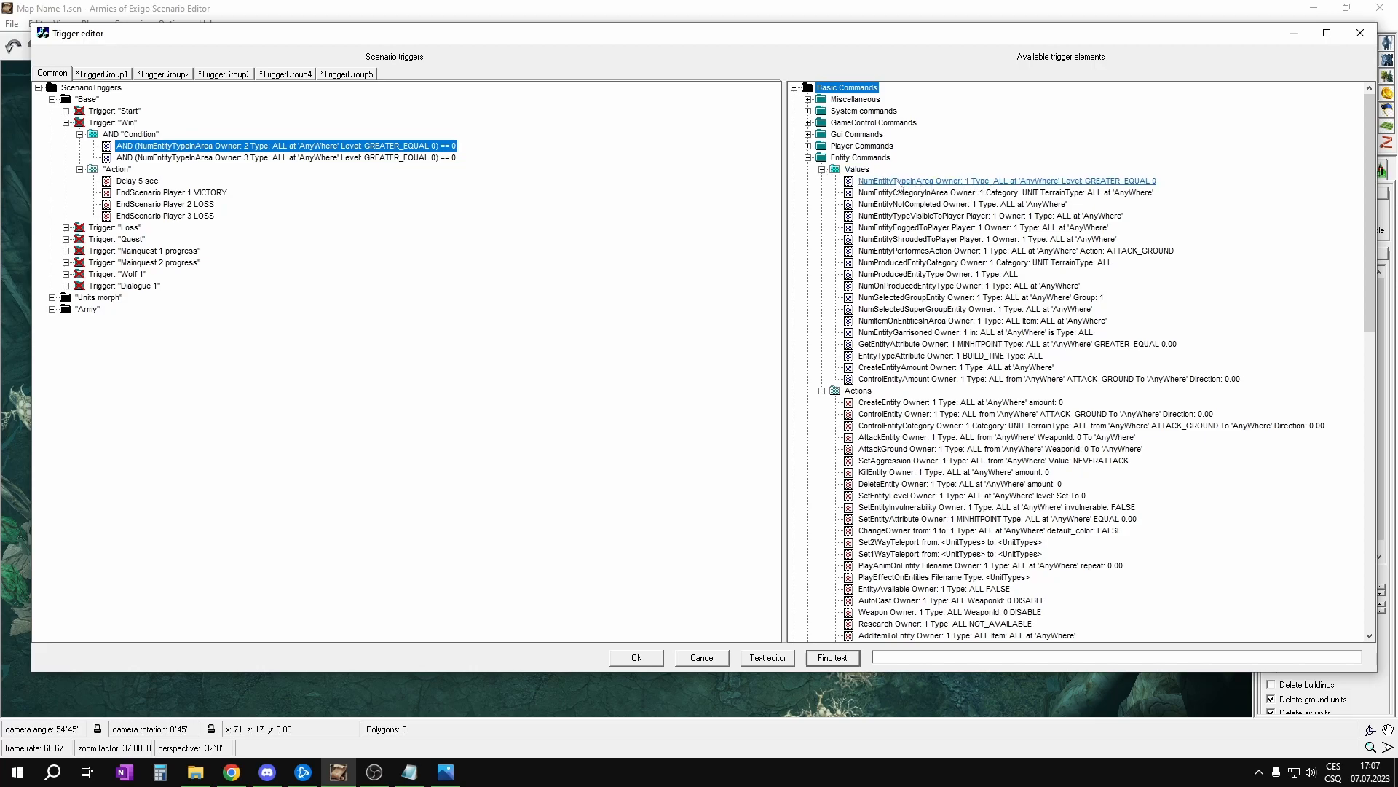
left_click_drag(892, 188, 105, 160)
left_click(97, 136)
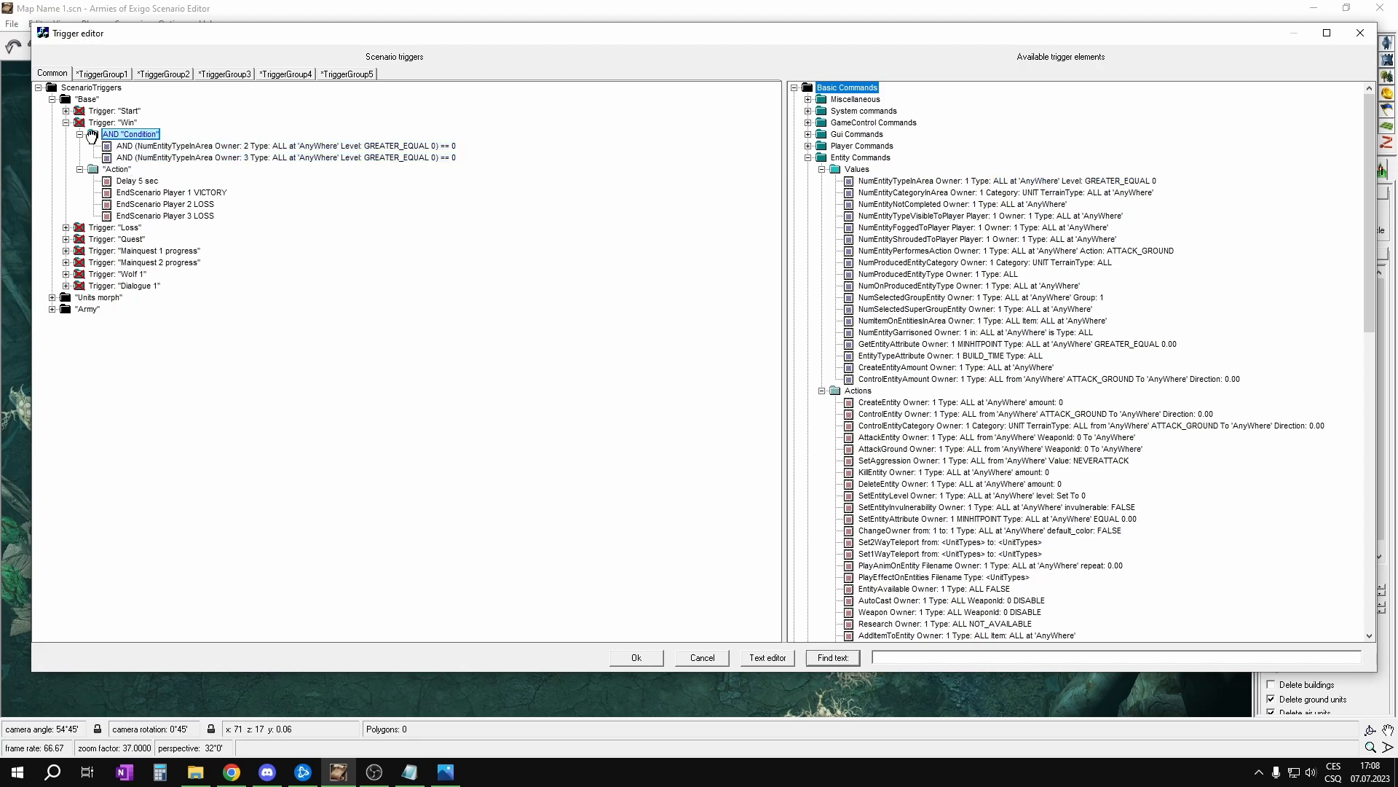
double_click(879, 185)
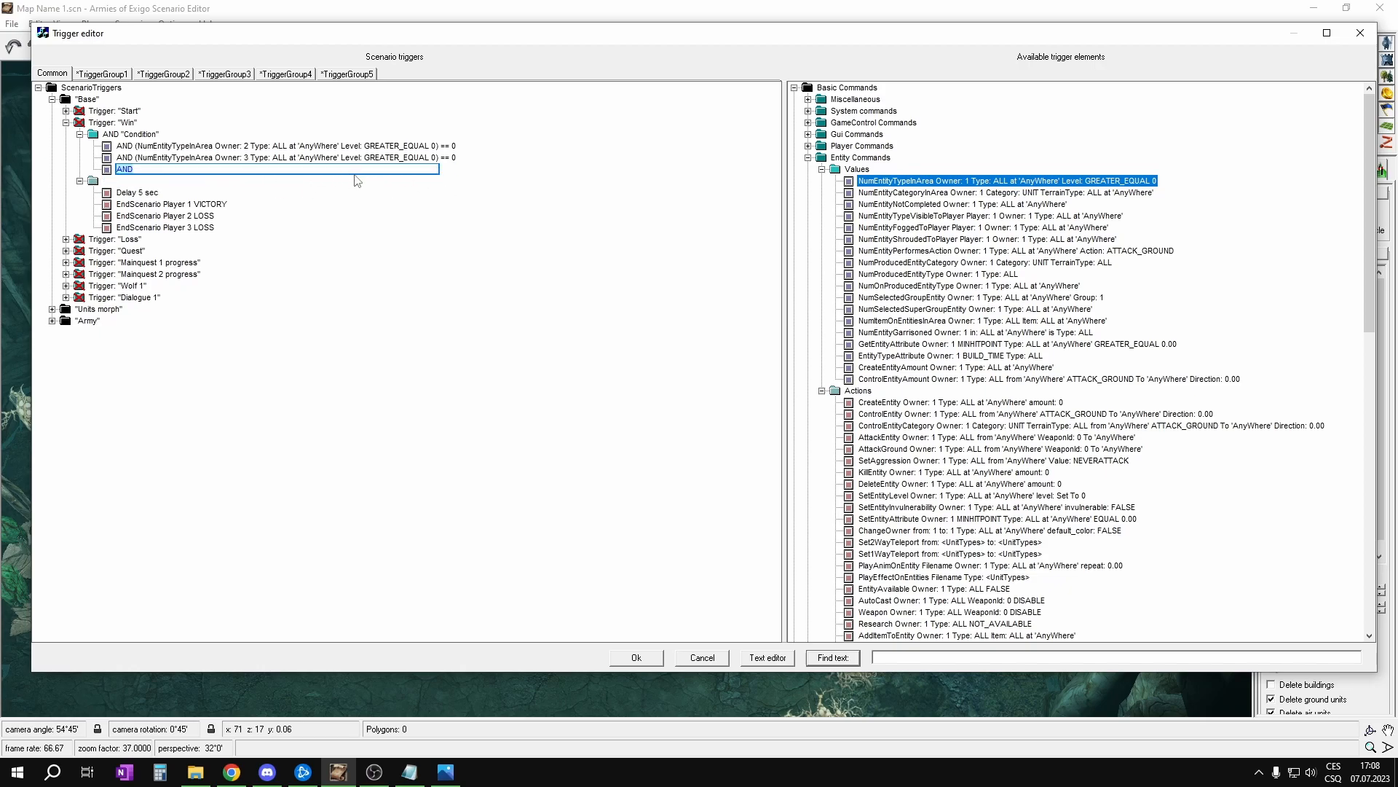
left_click(131, 169)
left_click(173, 169)
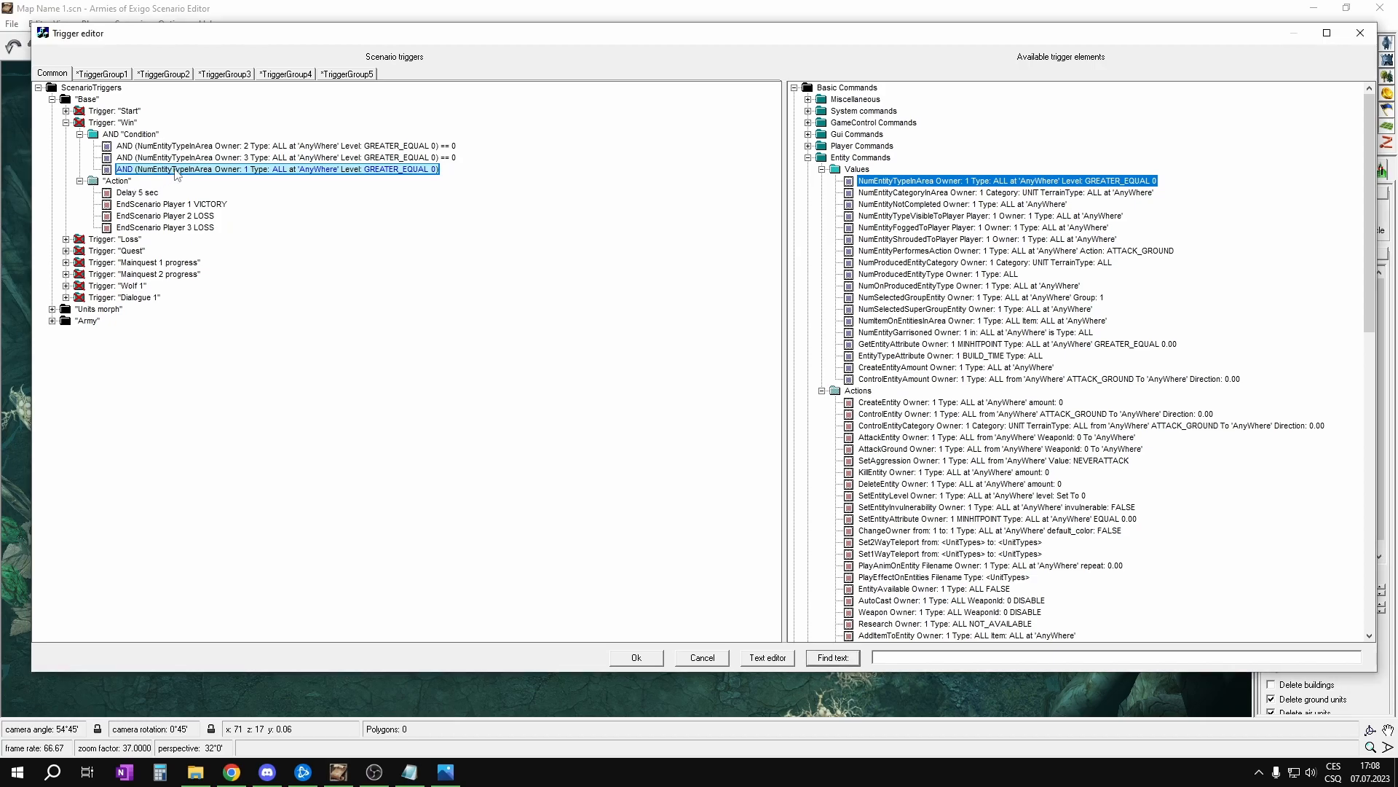
left_click(249, 171)
left_click(263, 185)
Step: Append a NUMBER value from the Miscellaneous commands to the new condition and compare it with == 0
left_click(808, 99)
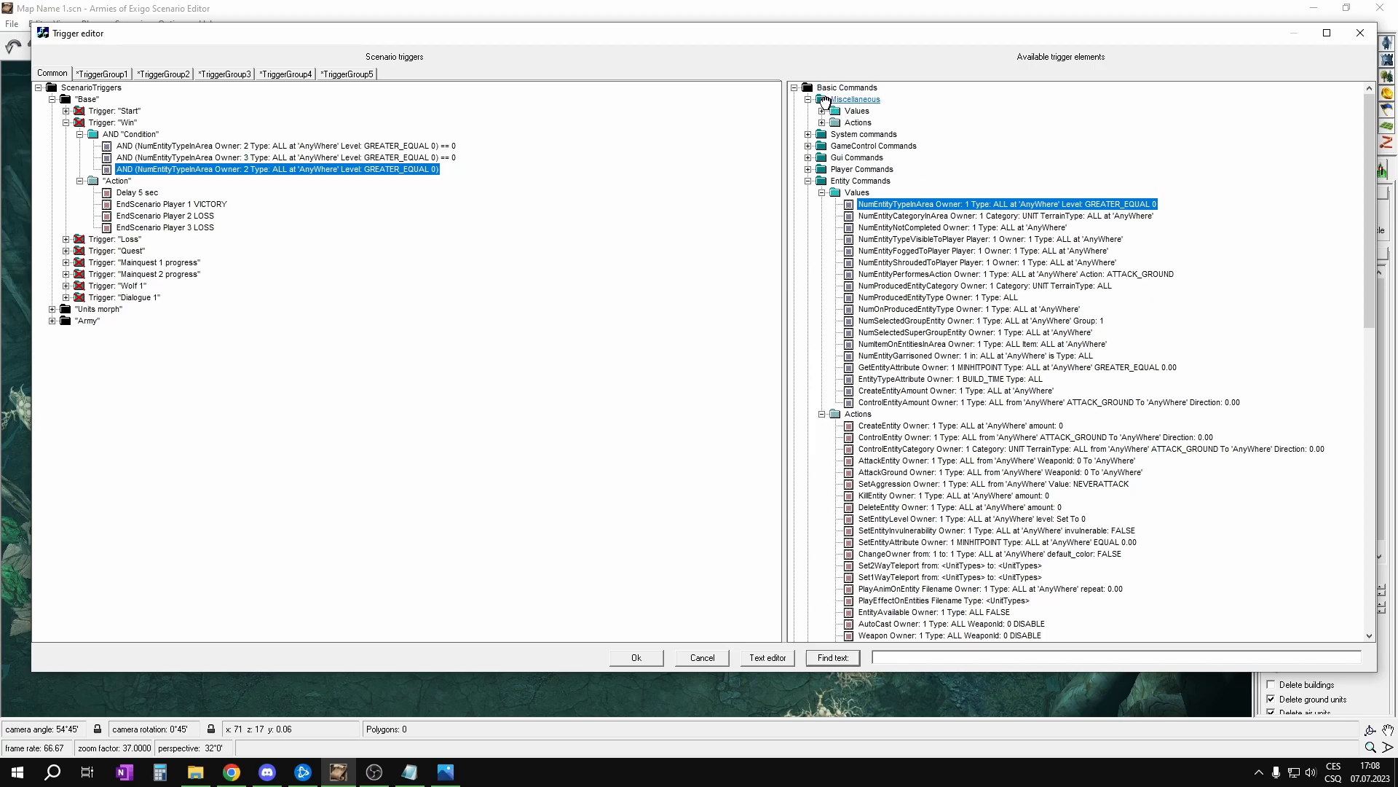
left_click(823, 112)
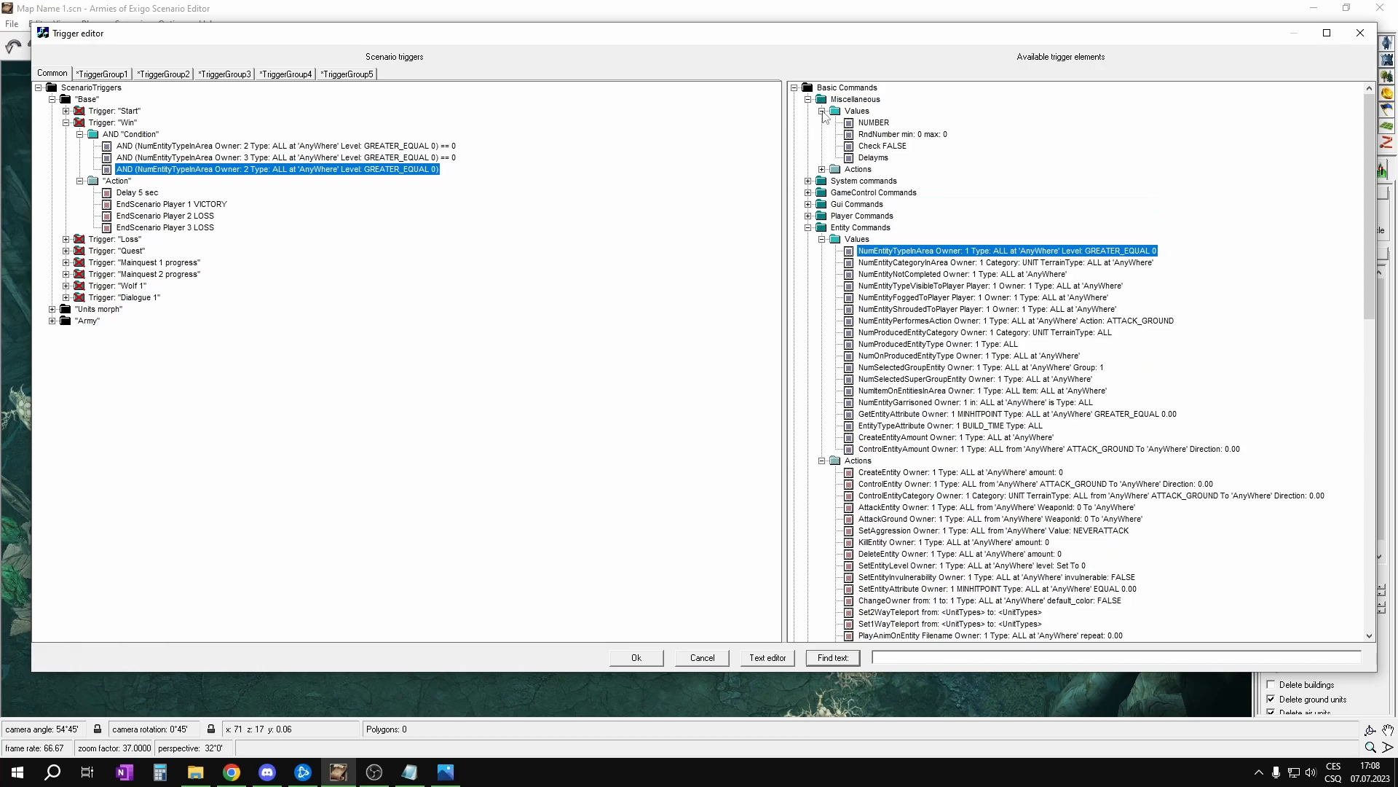
double_click(871, 123)
left_click(445, 170)
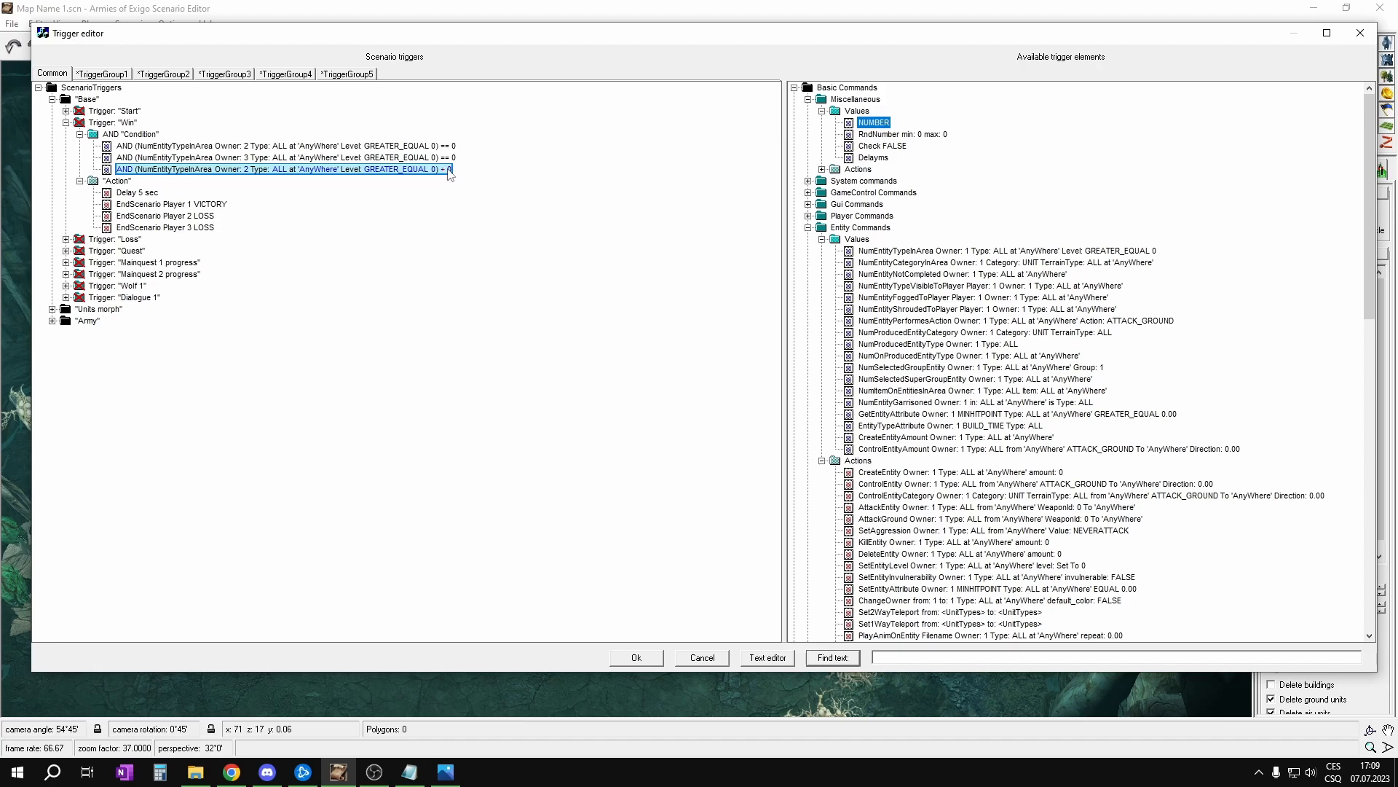
left_click(447, 173)
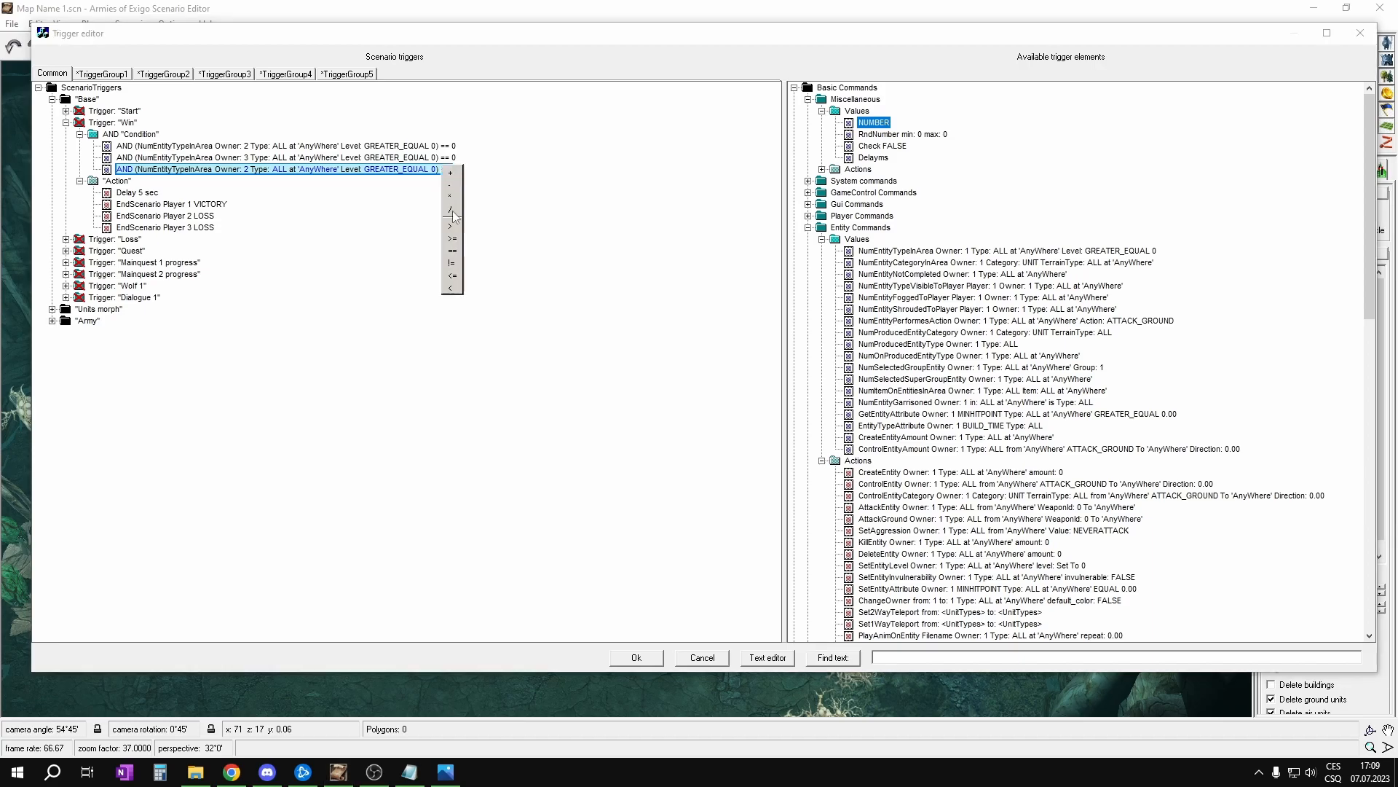
left_click(453, 252)
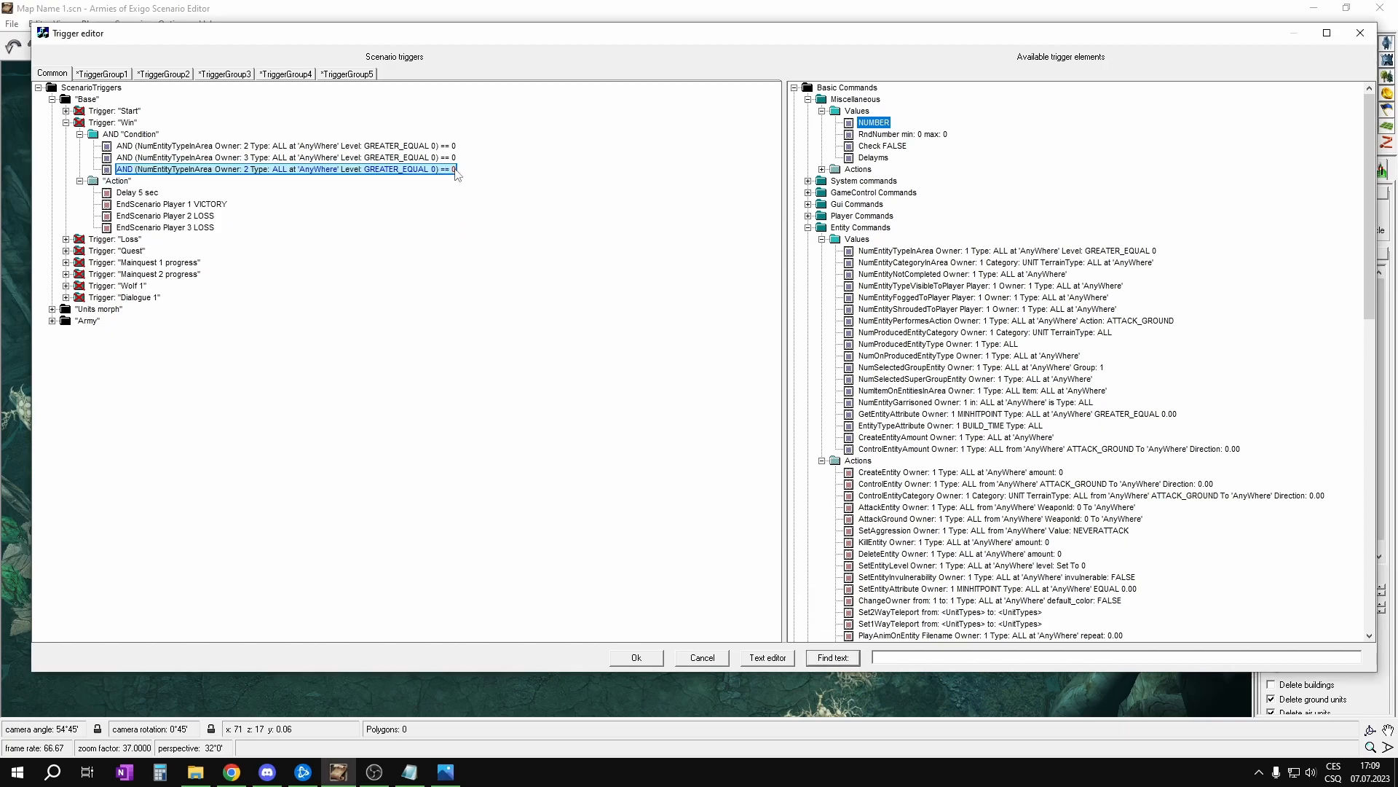
key("Return")
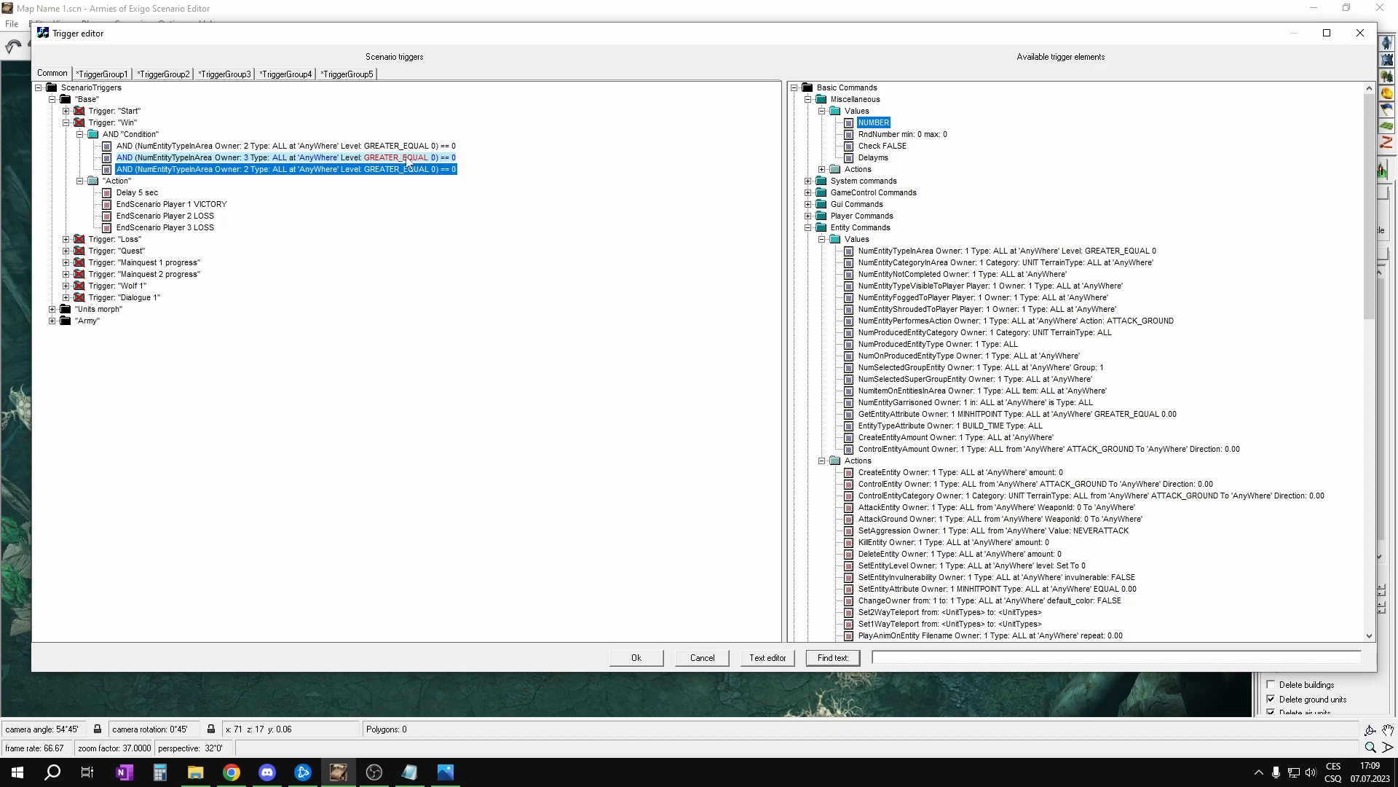
Step: Delete the third condition, the duplicate for owner 2, from the "Win" trigger and select the first condition
left_click(453, 169)
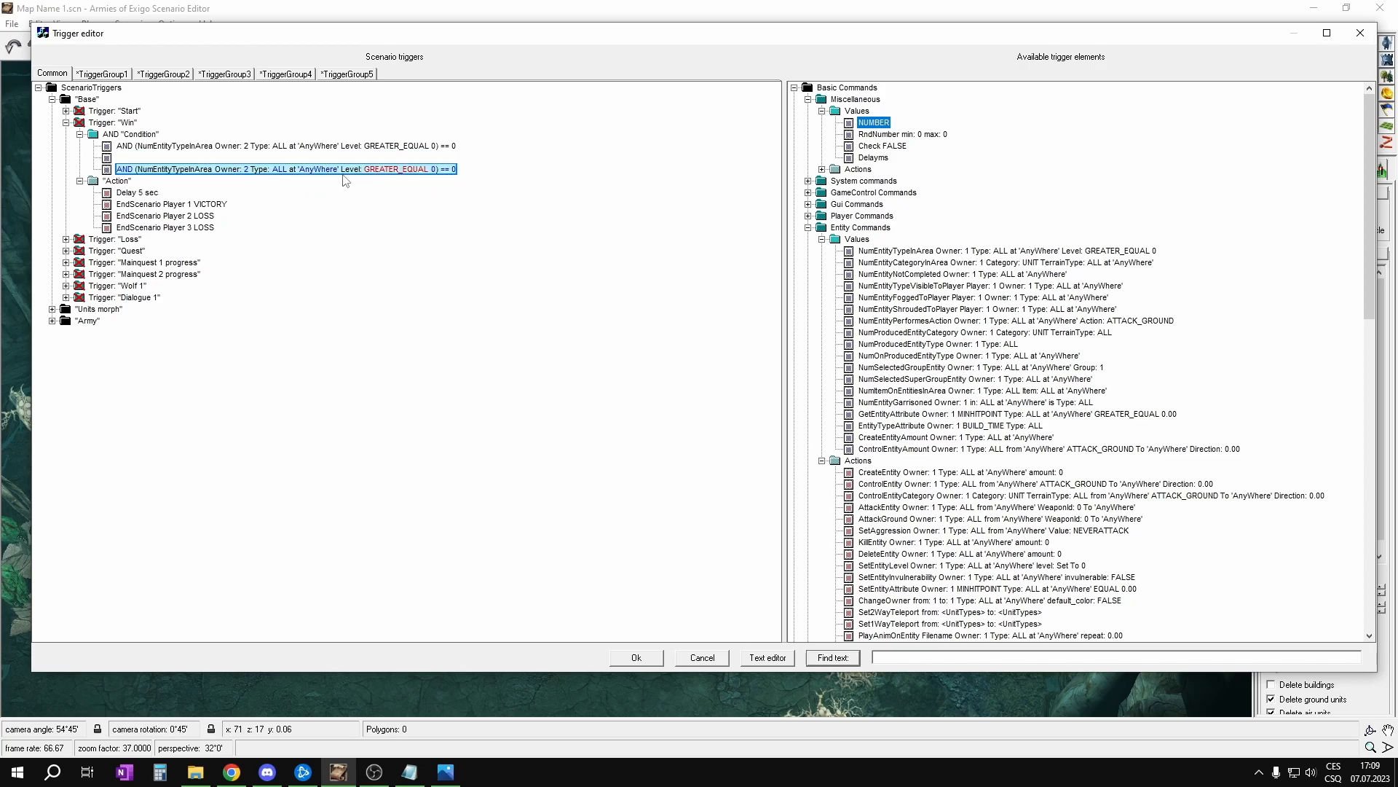
key("Delete")
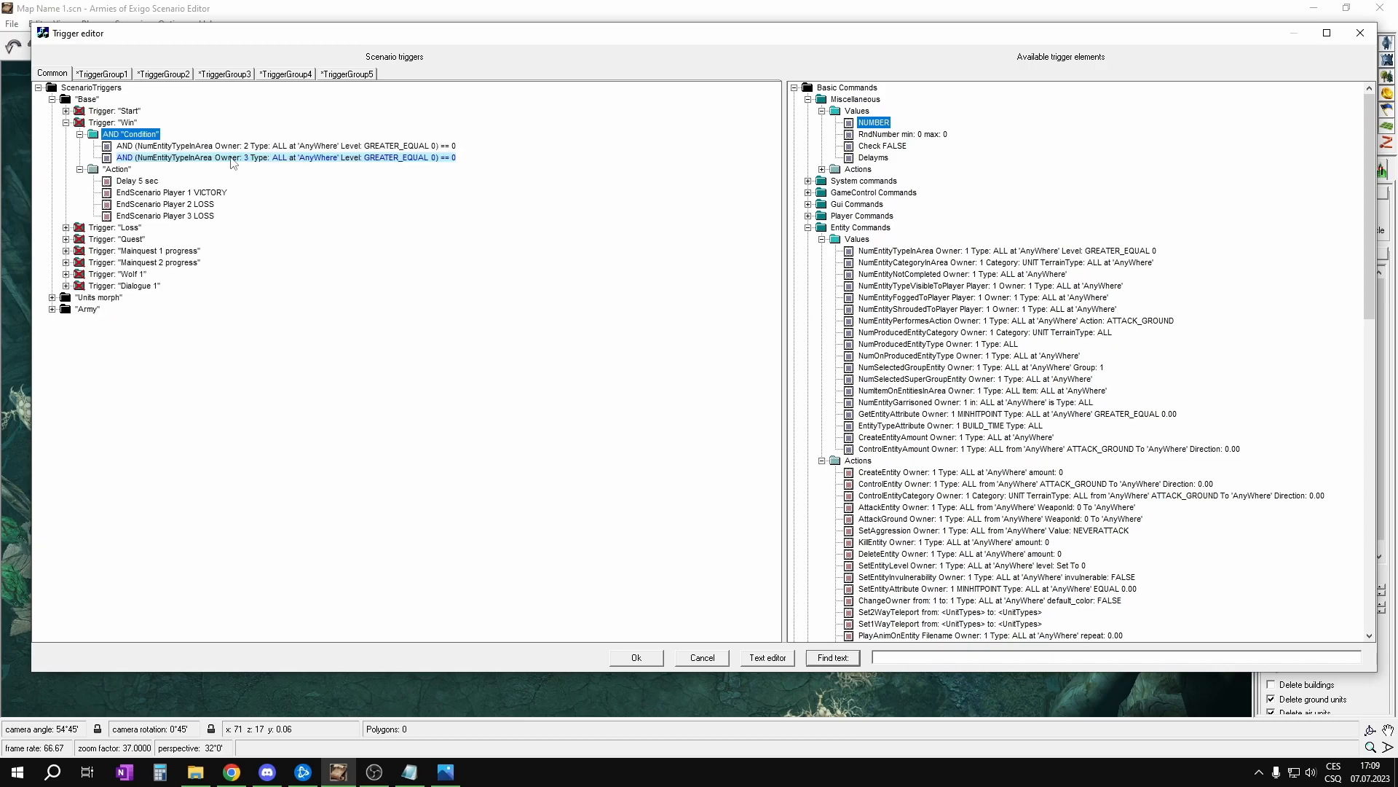
left_click(232, 147)
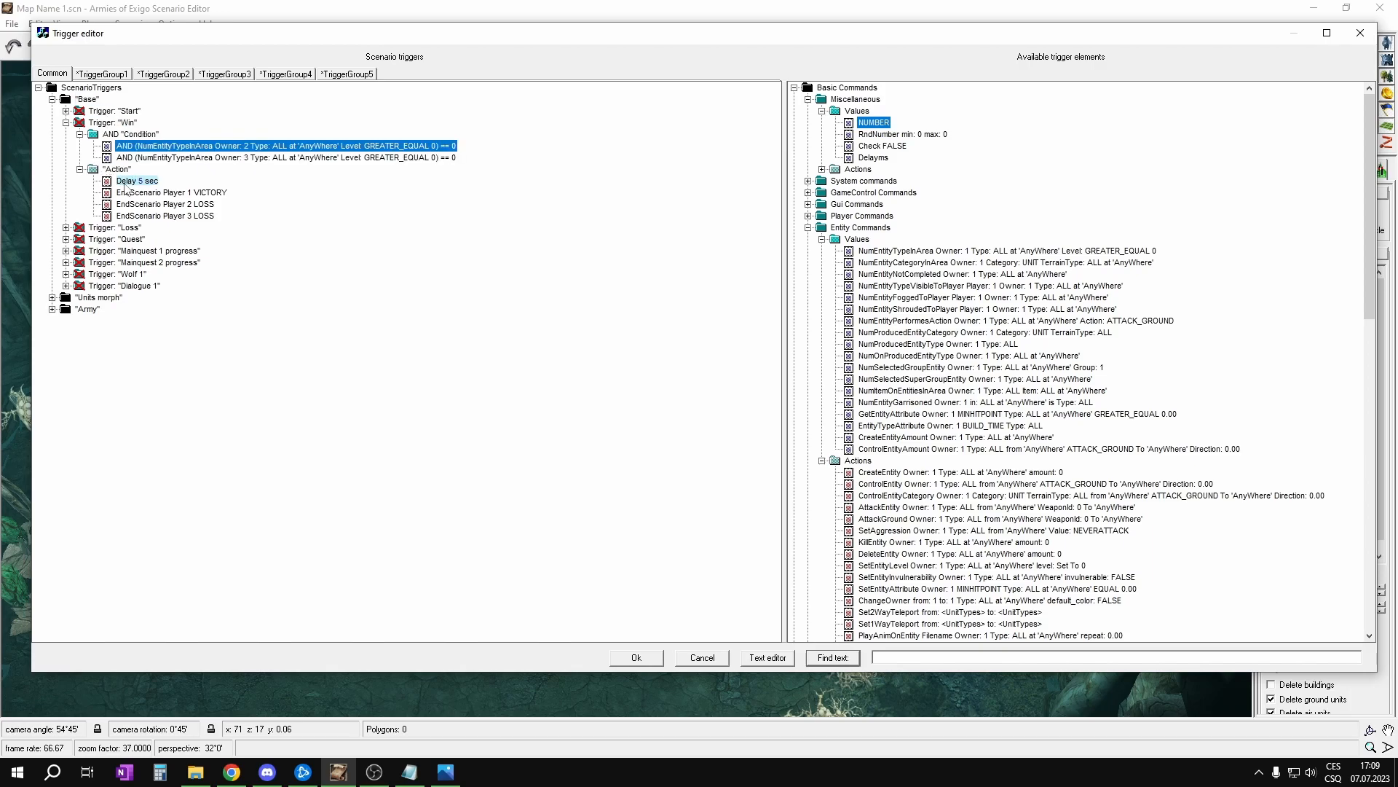
Step: Examine the "Win" trigger's Delay and Player 1 EndScenario actions and list the available Miscellaneous actions
left_click(122, 180)
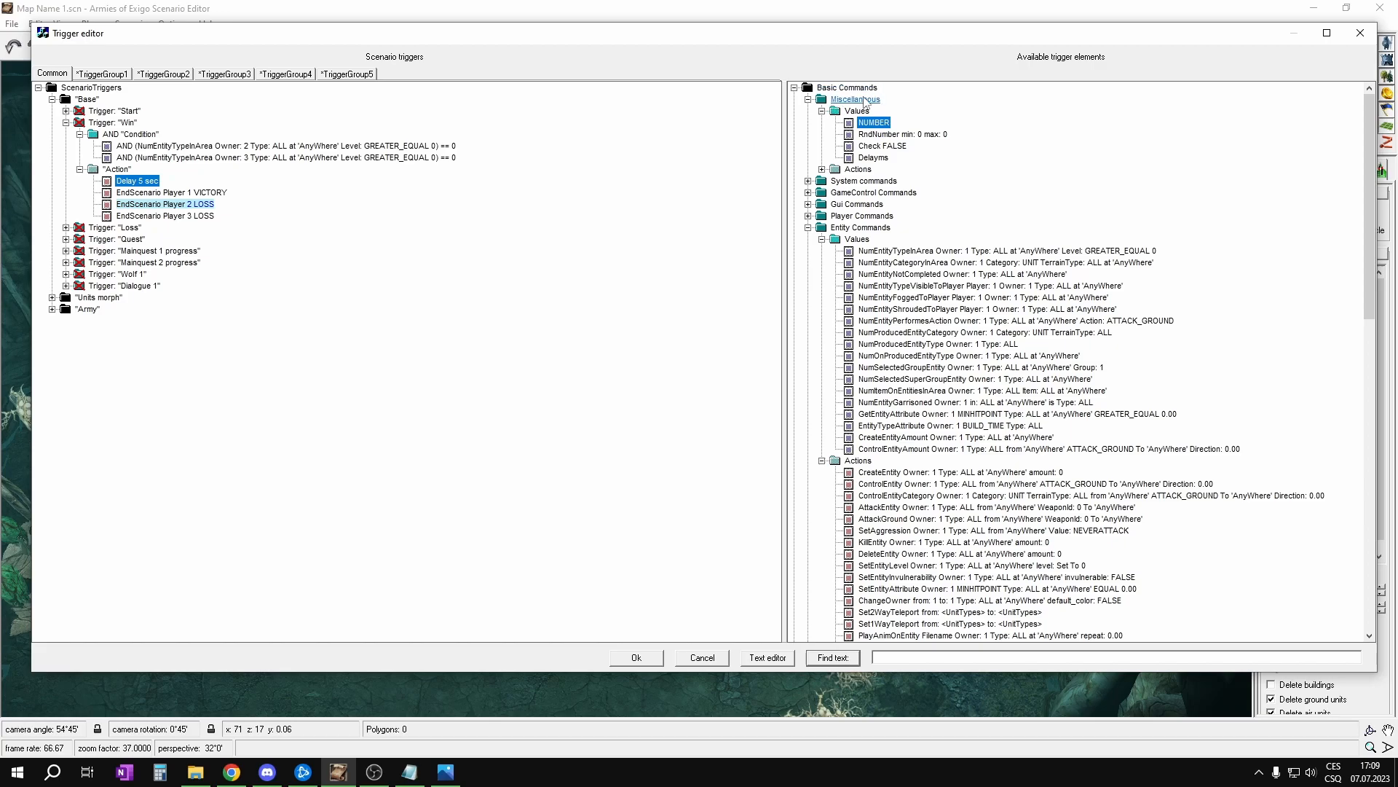
left_click(822, 169)
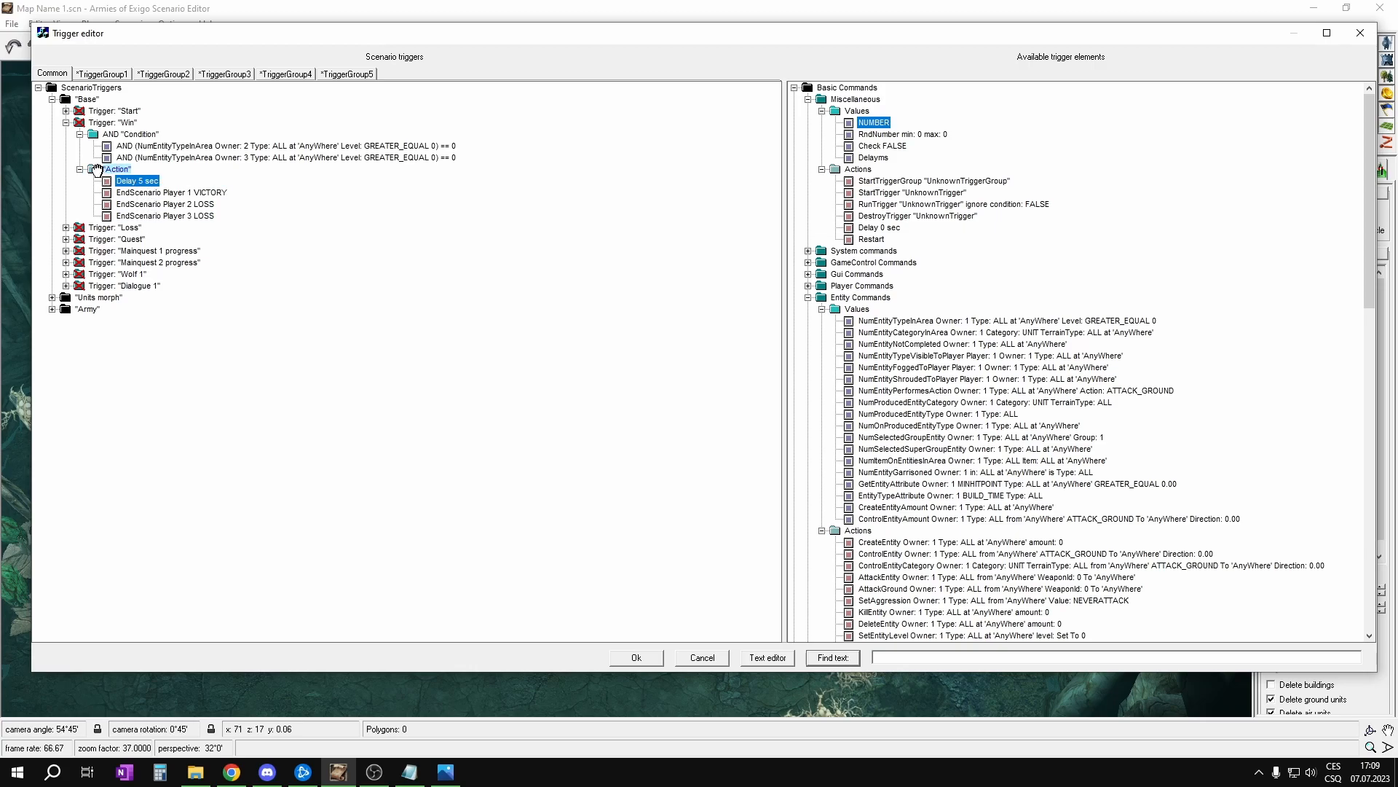
left_click(136, 194)
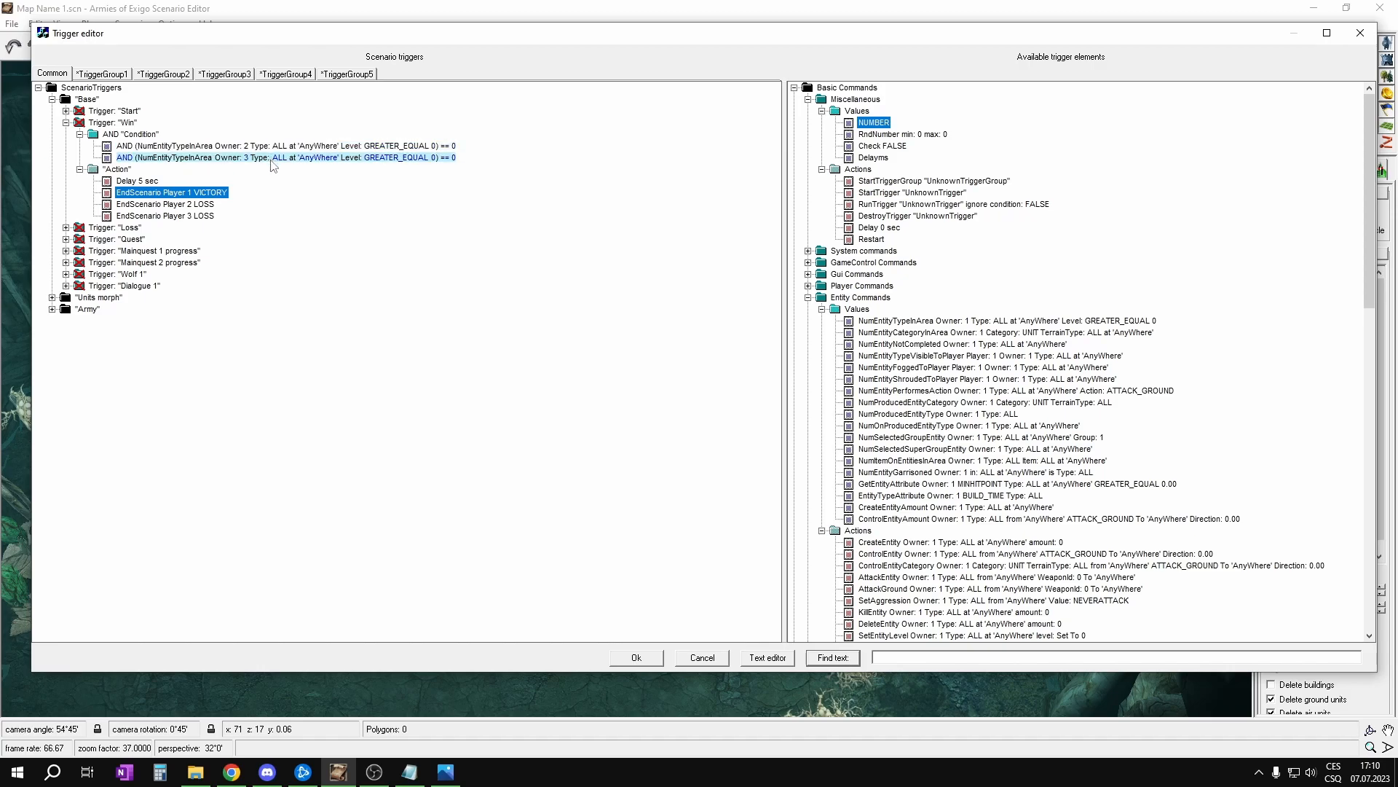
Step: Fully expand the "Loss" trigger to examine its condition and actions
left_click(67, 227)
right_click(80, 229)
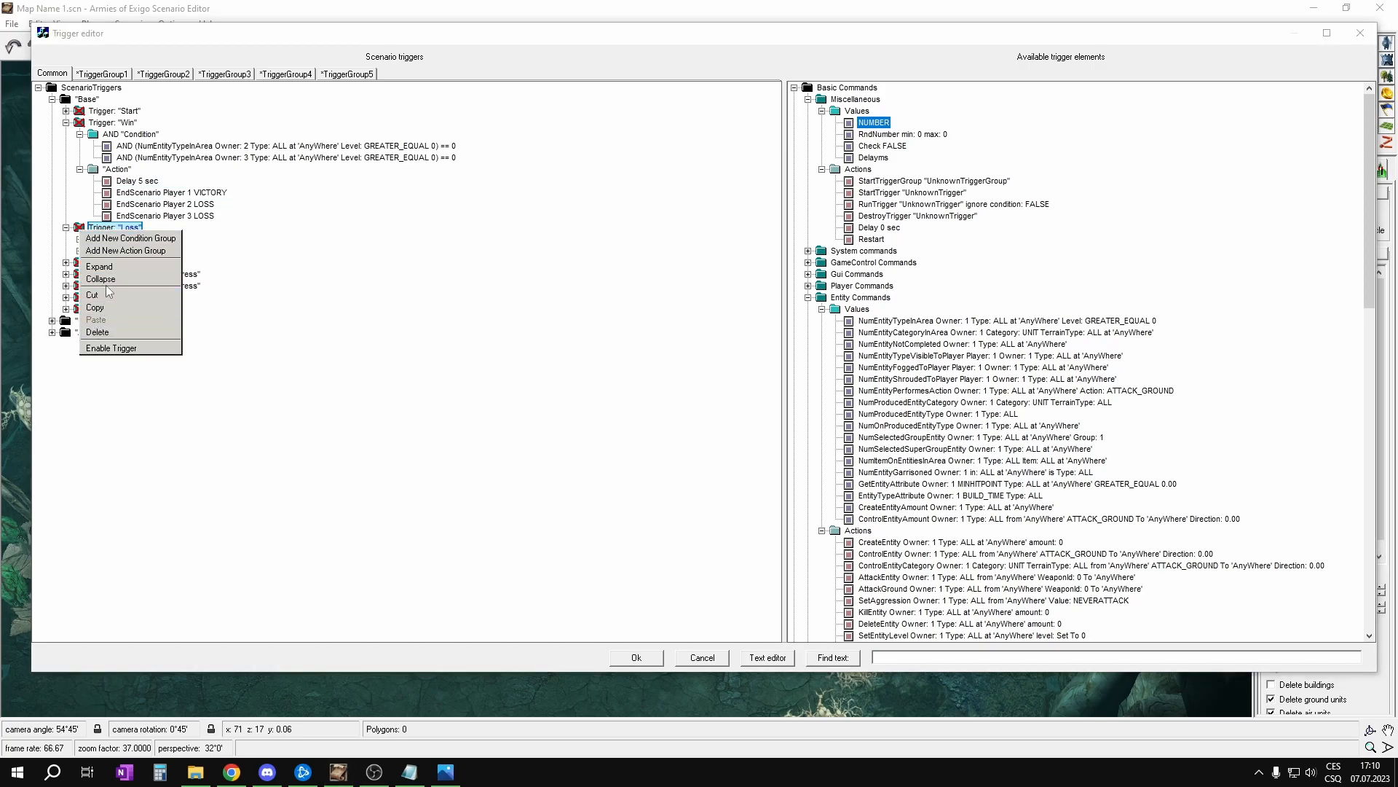
left_click(135, 234)
right_click(79, 228)
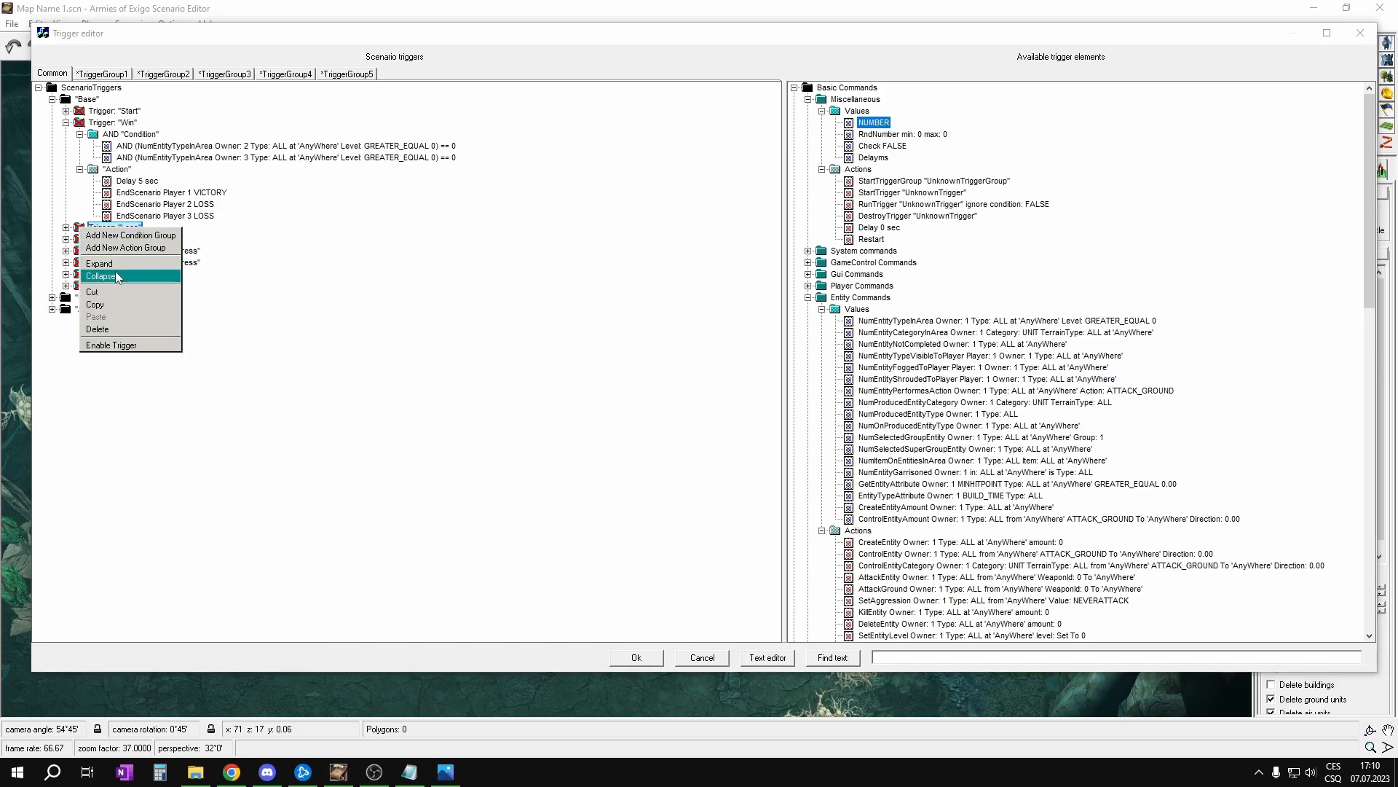
left_click(119, 263)
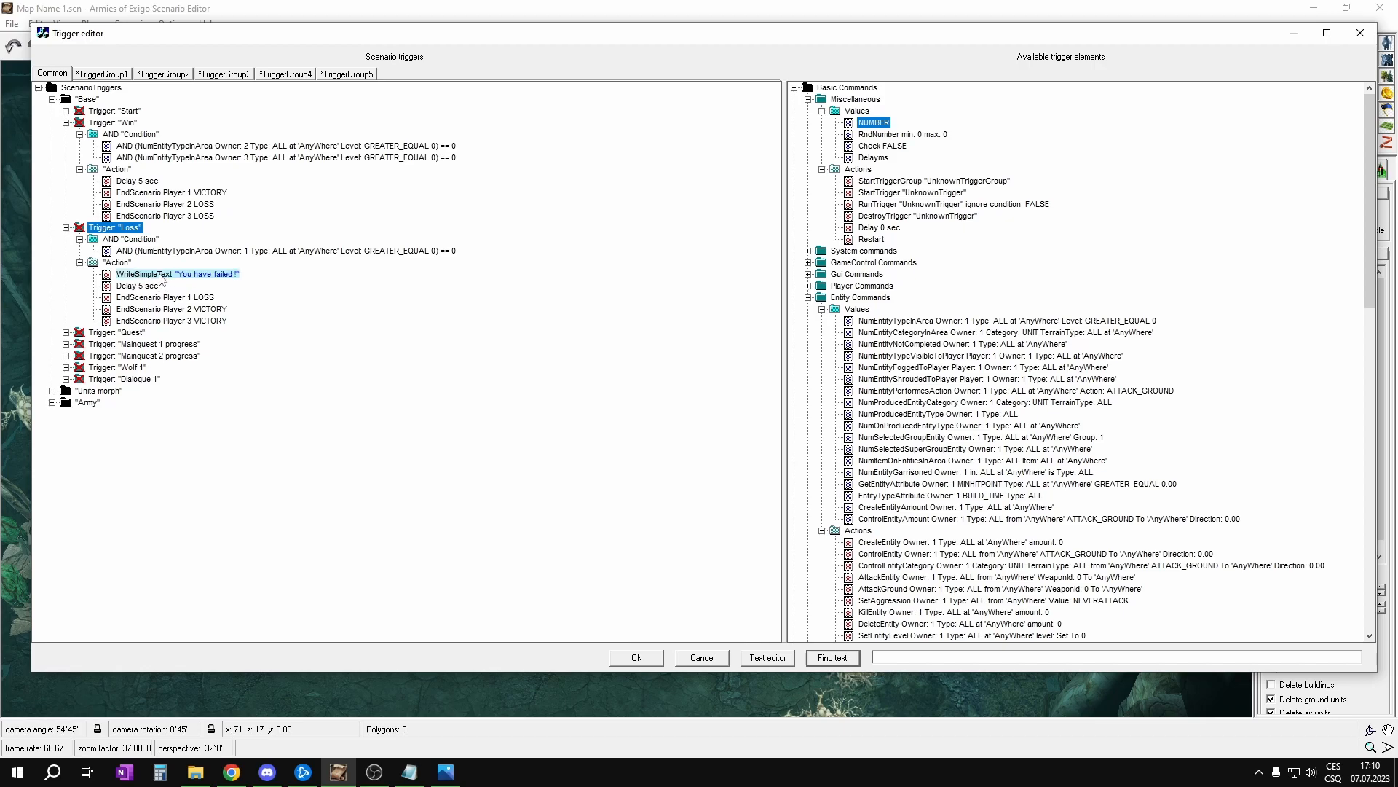
Step: Select the "Loss" trigger's WriteSimpleText action and list the available GameControl and System command actions
left_click(160, 275)
left_click(808, 262)
left_click(822, 286)
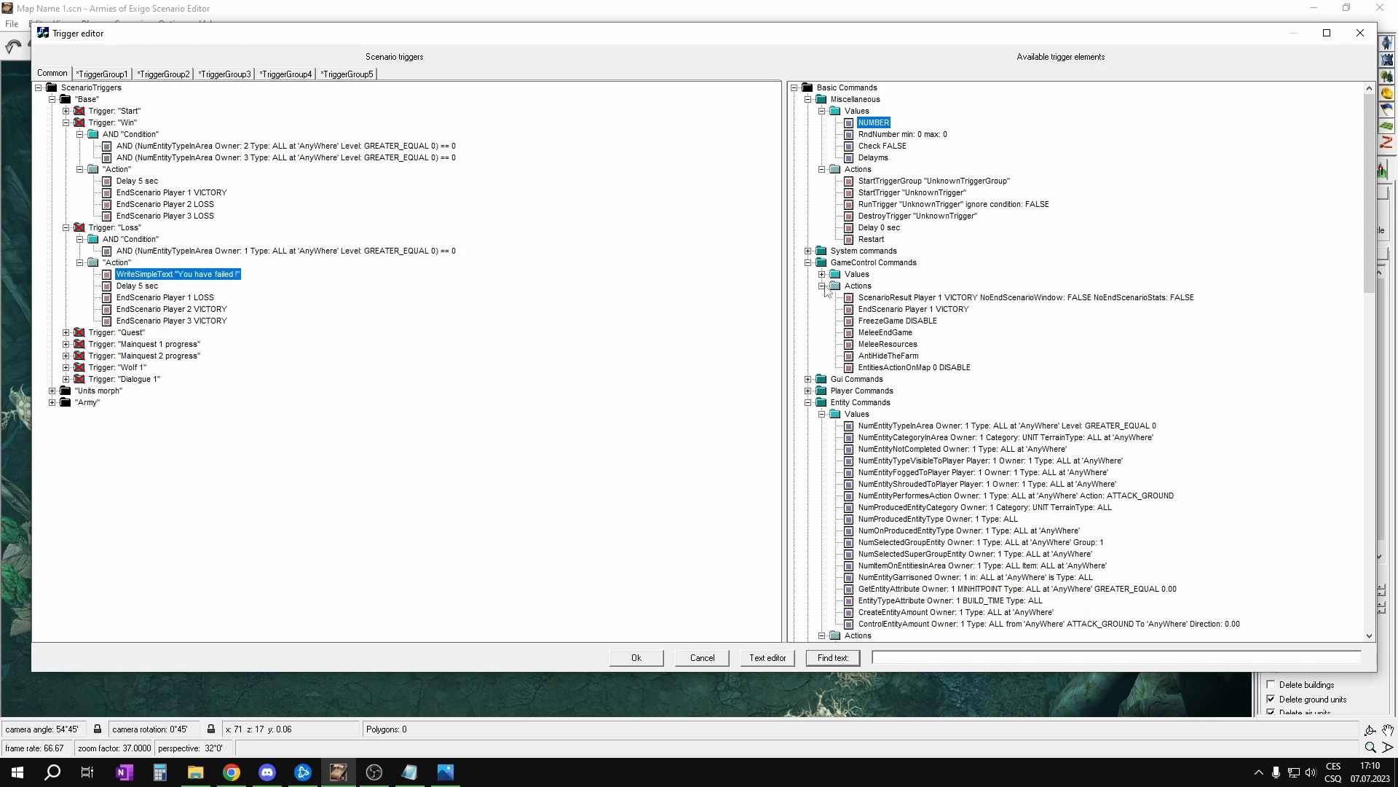
left_click(808, 251)
left_click(821, 274)
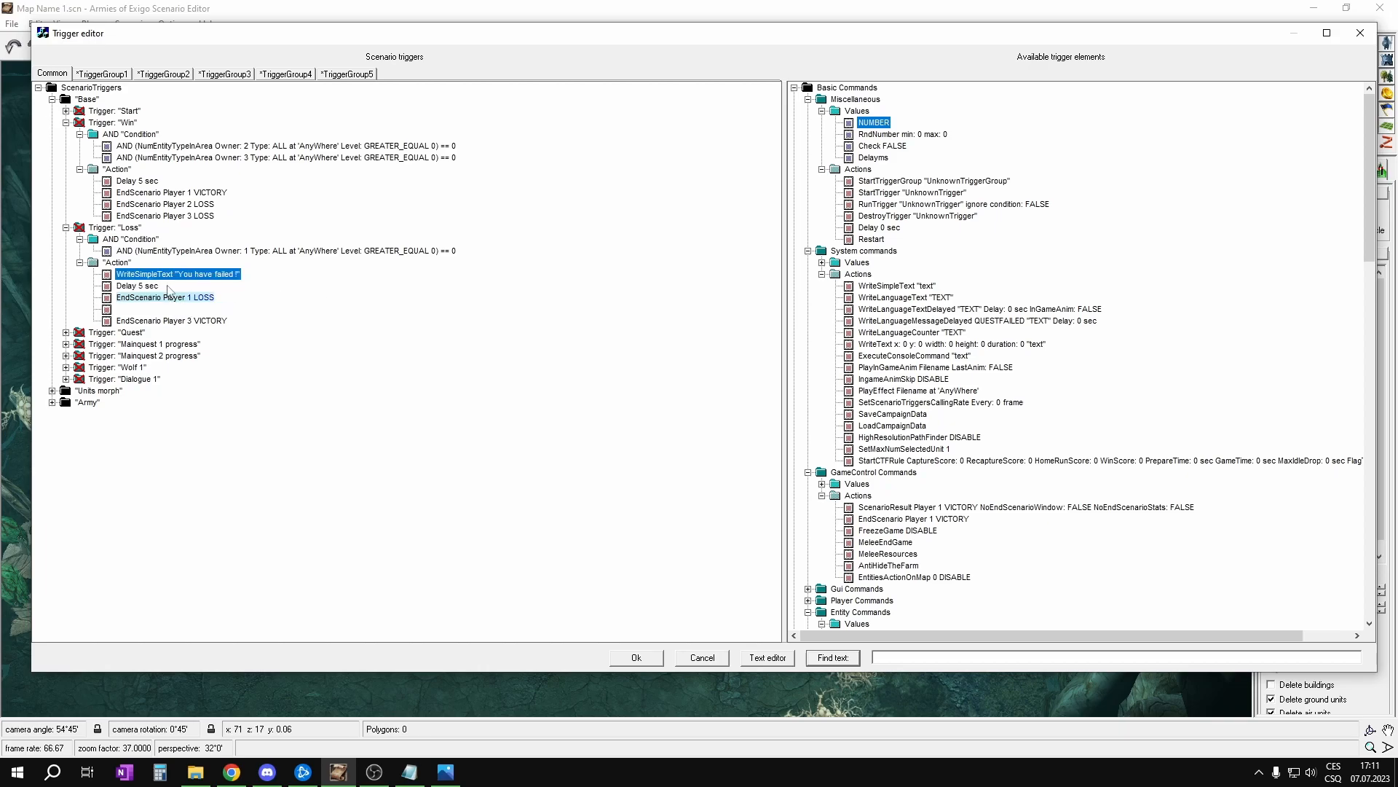
Step: Collapse the "Win" and "Loss" triggers and expand the "Quest" trigger's action group to examine its quest commands
right_click(83, 123)
left_click(119, 171)
right_click(83, 134)
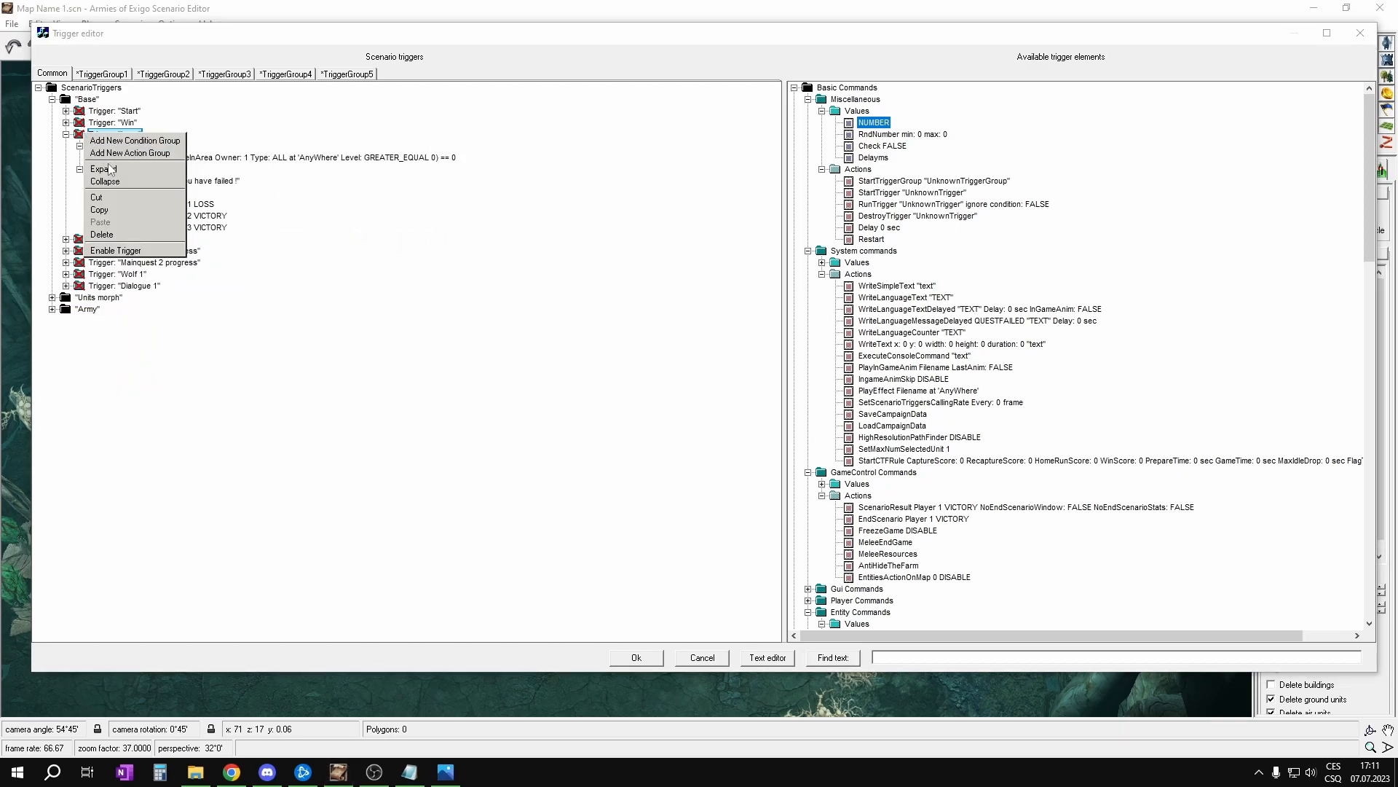
left_click(102, 181)
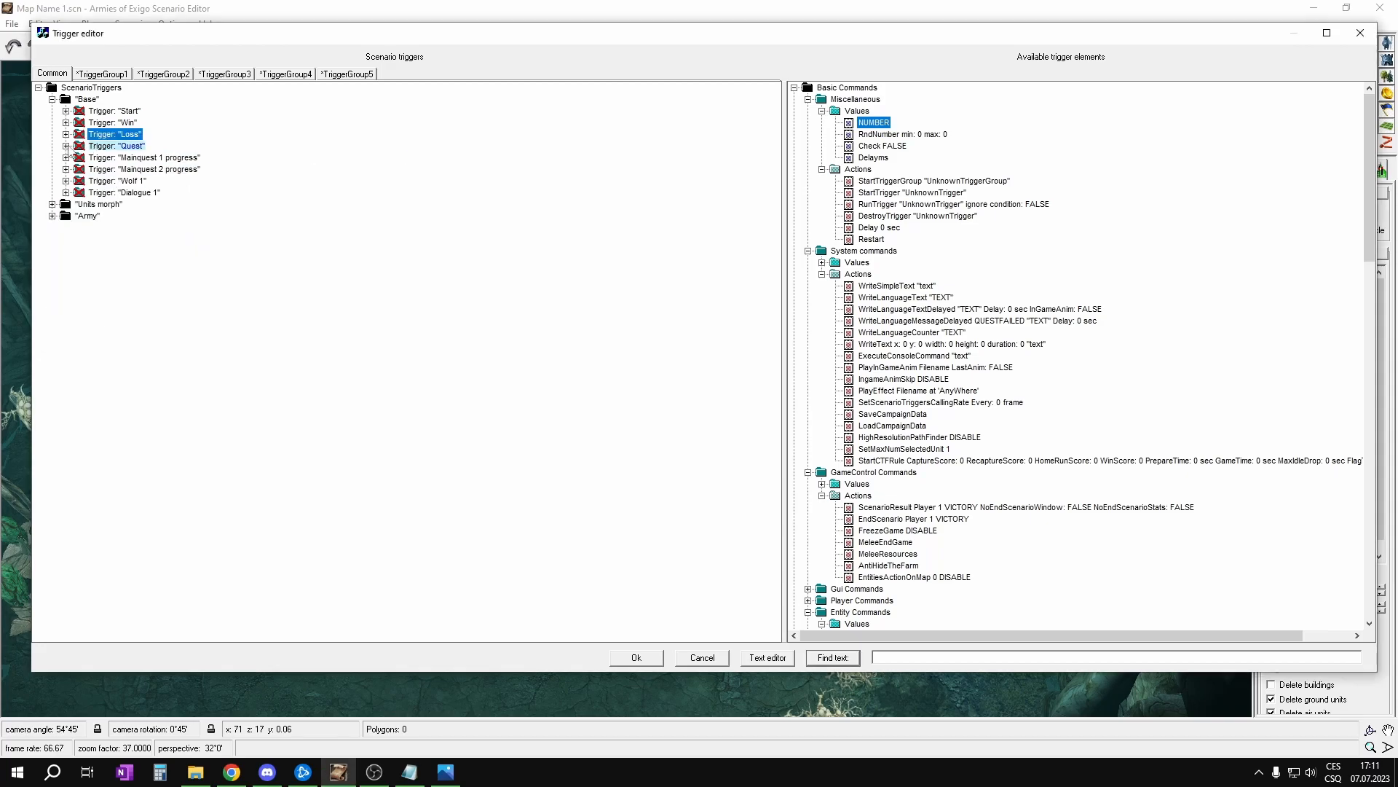
left_click(65, 145)
left_click(80, 169)
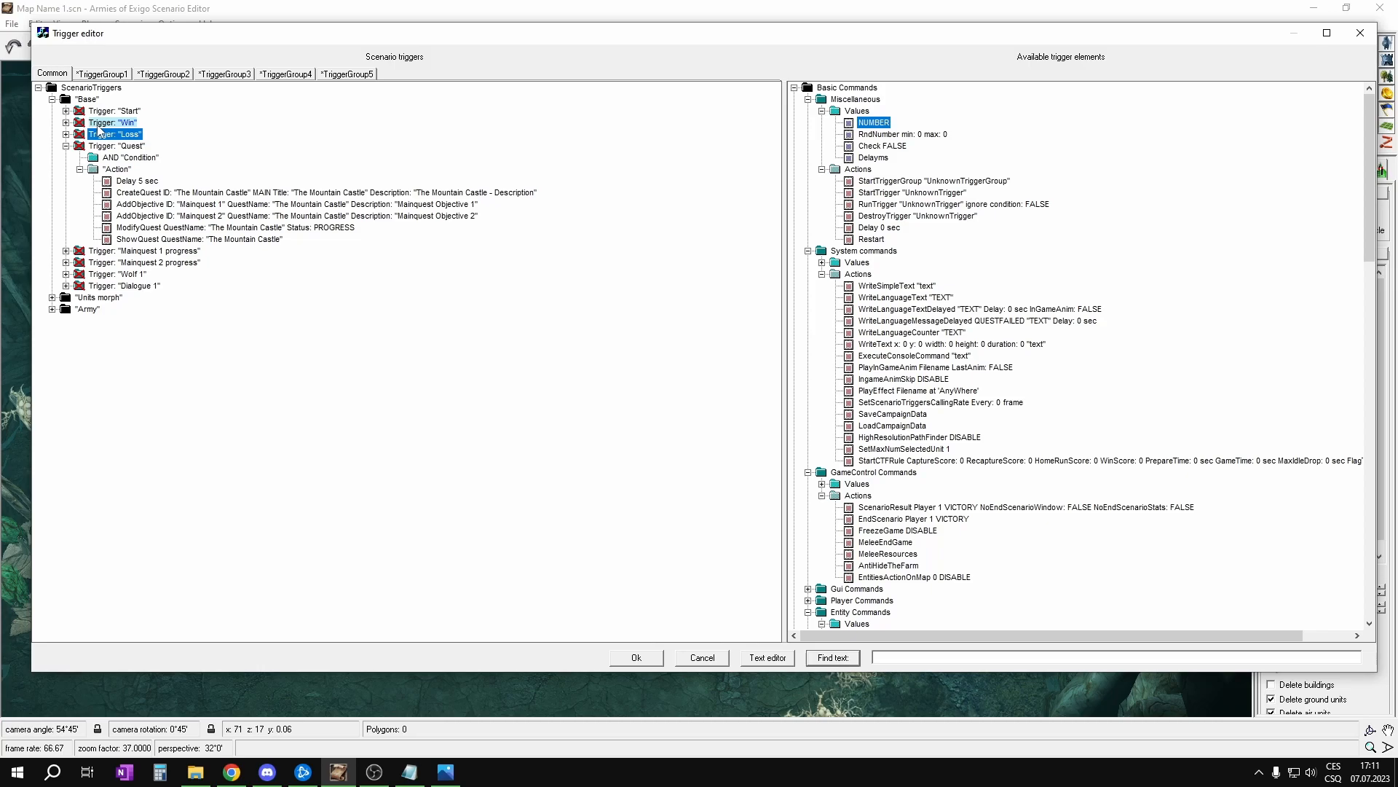
Step: Select the "Quest" trigger's CreateQuest action and list the available actions under Quest Commands
left_click(144, 194)
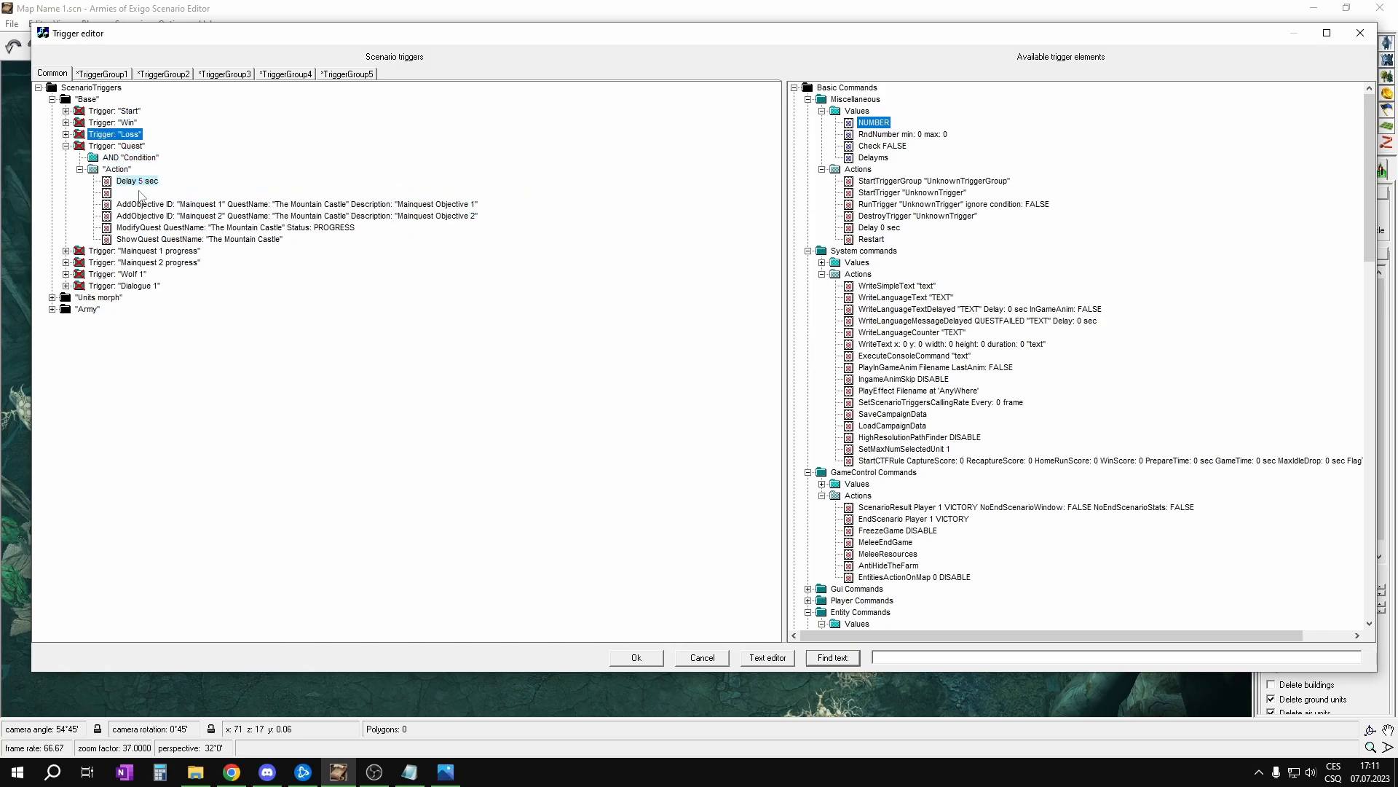
left_click(108, 123)
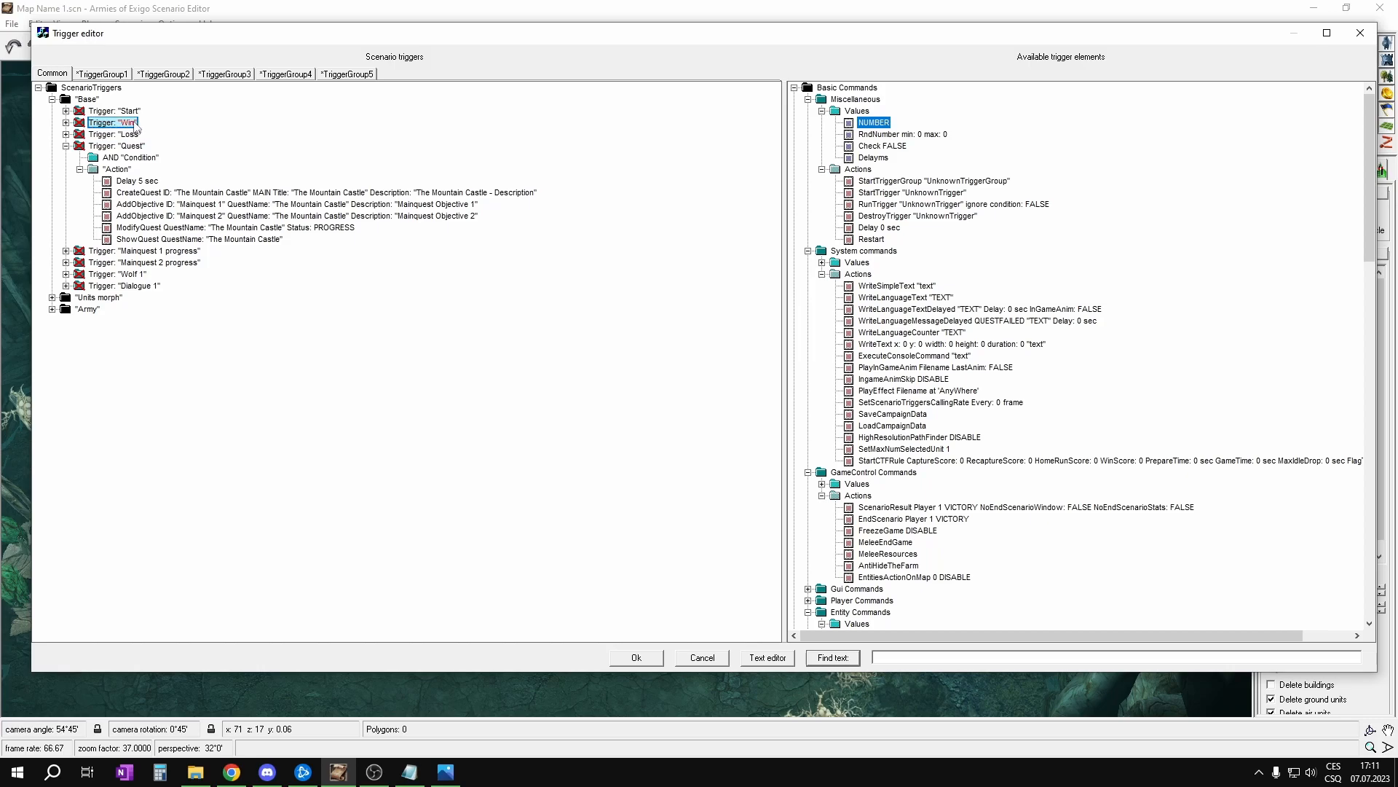
left_click_drag(213, 205, 214, 218)
left_click(131, 147)
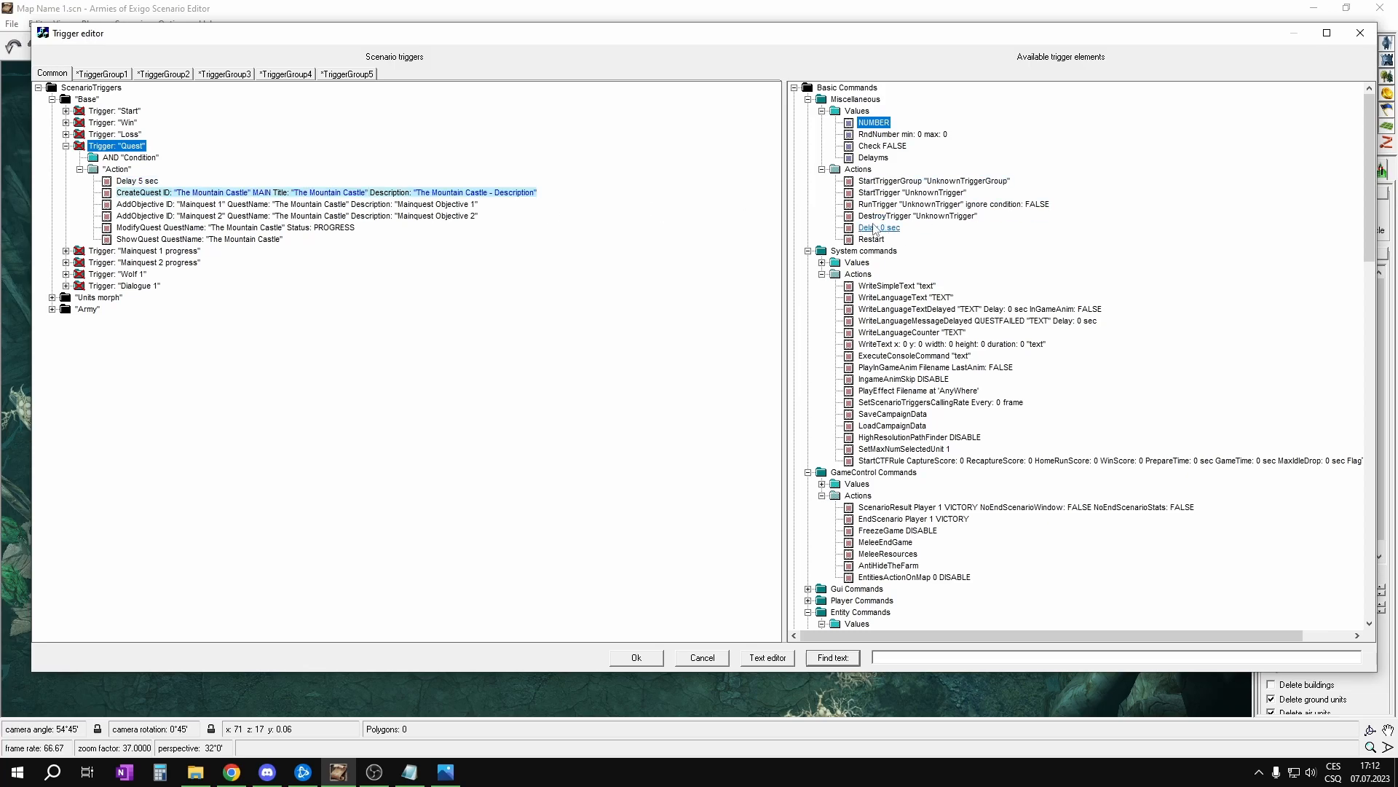
left_click(137, 194)
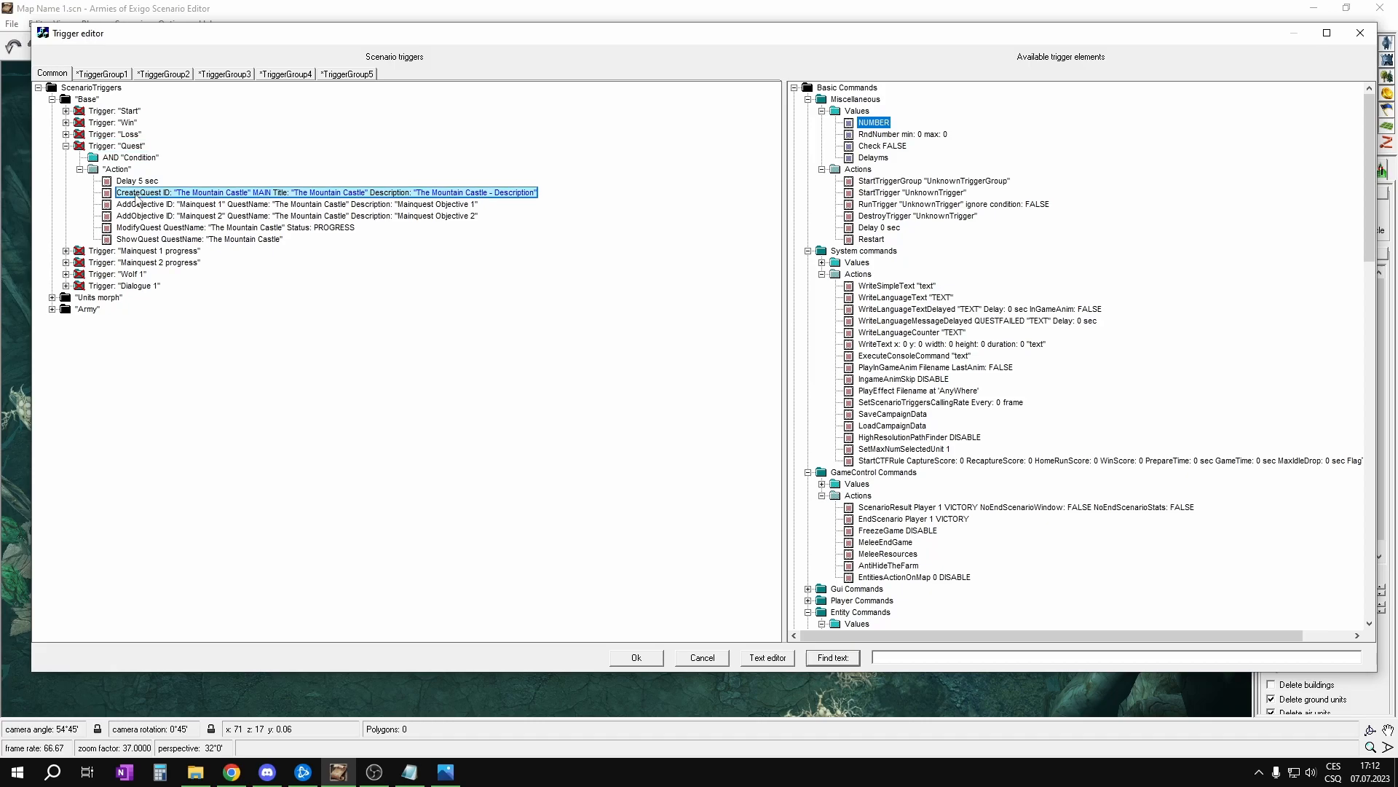
scroll(1052, 231, "down", 20)
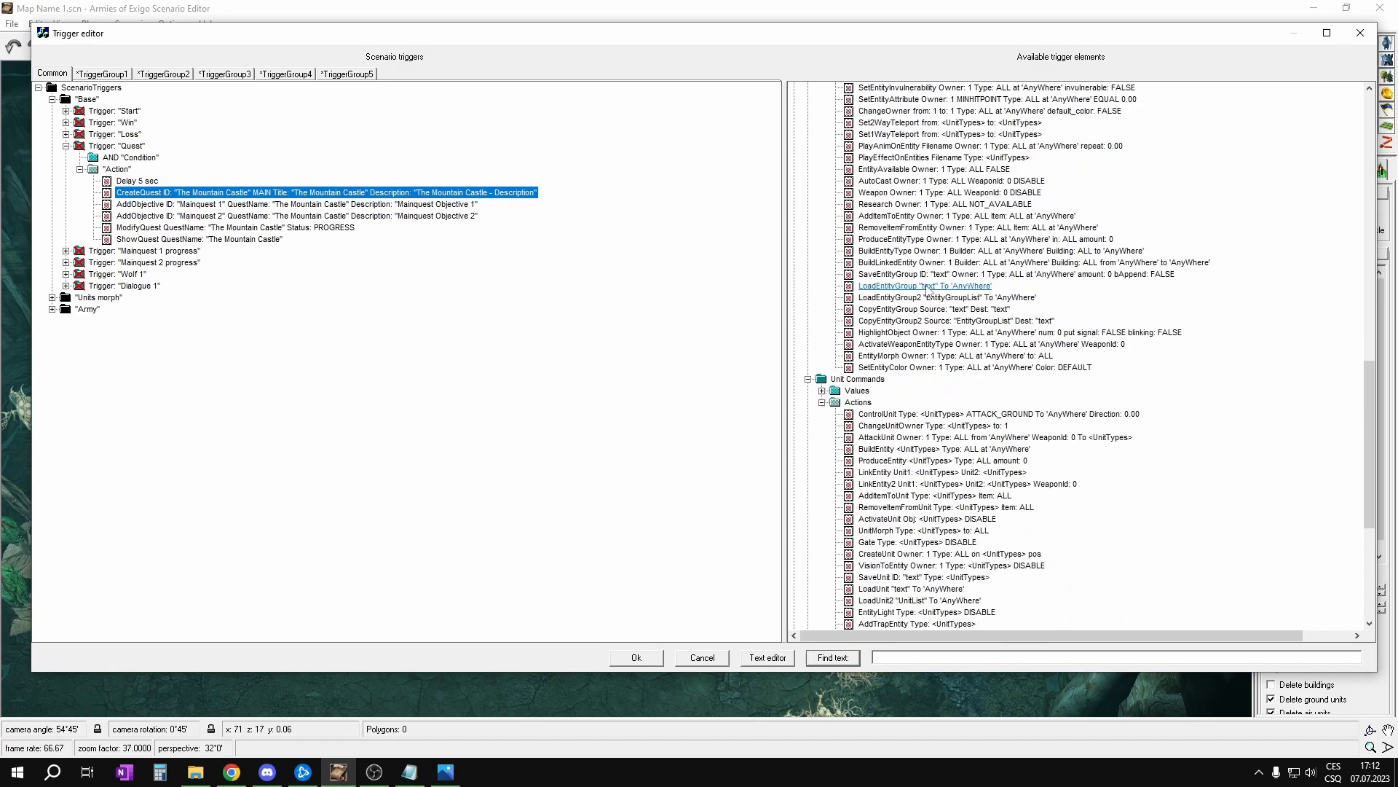
scroll(932, 291, "down", 10)
left_click(809, 449)
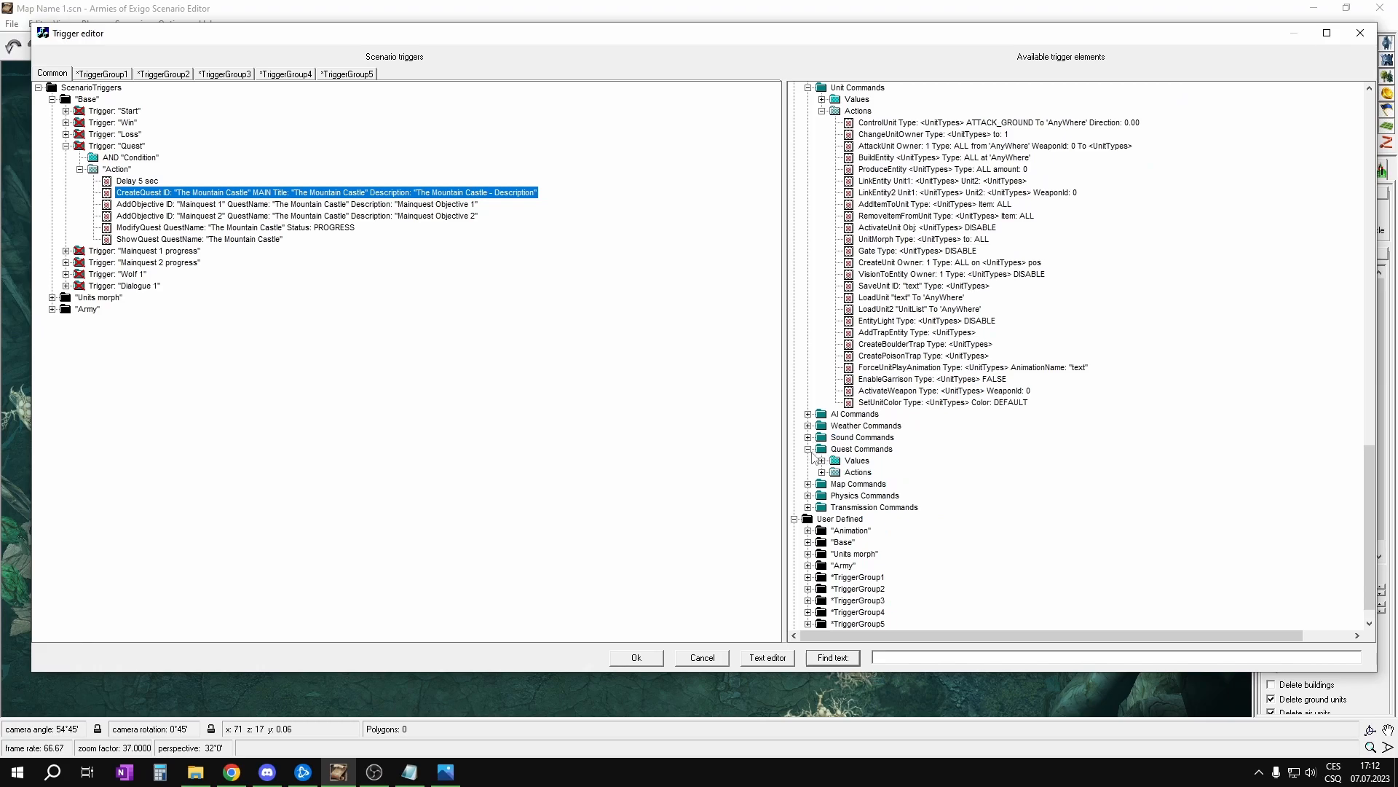
left_click(822, 472)
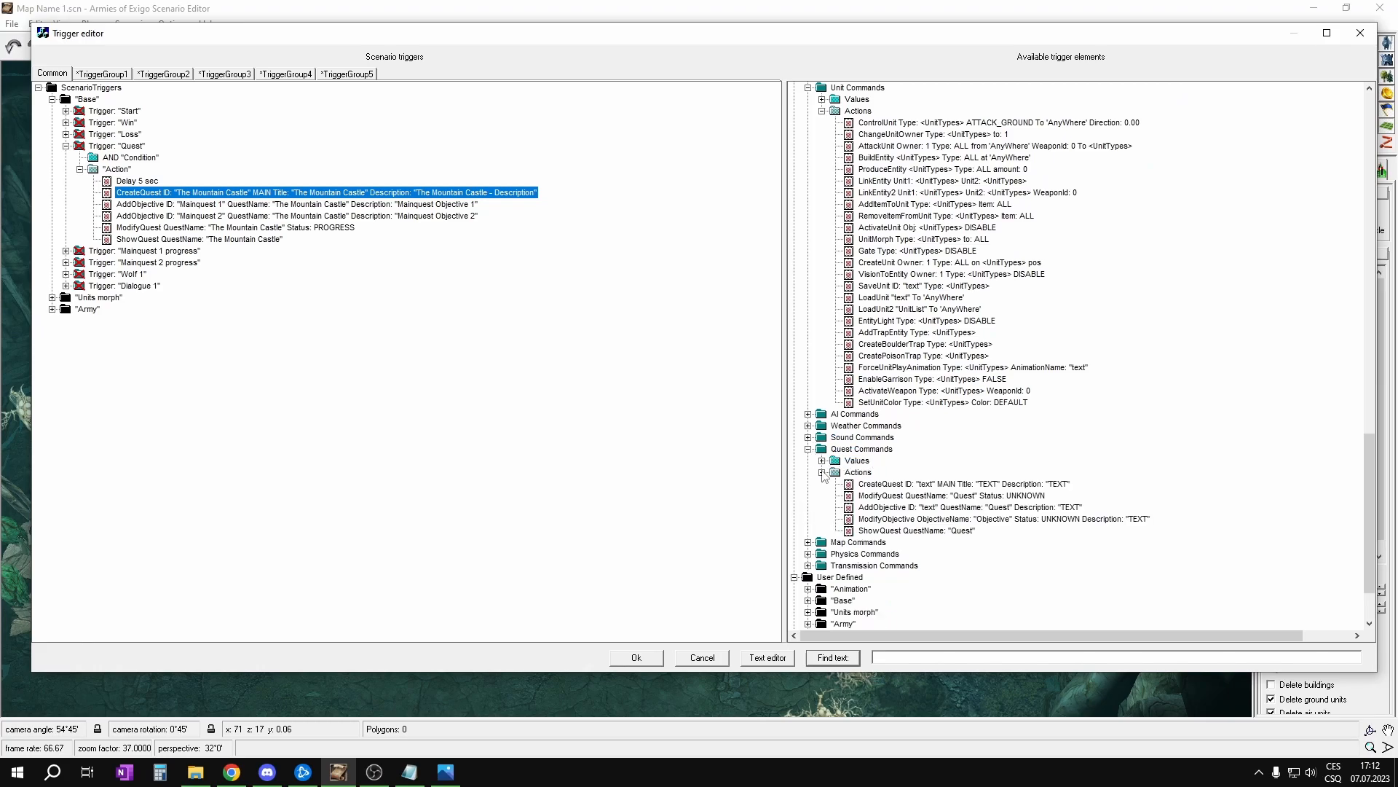
scroll(824, 474, "down", 3)
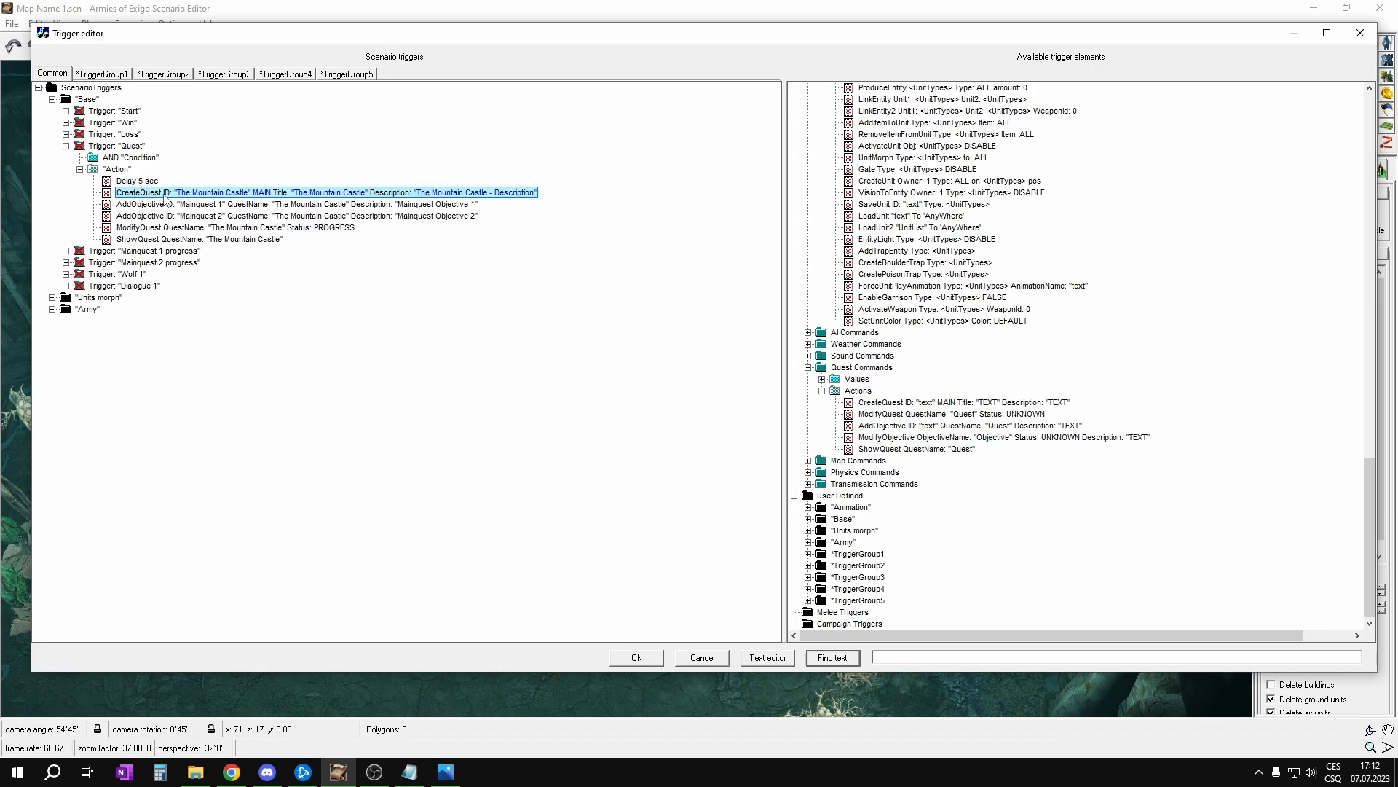
Step: Set the ID of the CreateQuest action to "Quest"
left_click(193, 195)
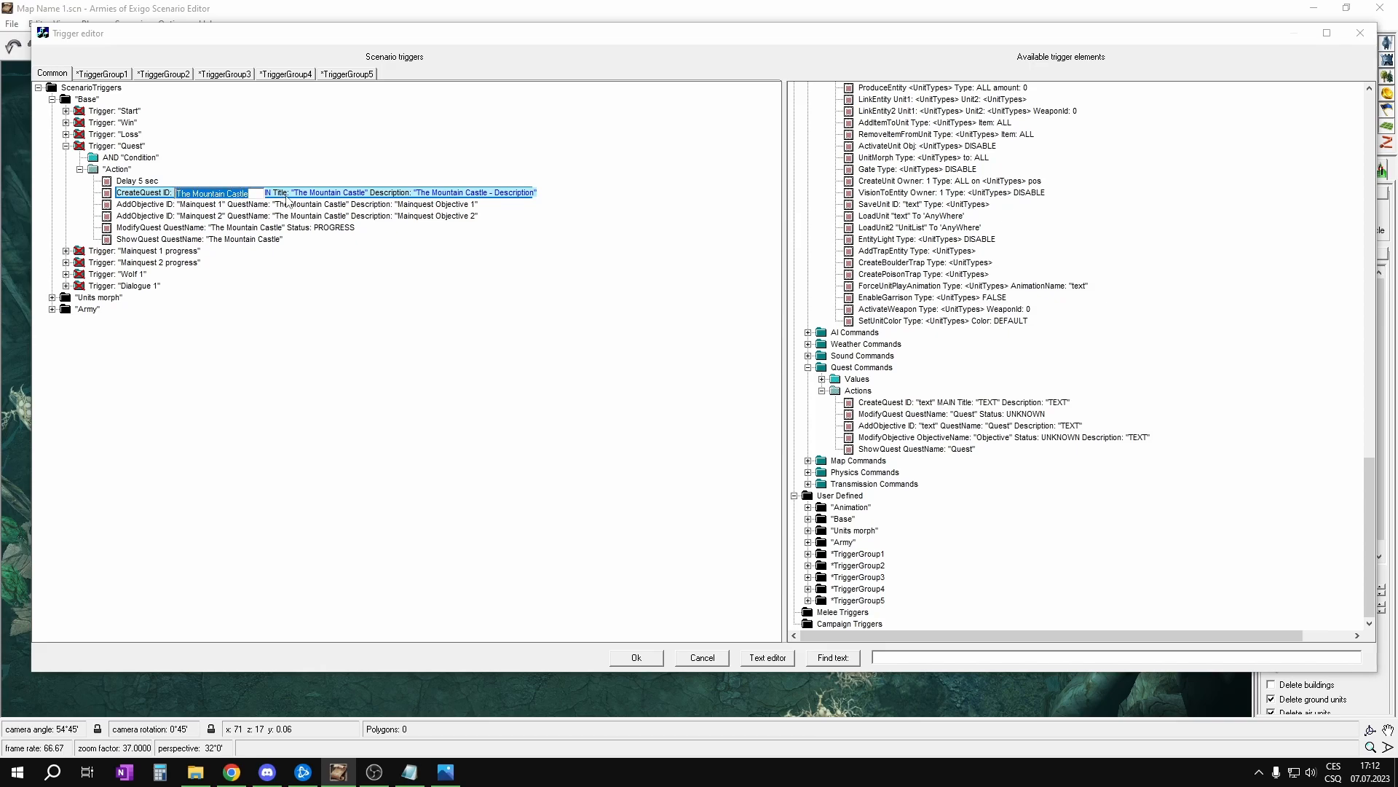
key("BackSpace")
key("Return")
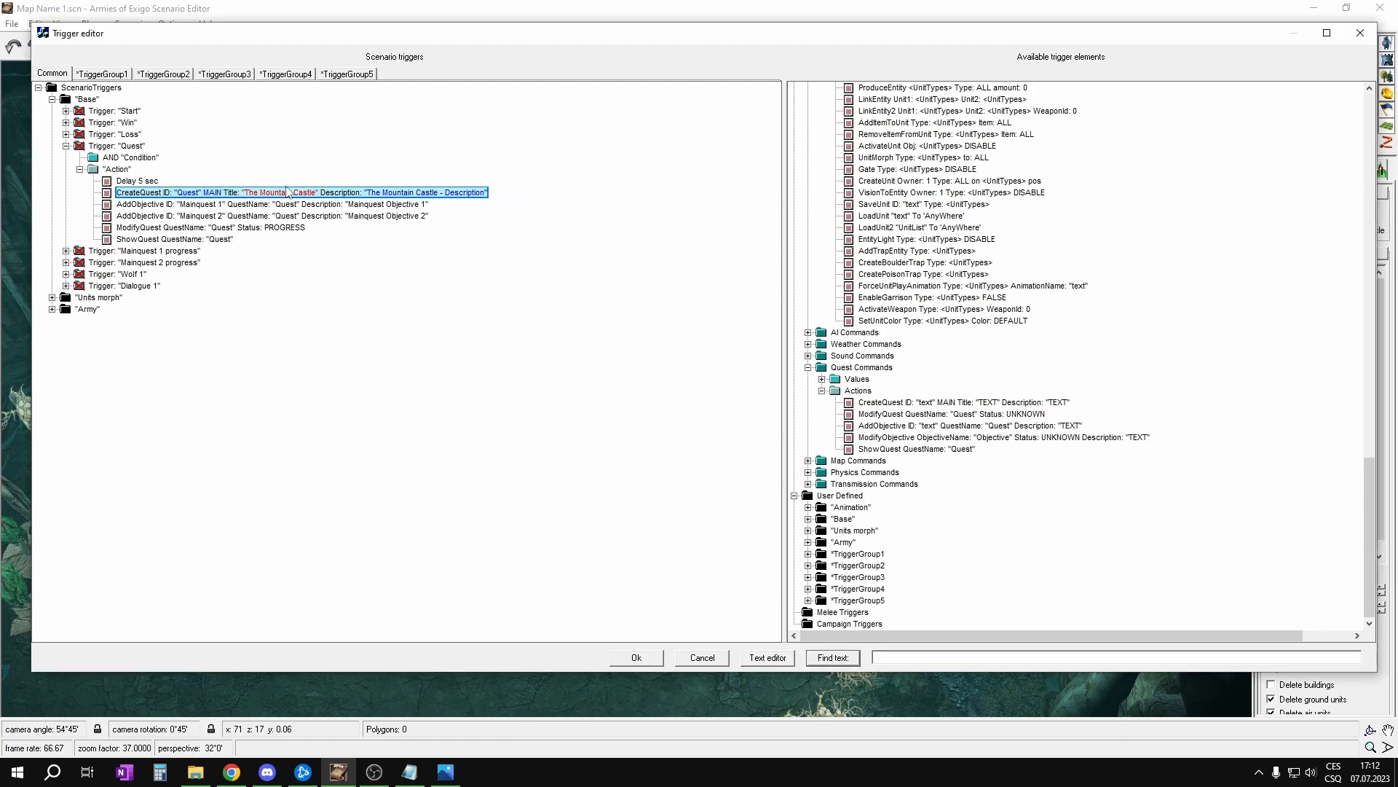
Step: Open the CreateQuest title in the text editor and delete all existing text entries from TextEditorTree
double_click(298, 193)
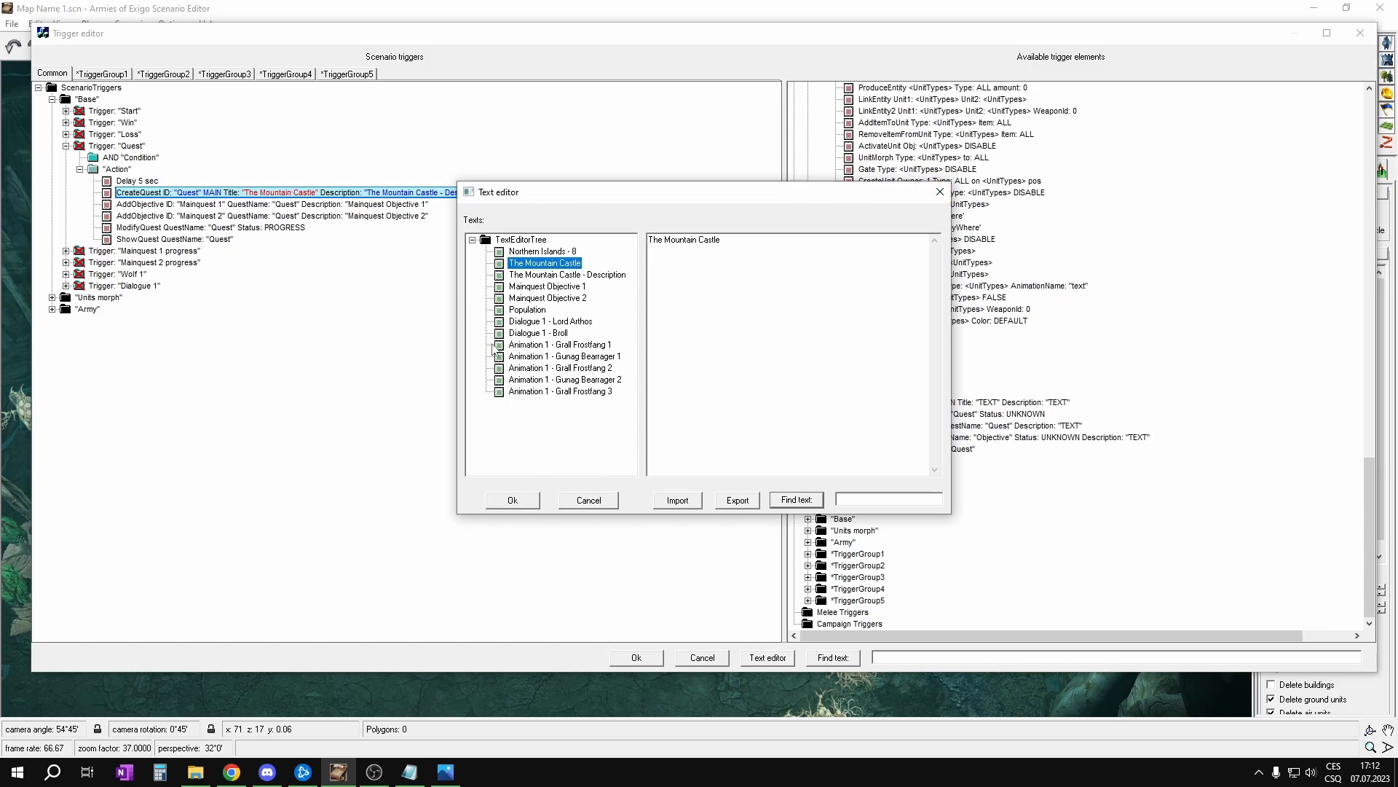
left_click(515, 322)
key("Delete")
key("Delete")
key("Delete")
key("Delete")
key("Delete")
key("Delete")
key("Delete")
key("Delete")
key("Delete")
key("Delete")
key("Delete")
key("Delete")
key("Delete")
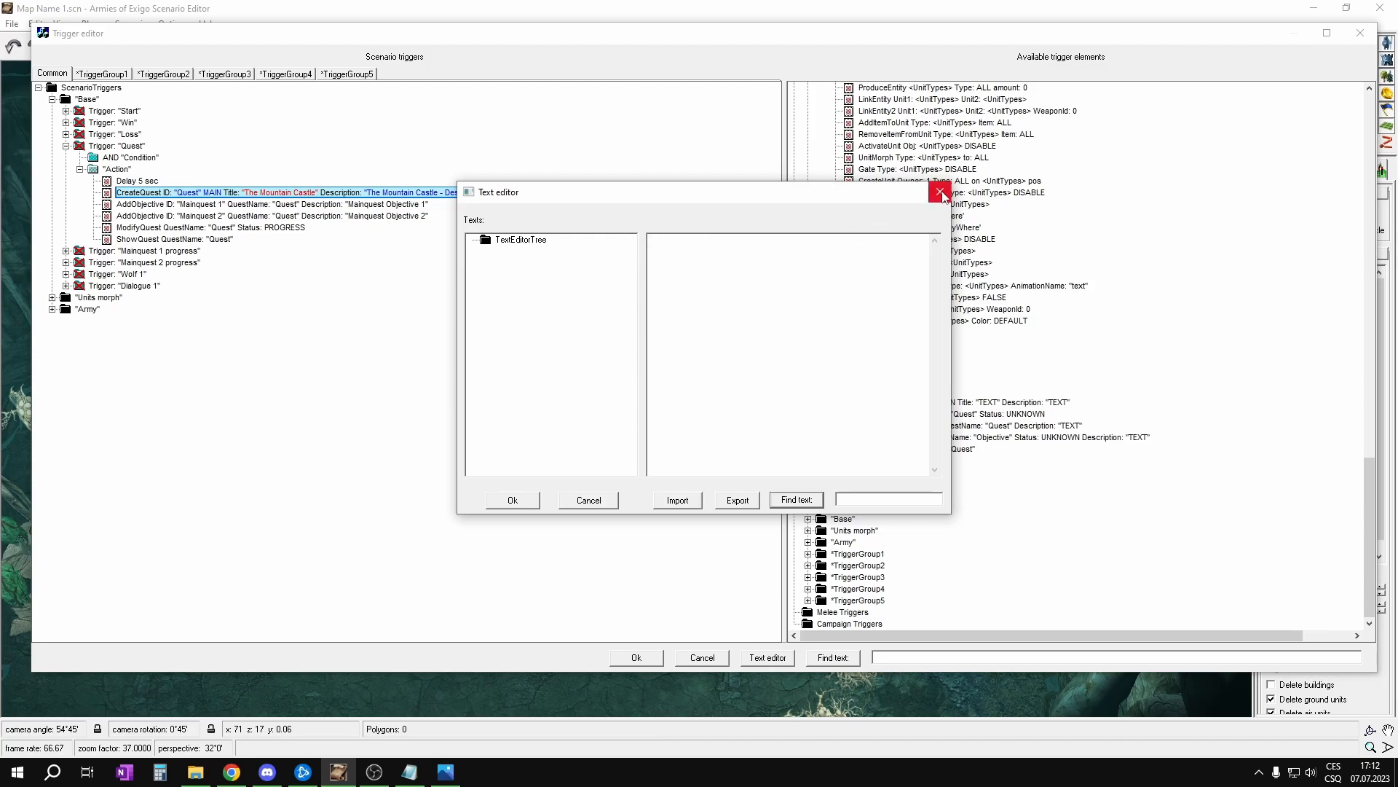
Step: Add a new text entry named "Quest" to TextEditorTree and assign it as the CreateQuest title
left_click(492, 240)
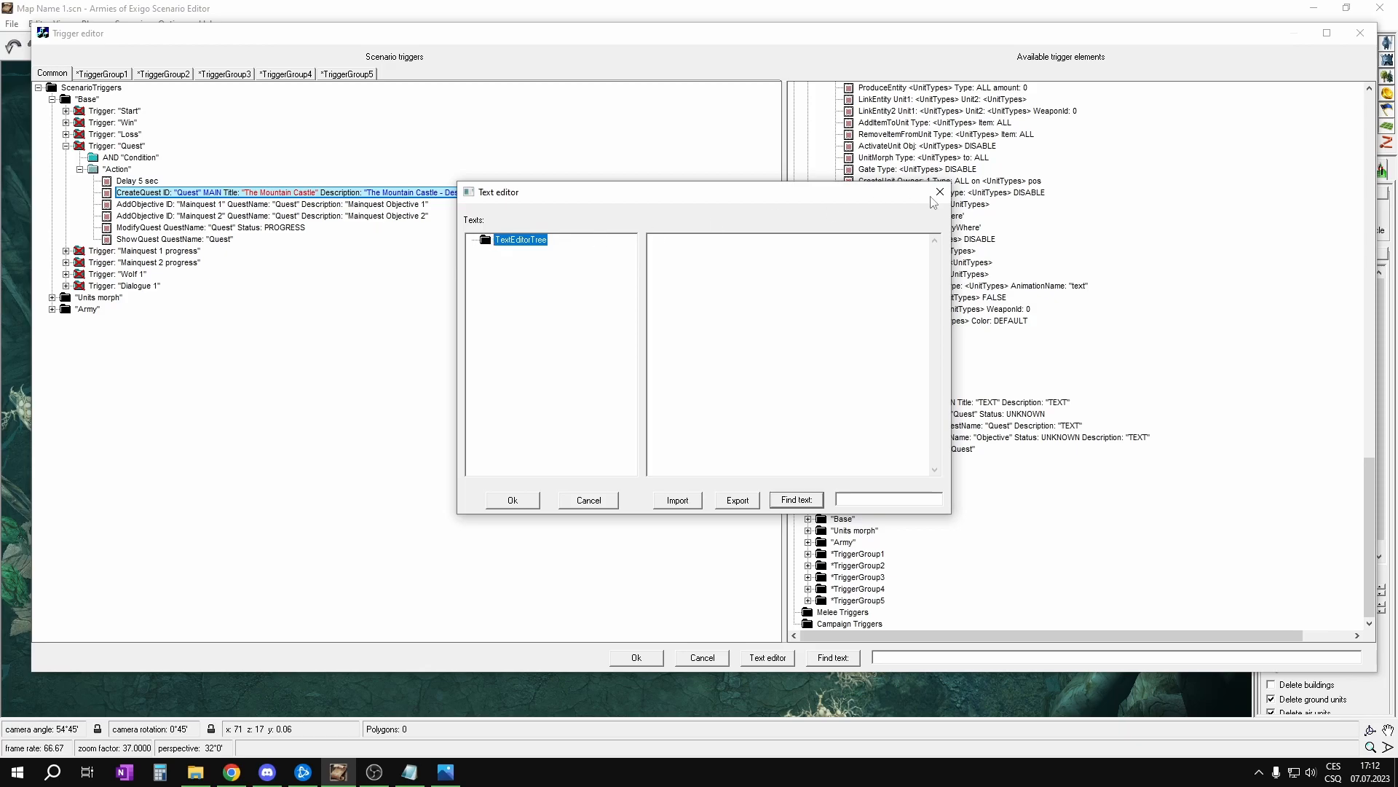
right_click(487, 244)
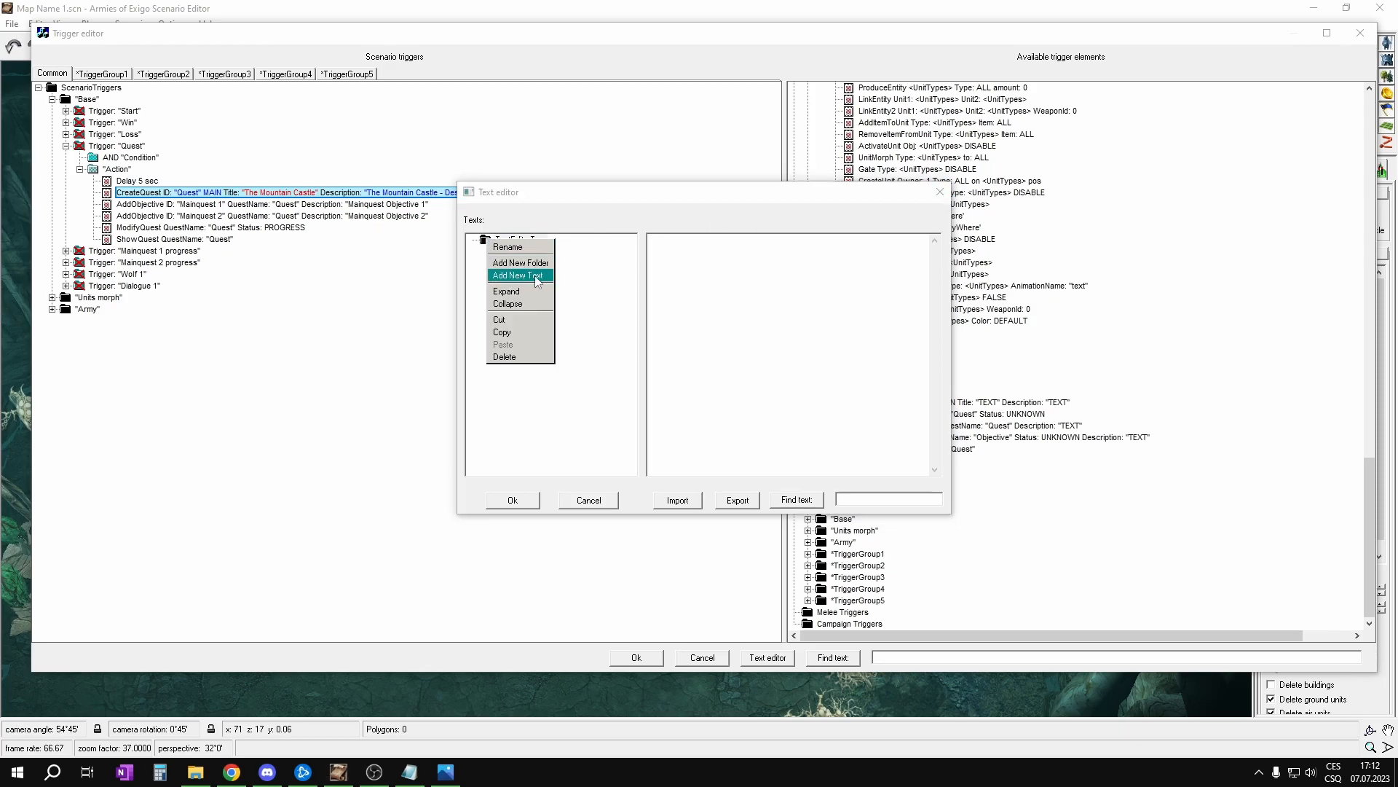
left_click(537, 275)
right_click(518, 257)
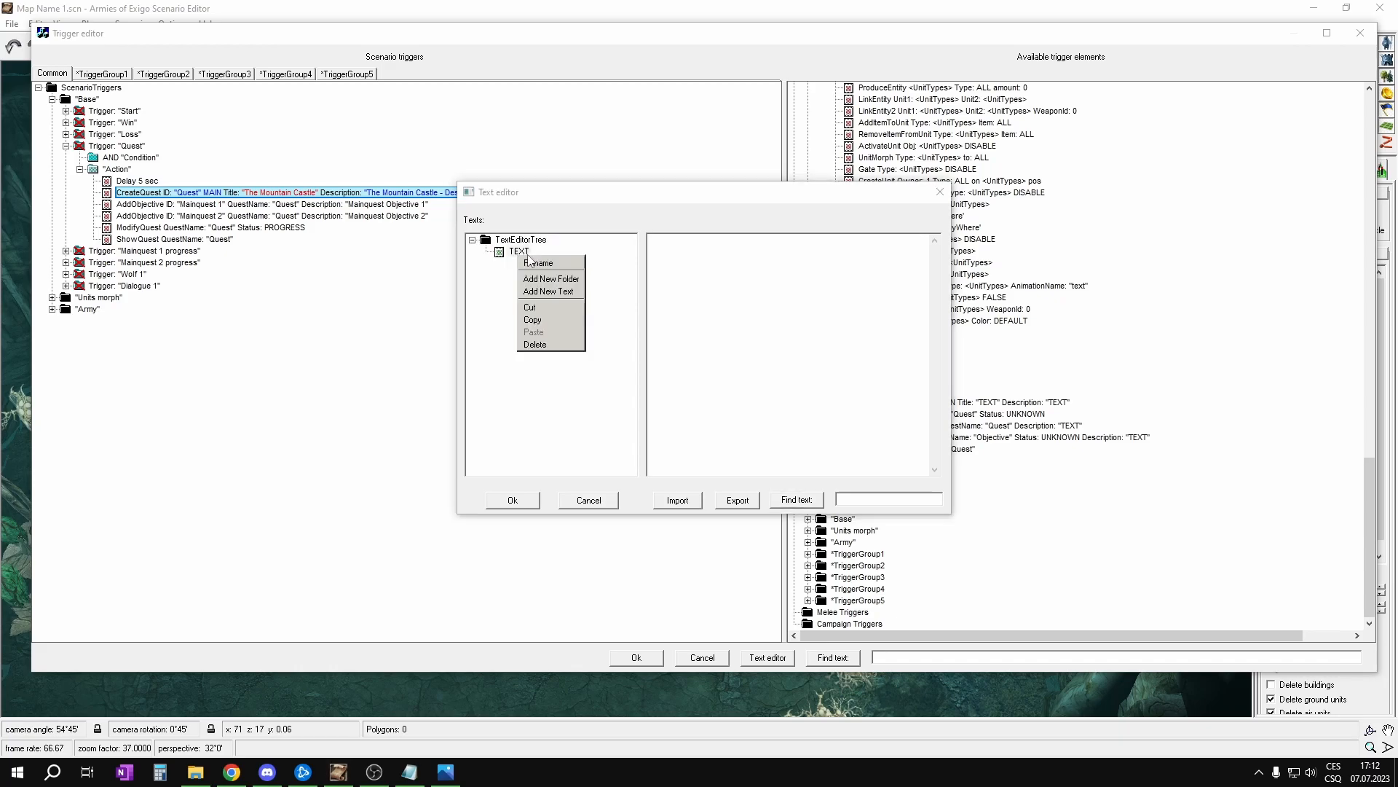
left_click(542, 264)
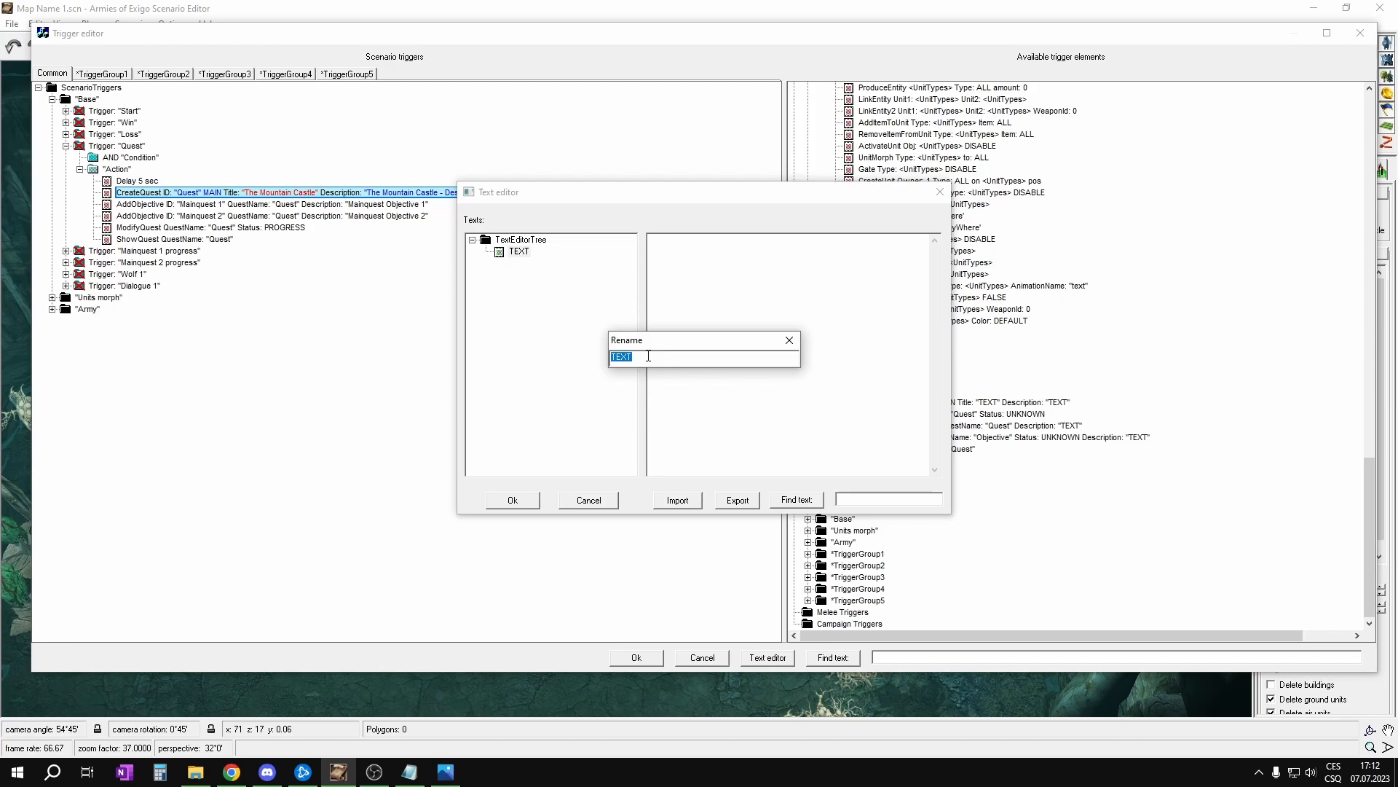
type("Quest")
key("Return")
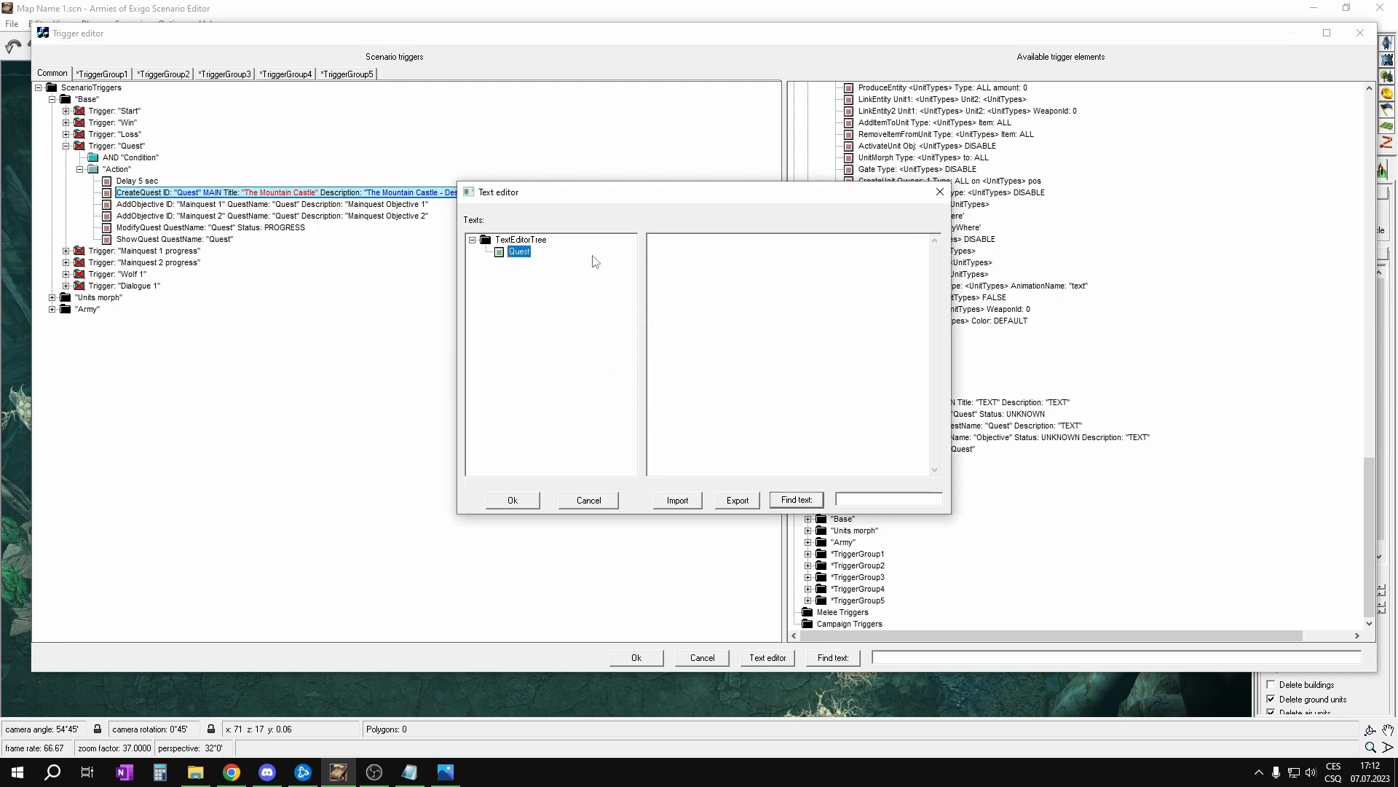
left_click(688, 249)
key("Return")
left_click(513, 500)
Step: Add a new text entry named "Quest - Description" and assign it as the CreateQuest description
left_click(375, 193)
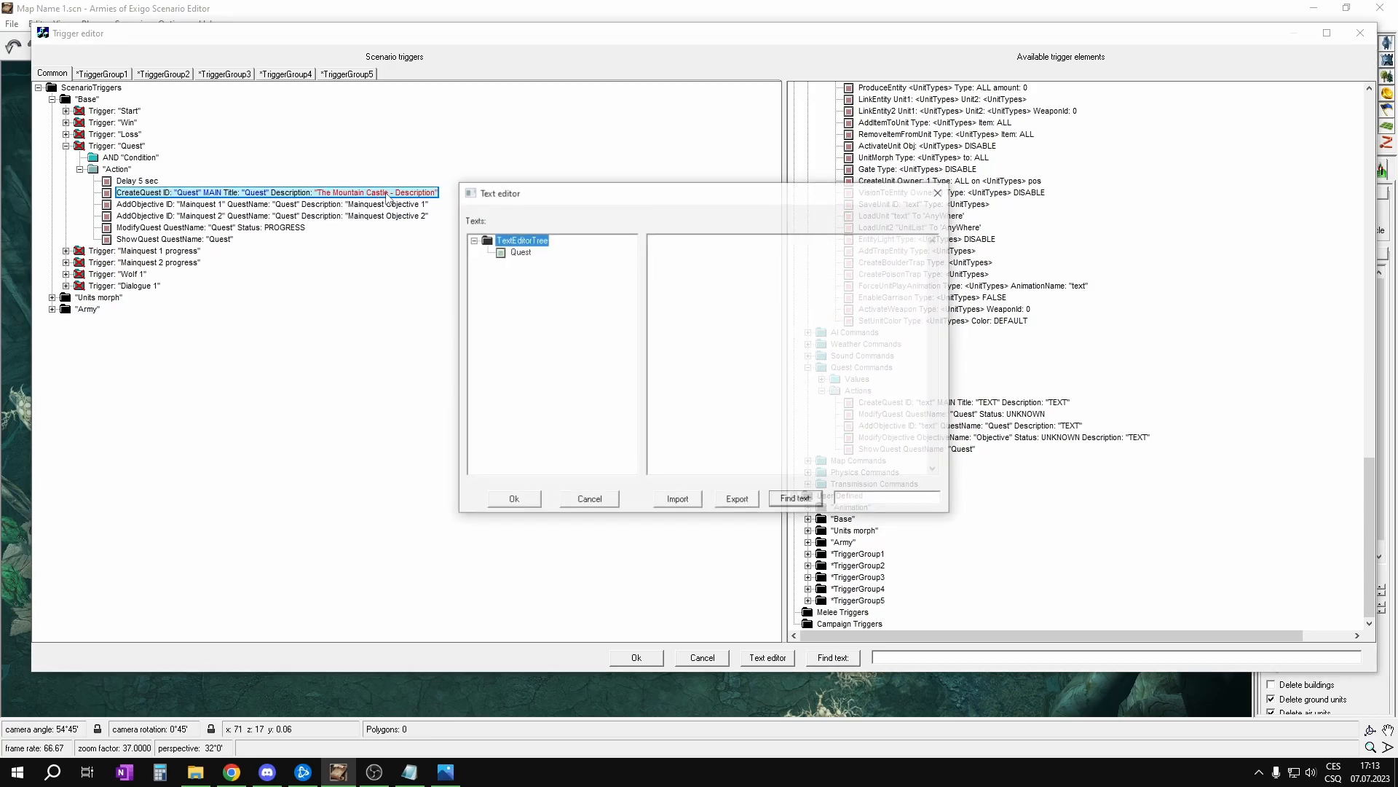
right_click(489, 242)
left_click(619, 337)
right_click(498, 243)
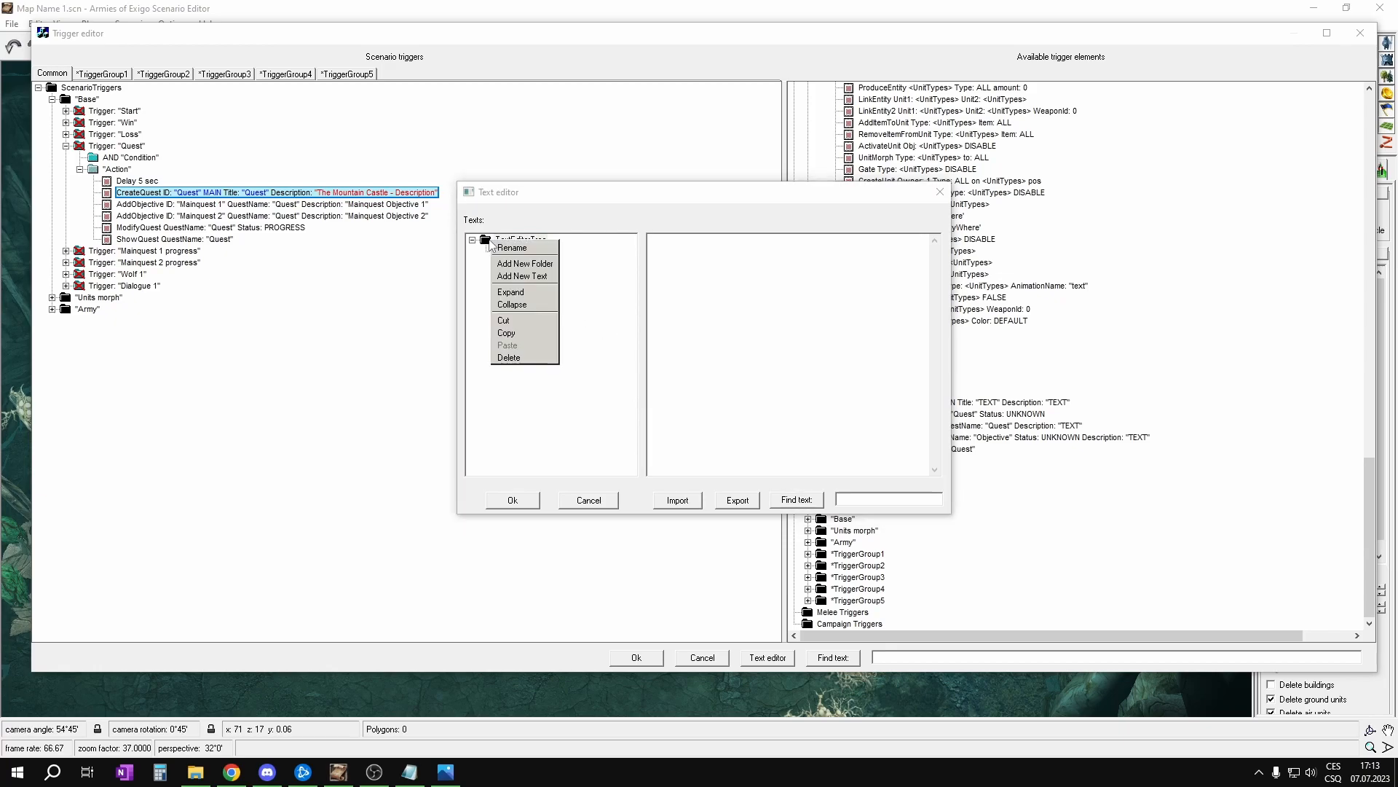
left_click(536, 276)
right_click(517, 262)
left_click(528, 269)
type("Quest - Description")
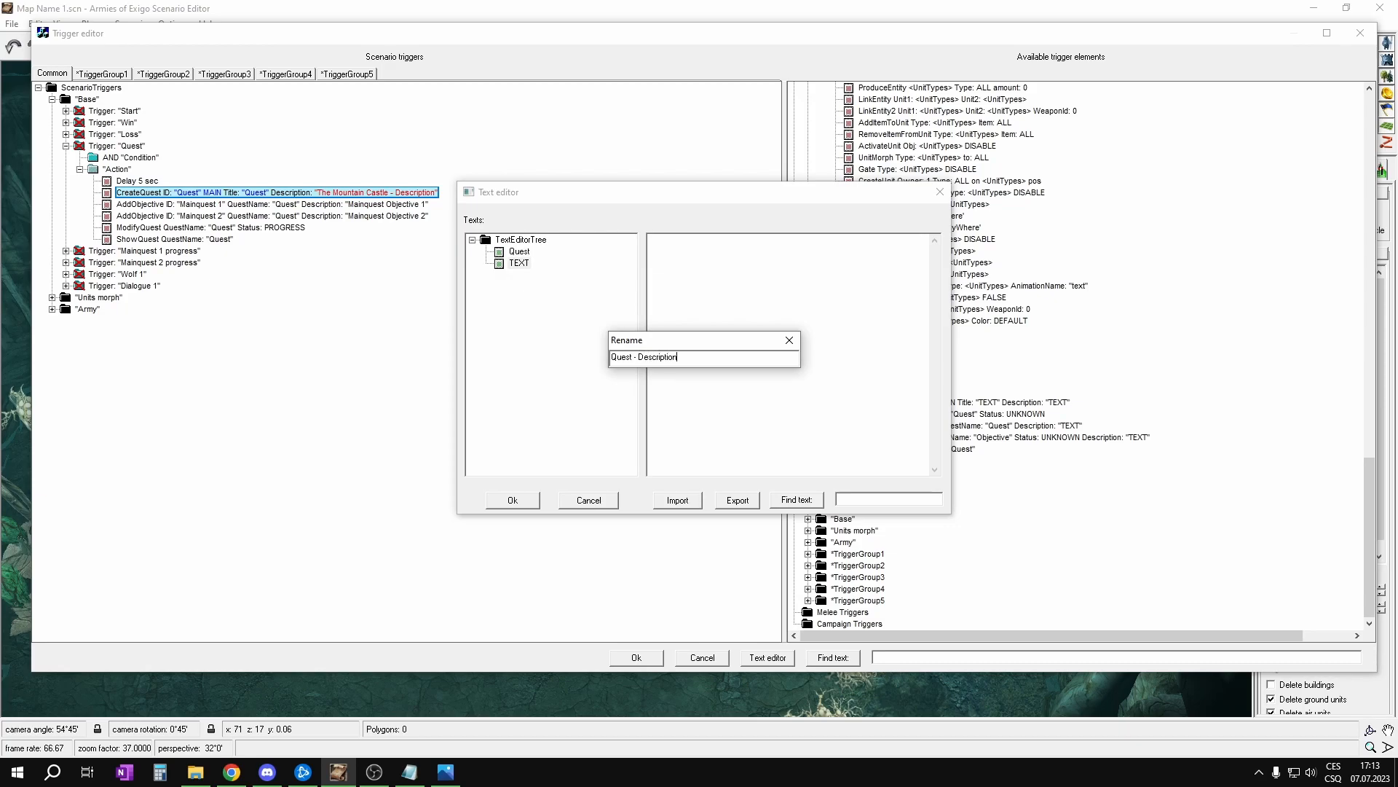
key("Return")
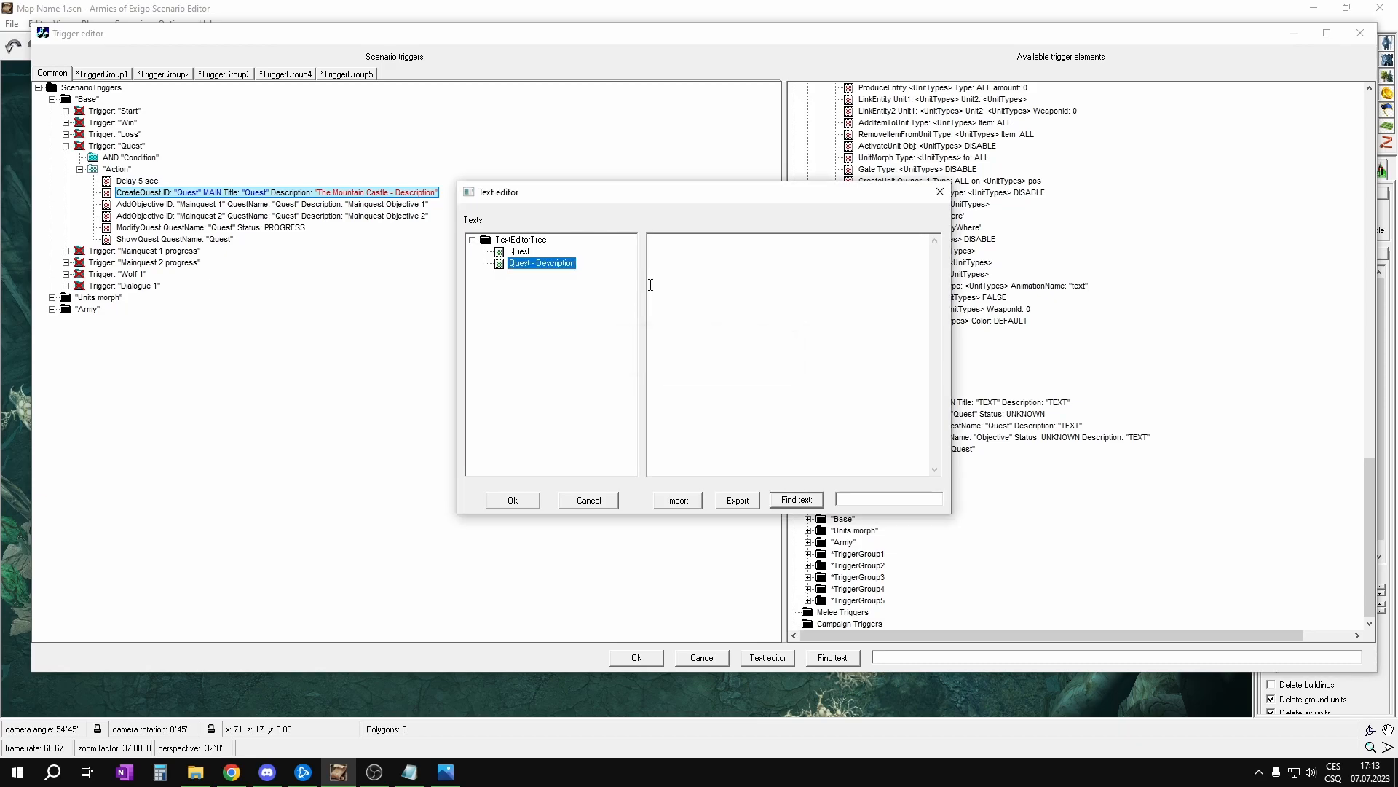
left_click(691, 248)
left_click(512, 499)
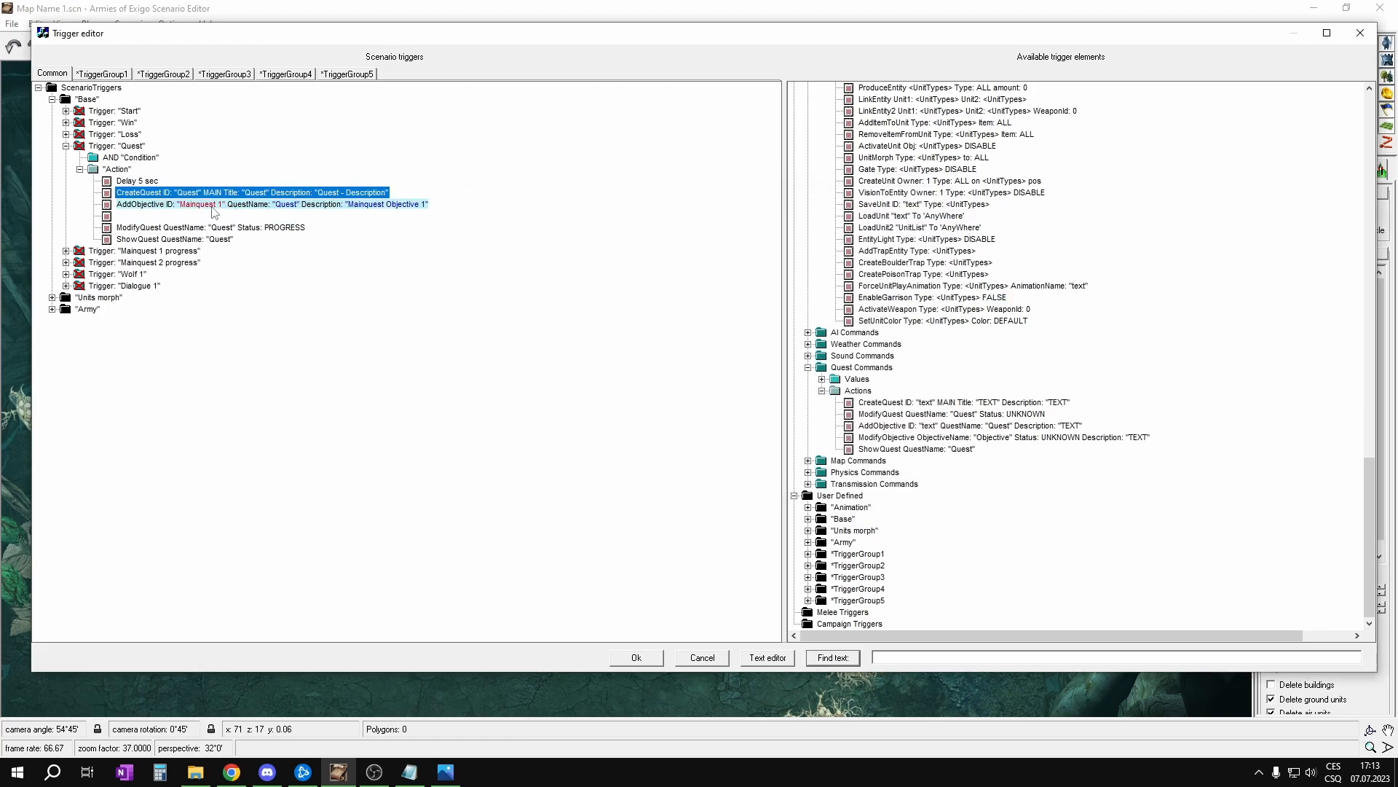
Step: Open the first AddObjective action's description text and add a new text entry named "Mainquest Objective 1"
left_click(114, 202)
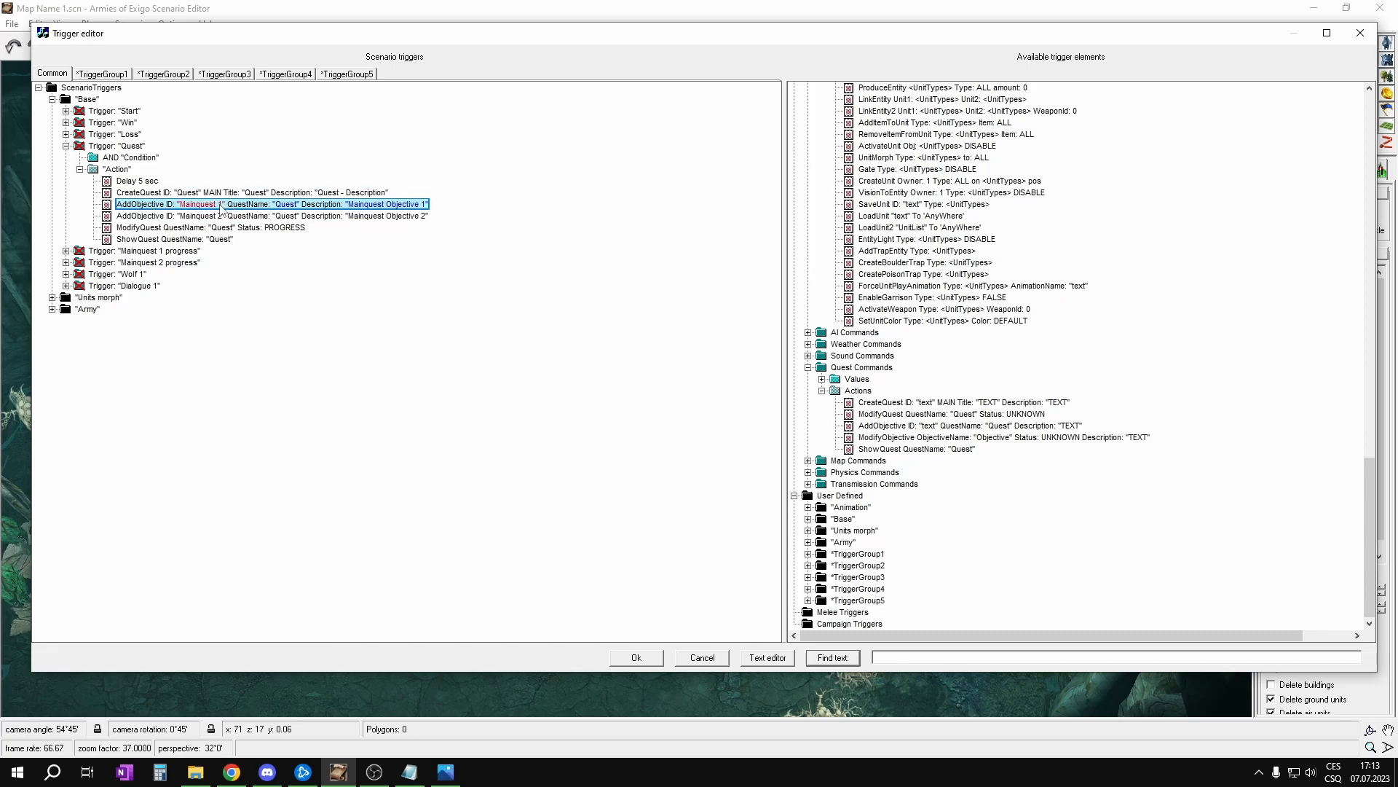
left_click(362, 206)
right_click(495, 243)
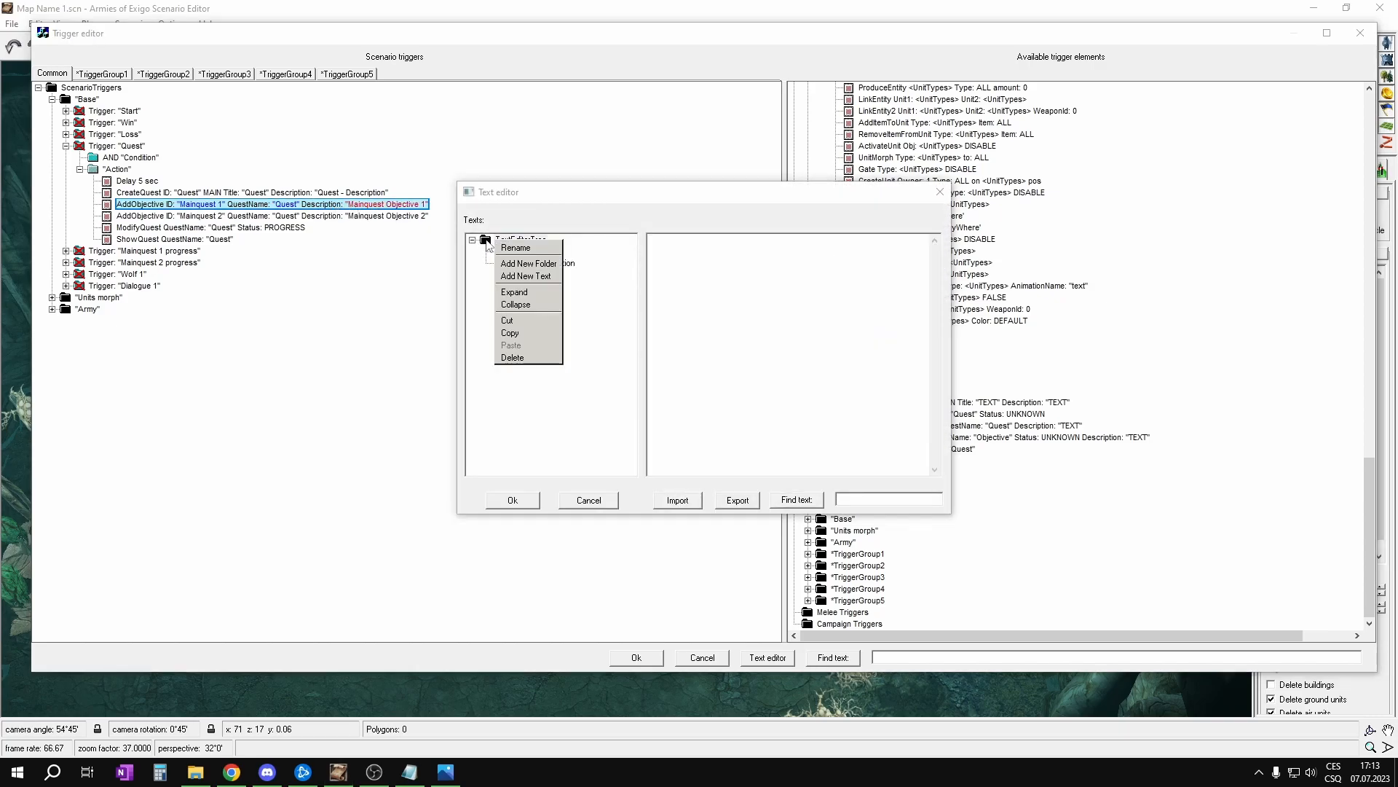
left_click(525, 276)
right_click(522, 274)
left_click(540, 281)
type("Mainquest Objective 1")
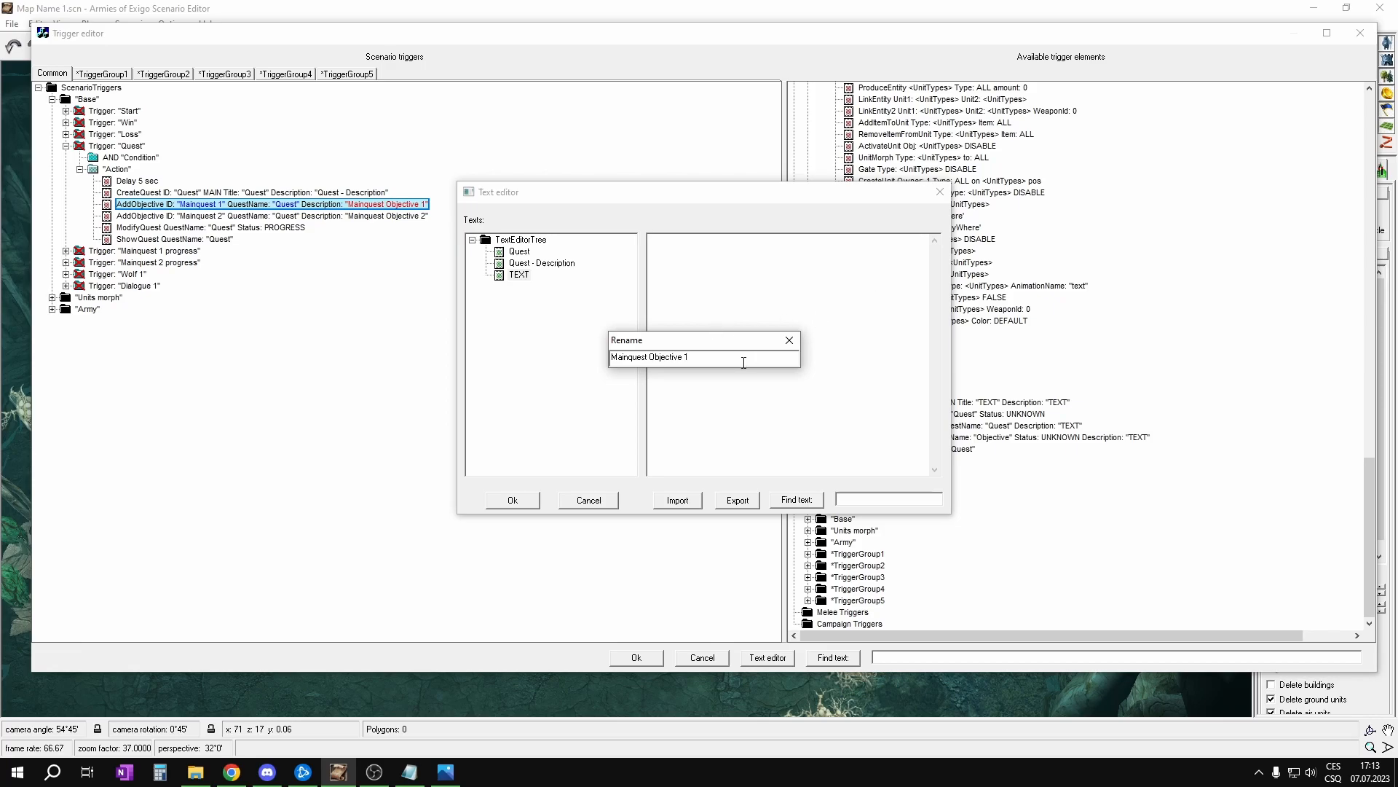
left_click_drag(745, 361, 601, 374)
key("Return")
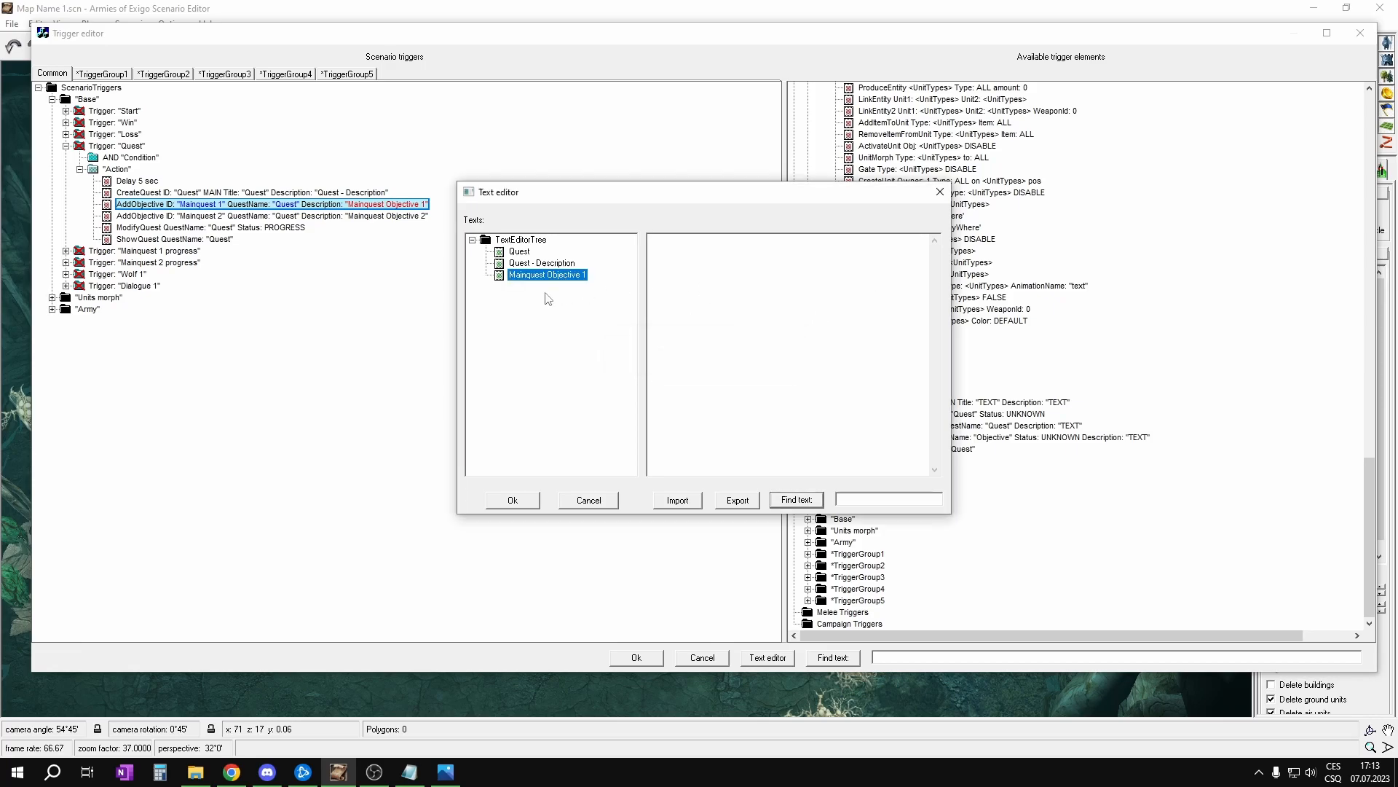
Step: Duplicate the "Mainquest Objective 1" text entry and rename the copy "Mainquest Objective 2"
right_click(503, 279)
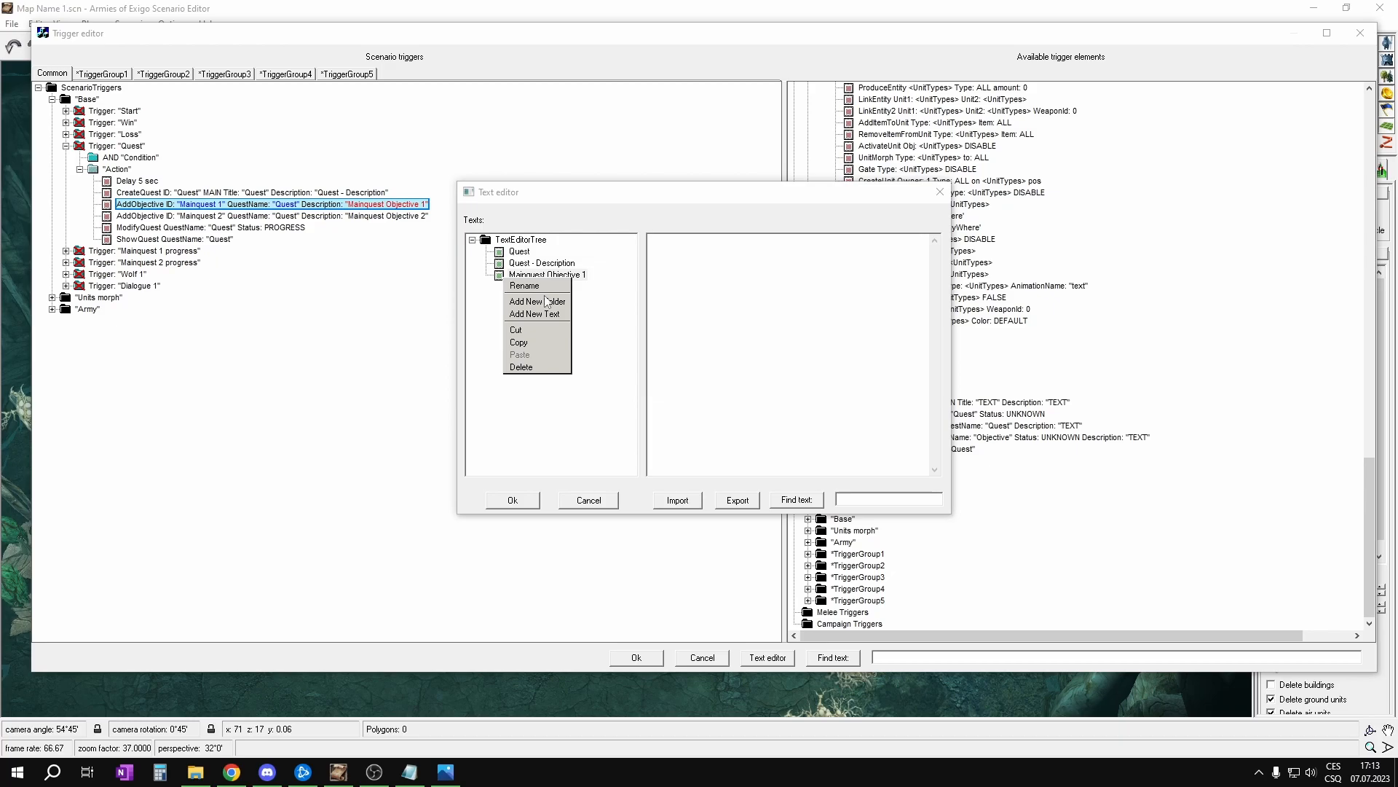
left_click(539, 343)
key("Home")
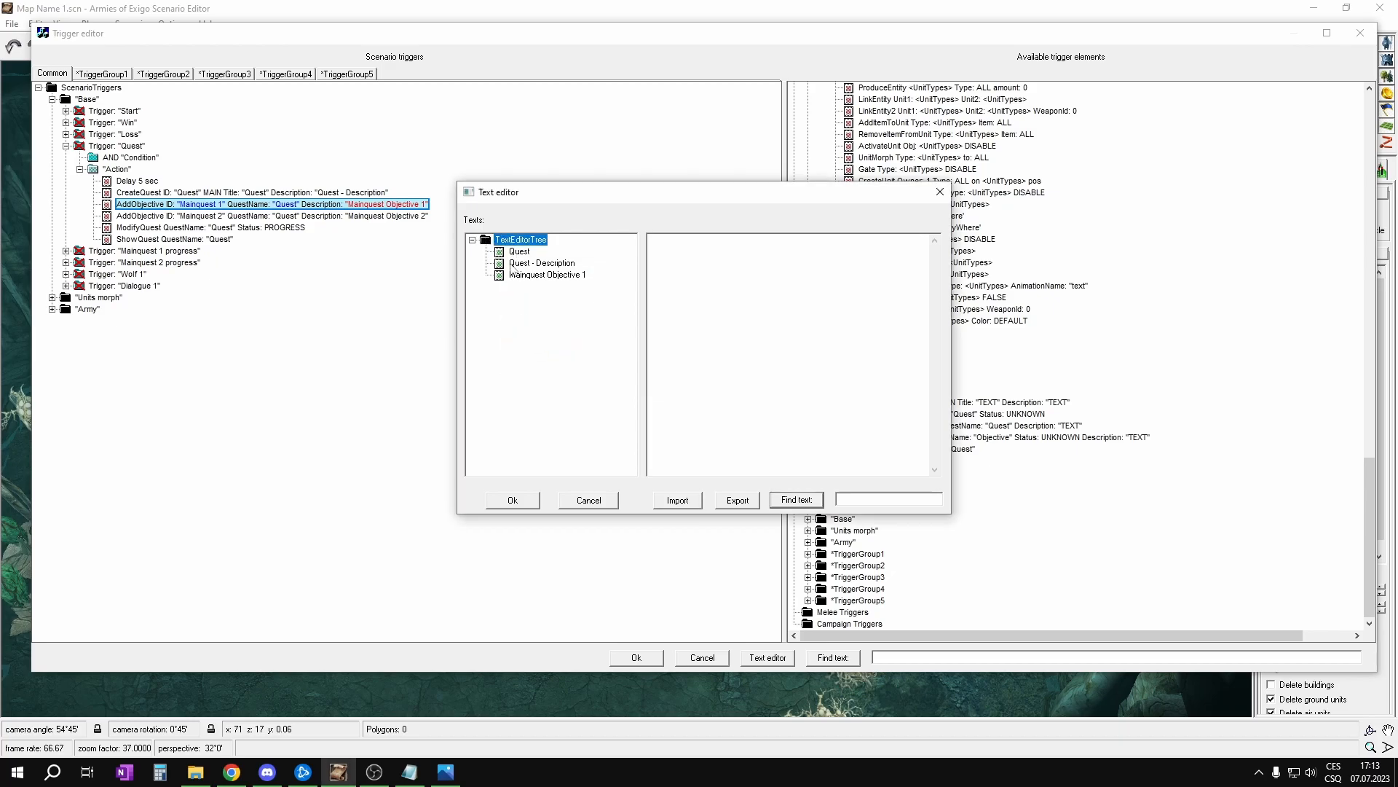
key("ctrl+v")
right_click(577, 292)
left_click(602, 305)
left_click(712, 357)
type("2")
key("Return")
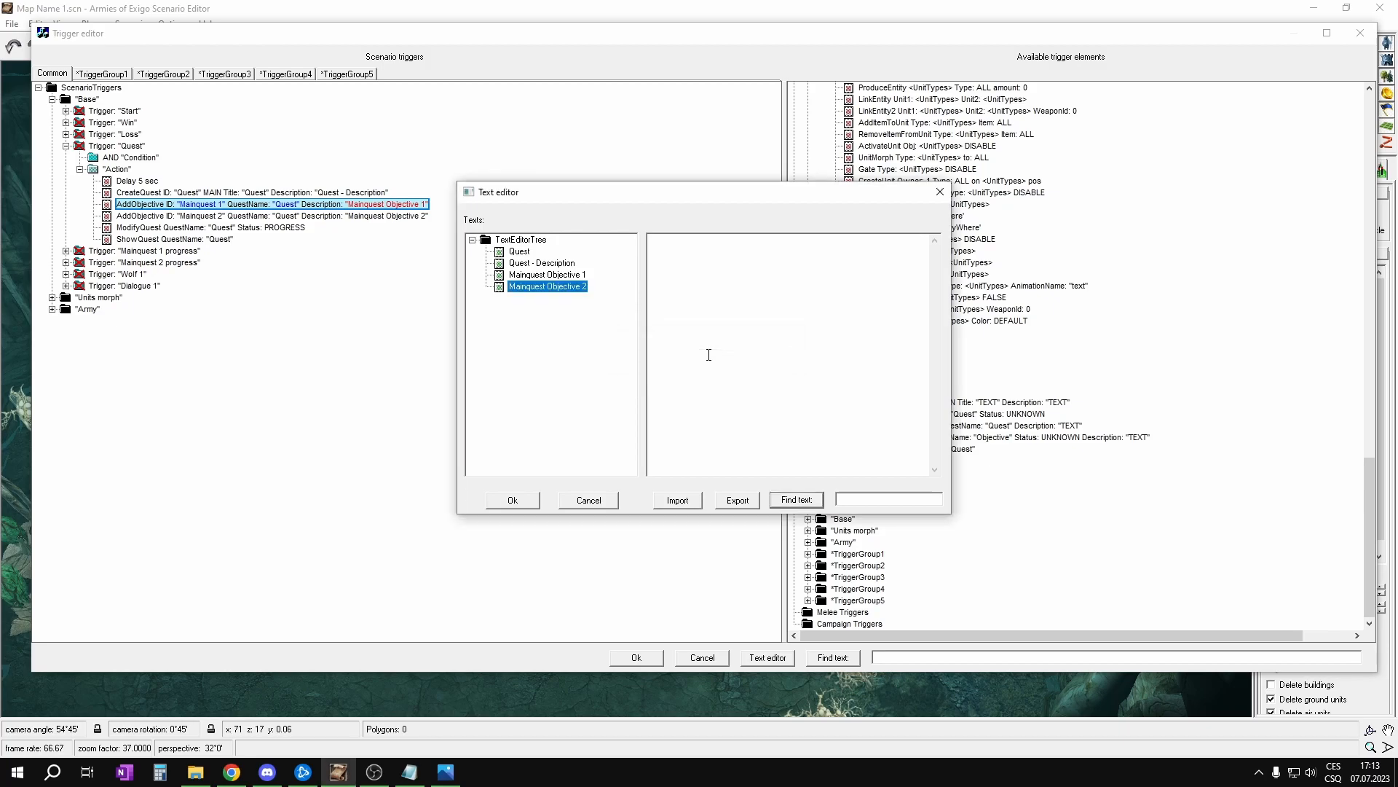
Step: Write "Defeat Beast" as the "Mainquest Objective 1" text, start the "Mainquest Objective 2" text with "Defeat", and accept the texts
left_click(575, 276)
left_click(748, 245)
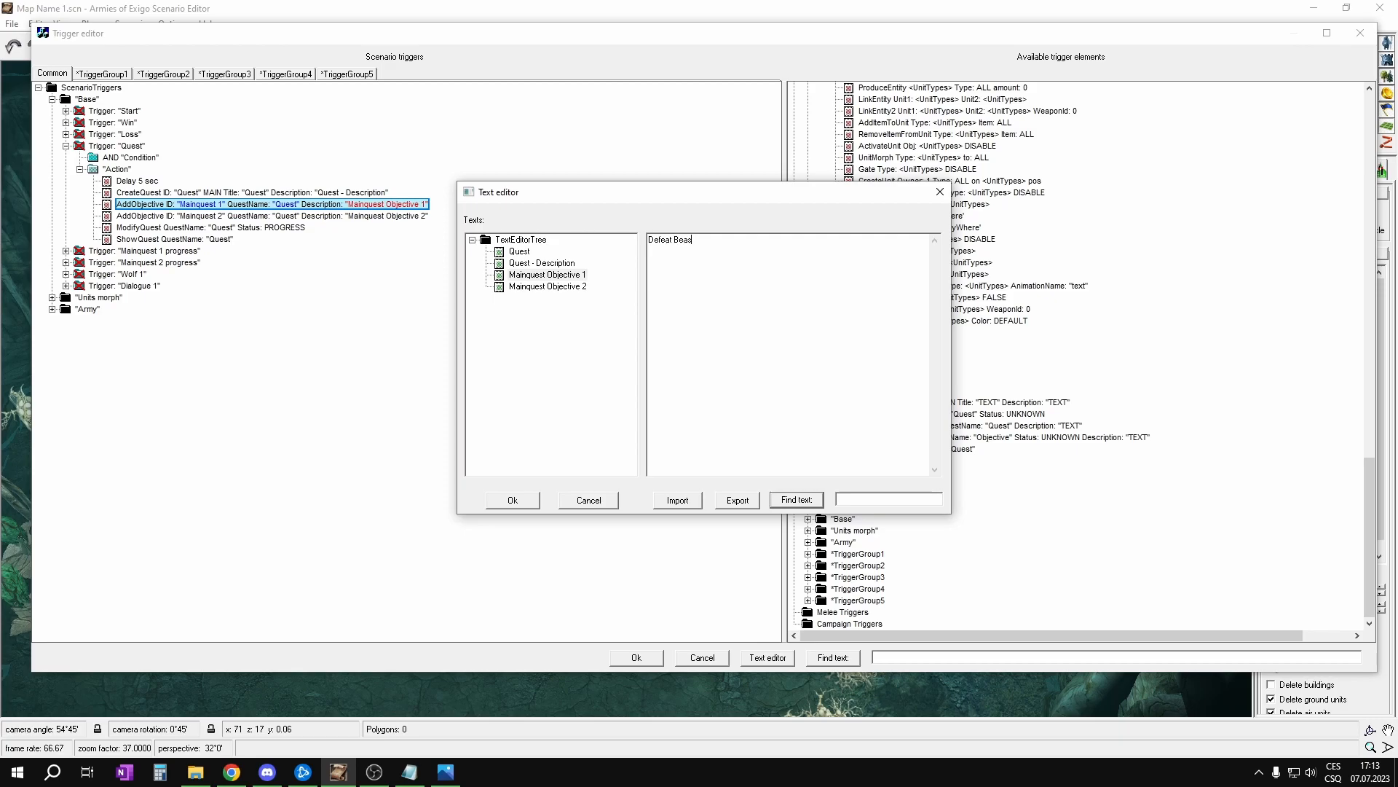
left_click(571, 274)
left_click(694, 239)
left_click(574, 286)
left_click(697, 251)
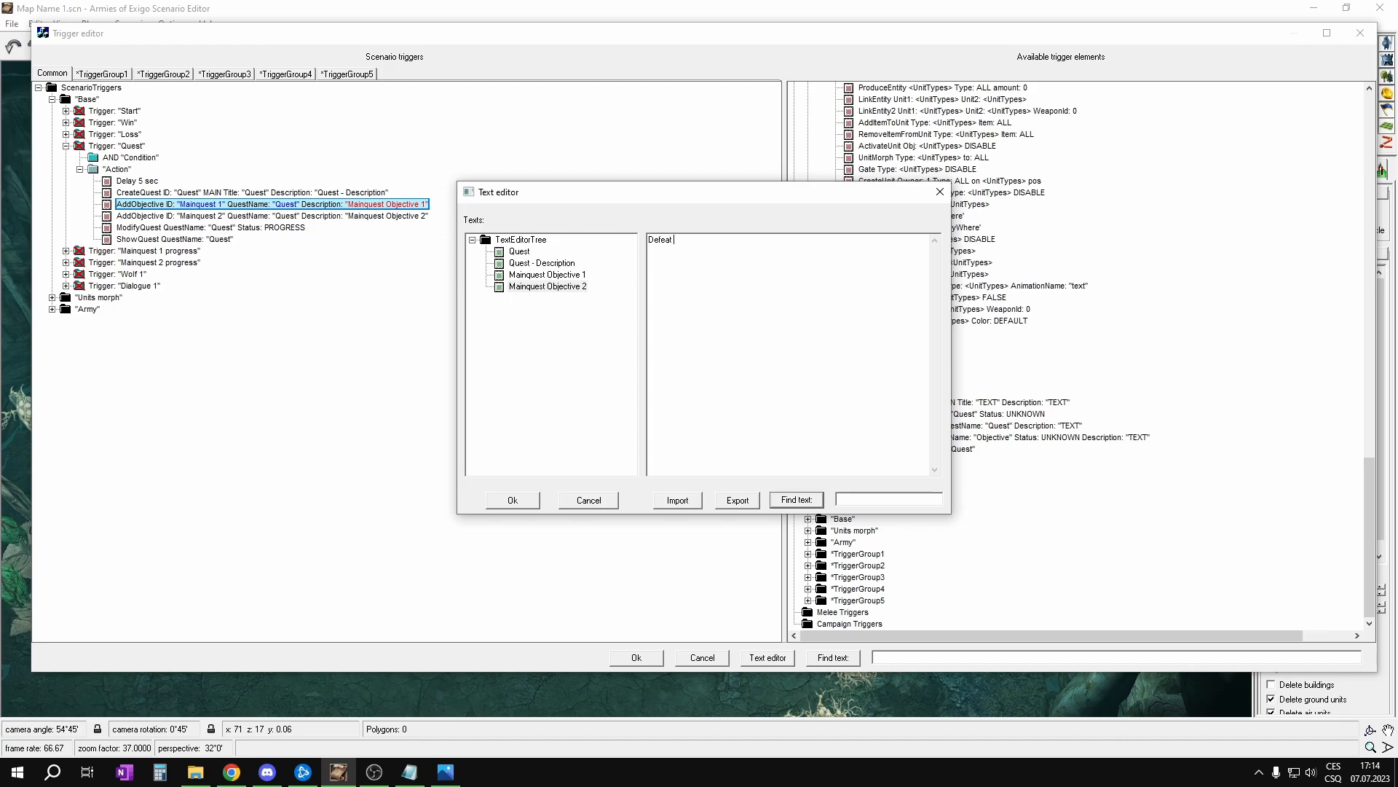
left_click(547, 274)
left_click(712, 242)
double_click(713, 242)
left_click(713, 243)
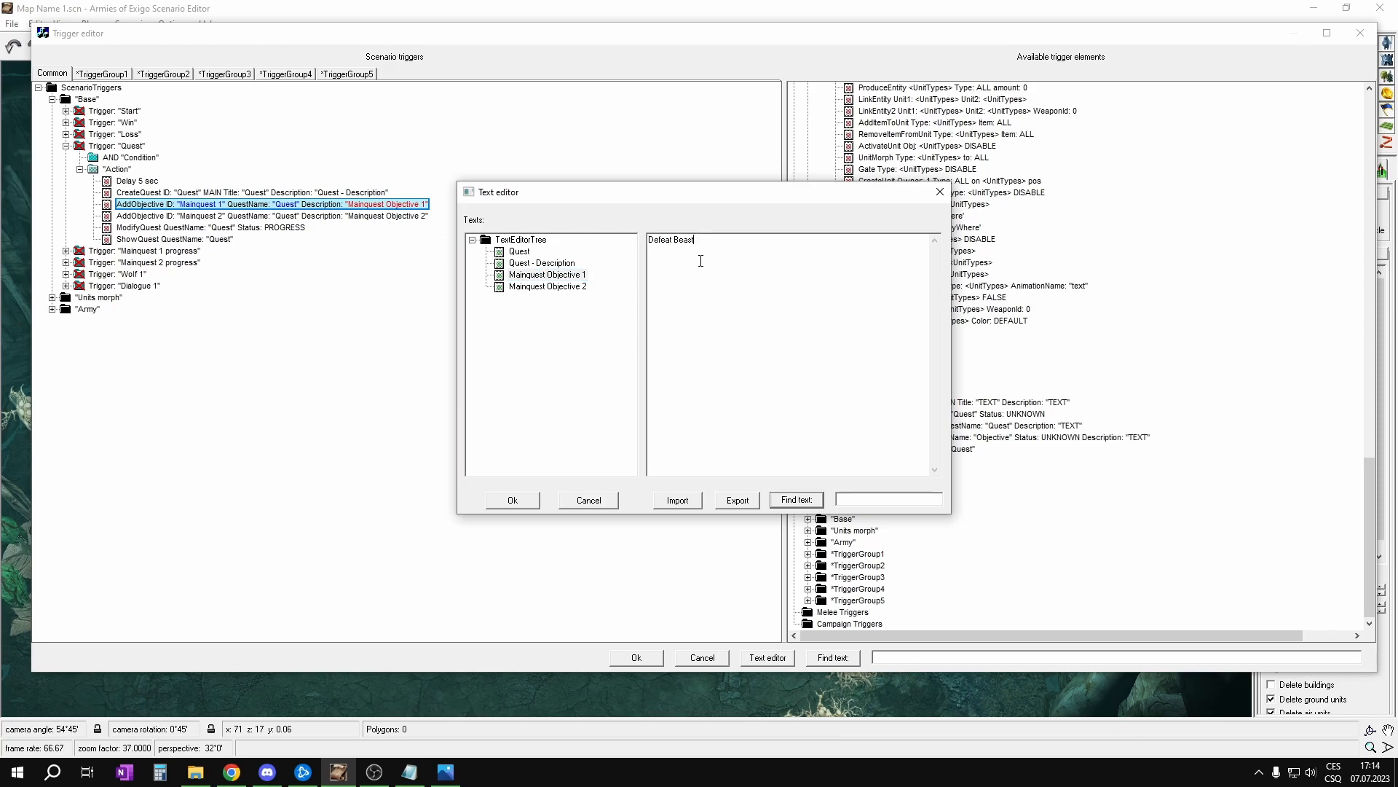
left_click(521, 503)
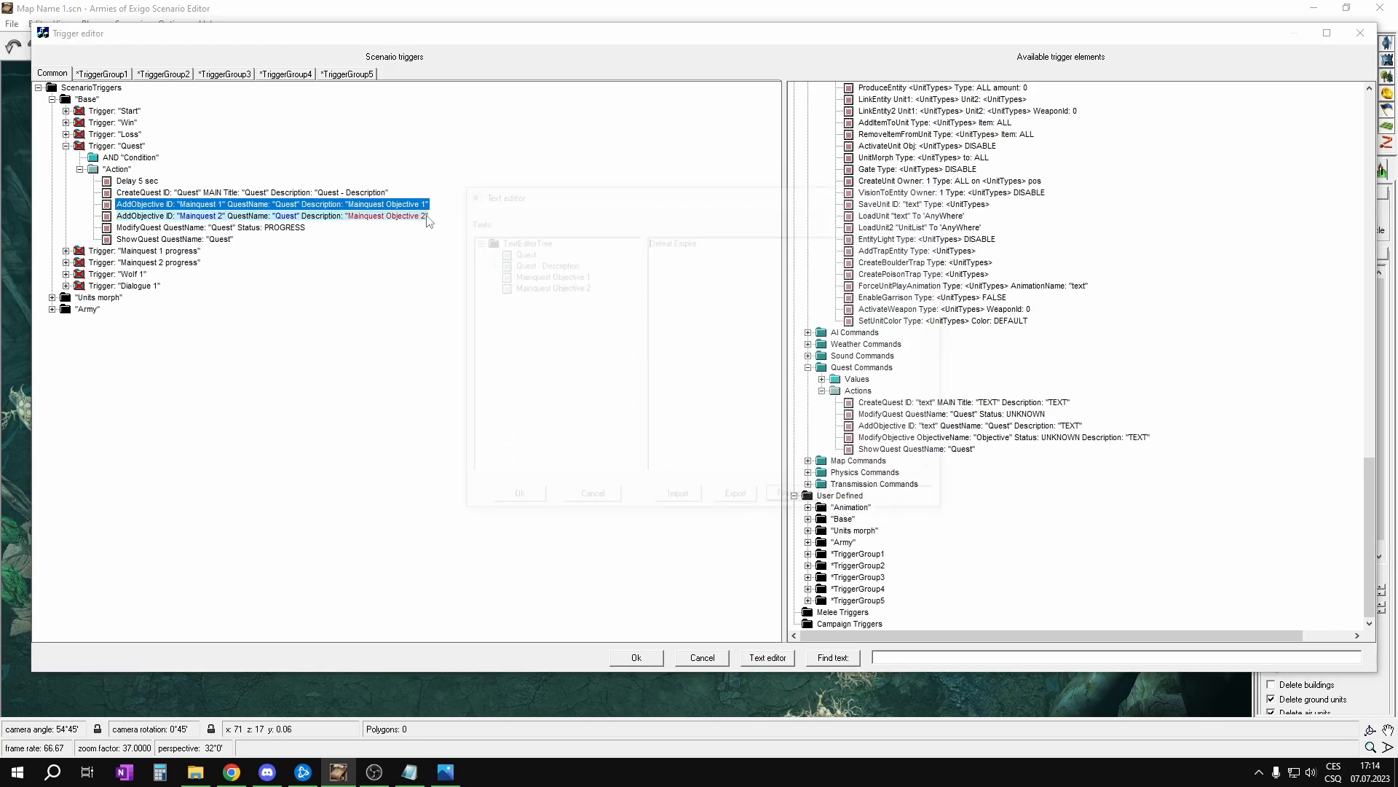
Step: Check the second AddObjective action's description text, and select the ModifyQuest action to examine its quest name and status
left_click(416, 216)
left_click(514, 501)
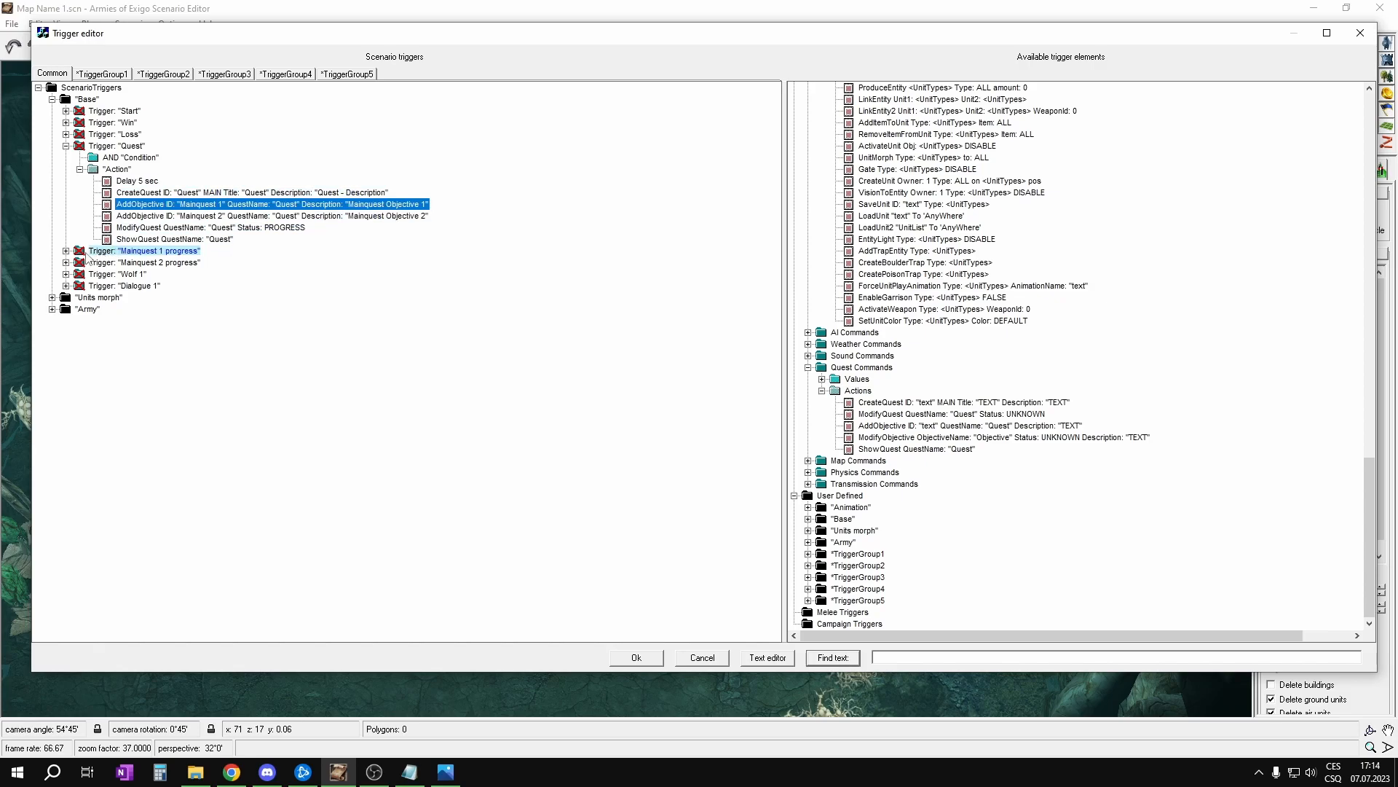
left_click(237, 217)
left_click(157, 231)
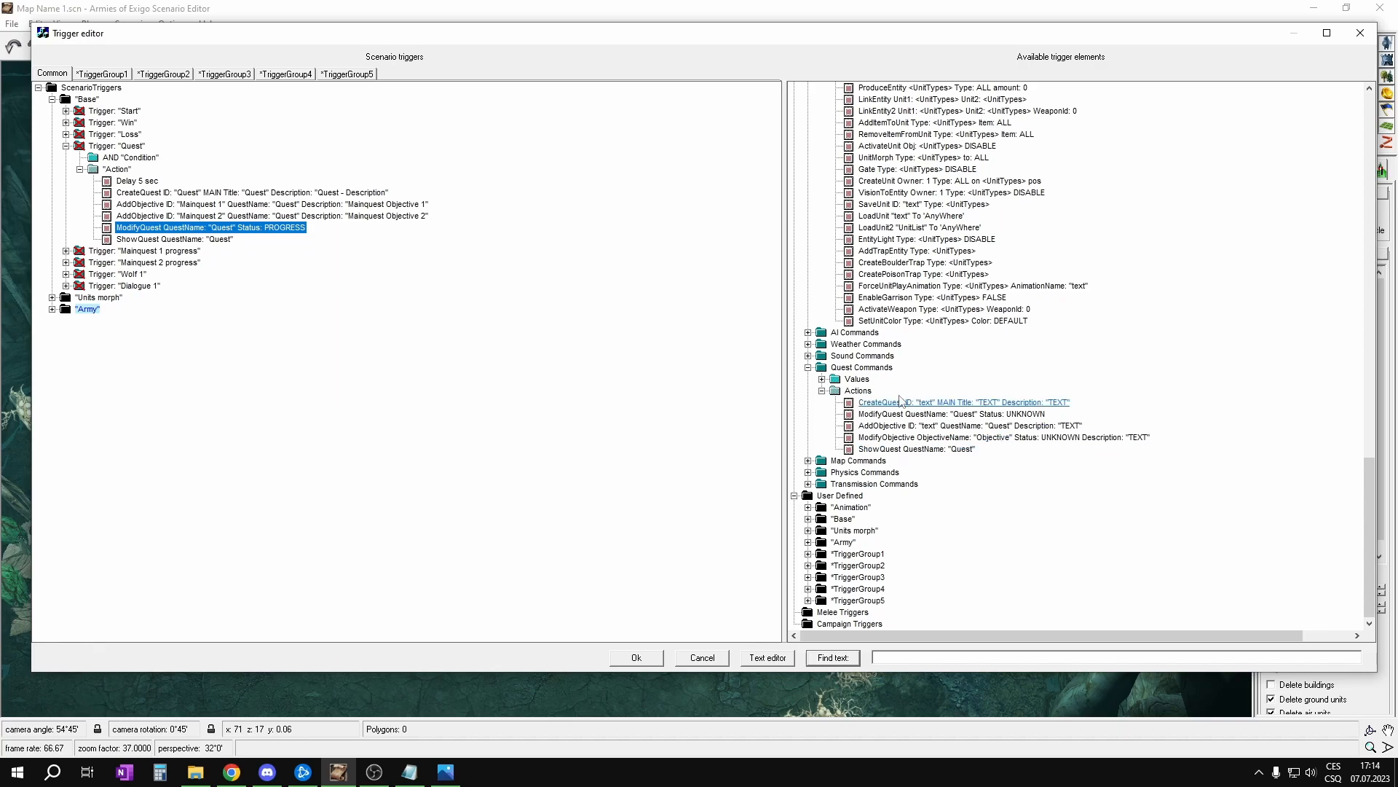
Step: Check the quest name and status choices of the "Quest" trigger's ModifyQuest action
left_click(227, 228)
left_click(229, 231)
left_click(229, 243)
left_click(230, 244)
left_click(287, 228)
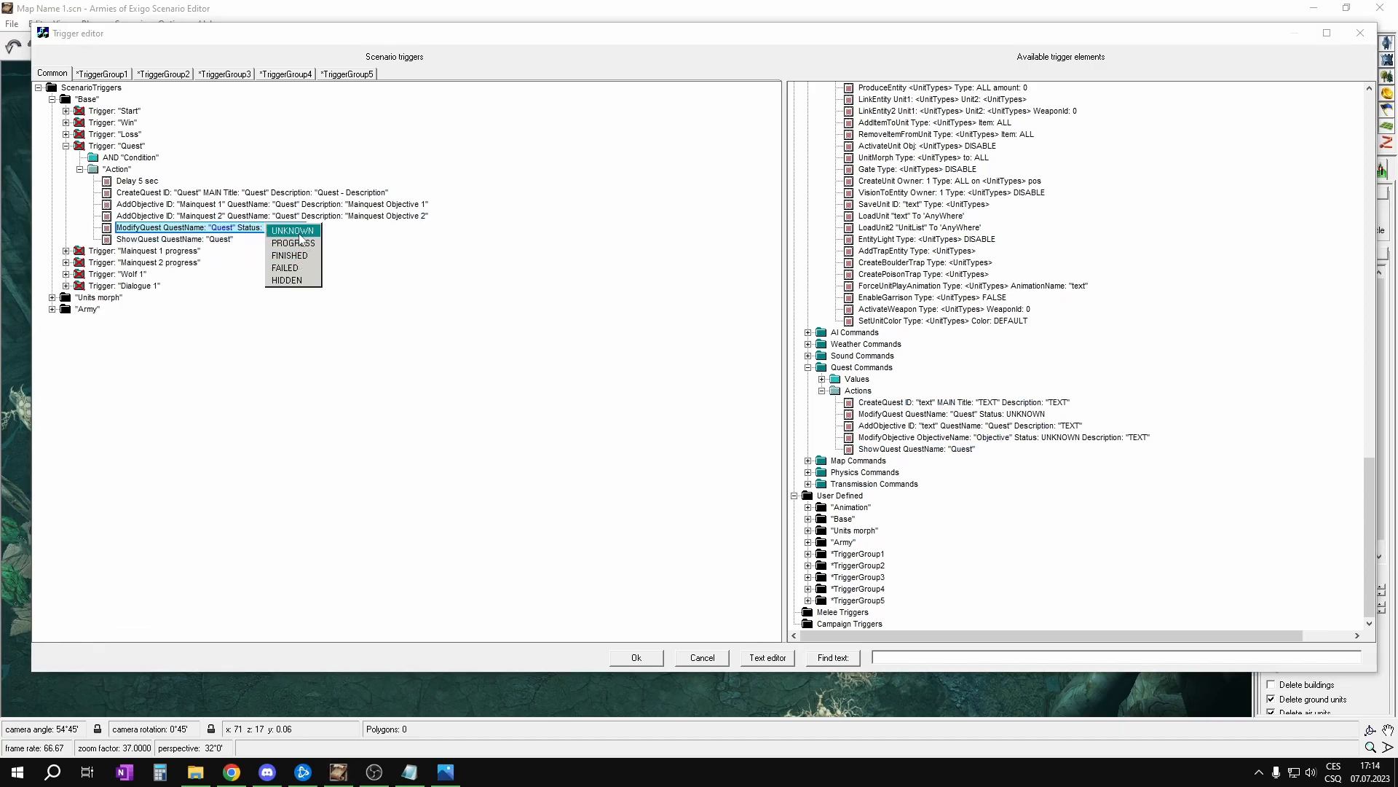
left_click(286, 235)
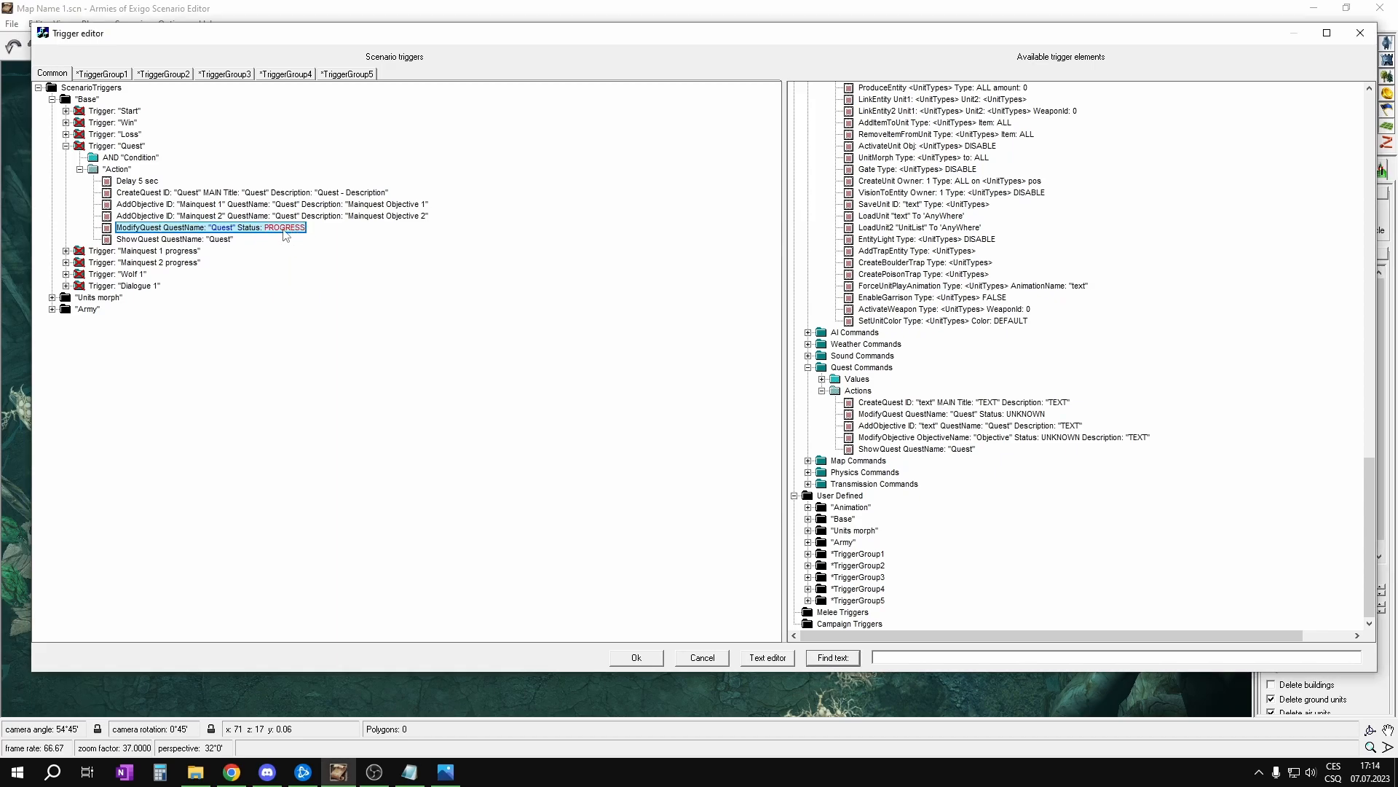
Step: Collapse the "Quest" trigger and expand the conditions and actions of the "Mainquest 1 progress" and "Mainquest 2 progress" triggers
right_click(86, 147)
left_click(104, 197)
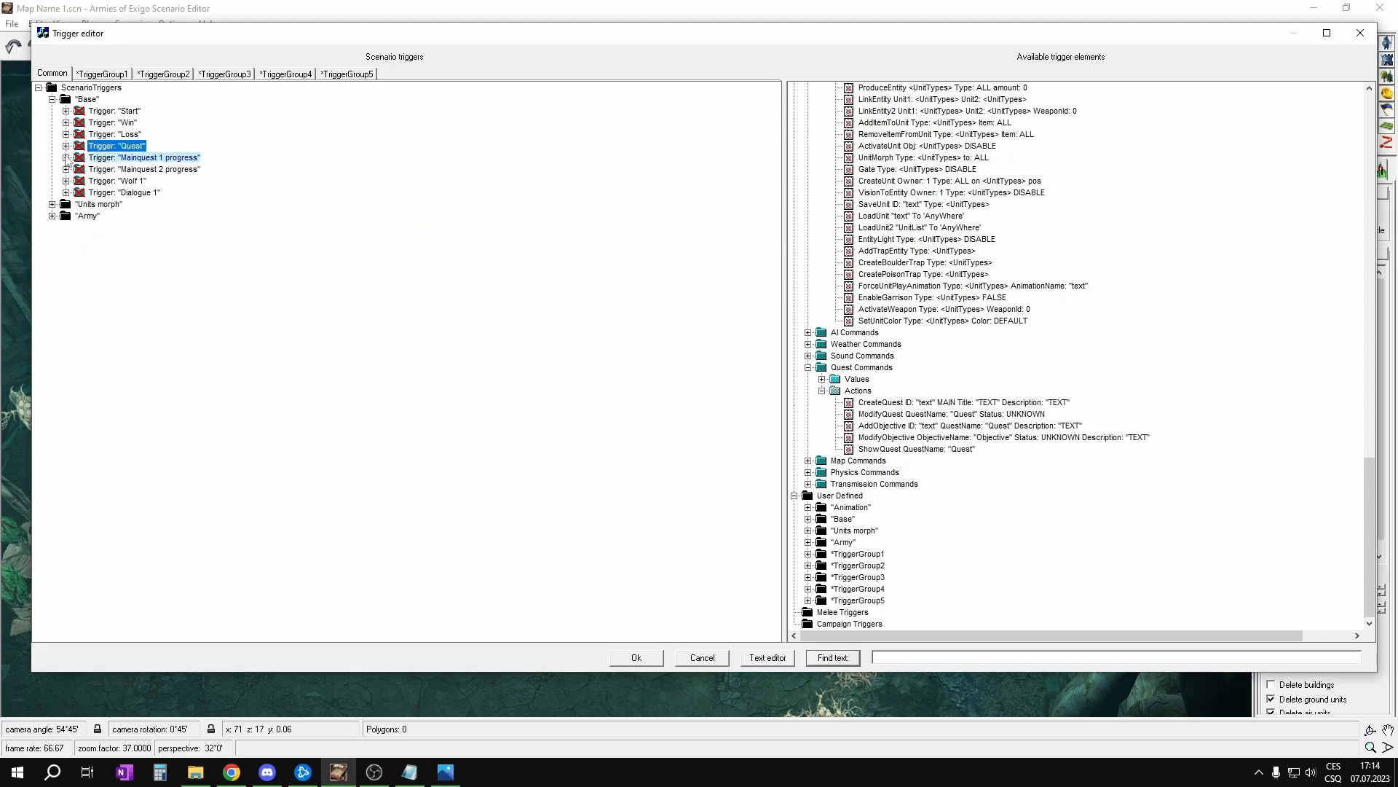
left_click(66, 157)
left_click(80, 181)
left_click(79, 169)
left_click(65, 228)
left_click(79, 239)
left_click(79, 263)
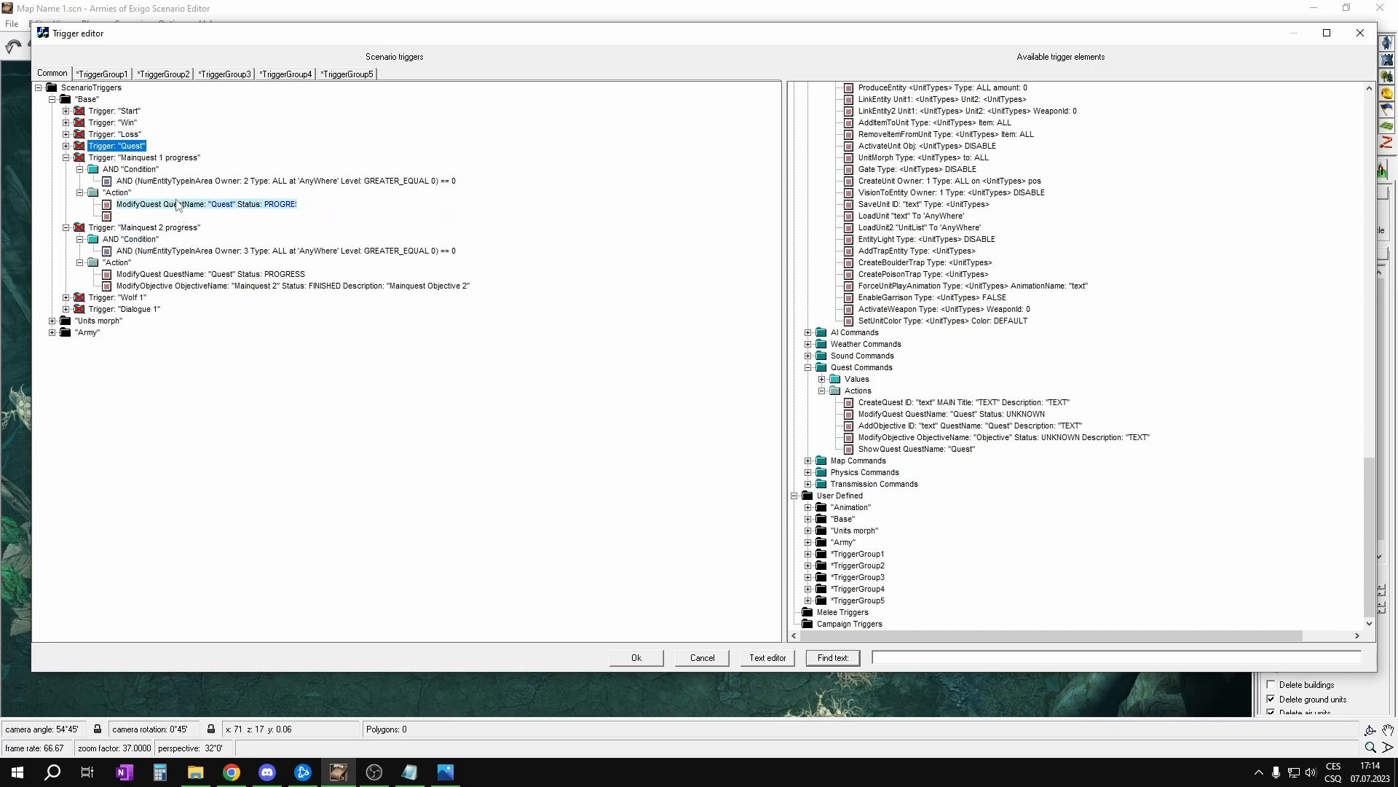
Step: Select the "Mainquest 1 progress" condition and expand the "Win" trigger's conditions to compare them
left_click(159, 183)
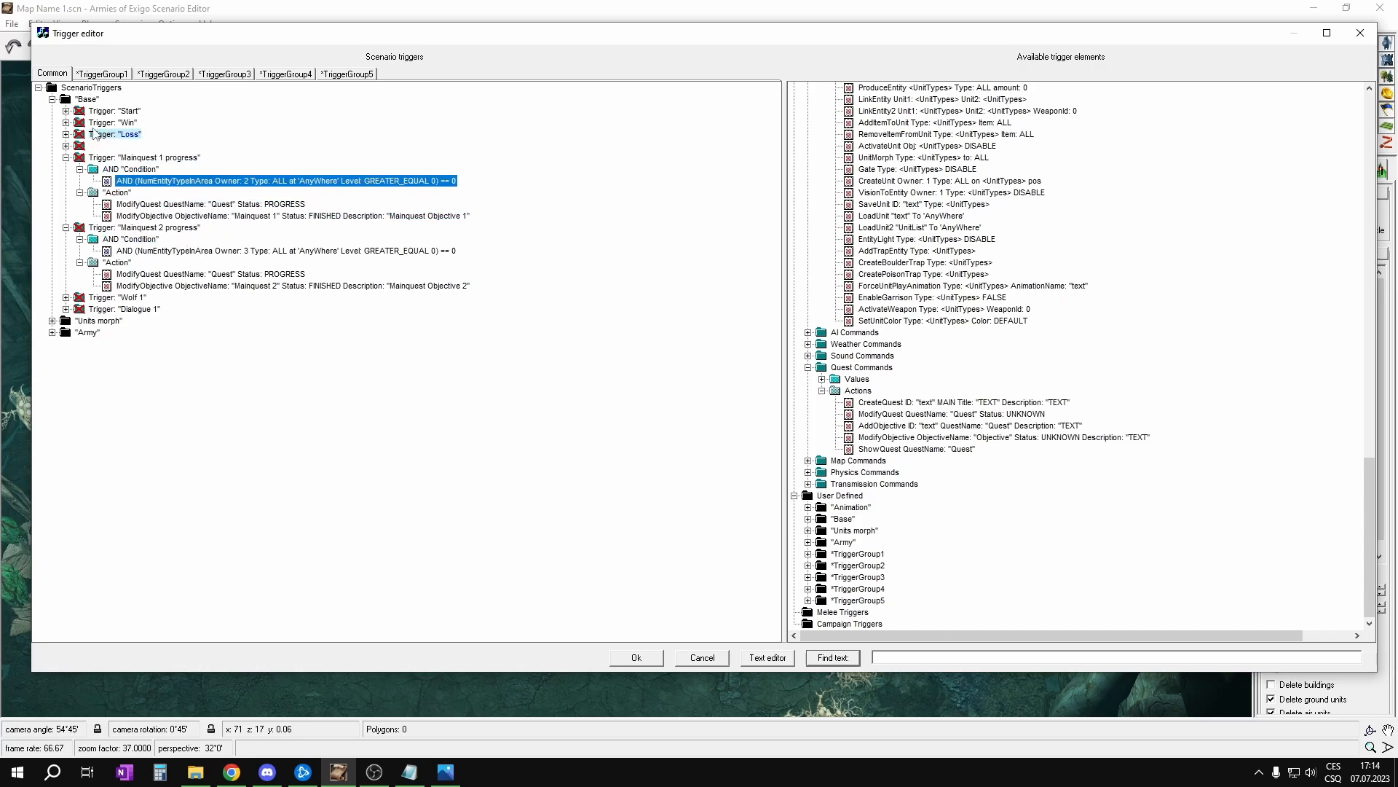
left_click(67, 123)
left_click(81, 134)
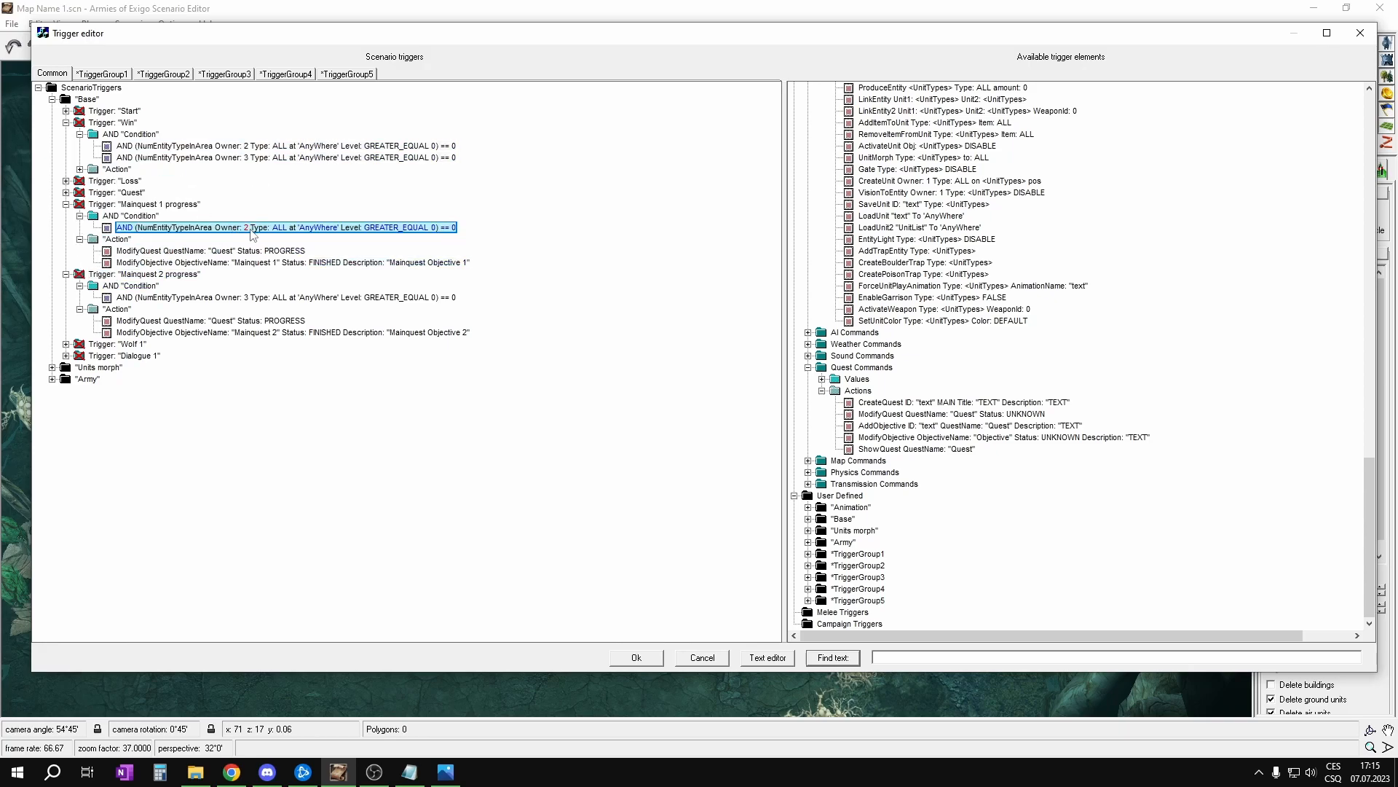
Step: Select the ModifyQuest action of "Mainquest 1 progress" and expand the "Quest" trigger's actions for comparison
left_click(153, 255)
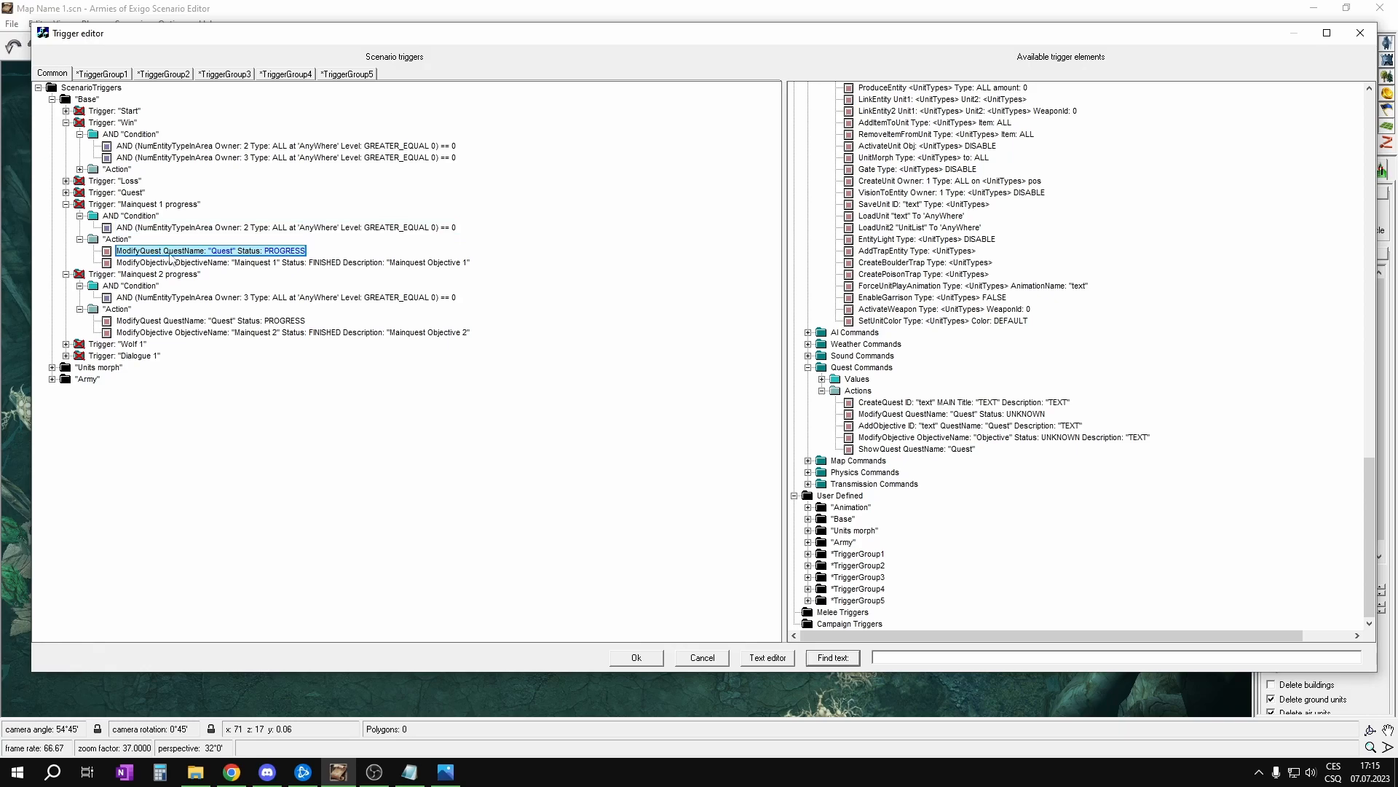
left_click(218, 251)
left_click(237, 254)
left_click(66, 192)
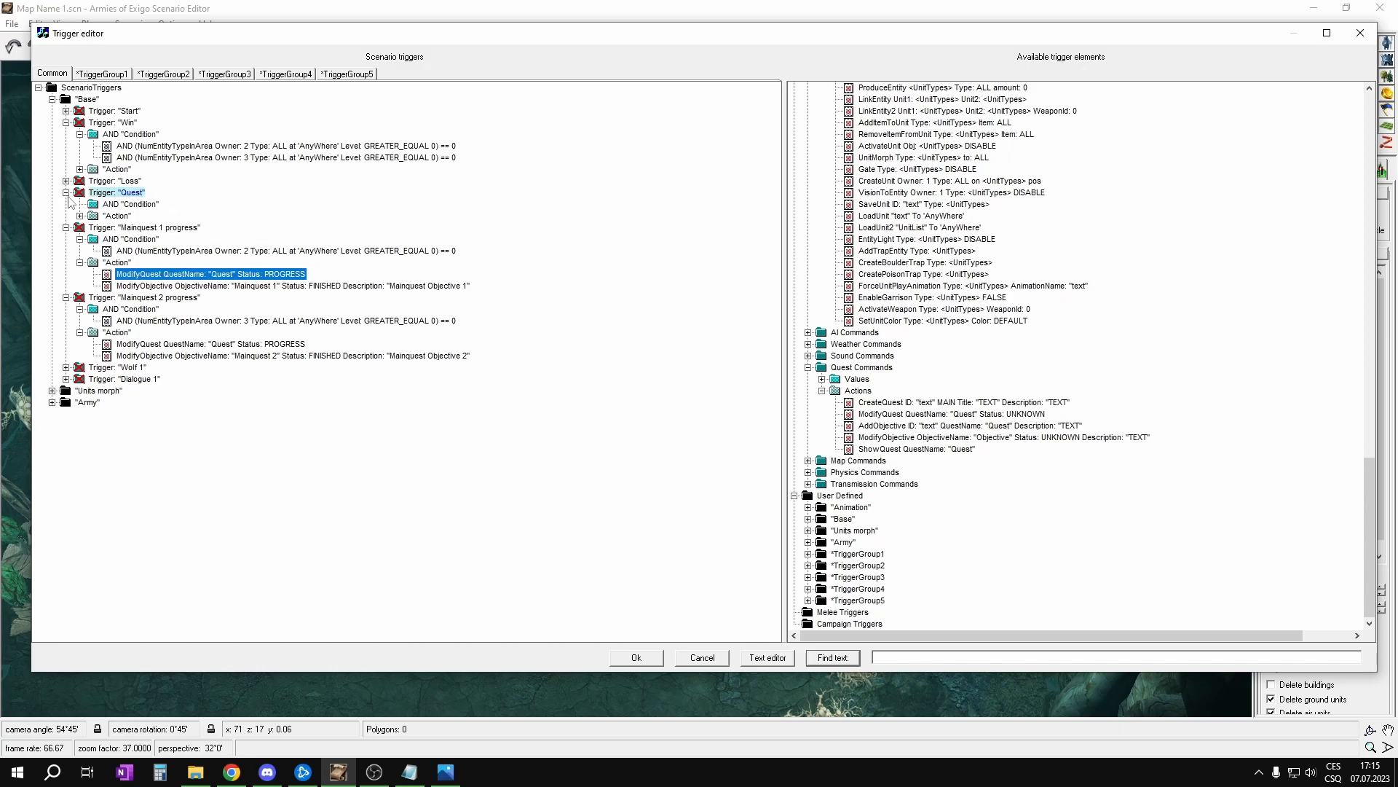
left_click_drag(164, 291, 147, 283)
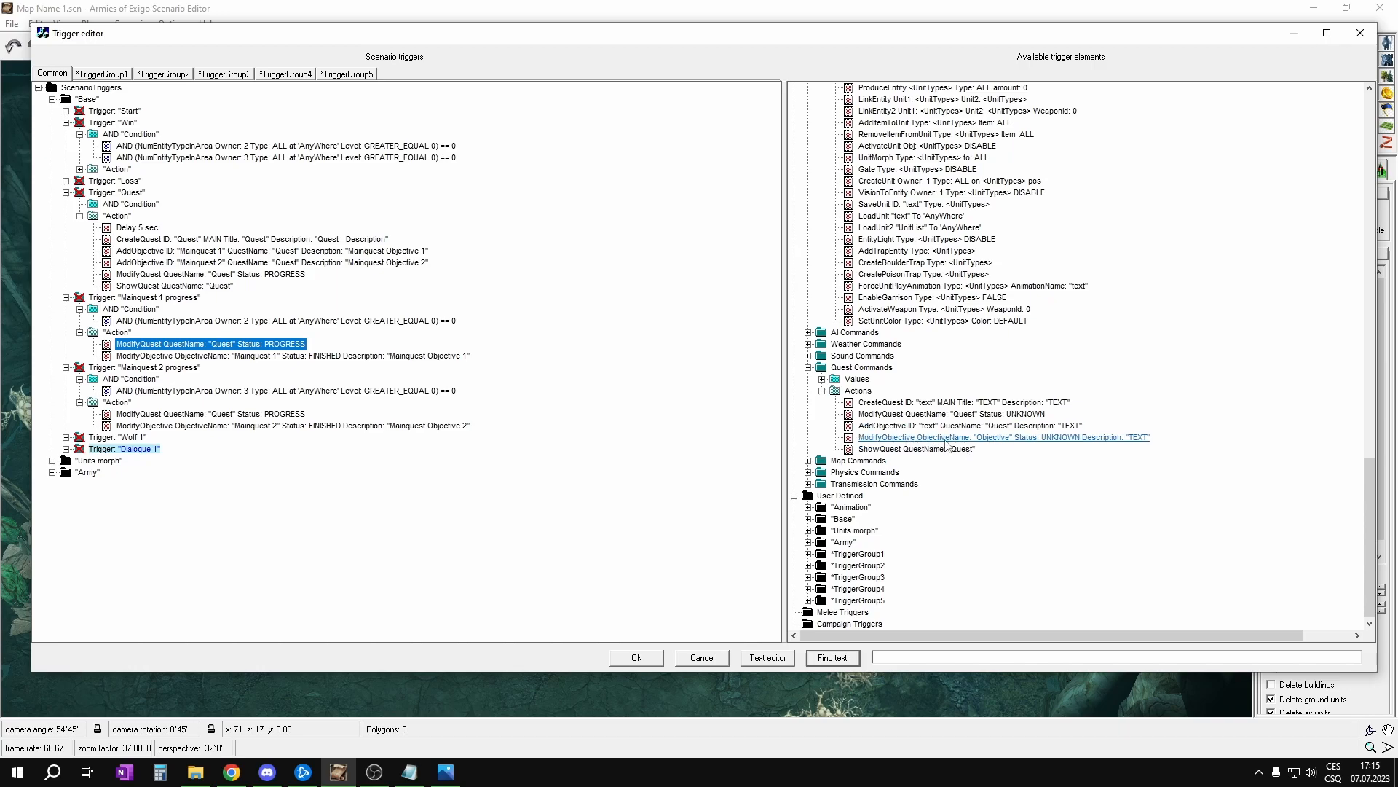
Step: Review the objective name choices of the "Mainquest 2 progress" ModifyObjective action and pick "Mainquest 2"
left_click(163, 347)
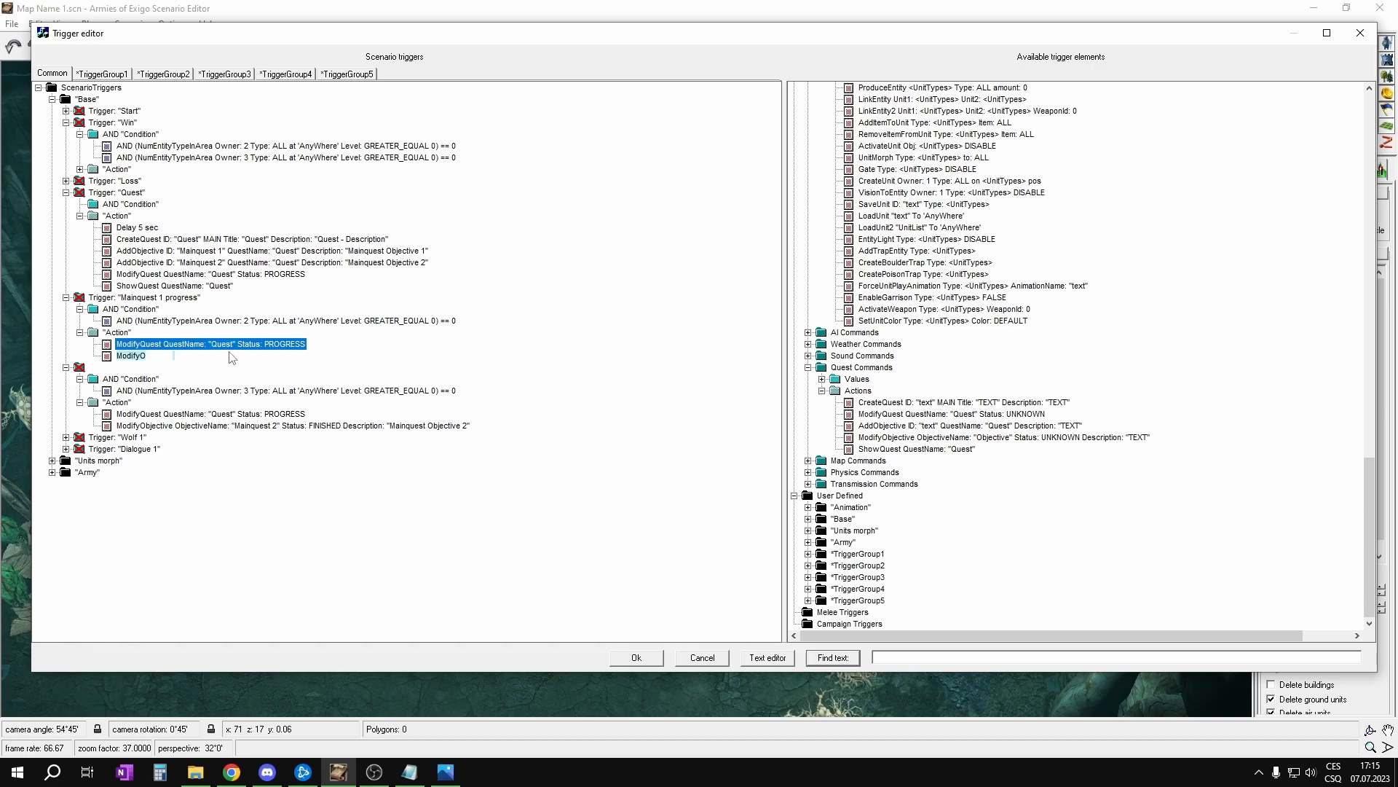
left_click_drag(249, 363, 267, 436)
left_click(264, 427)
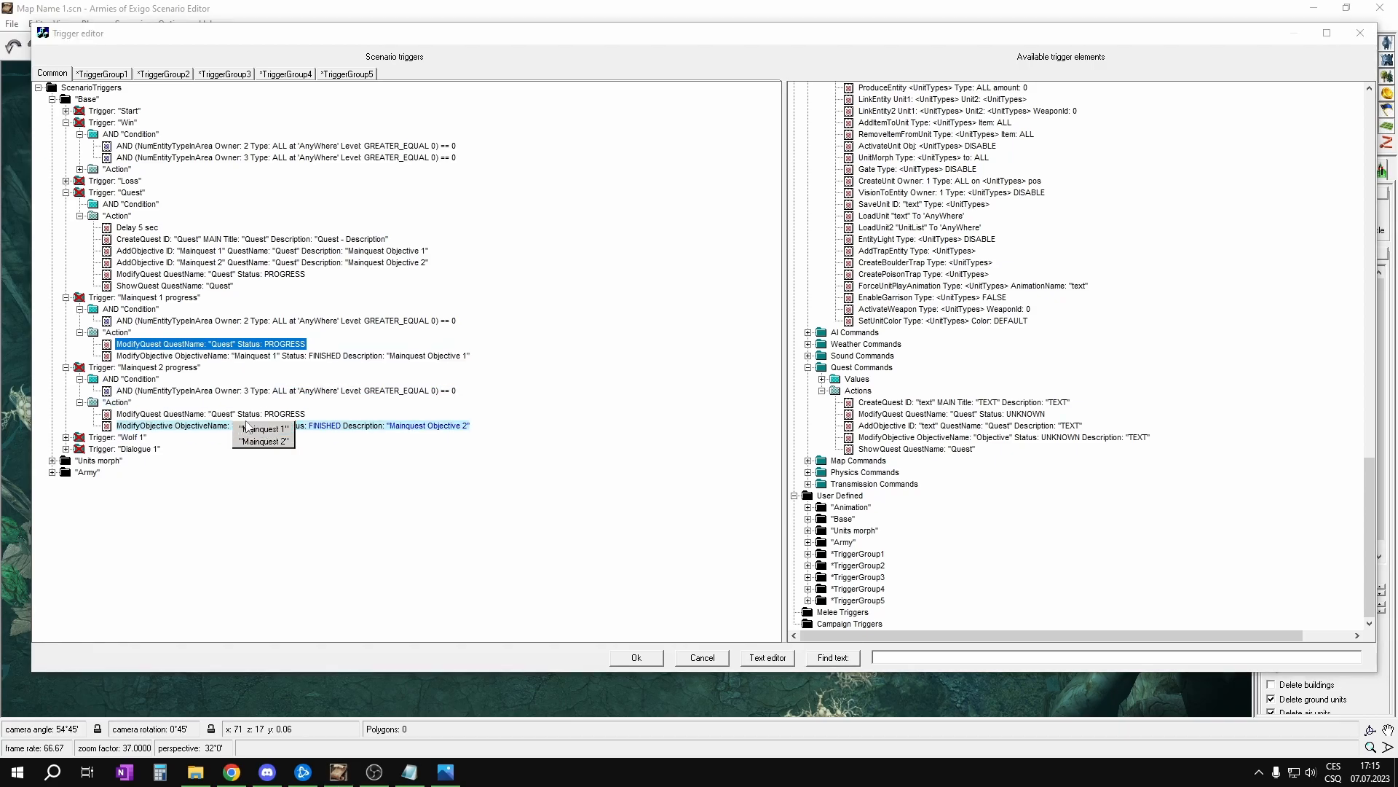
left_click(265, 442)
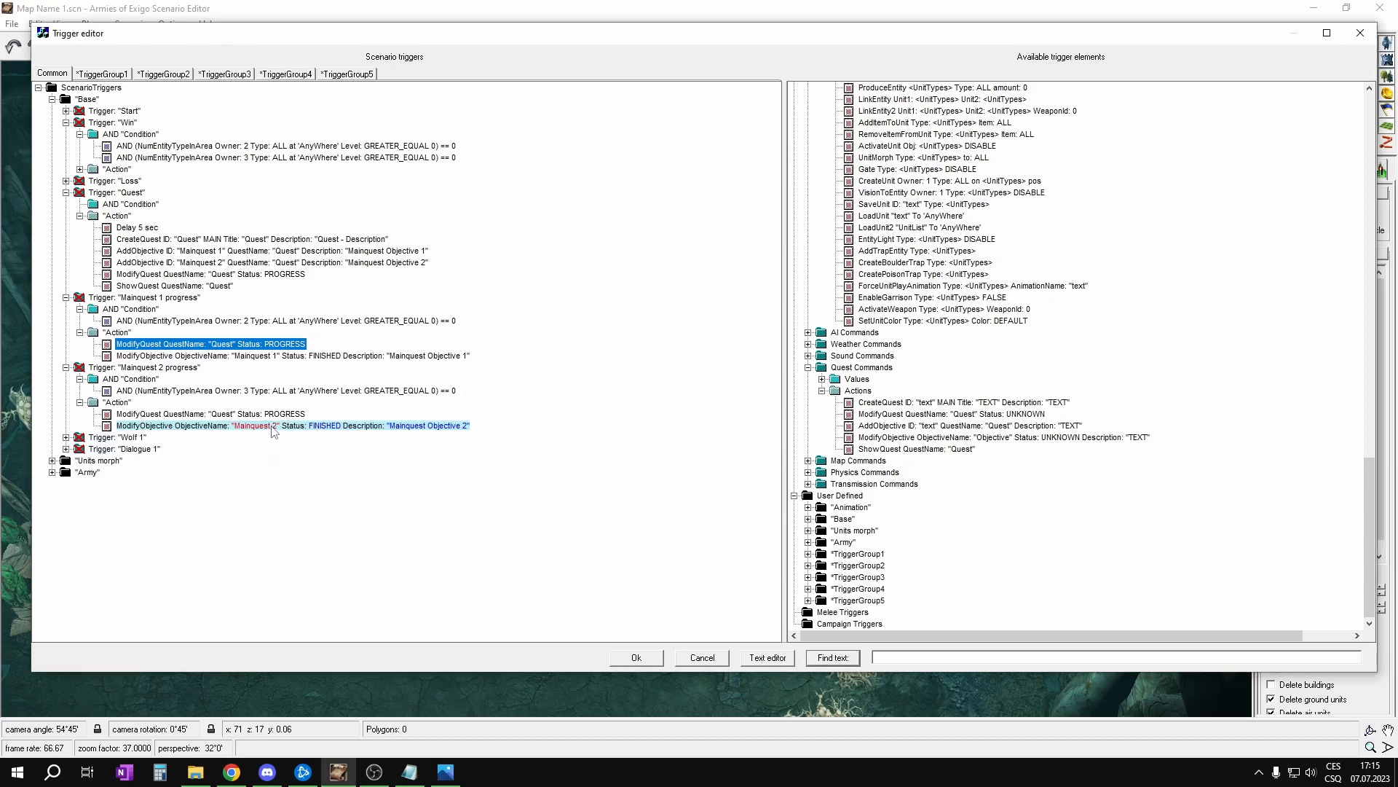
Step: Check the status choices and description text of the "Mainquest 1 progress" ModifyObjective action
left_click(329, 357)
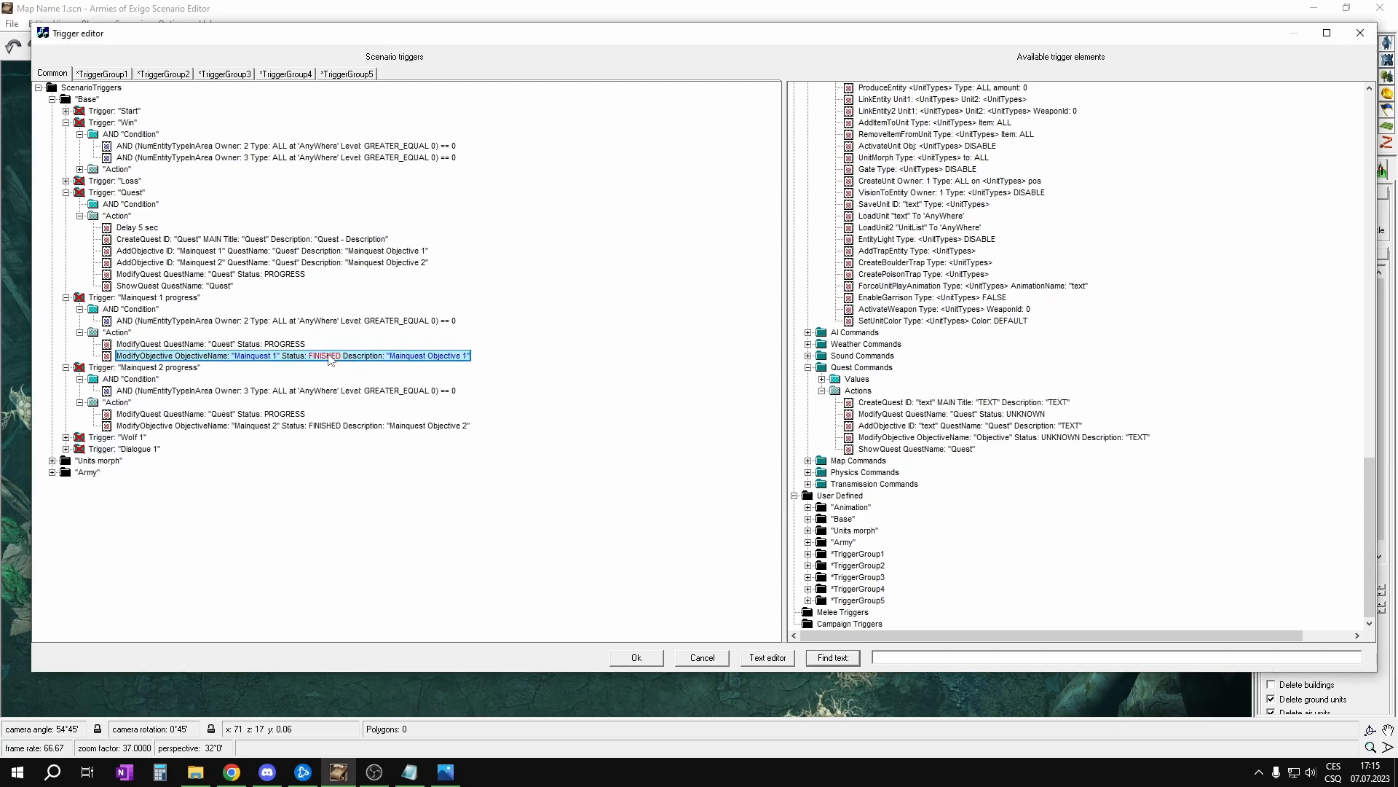
left_click(330, 357)
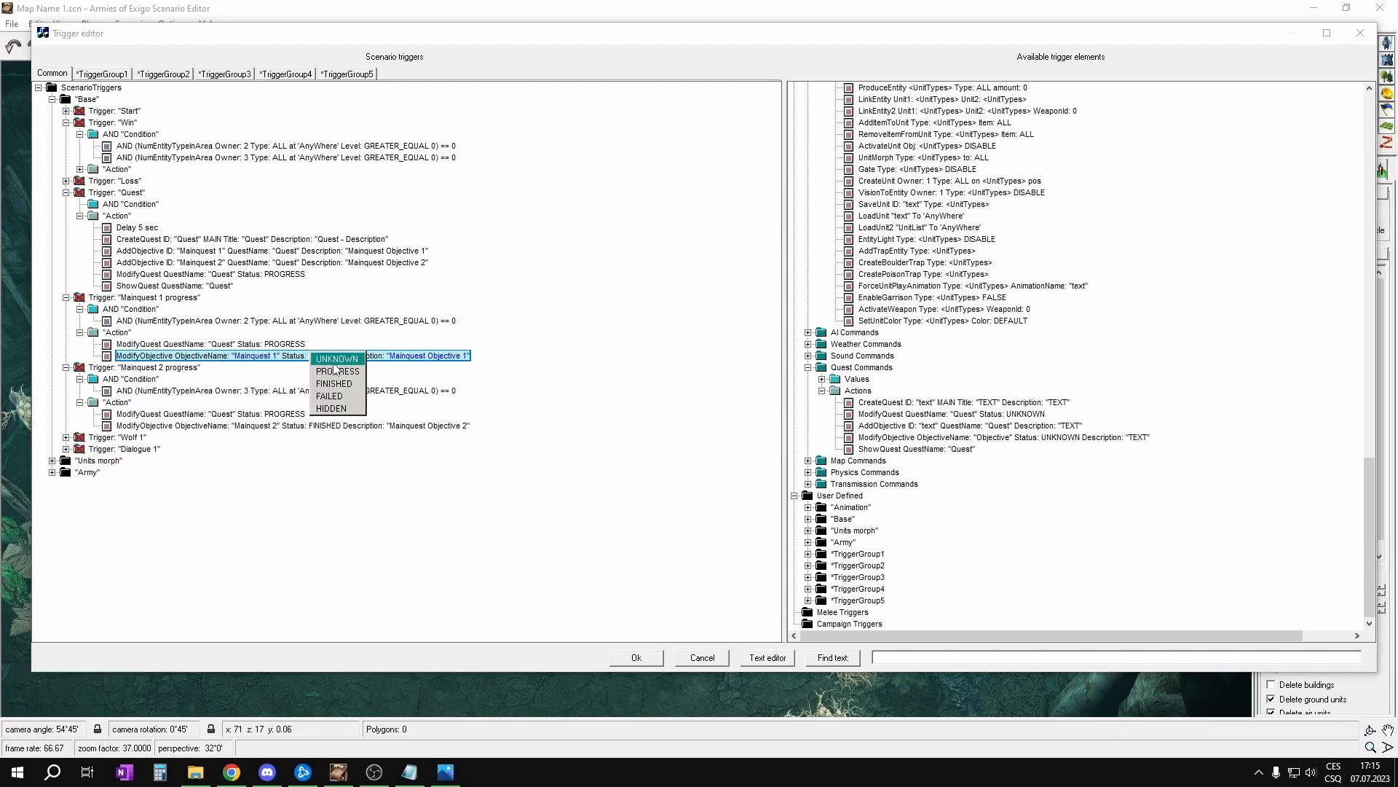
left_click(374, 359)
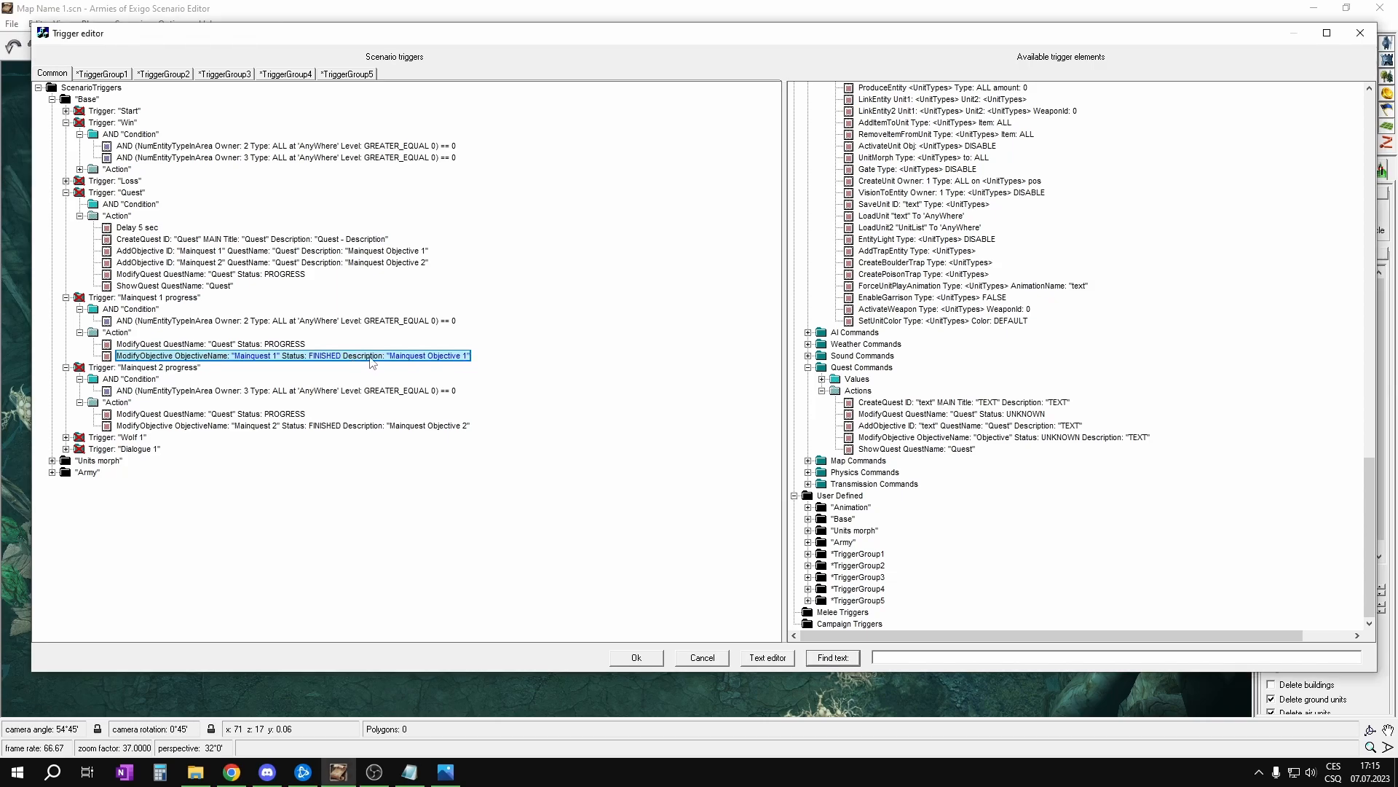
left_click(416, 356)
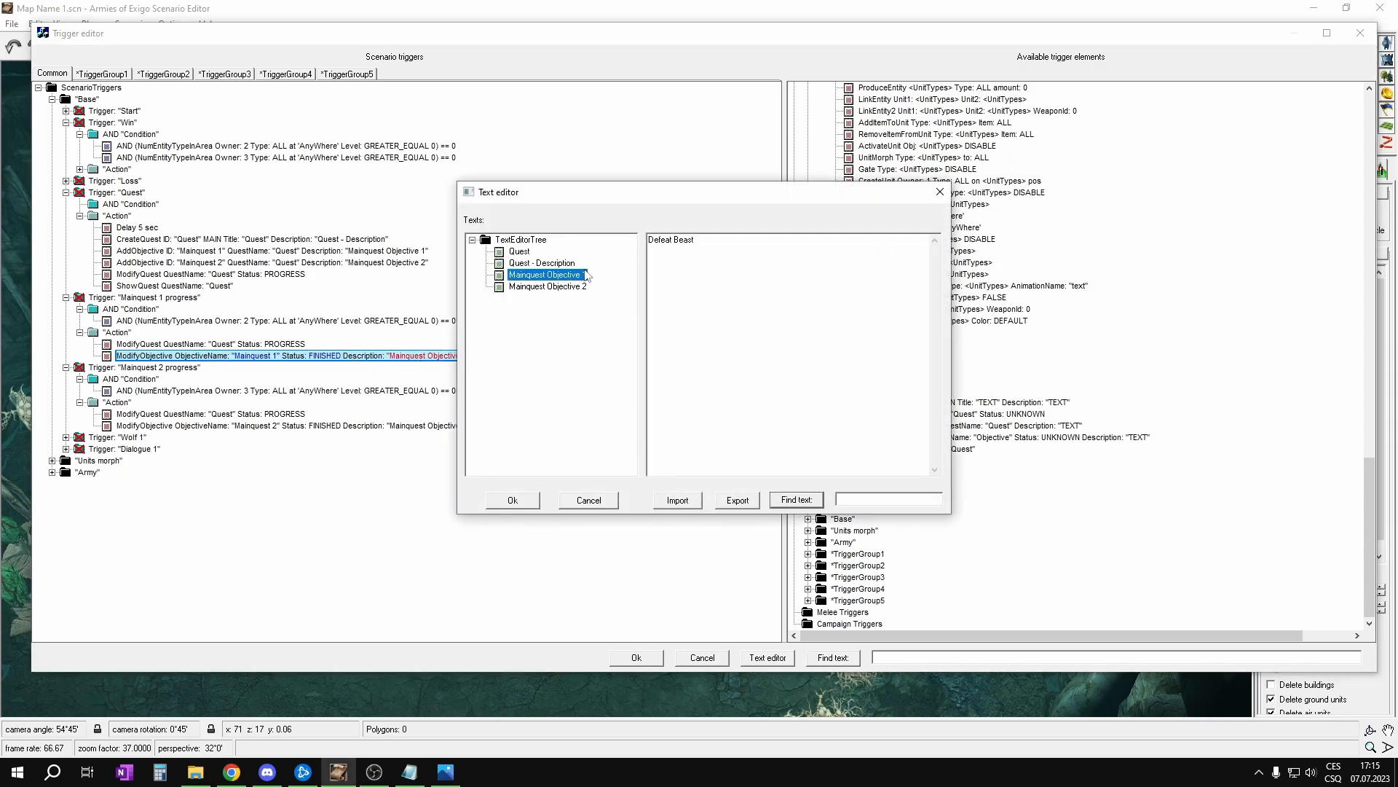
left_click(940, 193)
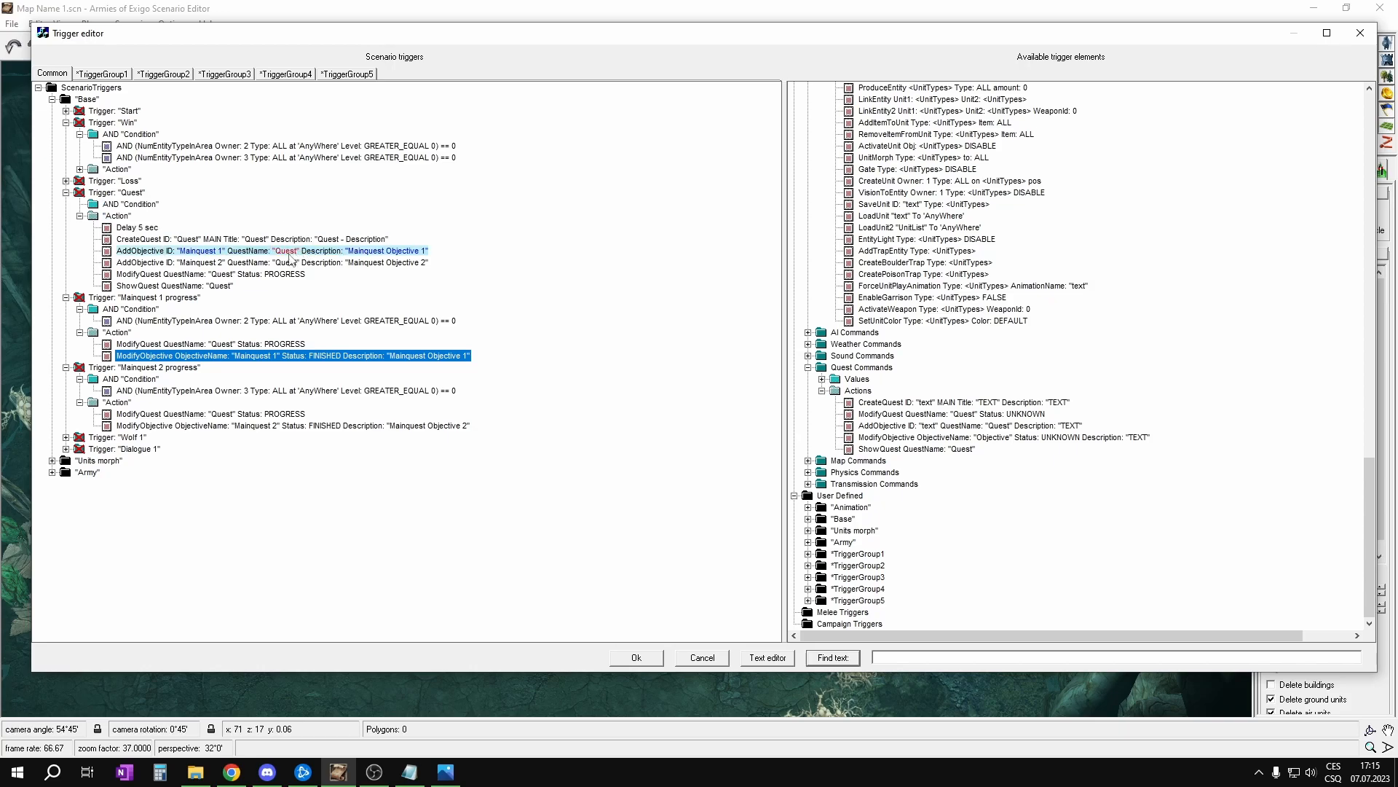
Step: Compare the "Quest" trigger's delay with the "Win" trigger's actions, and collapse everything in the "Base" folder
left_click(137, 227)
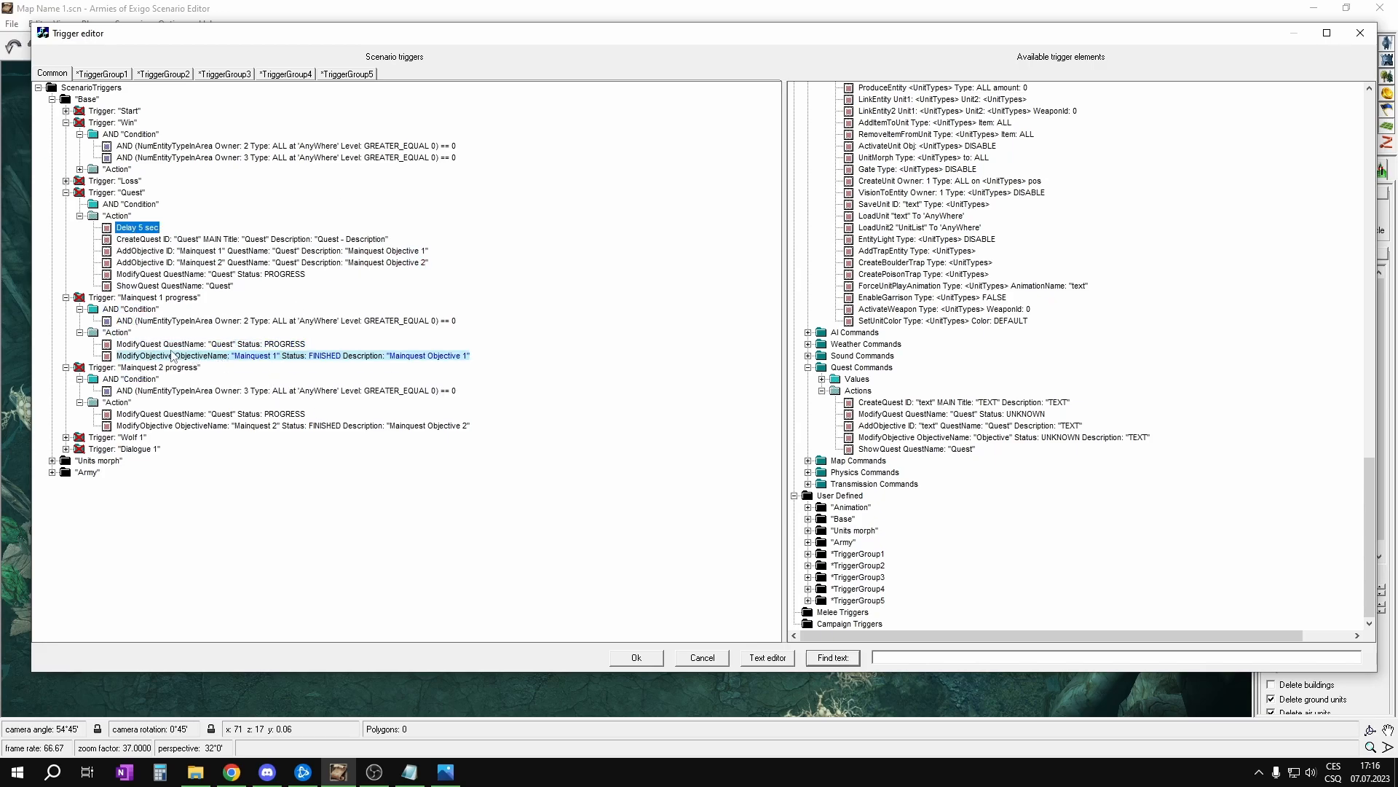
left_click(80, 169)
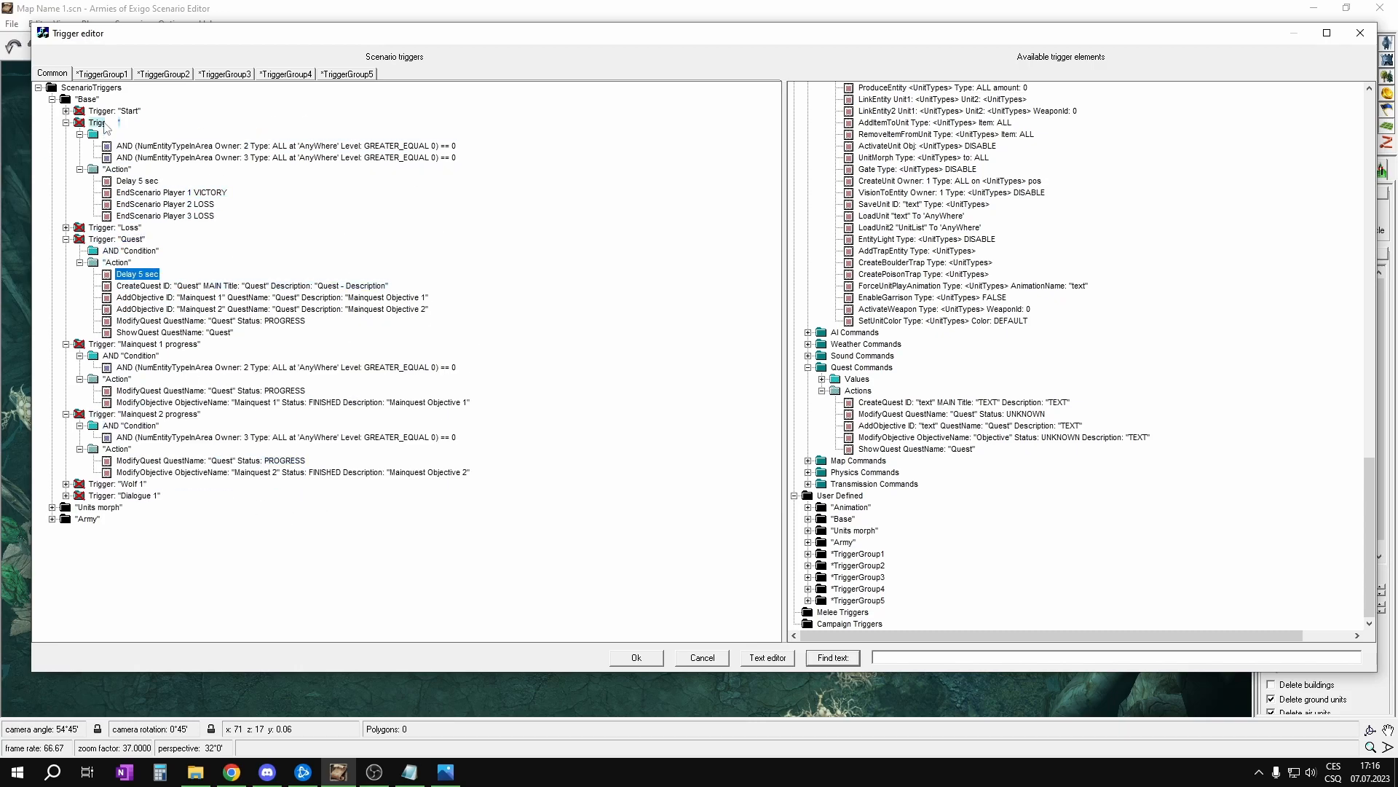
right_click(66, 102)
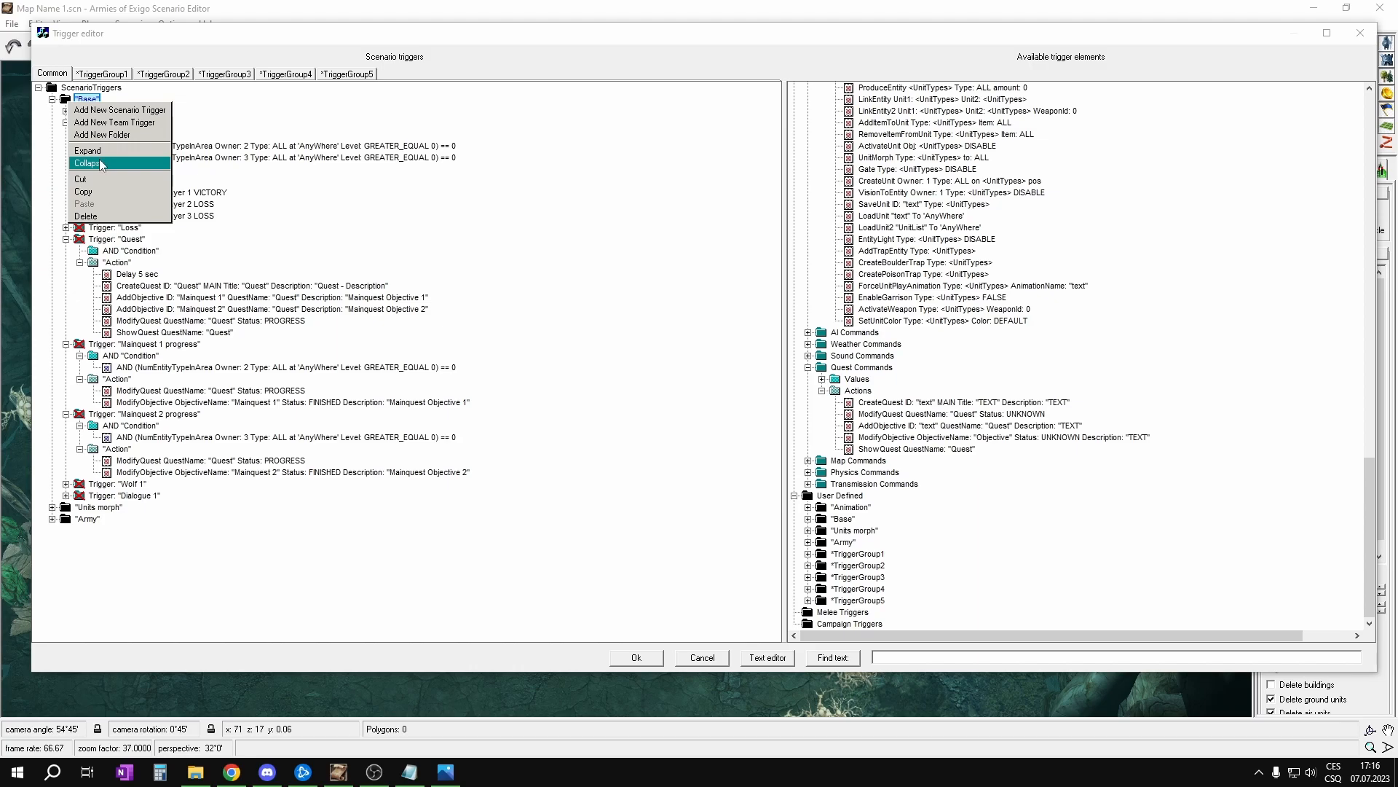
left_click(101, 163)
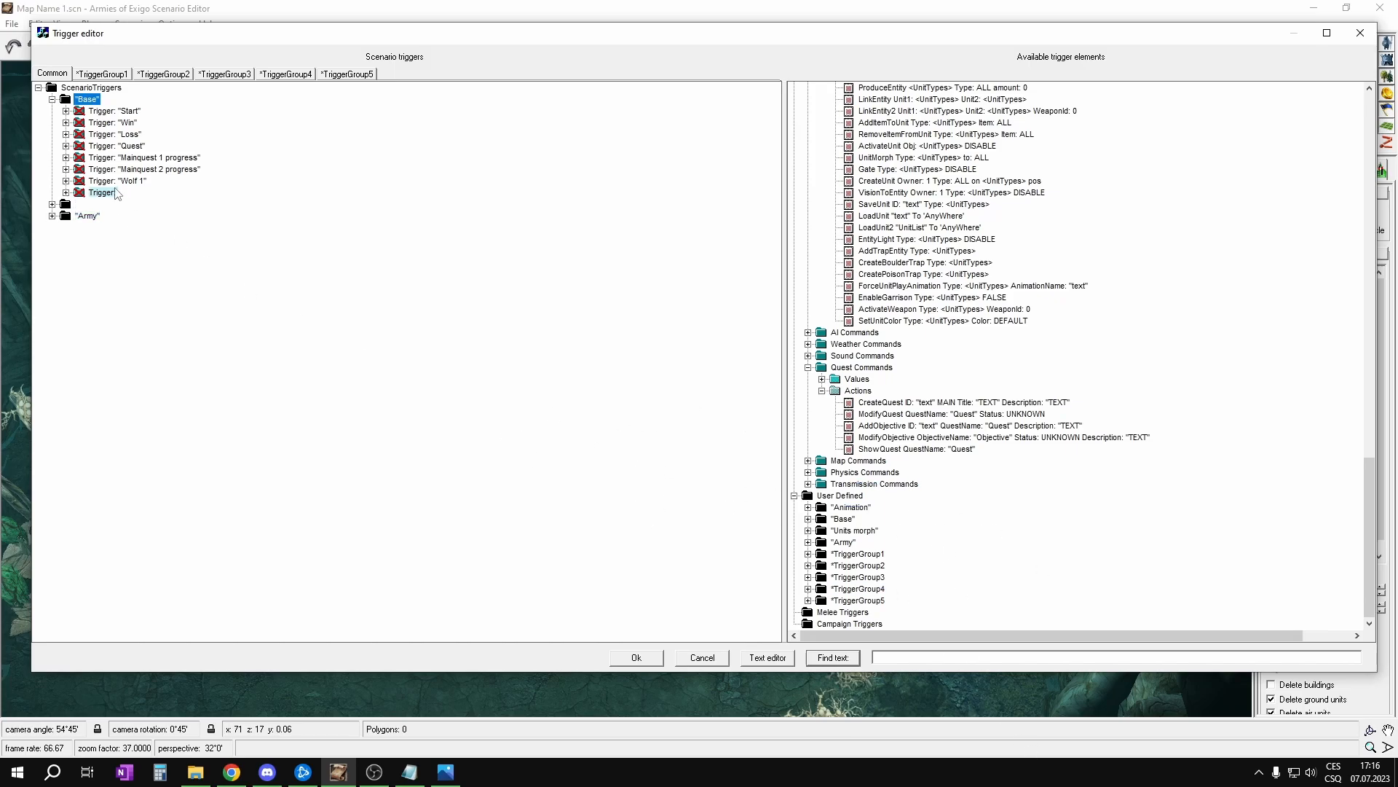
Step: Expand the "Units morph" folder and accept the trigger changes
left_click(52, 205)
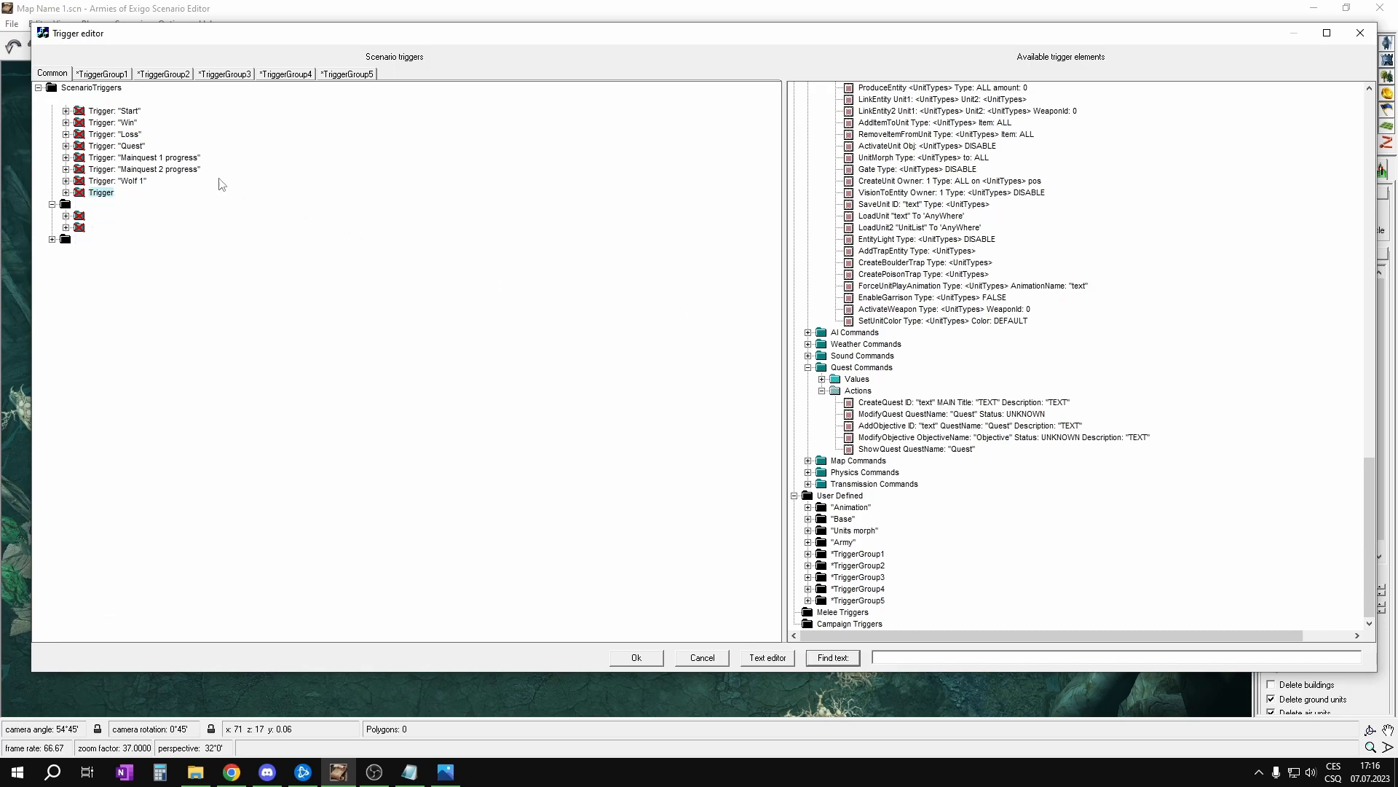
left_click(646, 660)
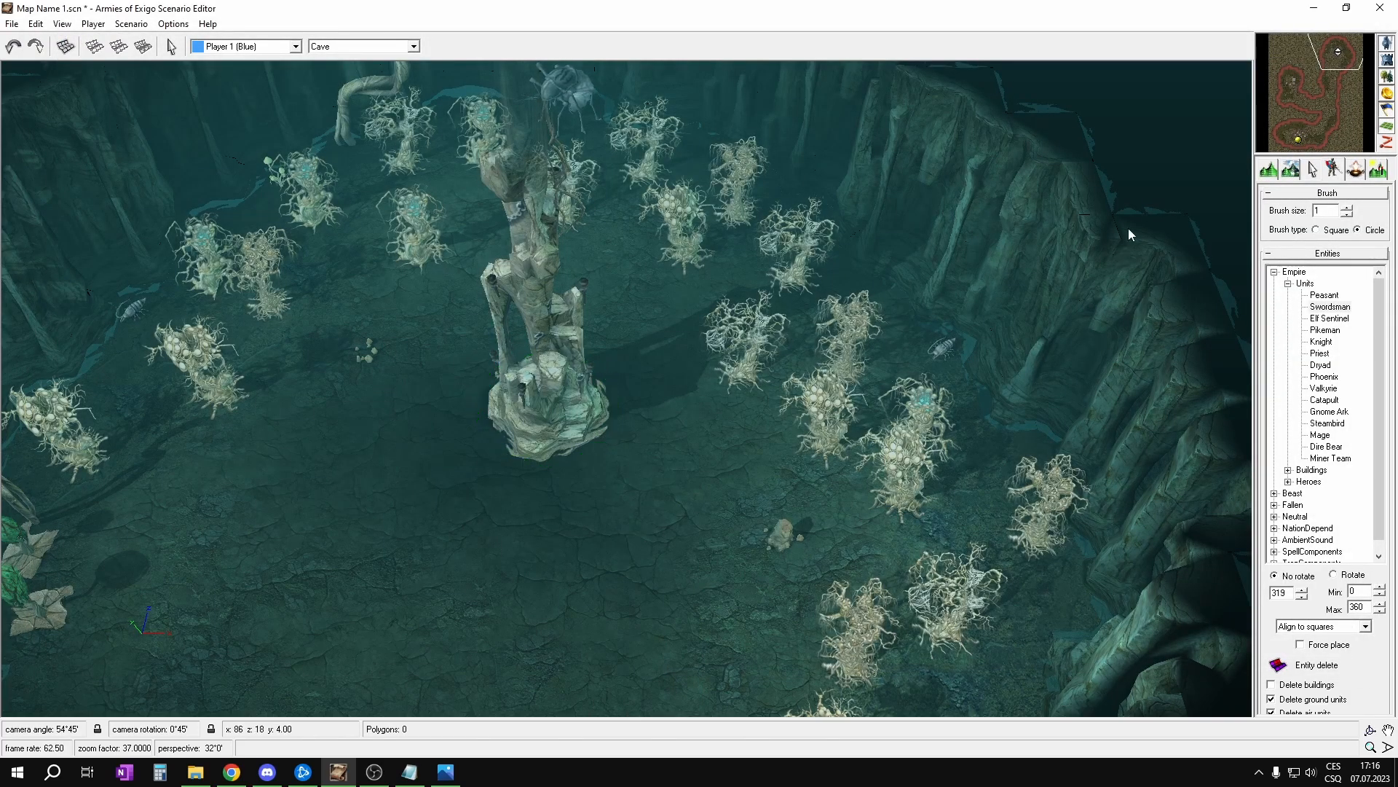
Step: Switch the map to the Surface level and inspect the entity properties of the Elf Sentinel near the blue player's base
key("Tab")
left_click_drag(1295, 128, 1278, 133)
middle_click_drag(742, 394, 790, 369)
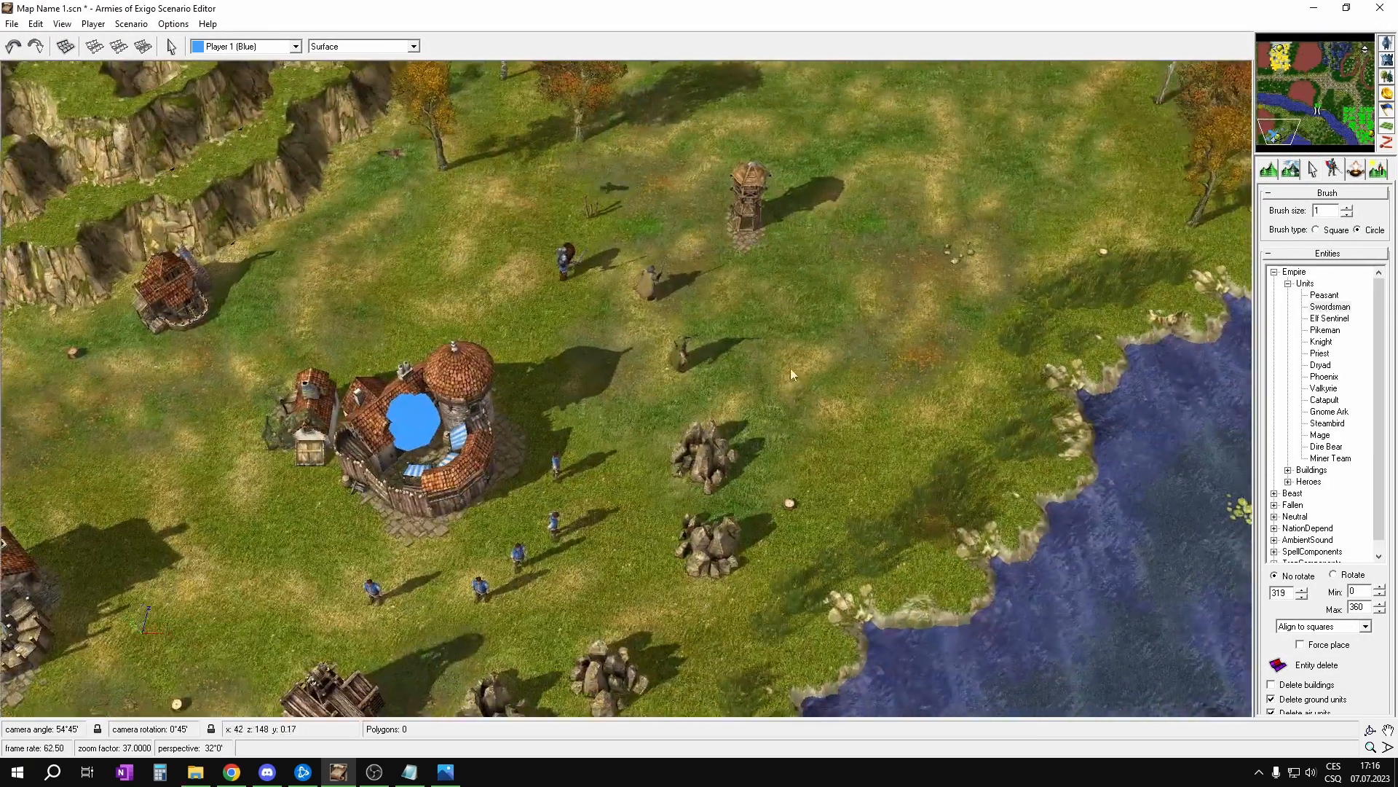
double_click(692, 360)
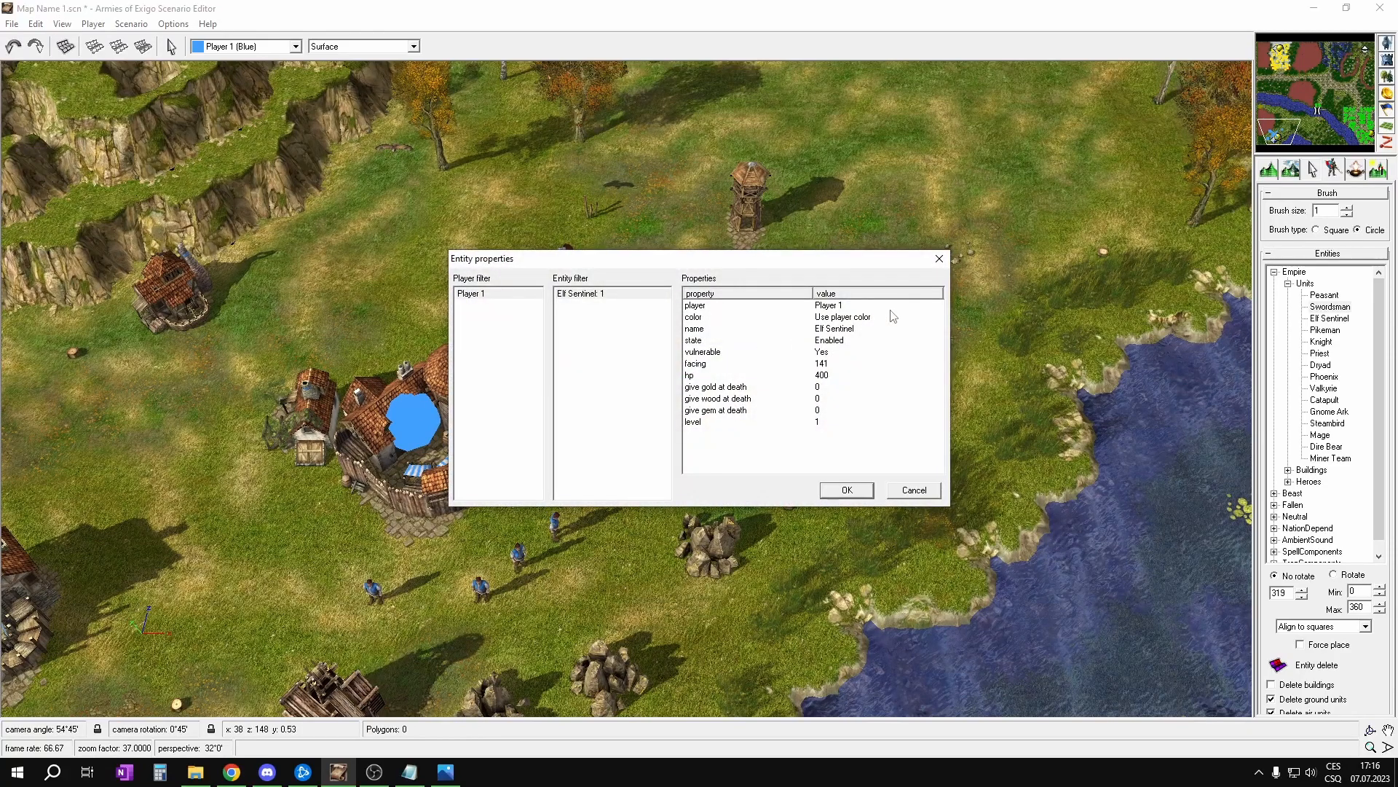
left_click(938, 260)
left_click(816, 261)
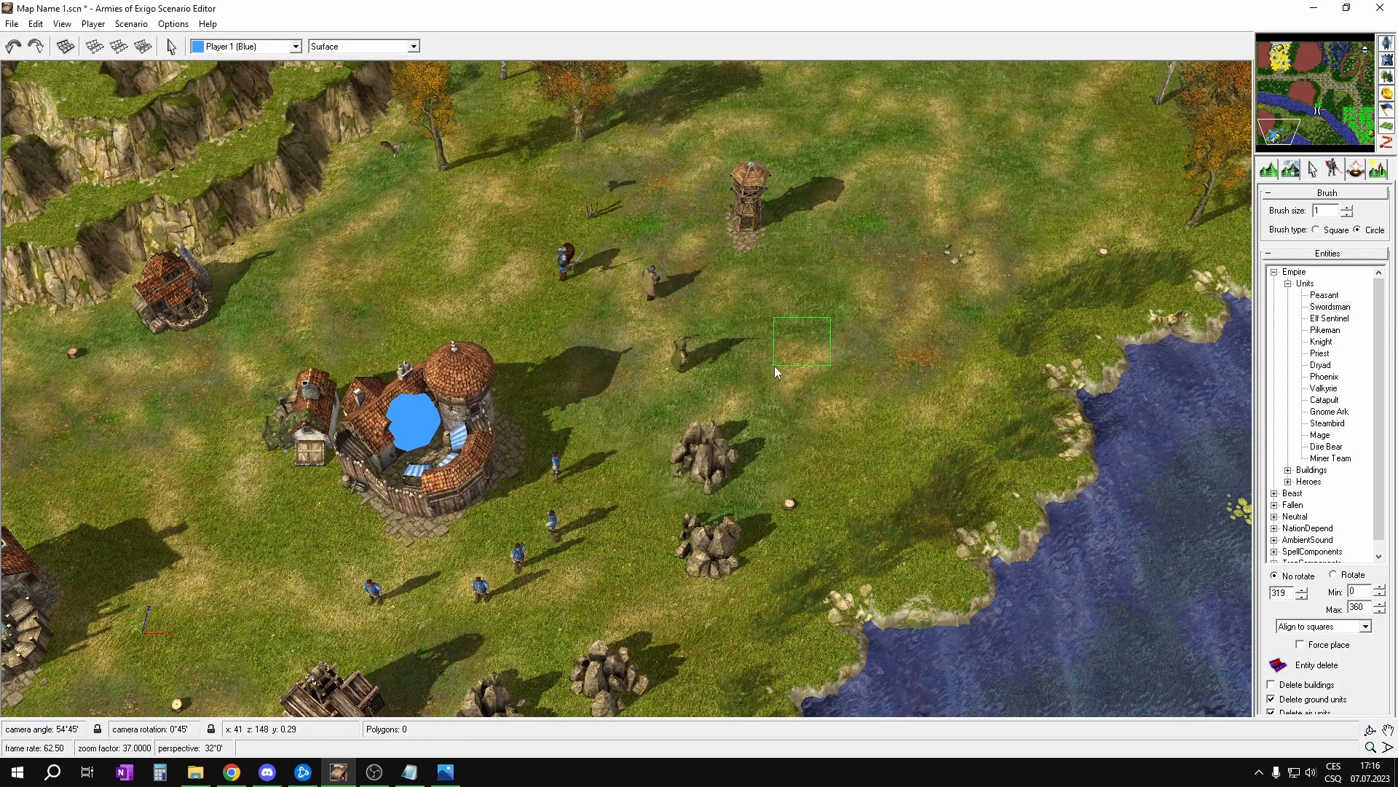
middle_click_drag(896, 294, 401, 513)
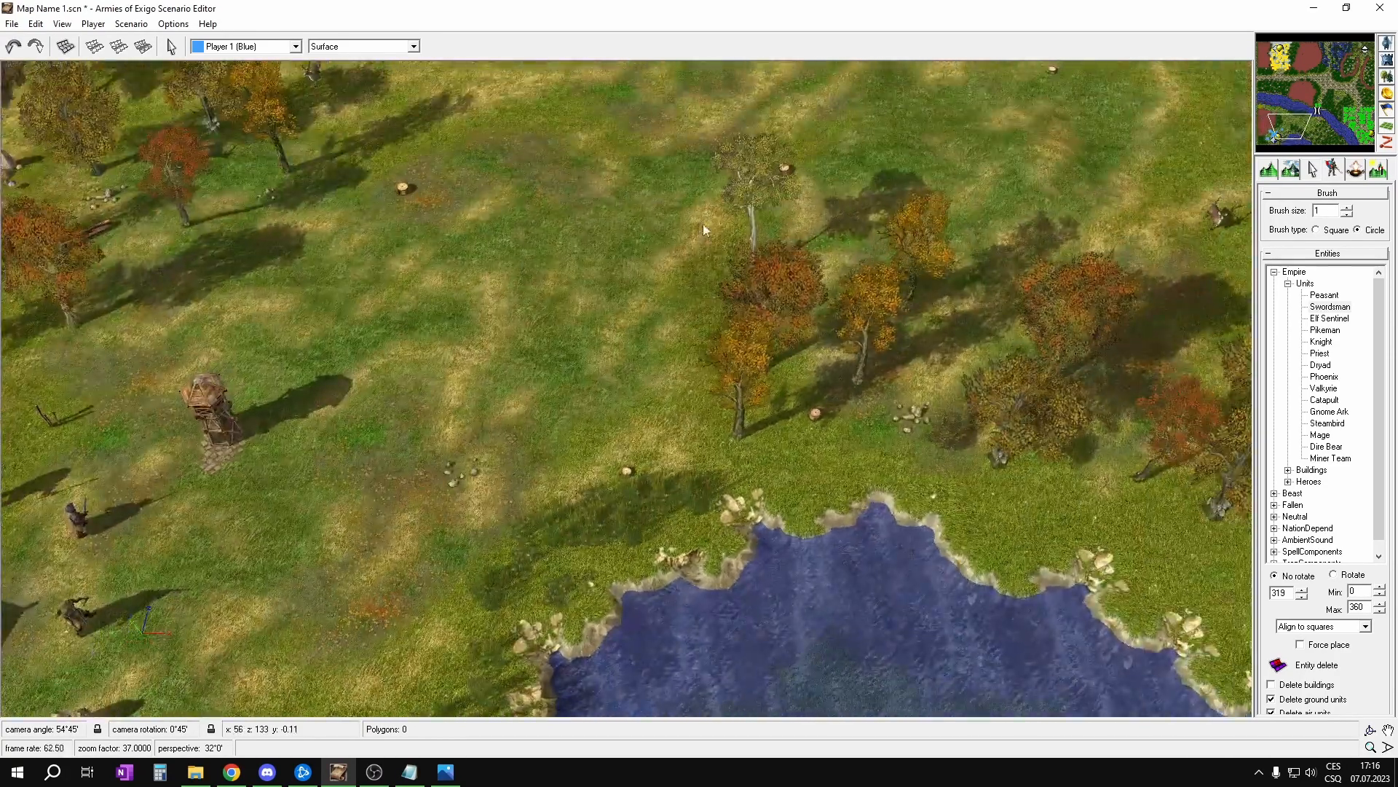
middle_click_drag(698, 223, 942, 325)
scroll(743, 236, "down", 2)
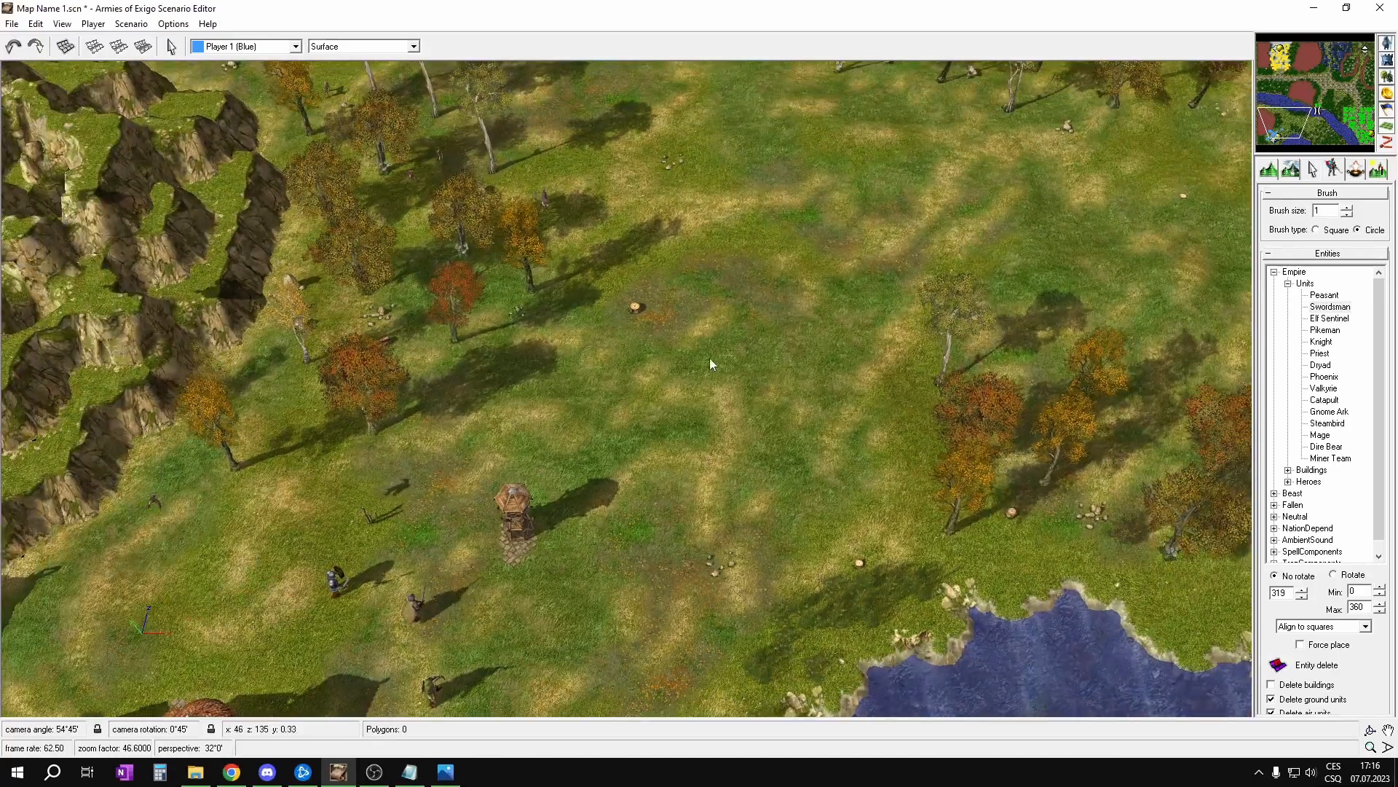
middle_click_drag(687, 374, 568, 496)
middle_click_drag(820, 688, 566, 409)
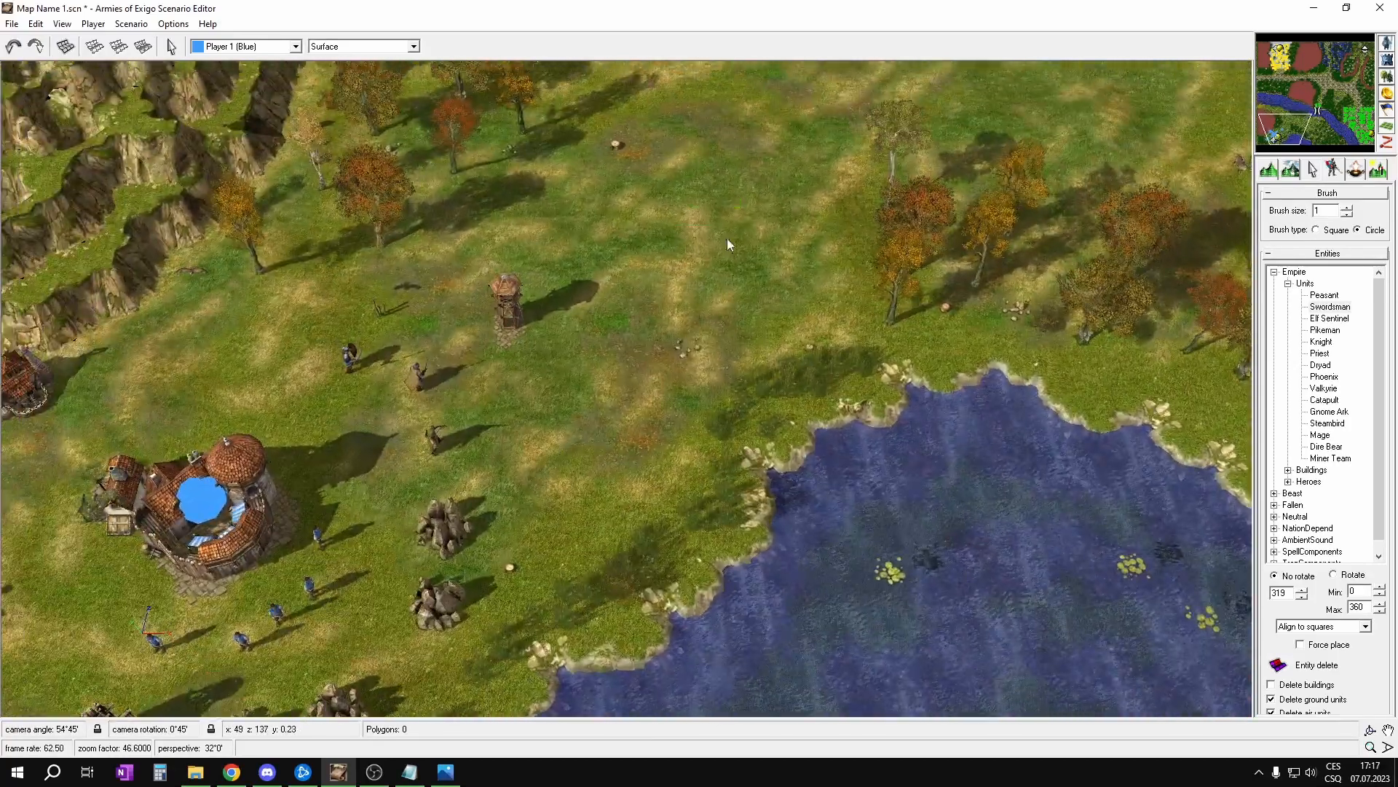
middle_click_drag(713, 243, 795, 231)
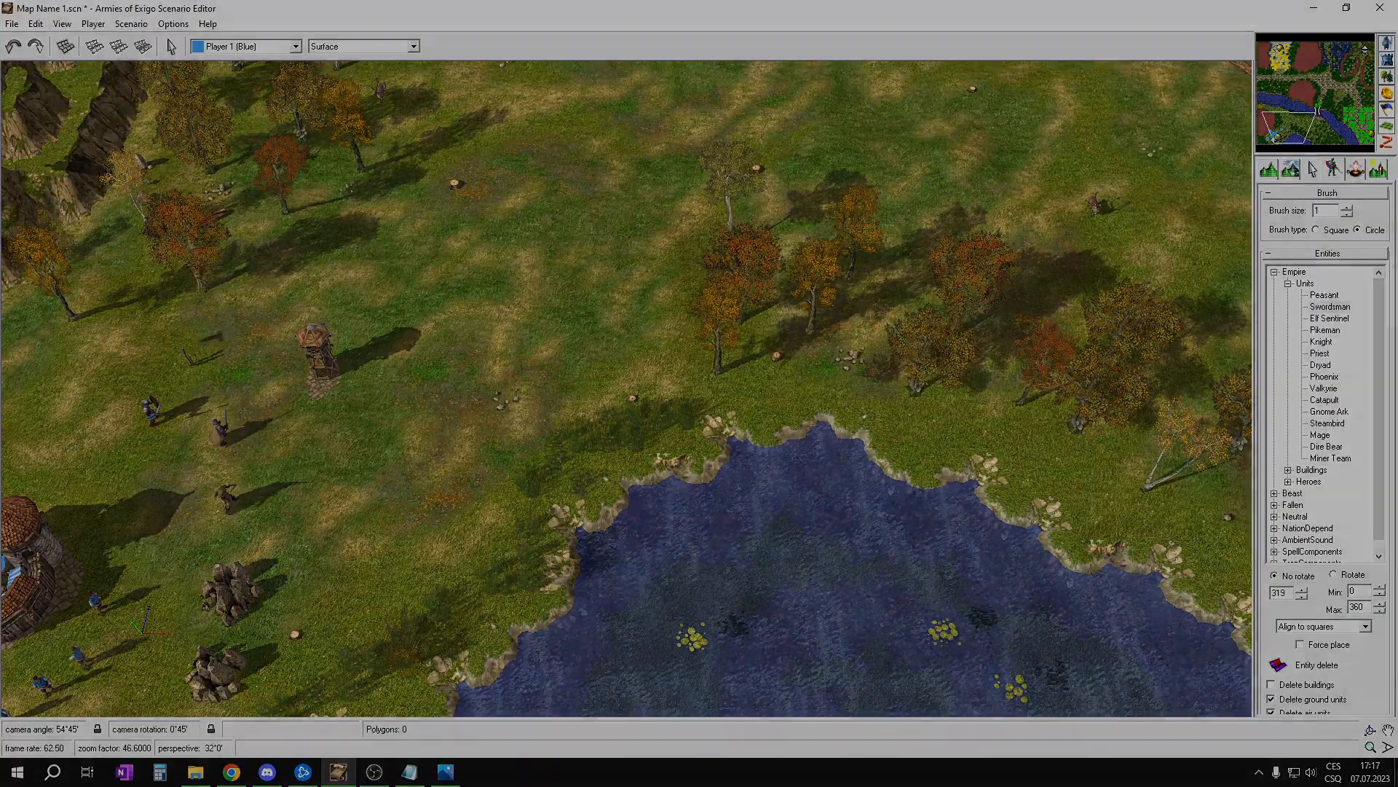